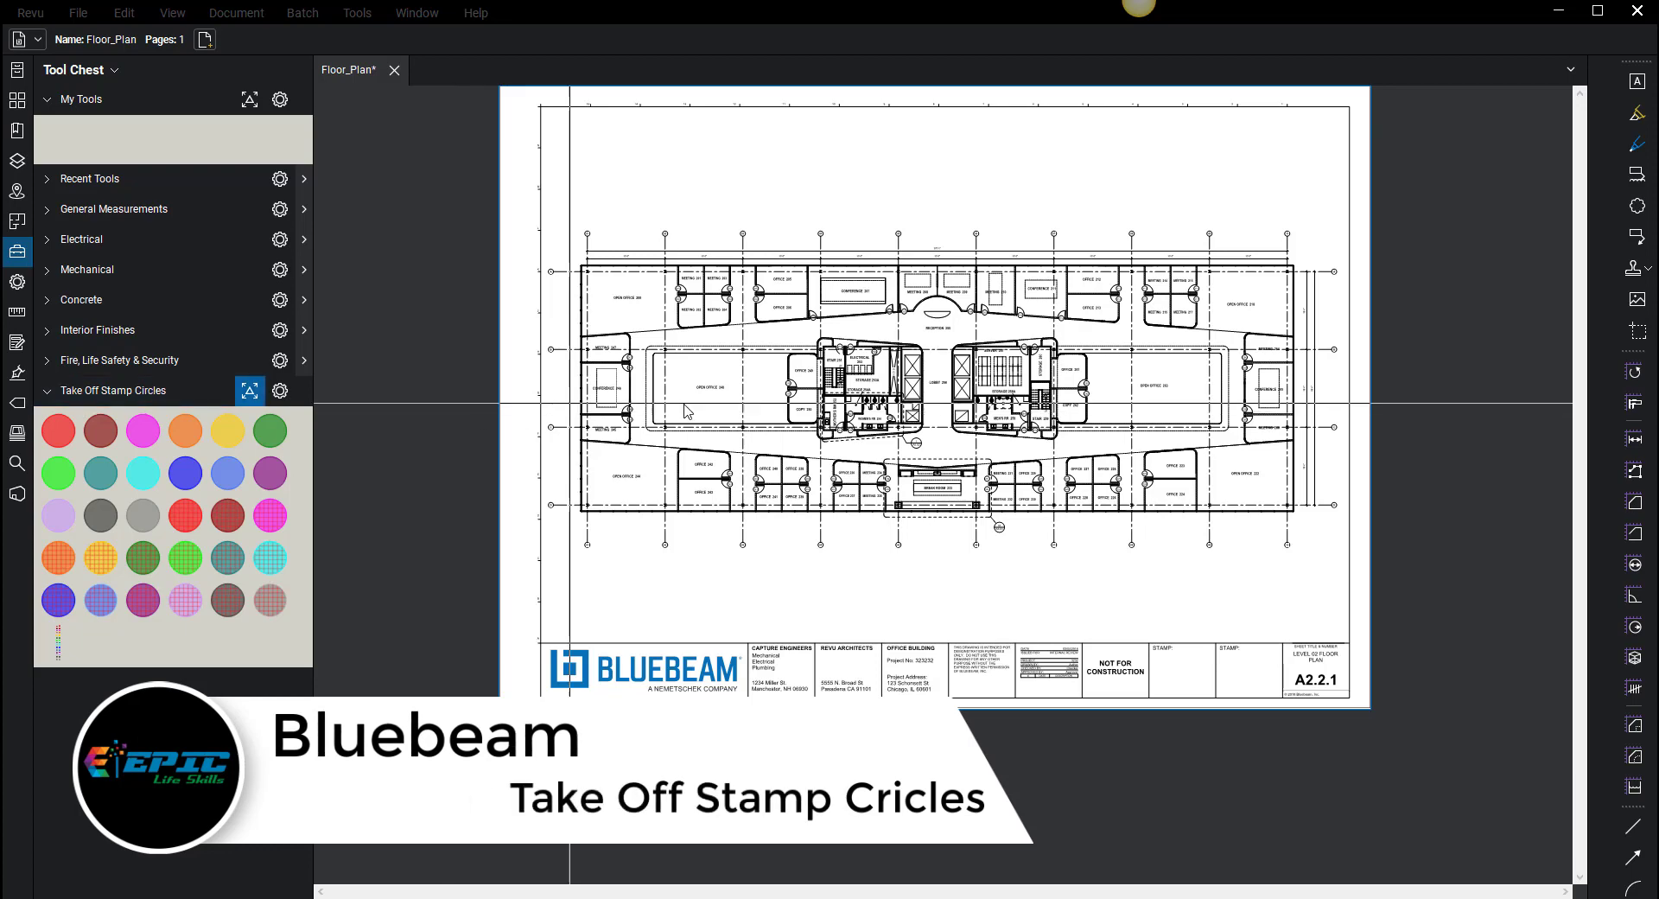
# - Zoom and pan toward the upper rooms, then arm the blue takeoff circle
pyautogui.click(804, 613)
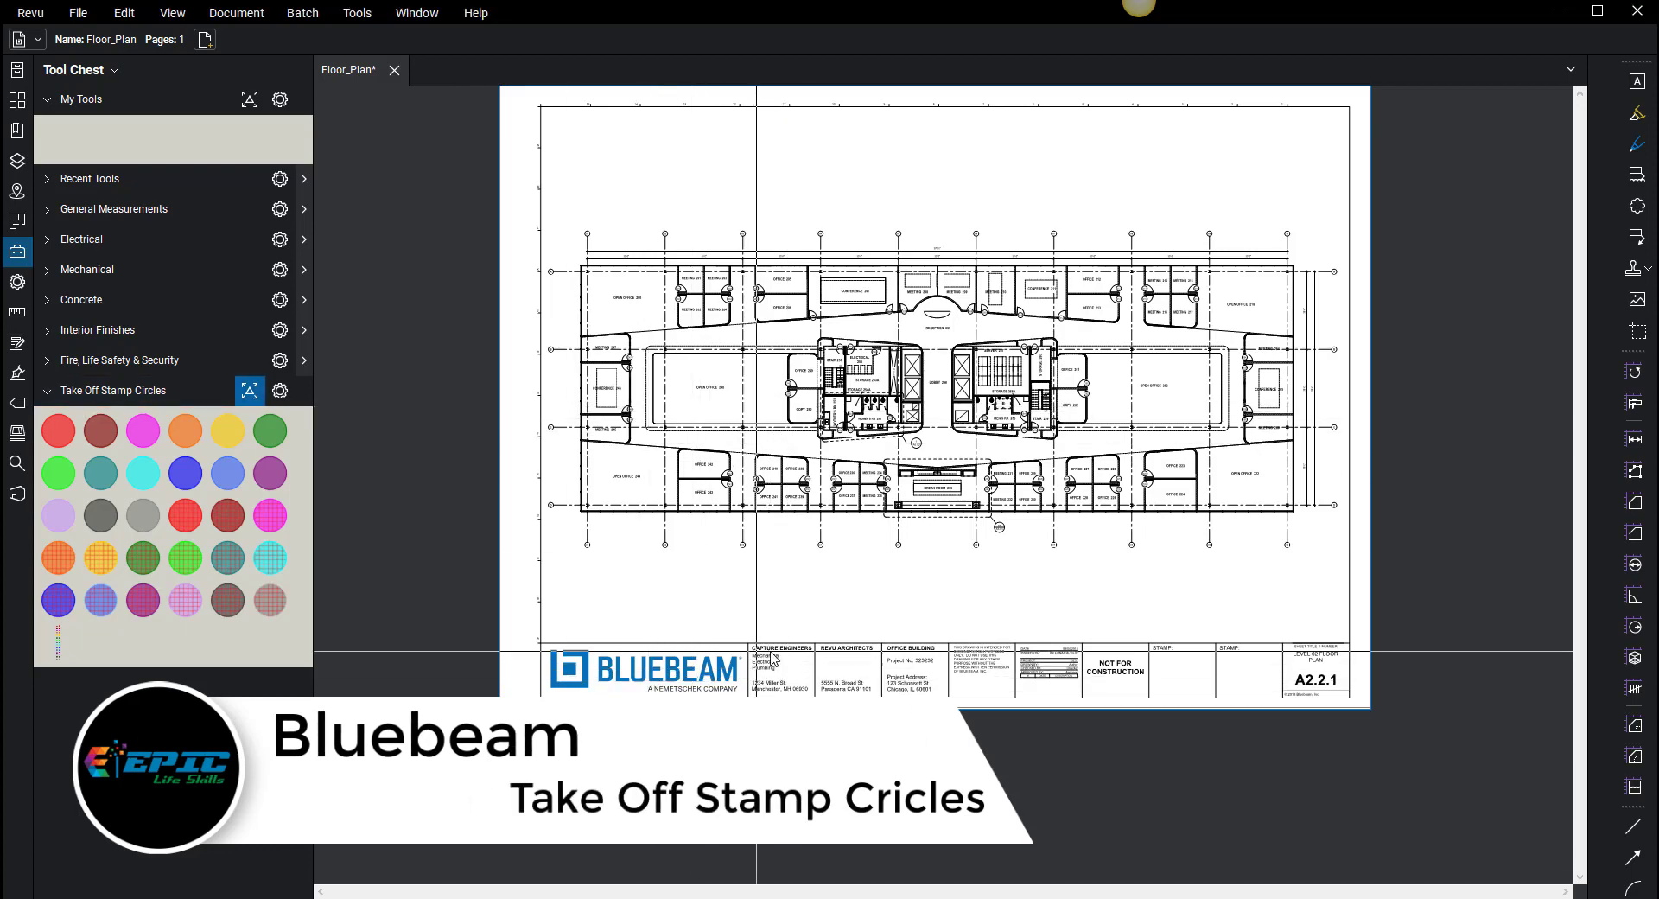
pyautogui.scroll(2, 795, 631)
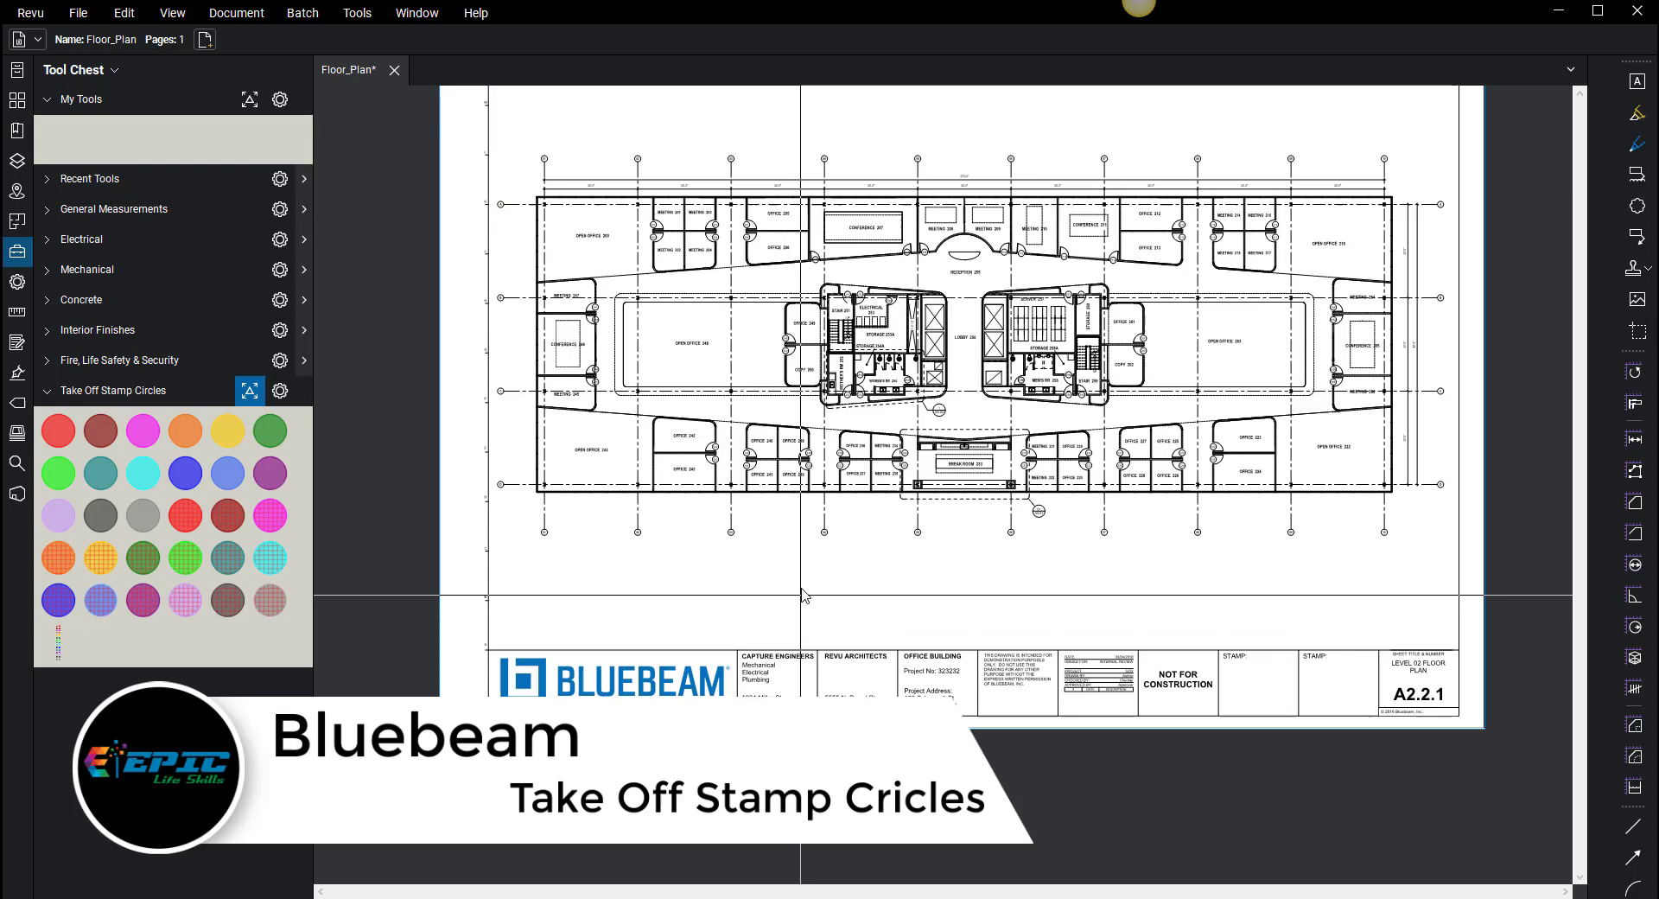
pyautogui.scroll(1, 791, 652)
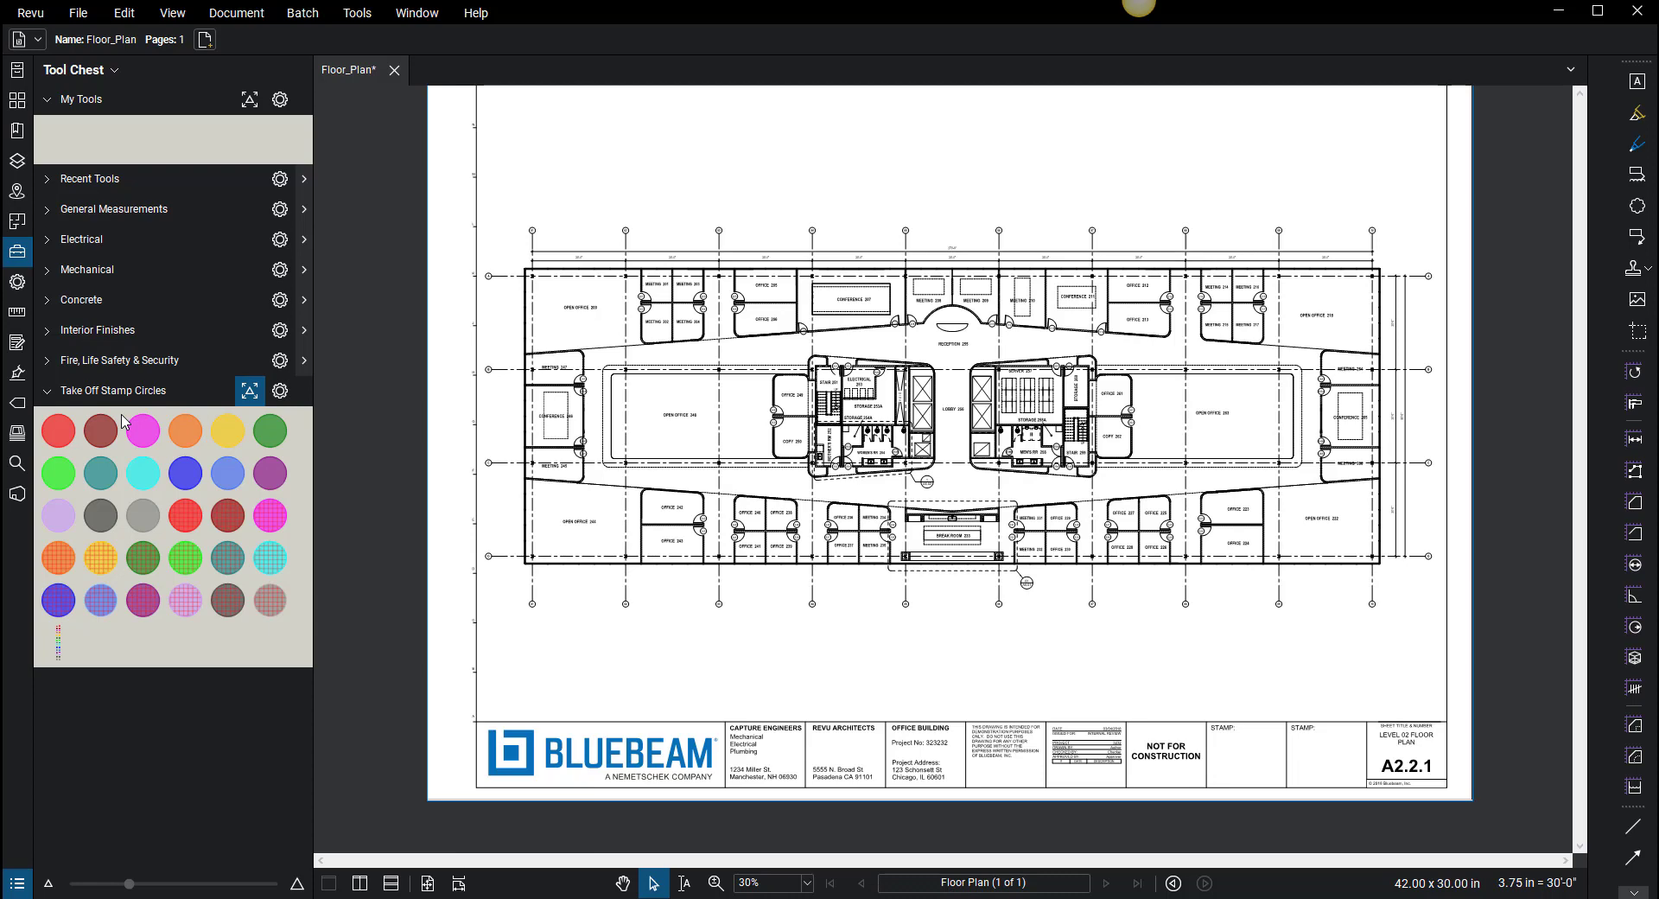
pyautogui.hscroll(1, 640, 376)
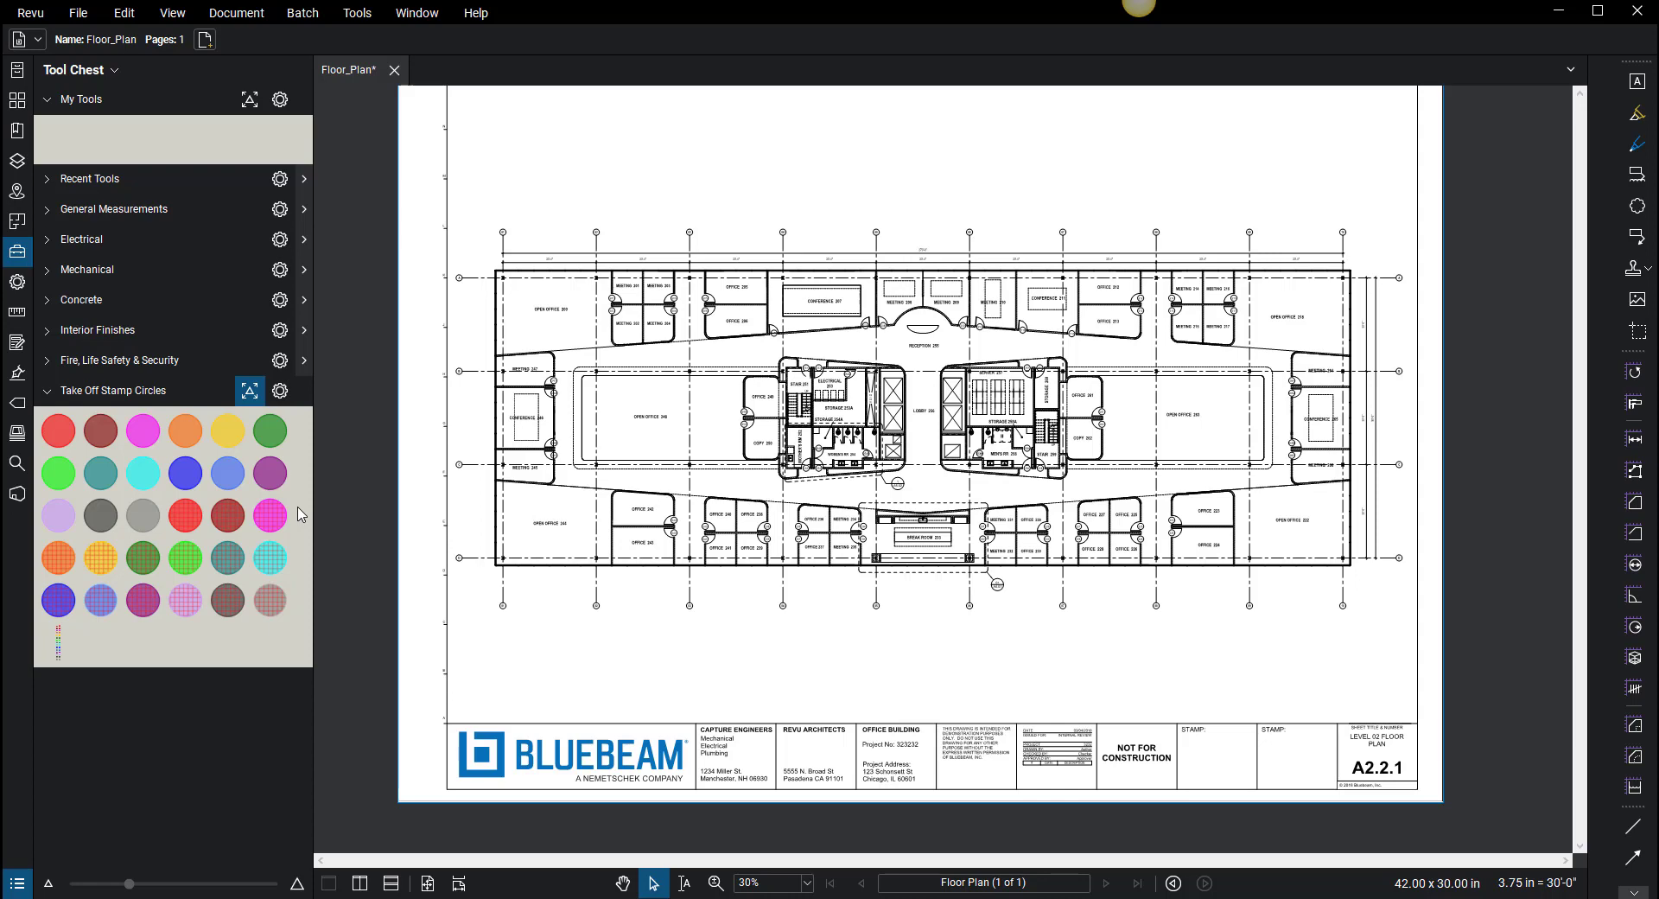
pyautogui.click(194, 489)
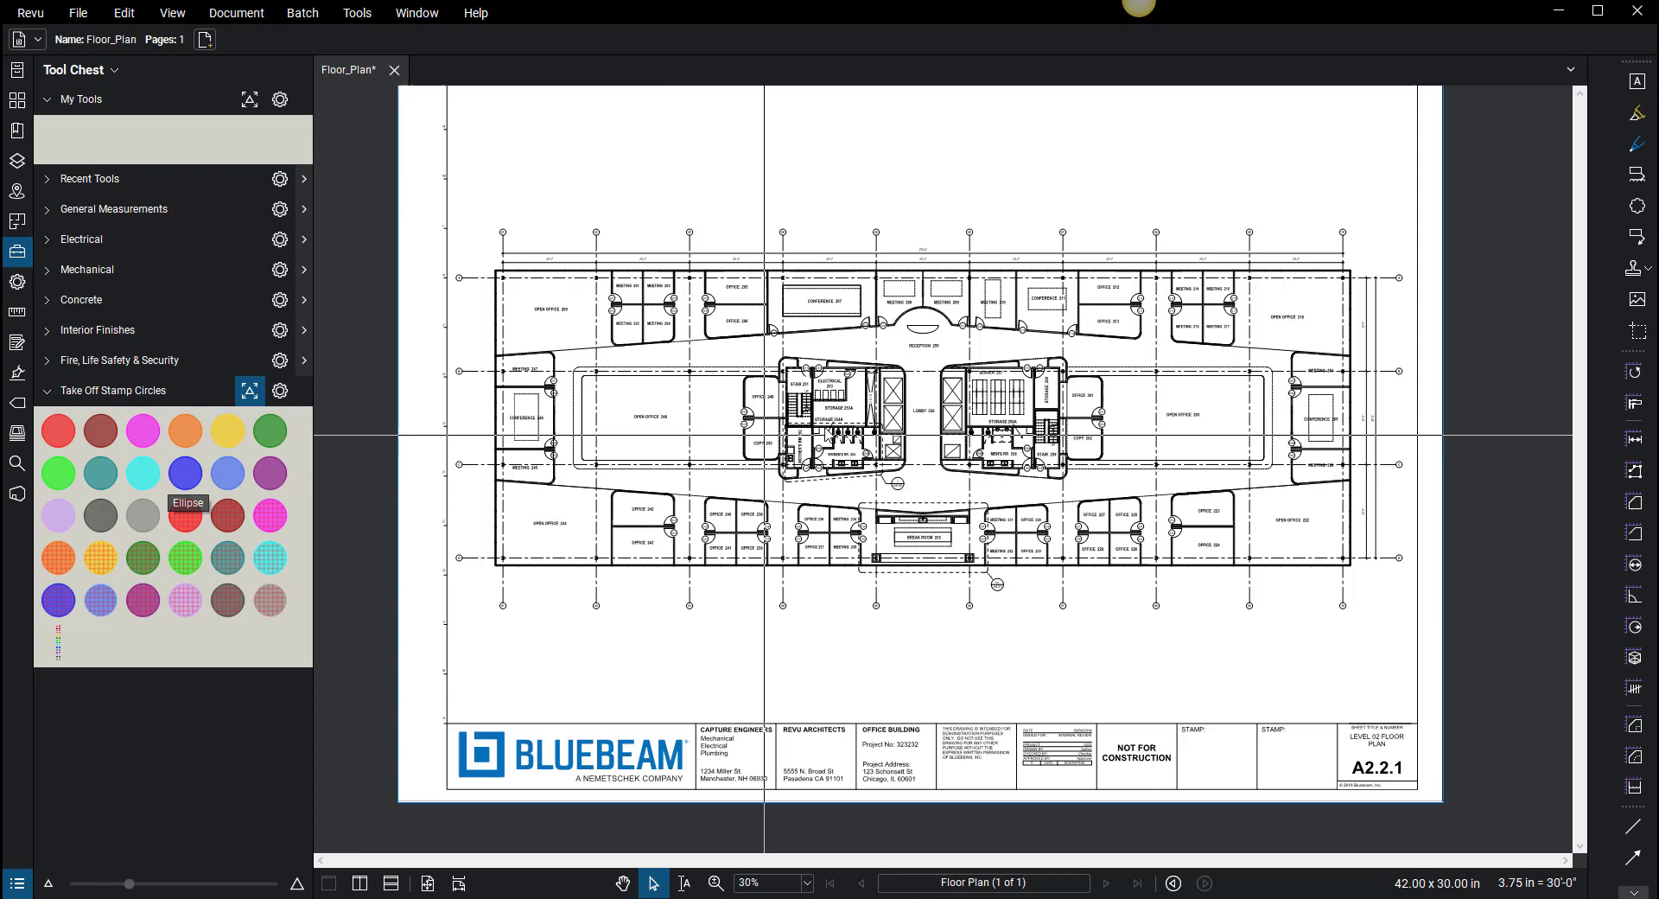
pyautogui.scroll(2, 825, 404)
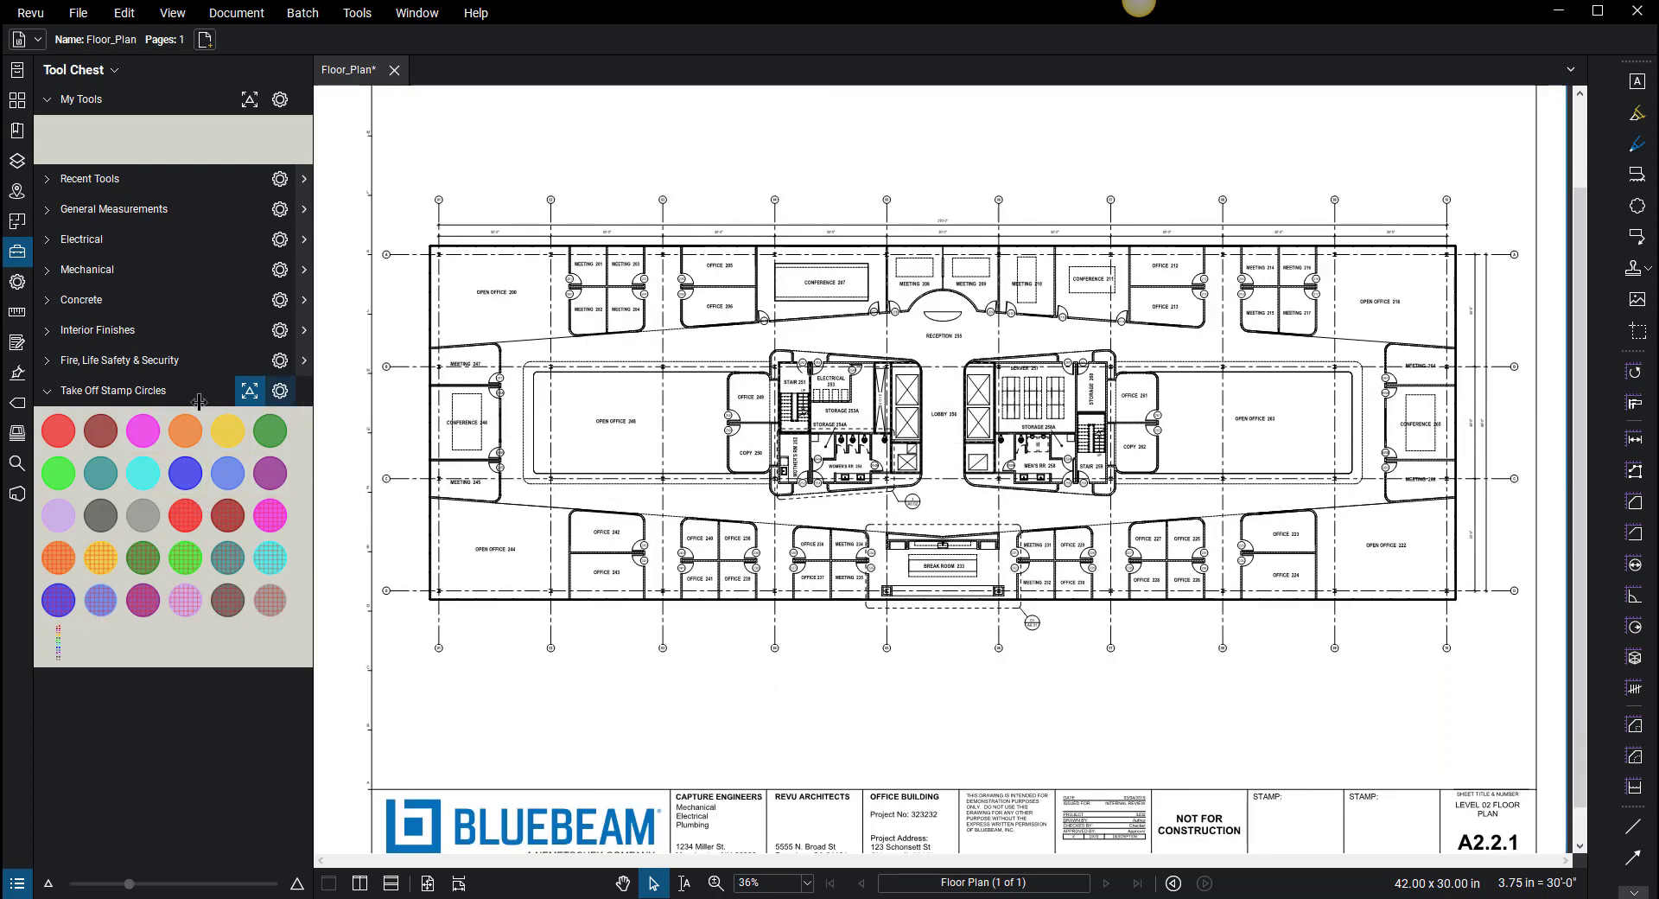
# - Check the circle set's scale settings and switch its display to a list, then back to swatches
pyautogui.click(279, 392)
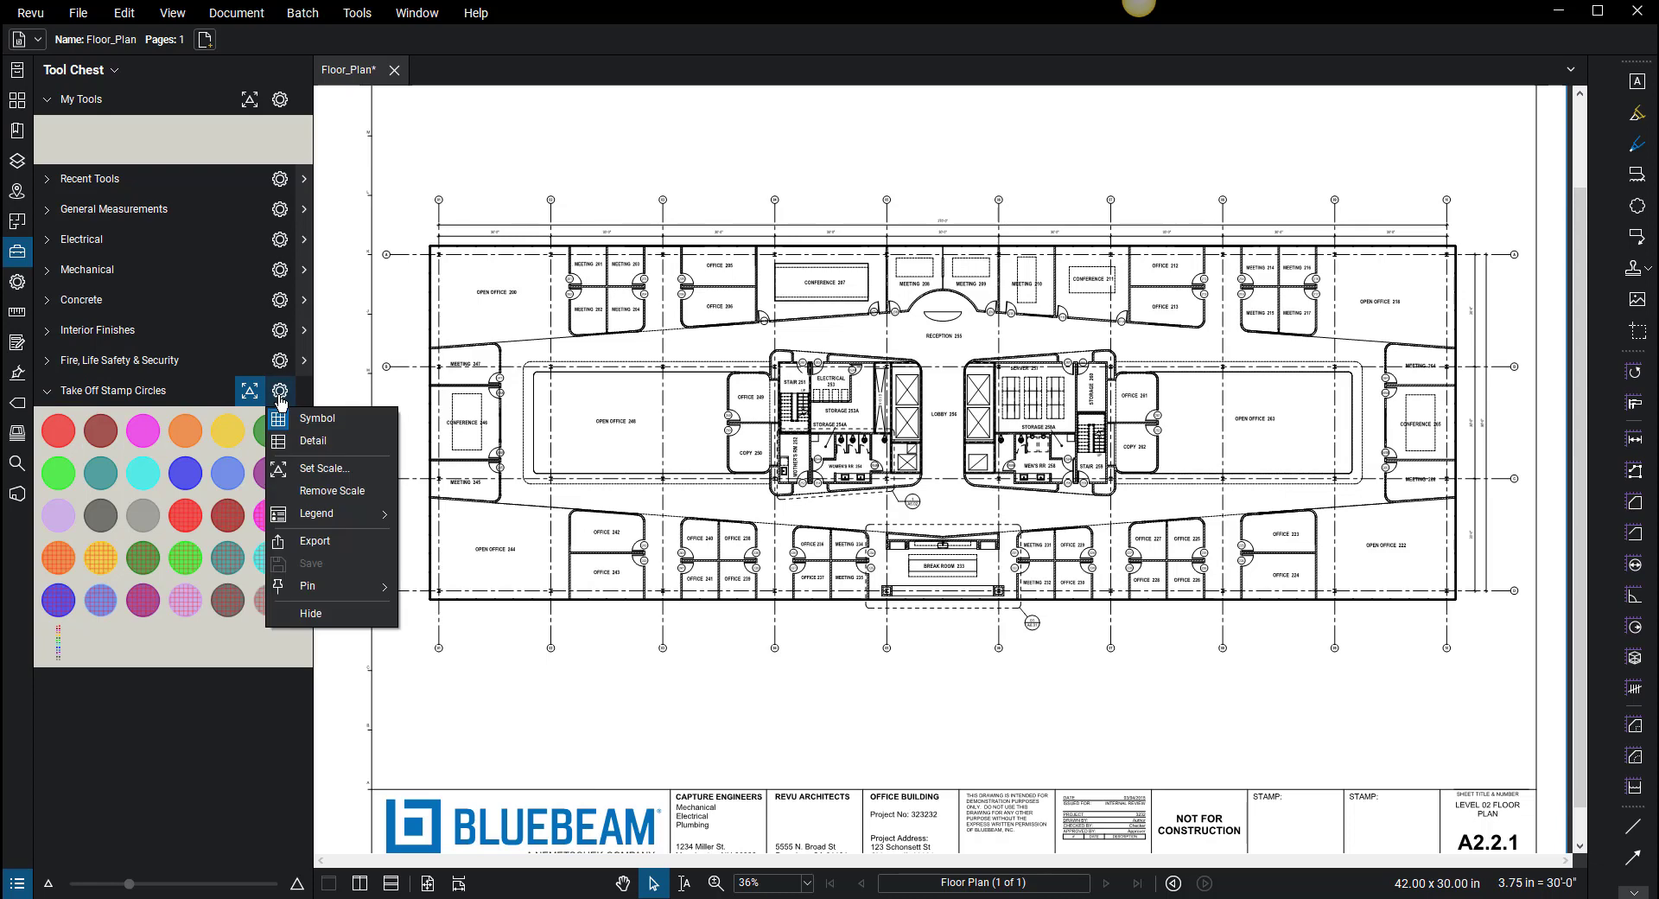
pyautogui.click(328, 469)
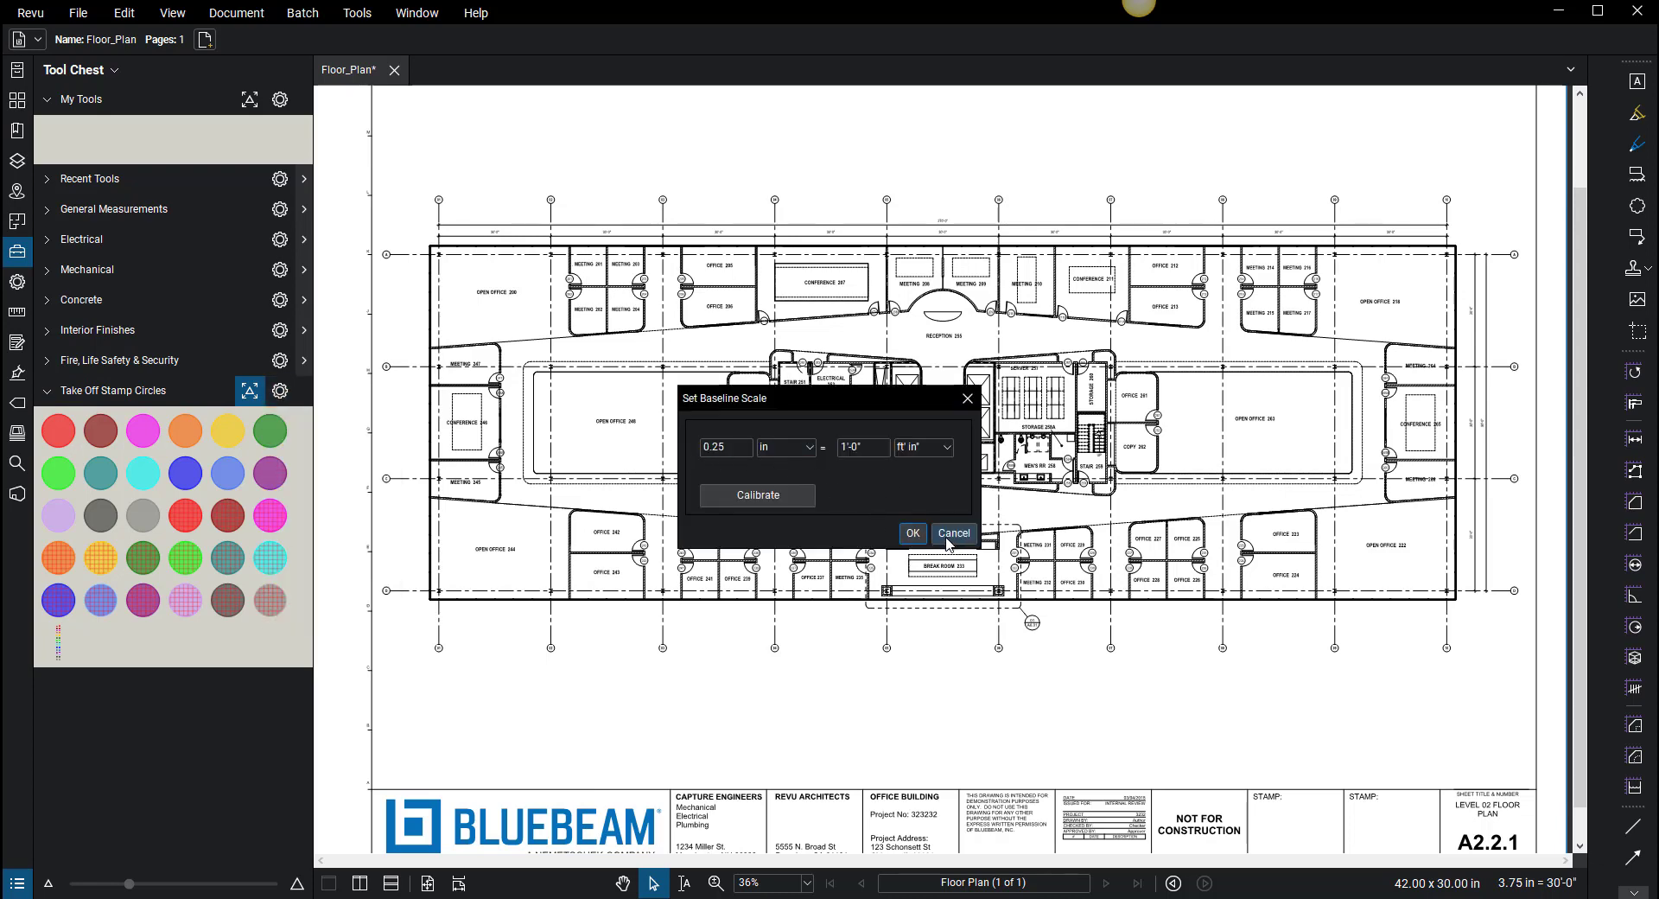
pyautogui.click(968, 399)
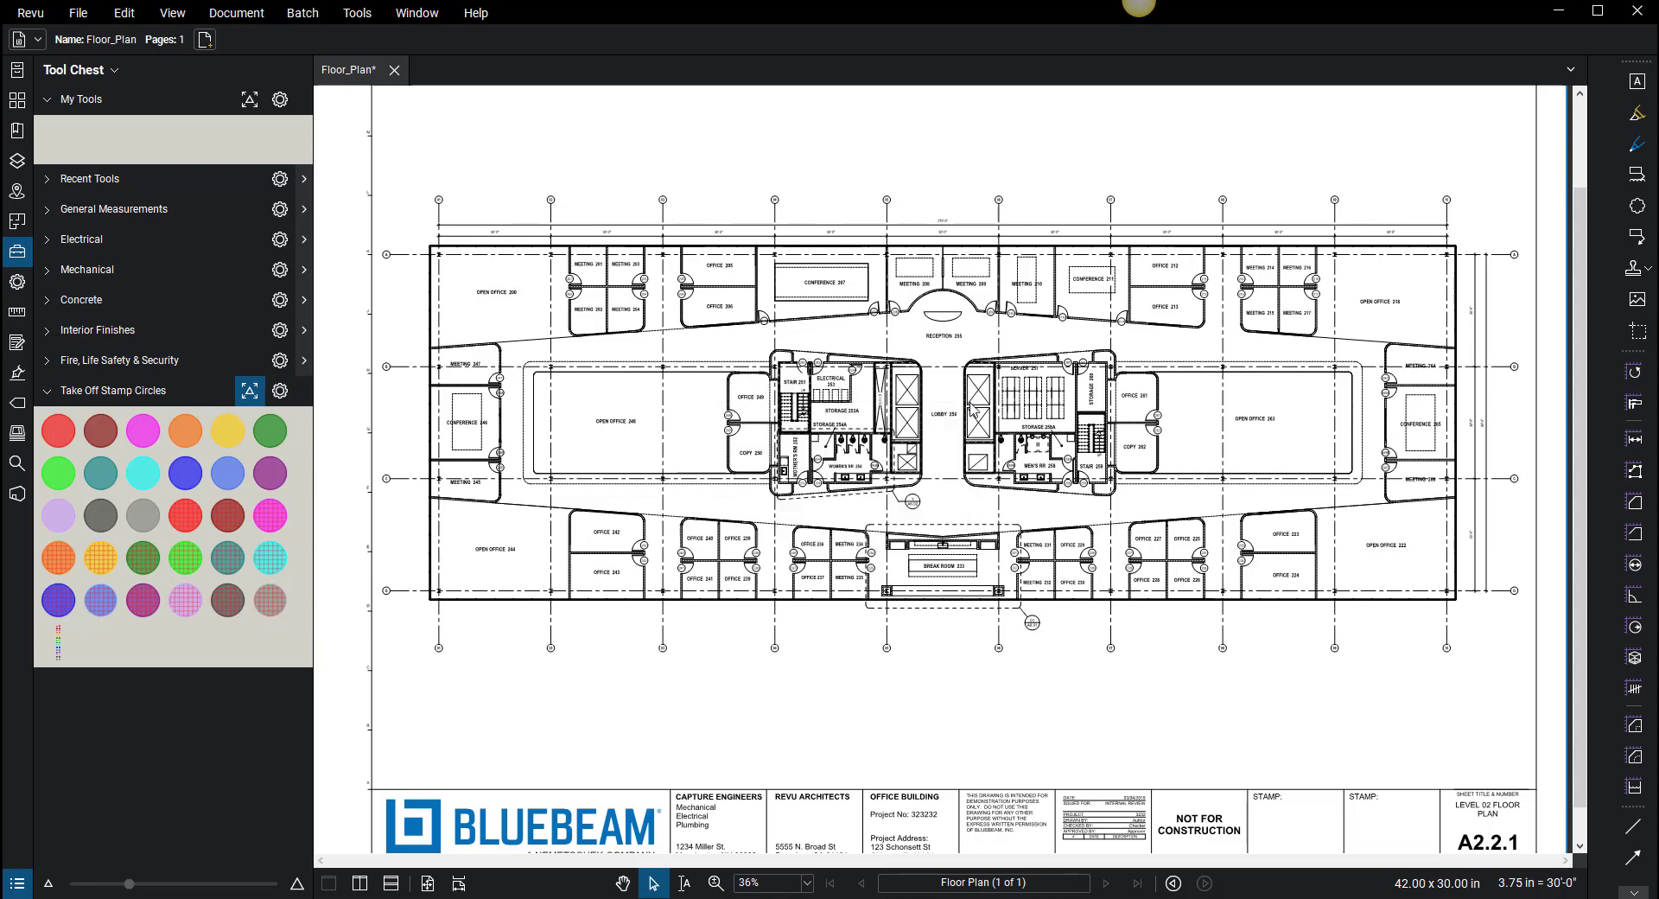
pyautogui.click(280, 391)
pyautogui.click(310, 448)
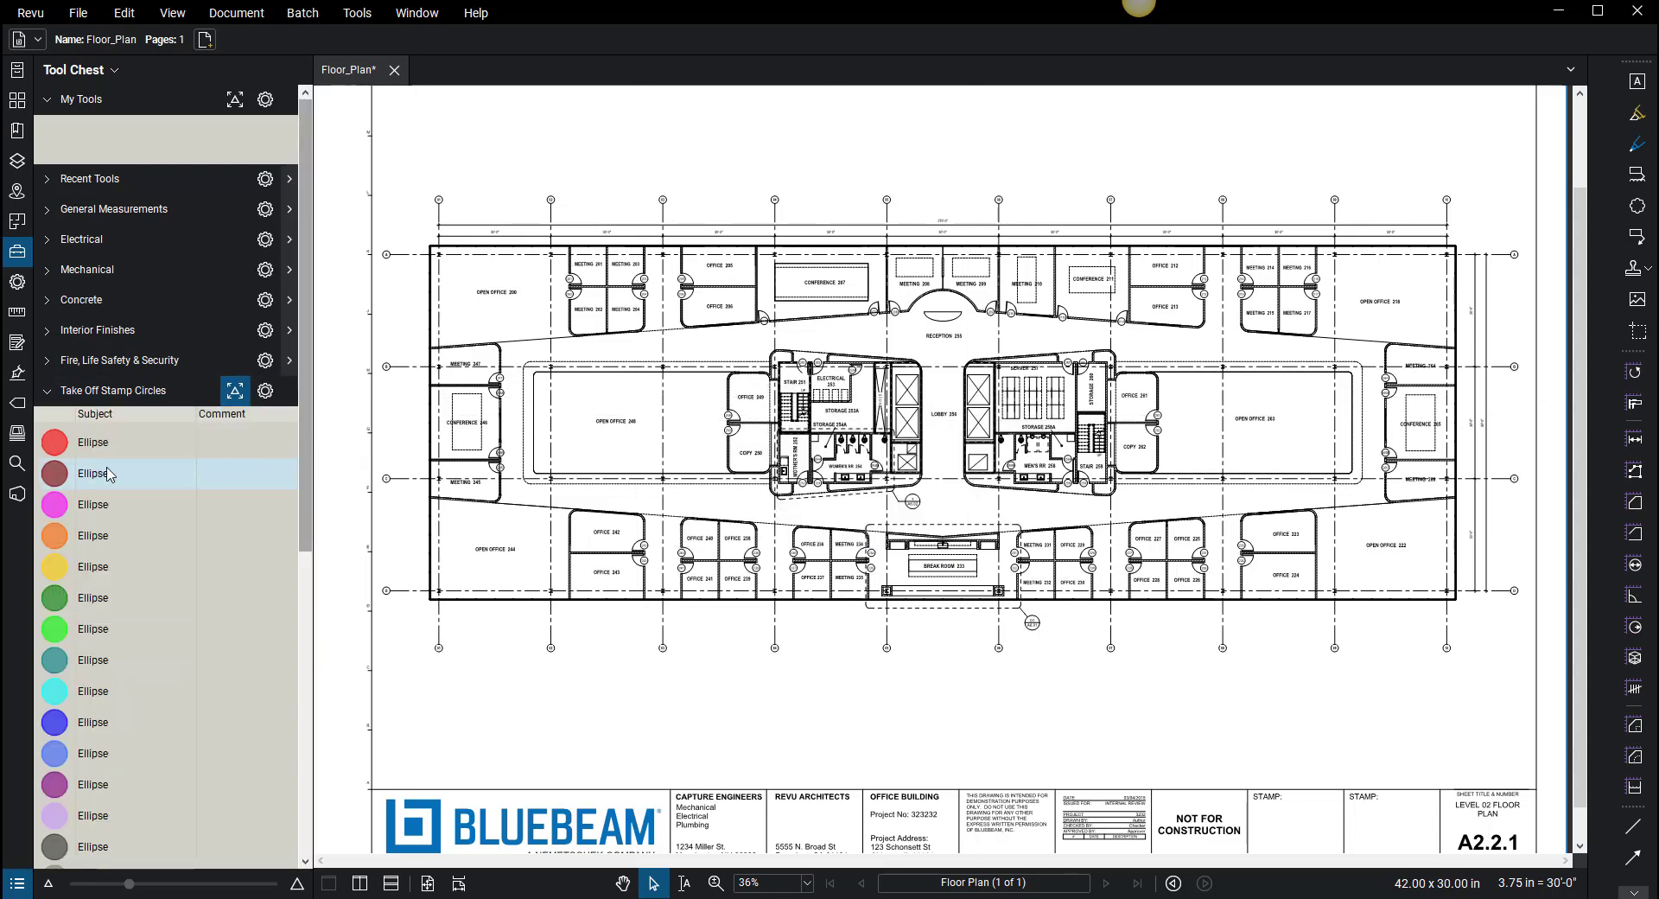
pyautogui.scroll(-10, 120, 521)
pyautogui.scroll(10, 122, 535)
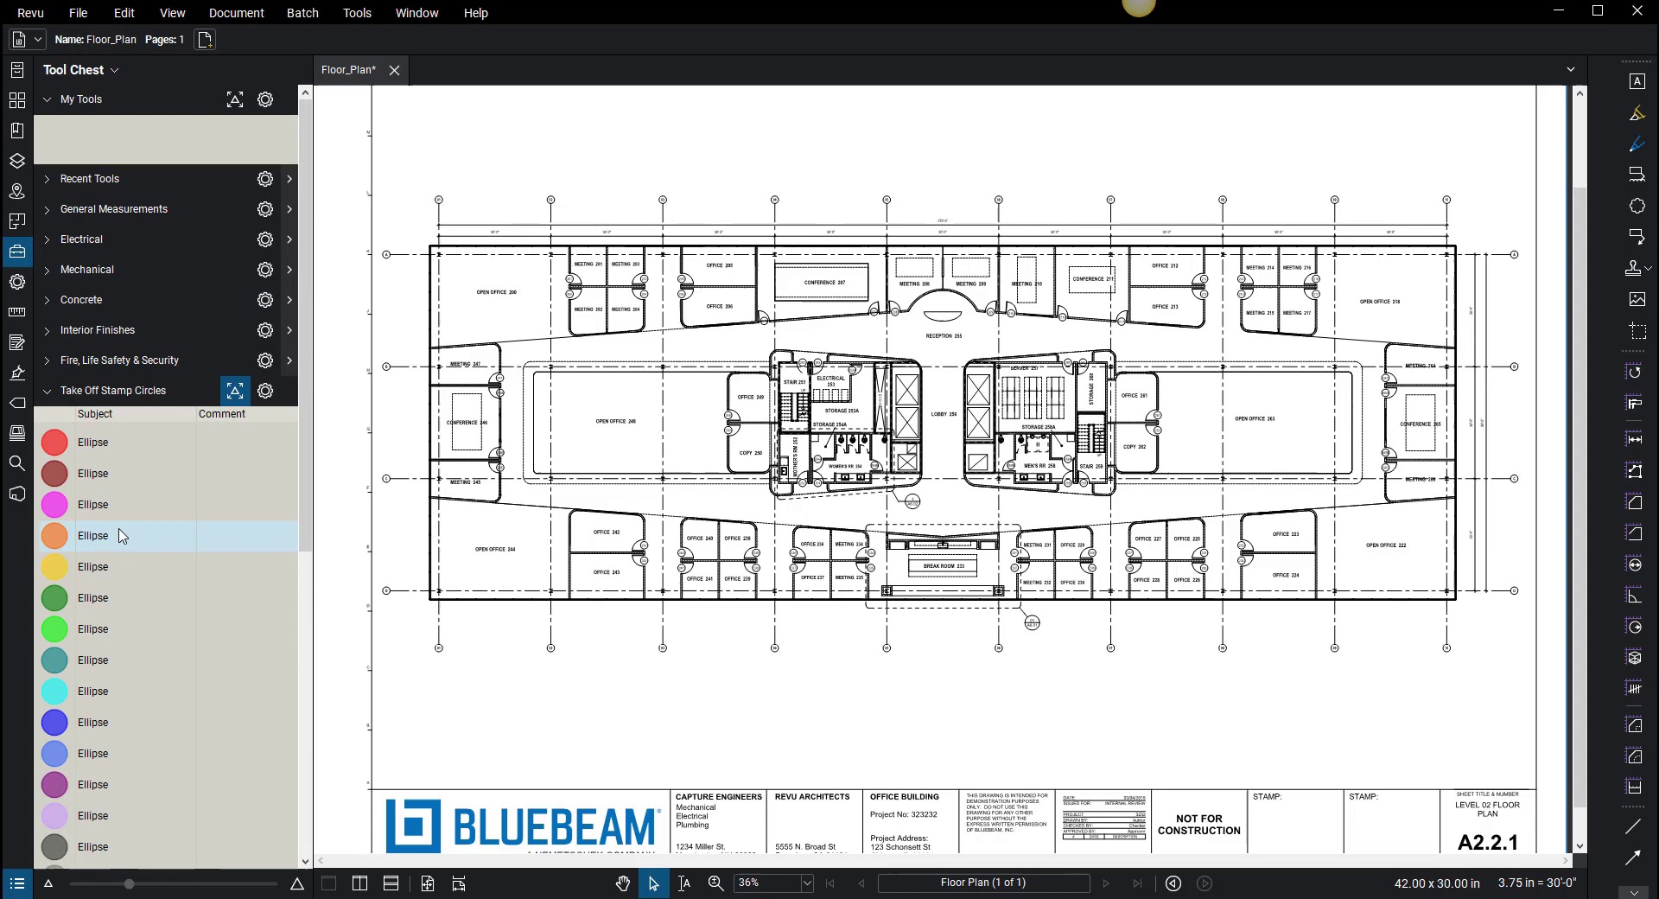
pyautogui.click(265, 391)
pyautogui.click(285, 420)
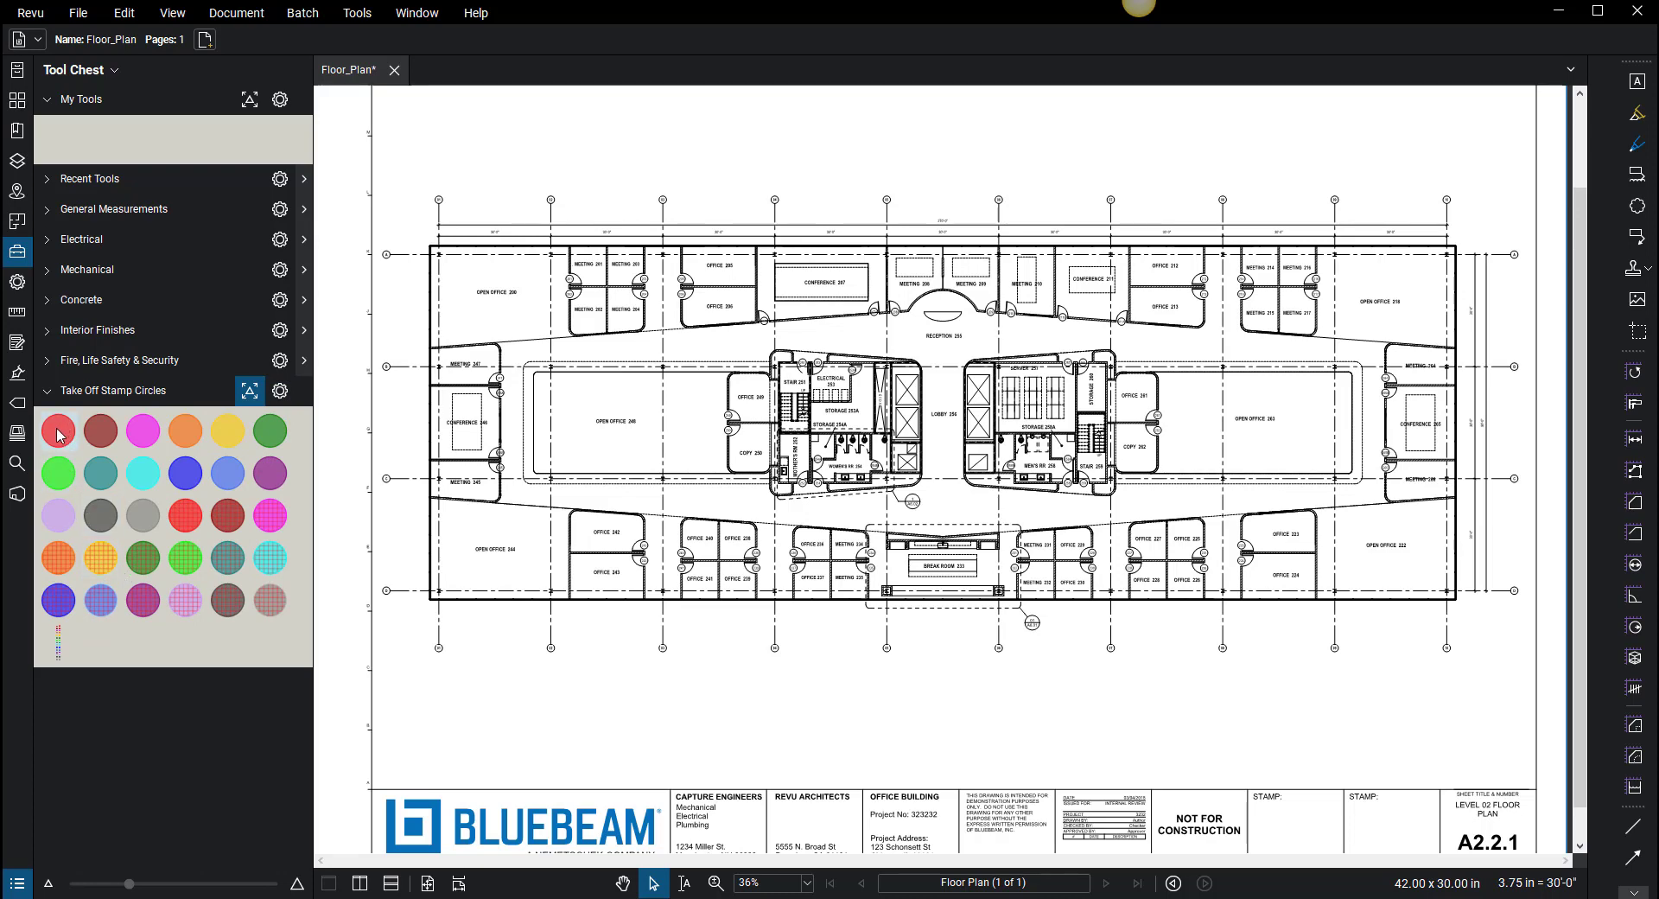
# - Arm the yellow takeoff circle and zoom to about 57.60% on the rooms around Meeting 201
pyautogui.click(230, 433)
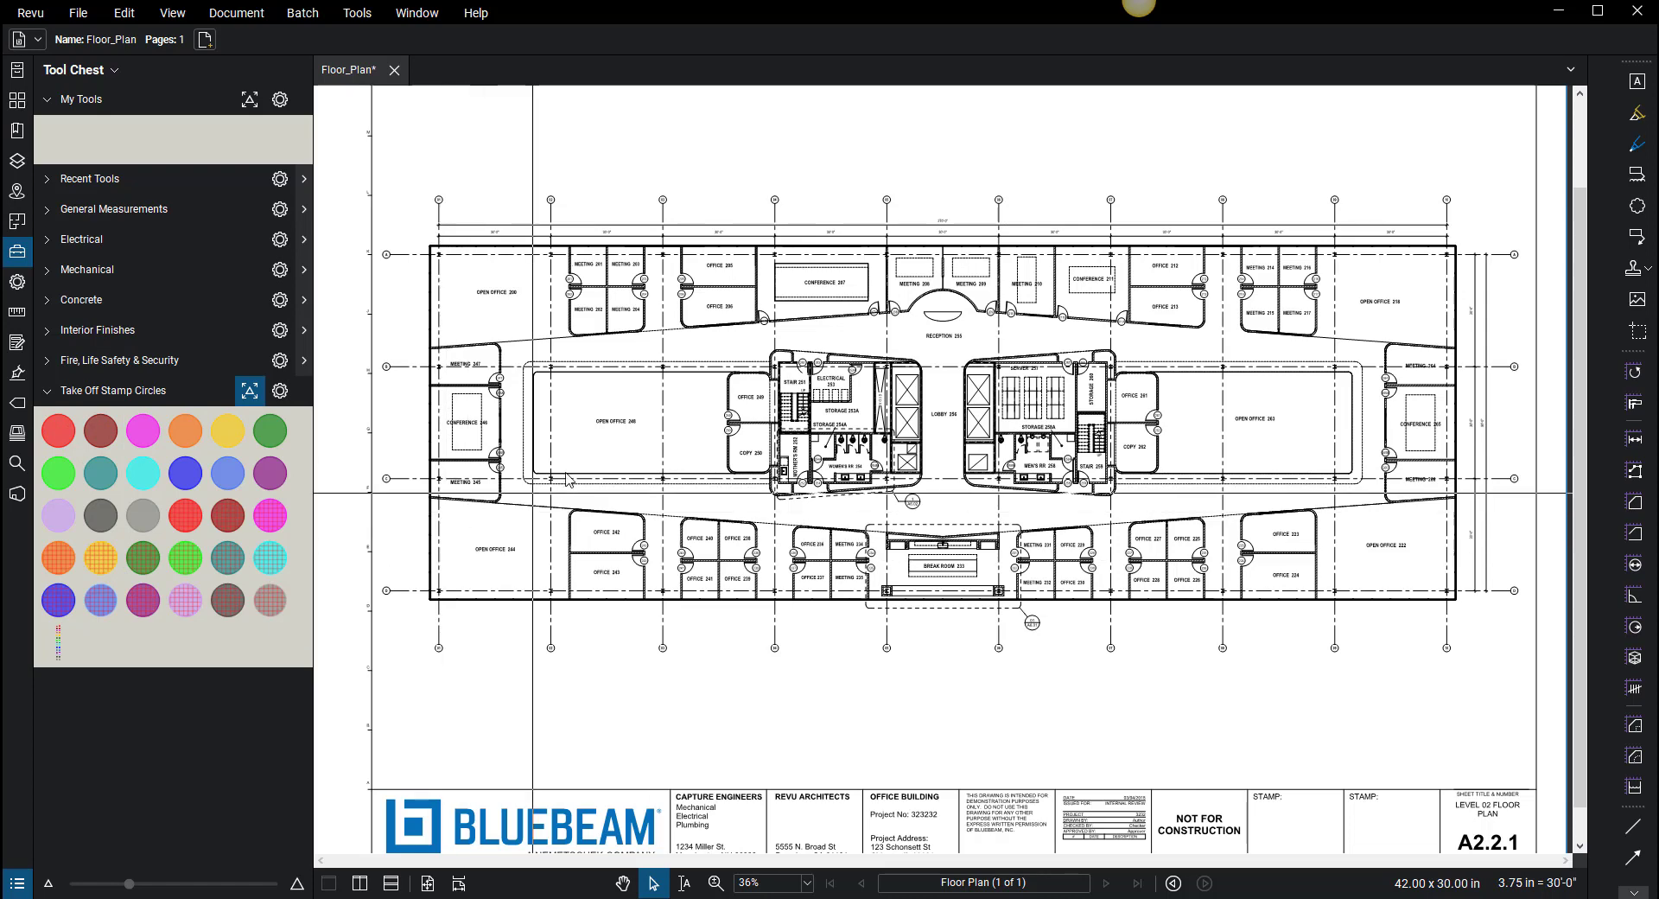
pyautogui.scroll(5, 585, 278)
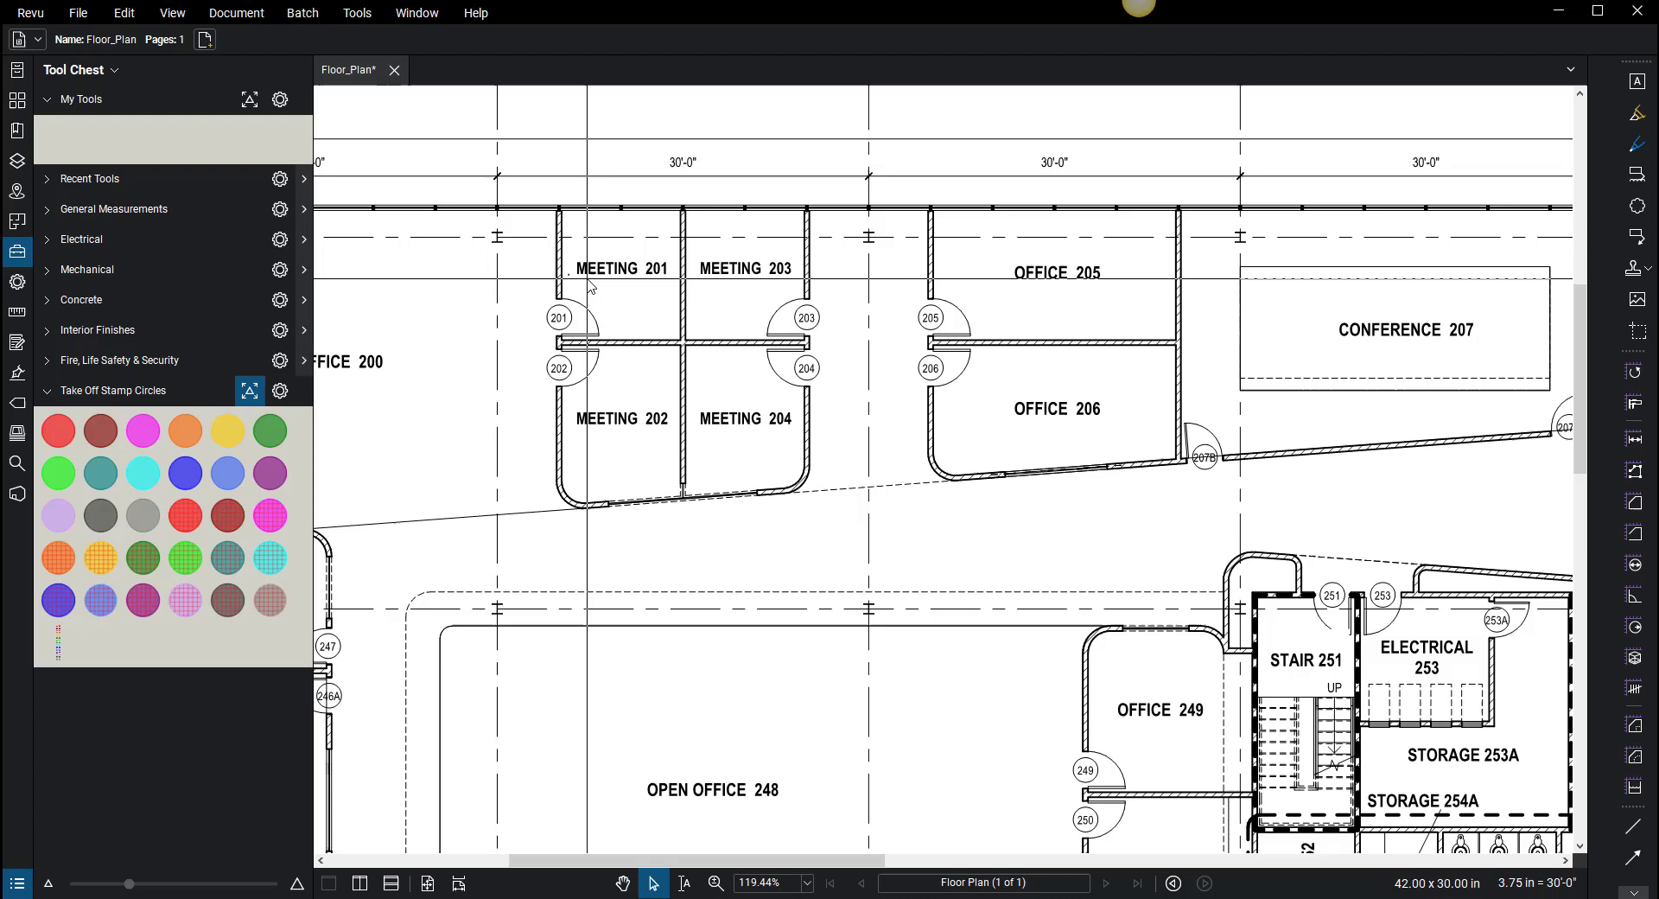
pyautogui.scroll(-5, 595, 316)
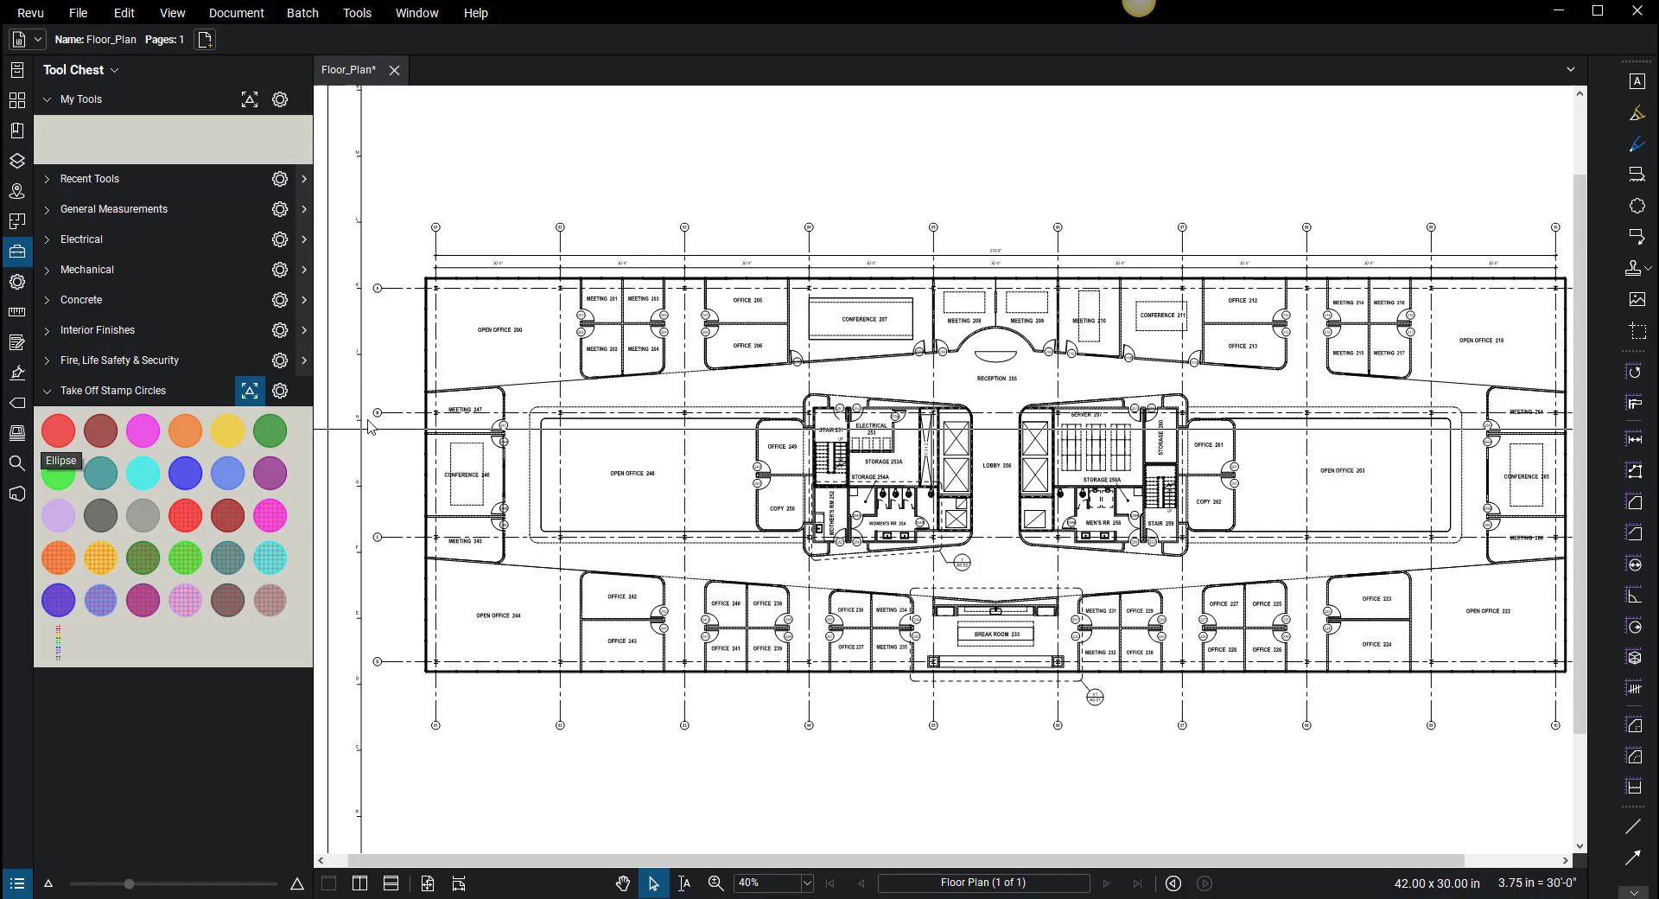
pyautogui.scroll(-2, 412, 138)
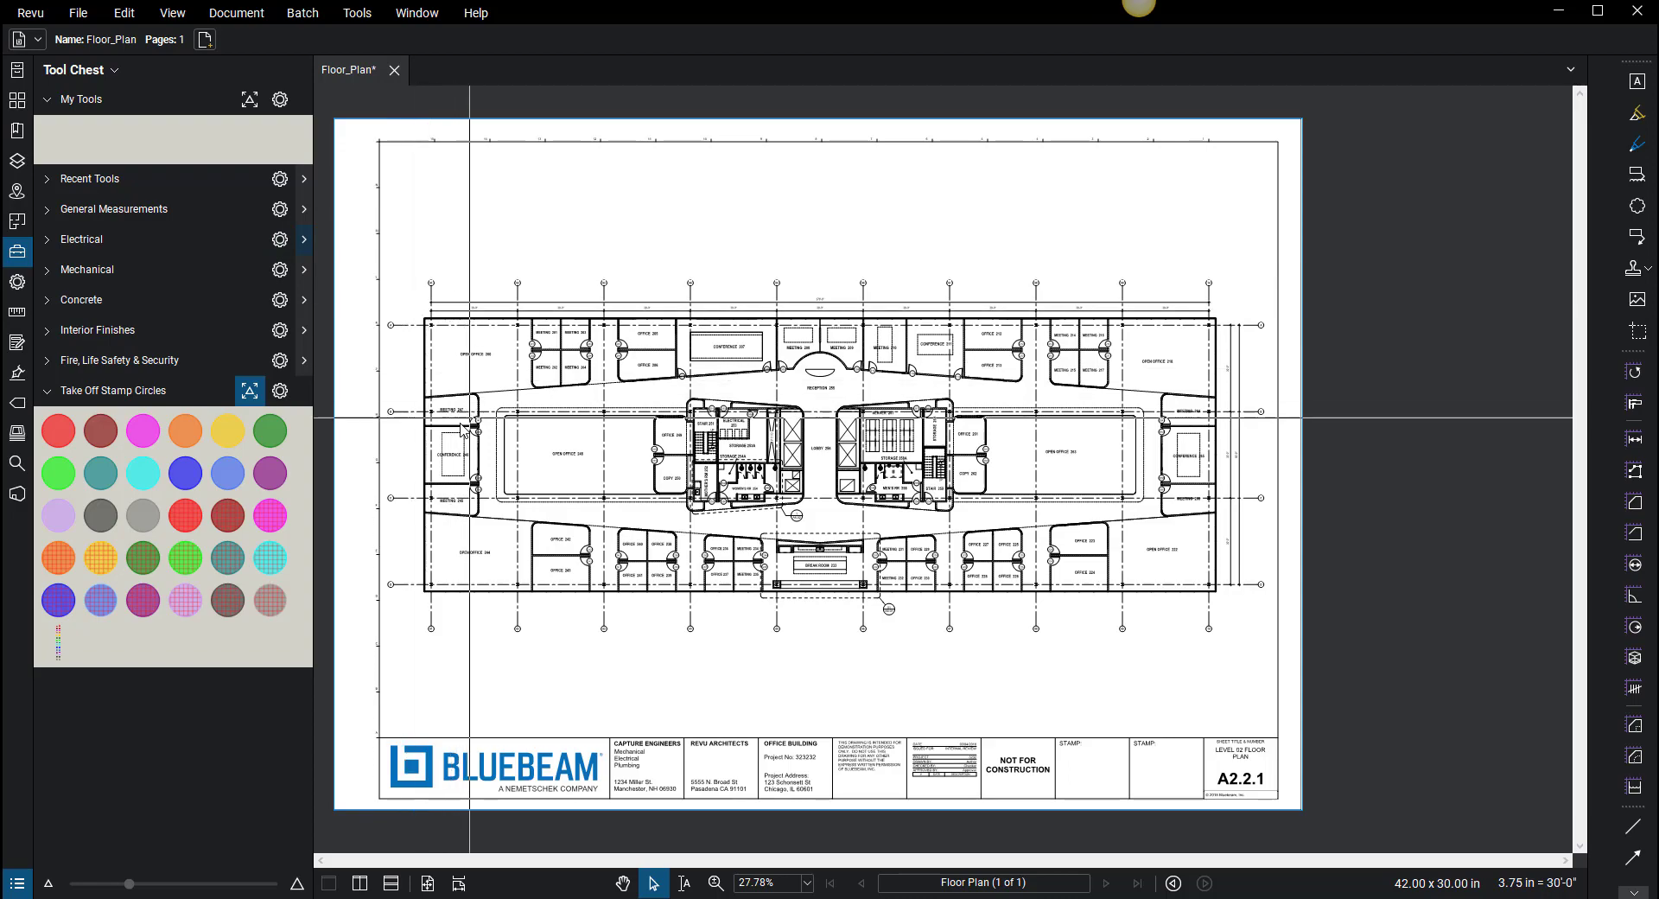
pyautogui.scroll(2, 466, 398)
pyautogui.scroll(2, 467, 398)
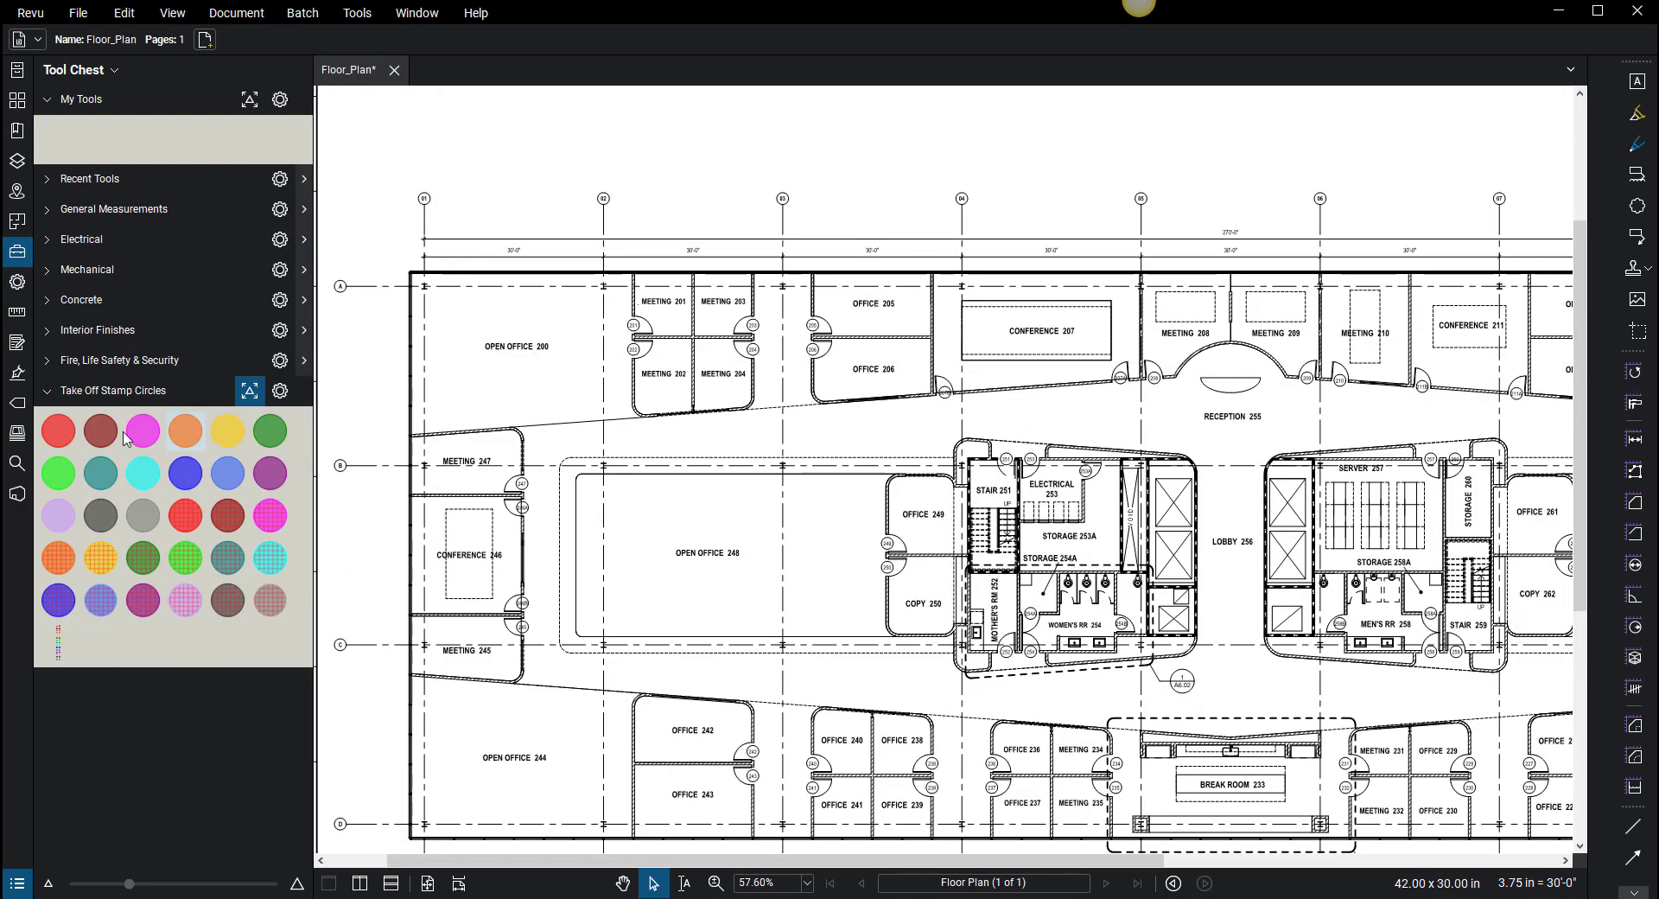
# - Place a red takeoff circle on Meeting 201 and set its Subject to 'Meeting Room'
pyautogui.click(58, 432)
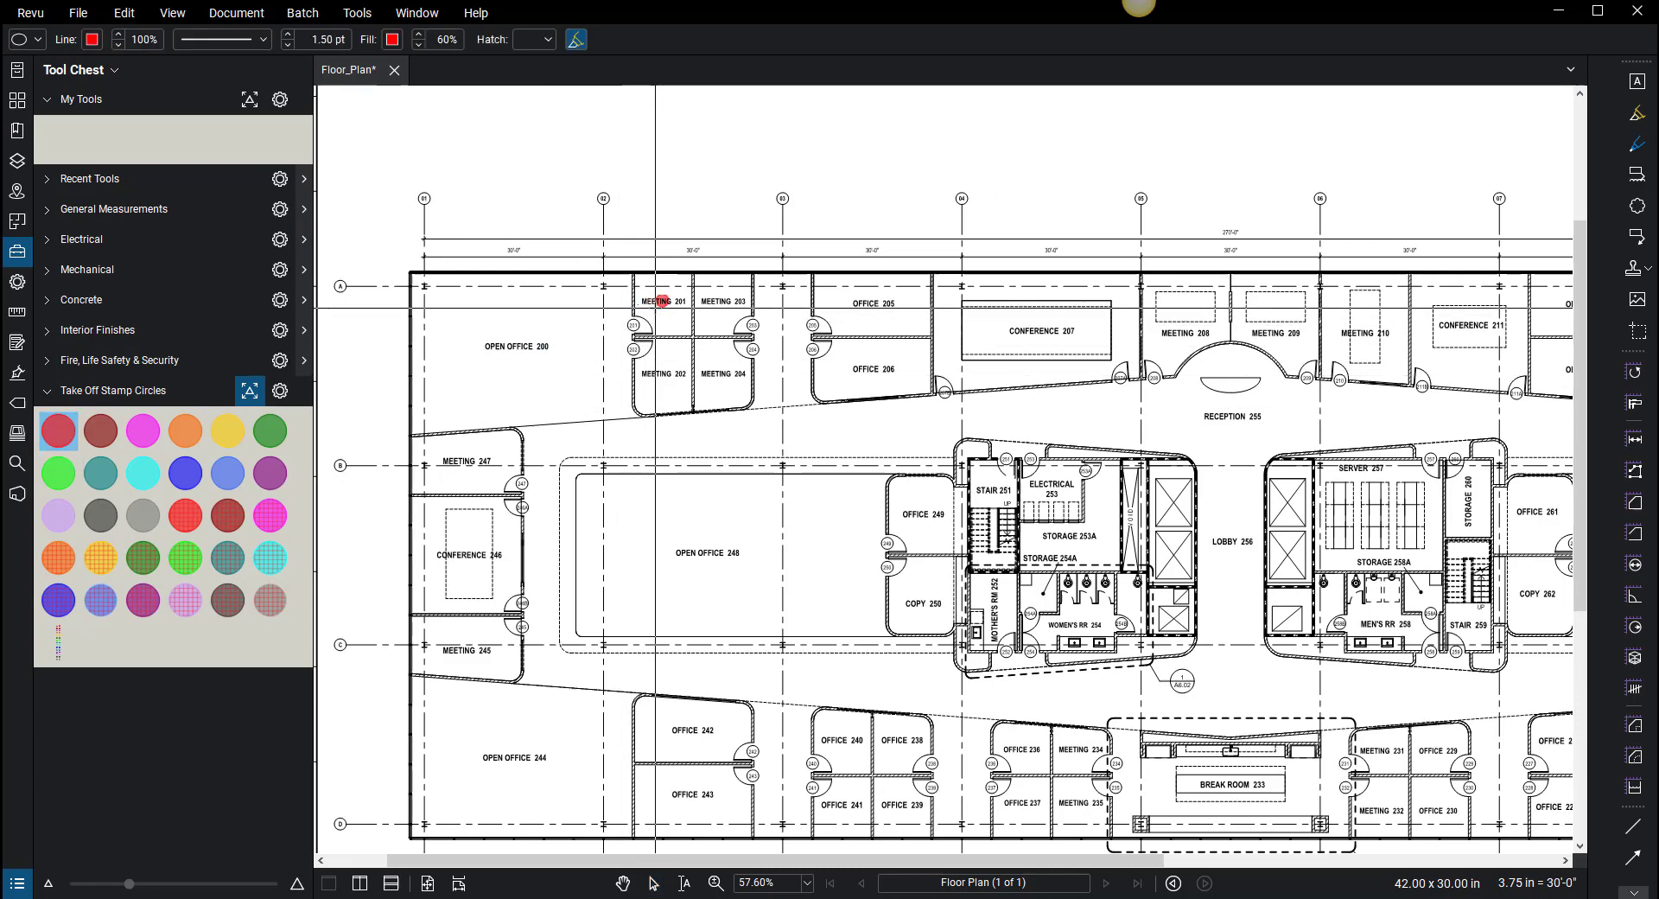
pyautogui.click(658, 302)
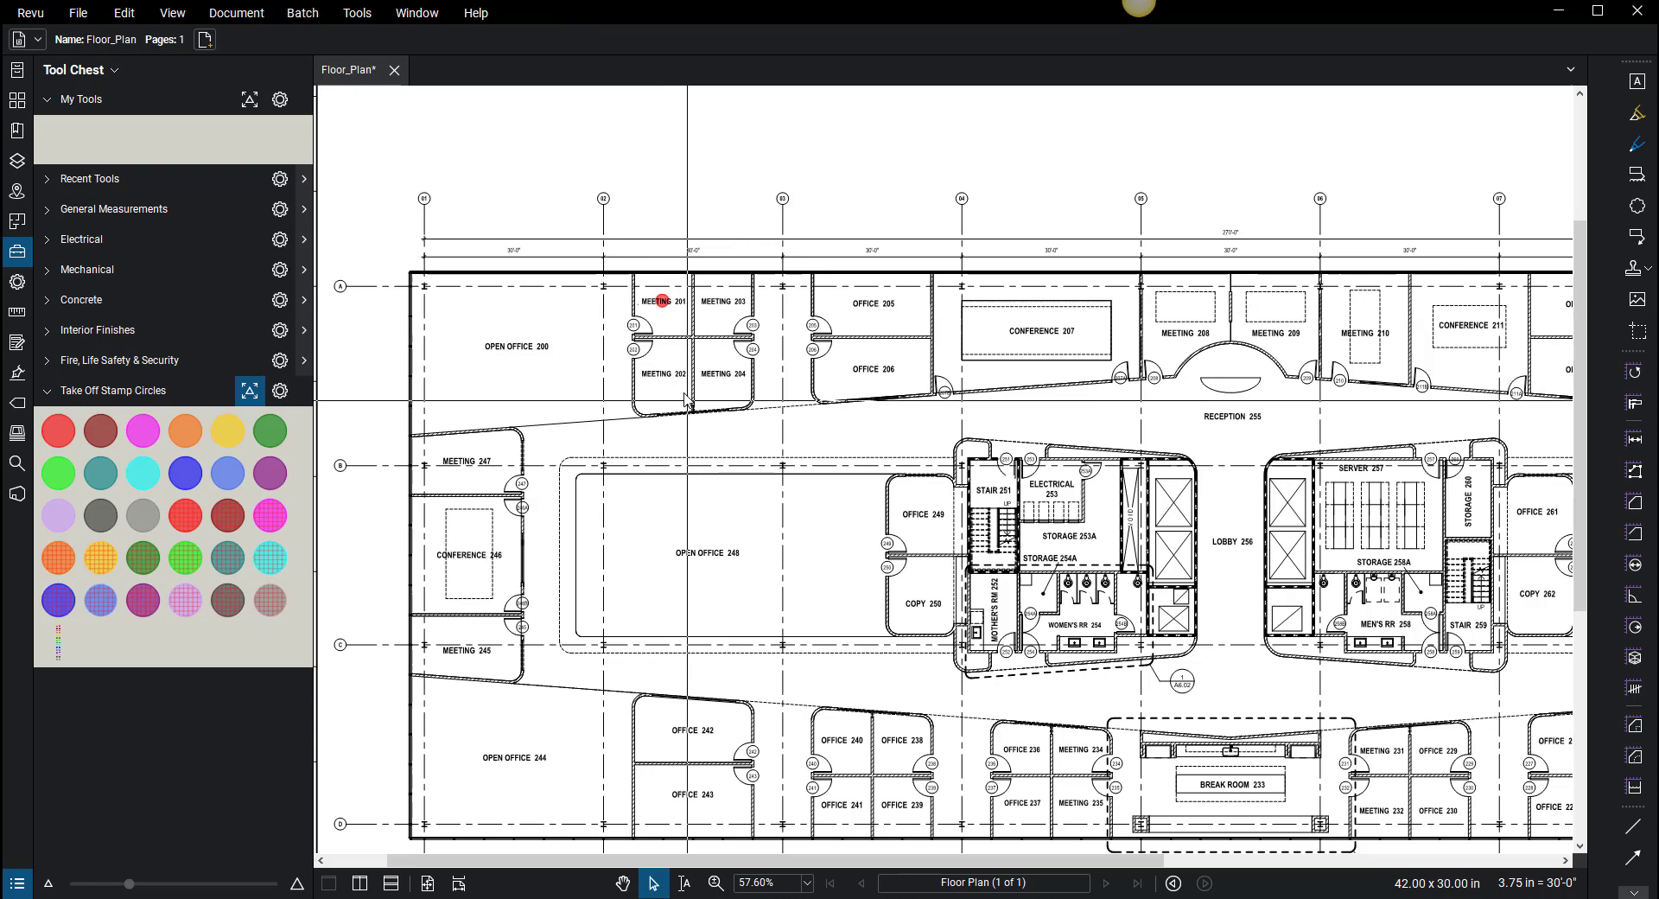
pyautogui.click(662, 300)
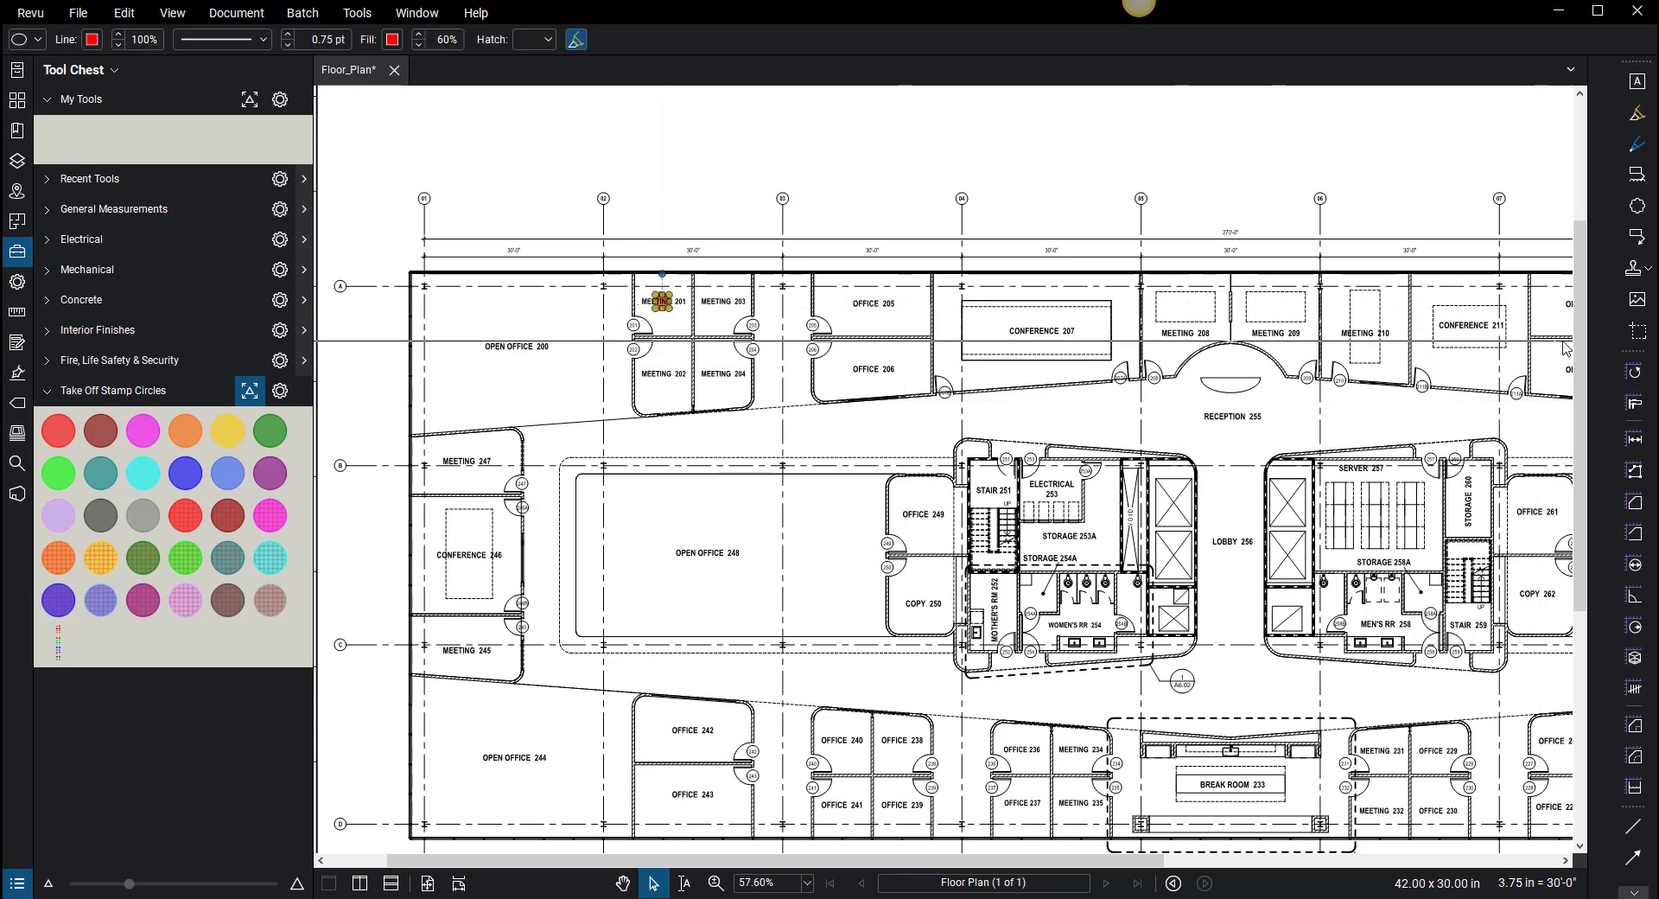
pyautogui.moveTo(1589, 346)
pyautogui.mouseDown()
pyautogui.moveTo(1369, 342)
pyautogui.moveTo(1589, 344)
pyautogui.mouseUp()
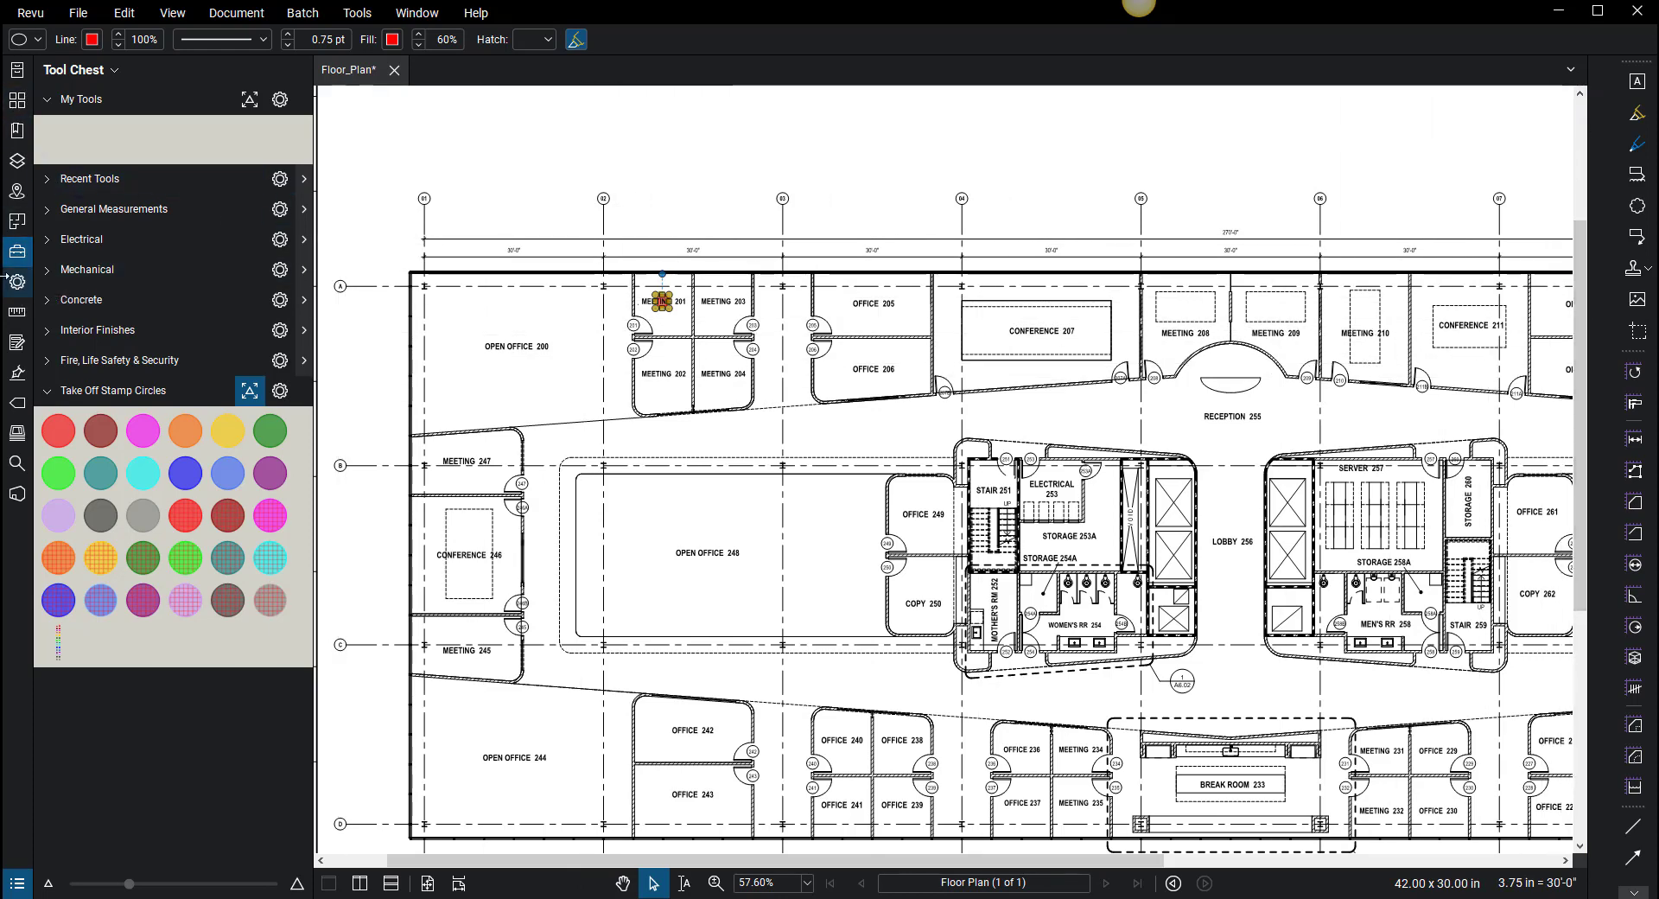
pyautogui.click(17, 283)
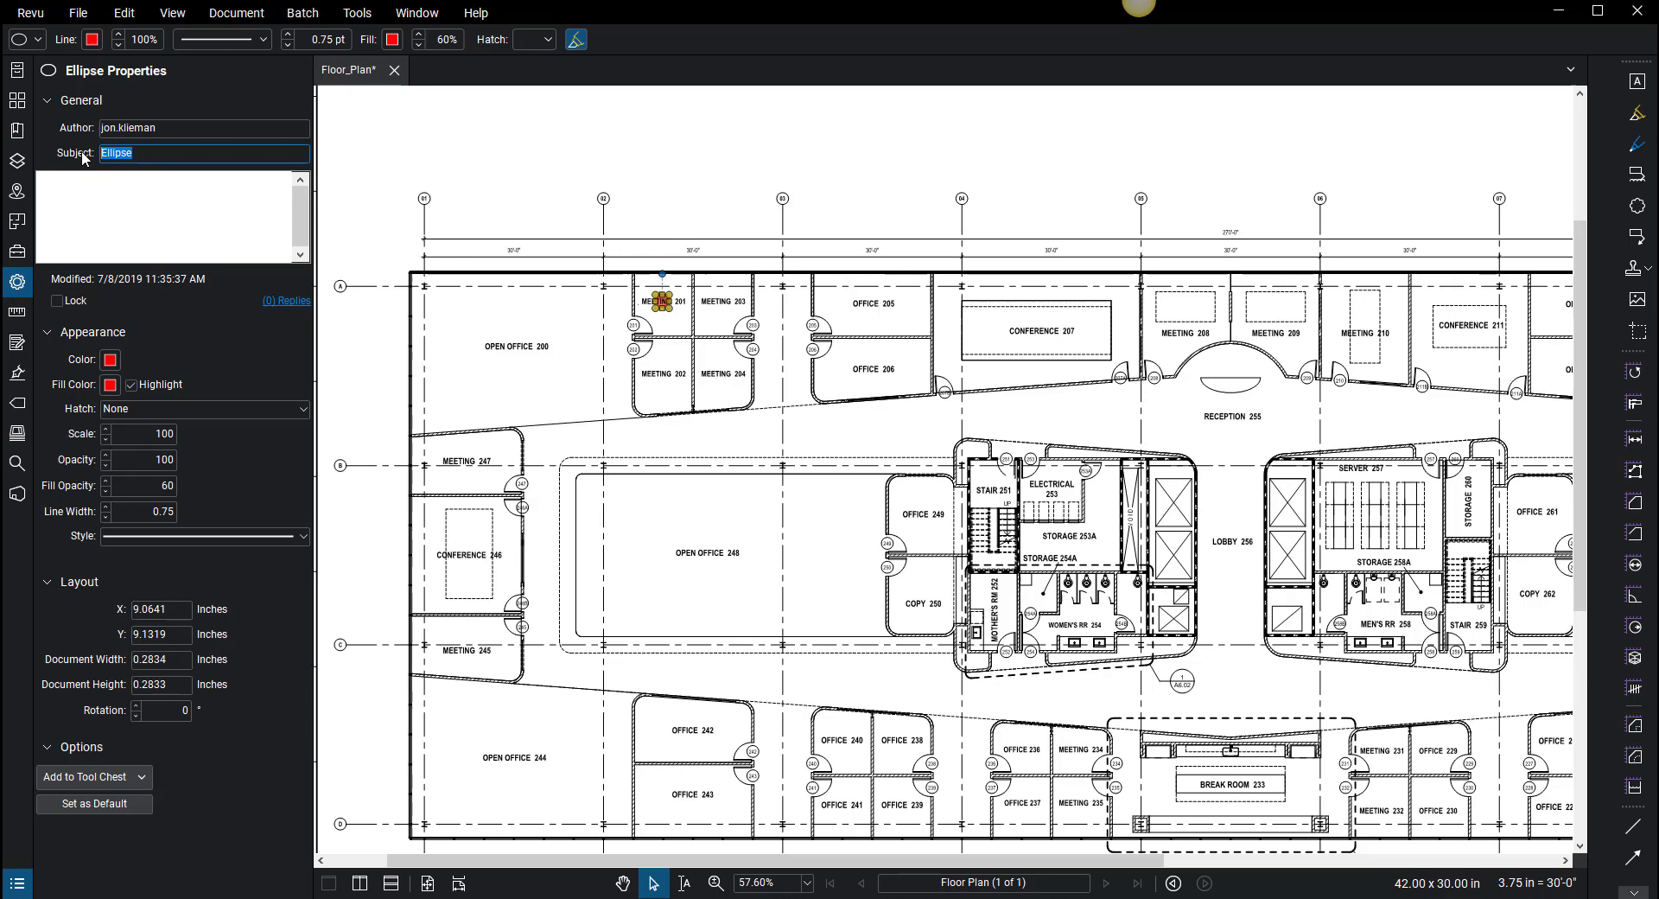
pyautogui.write('Meeting Room')
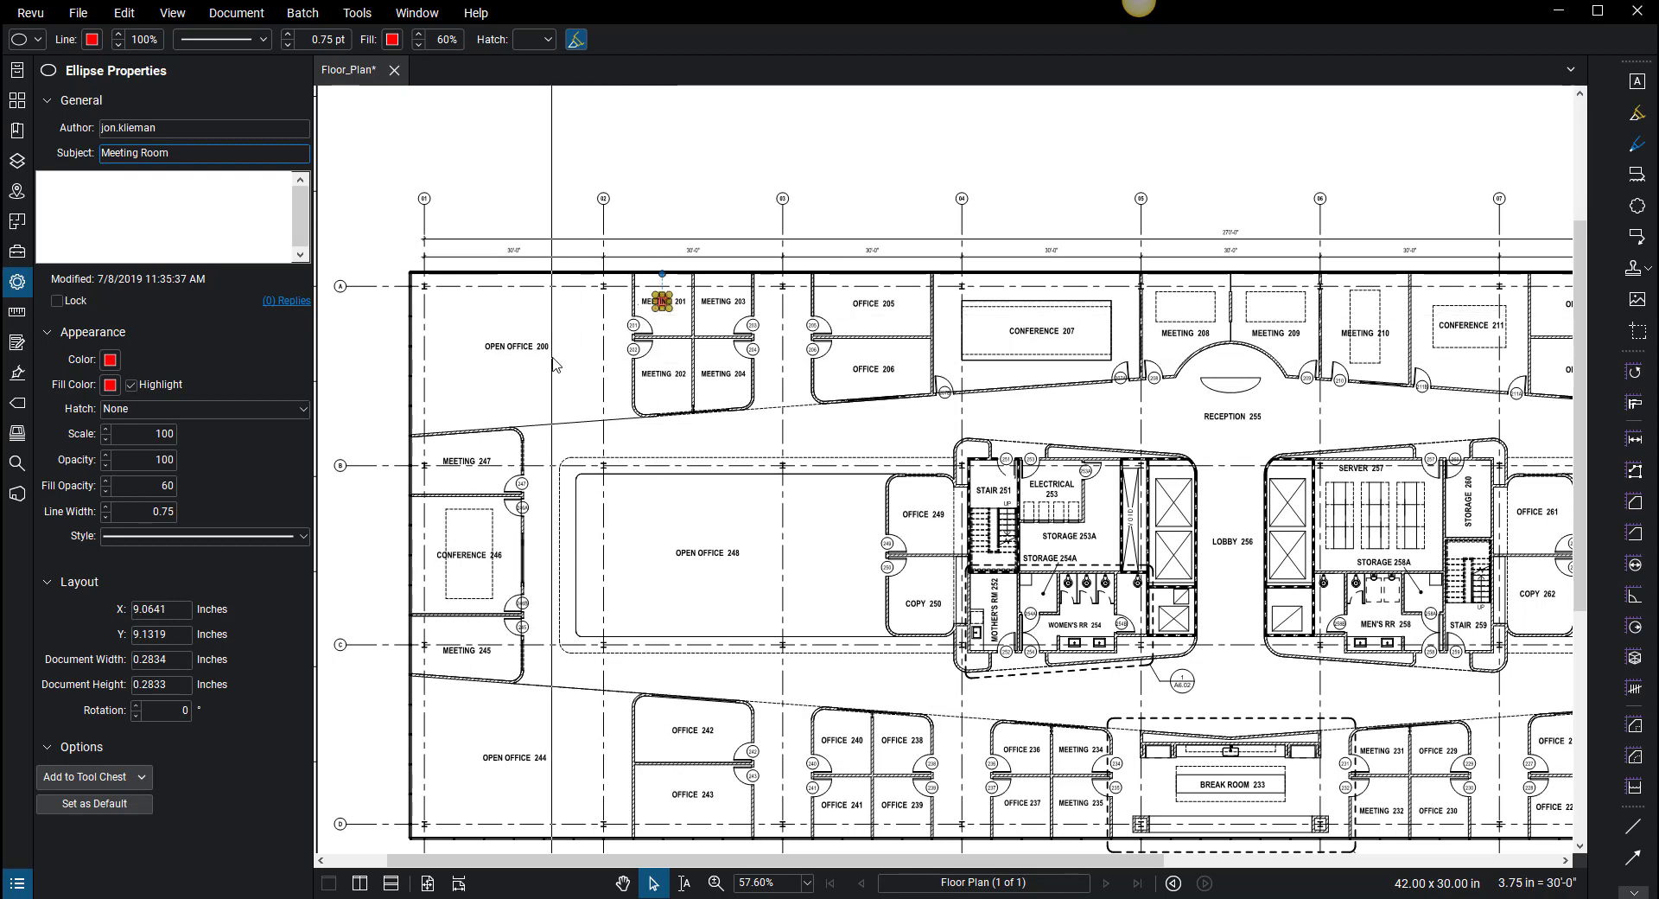
pyautogui.click(37, 41)
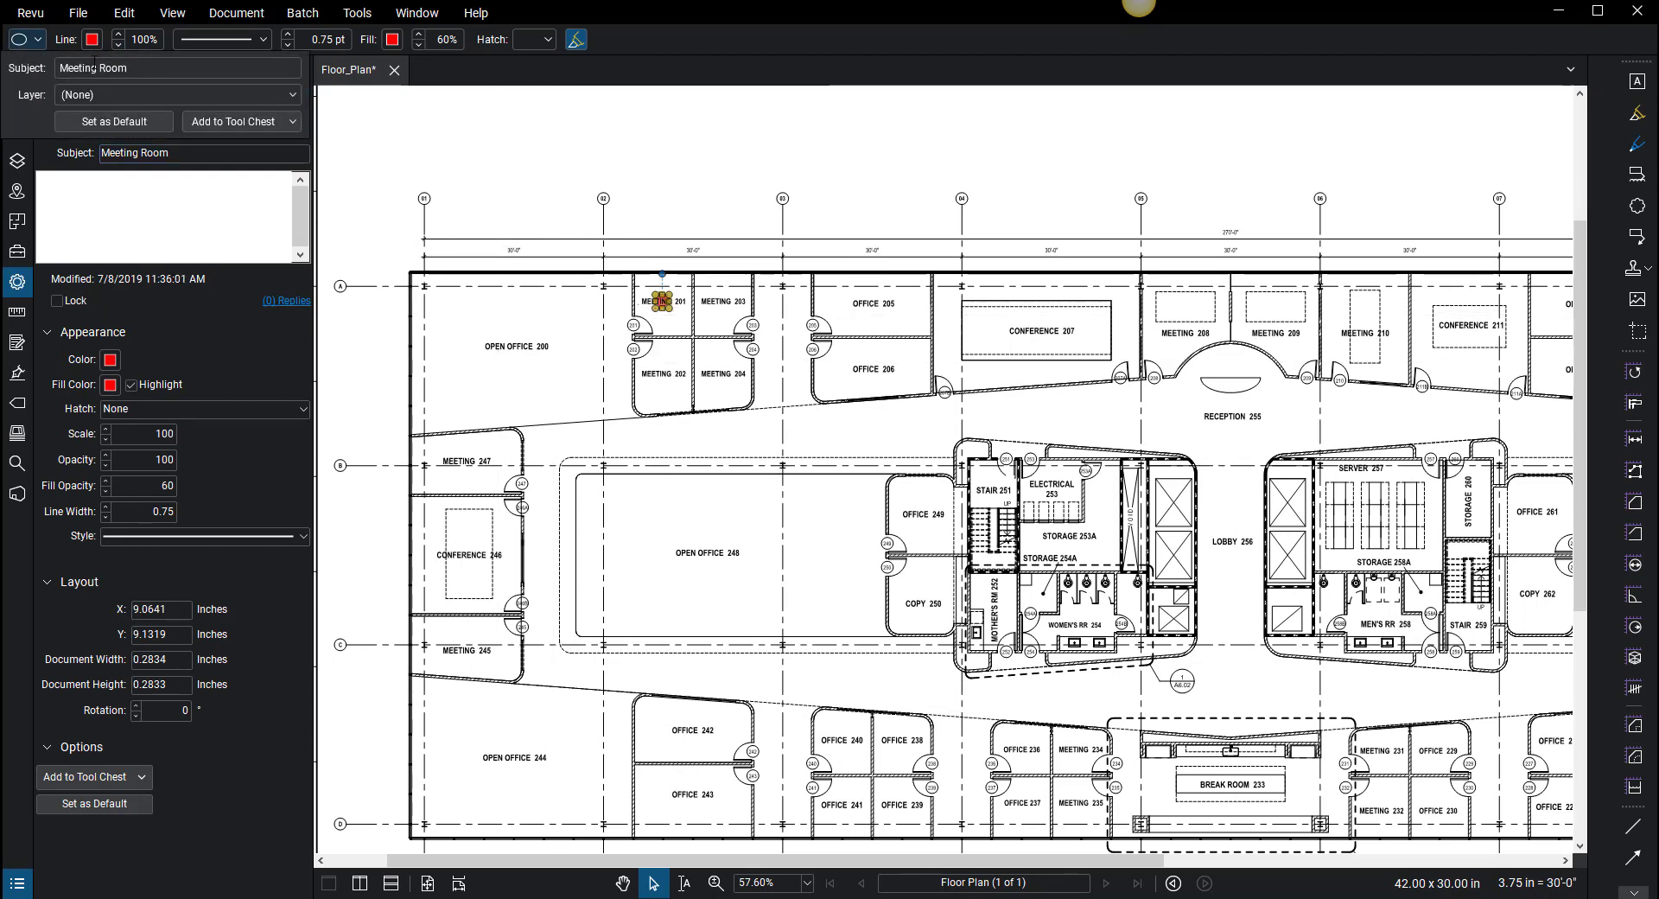
# - Hide the Properties panel and add the red Meeting Room circle to My Tools
pyautogui.click(309, 288)
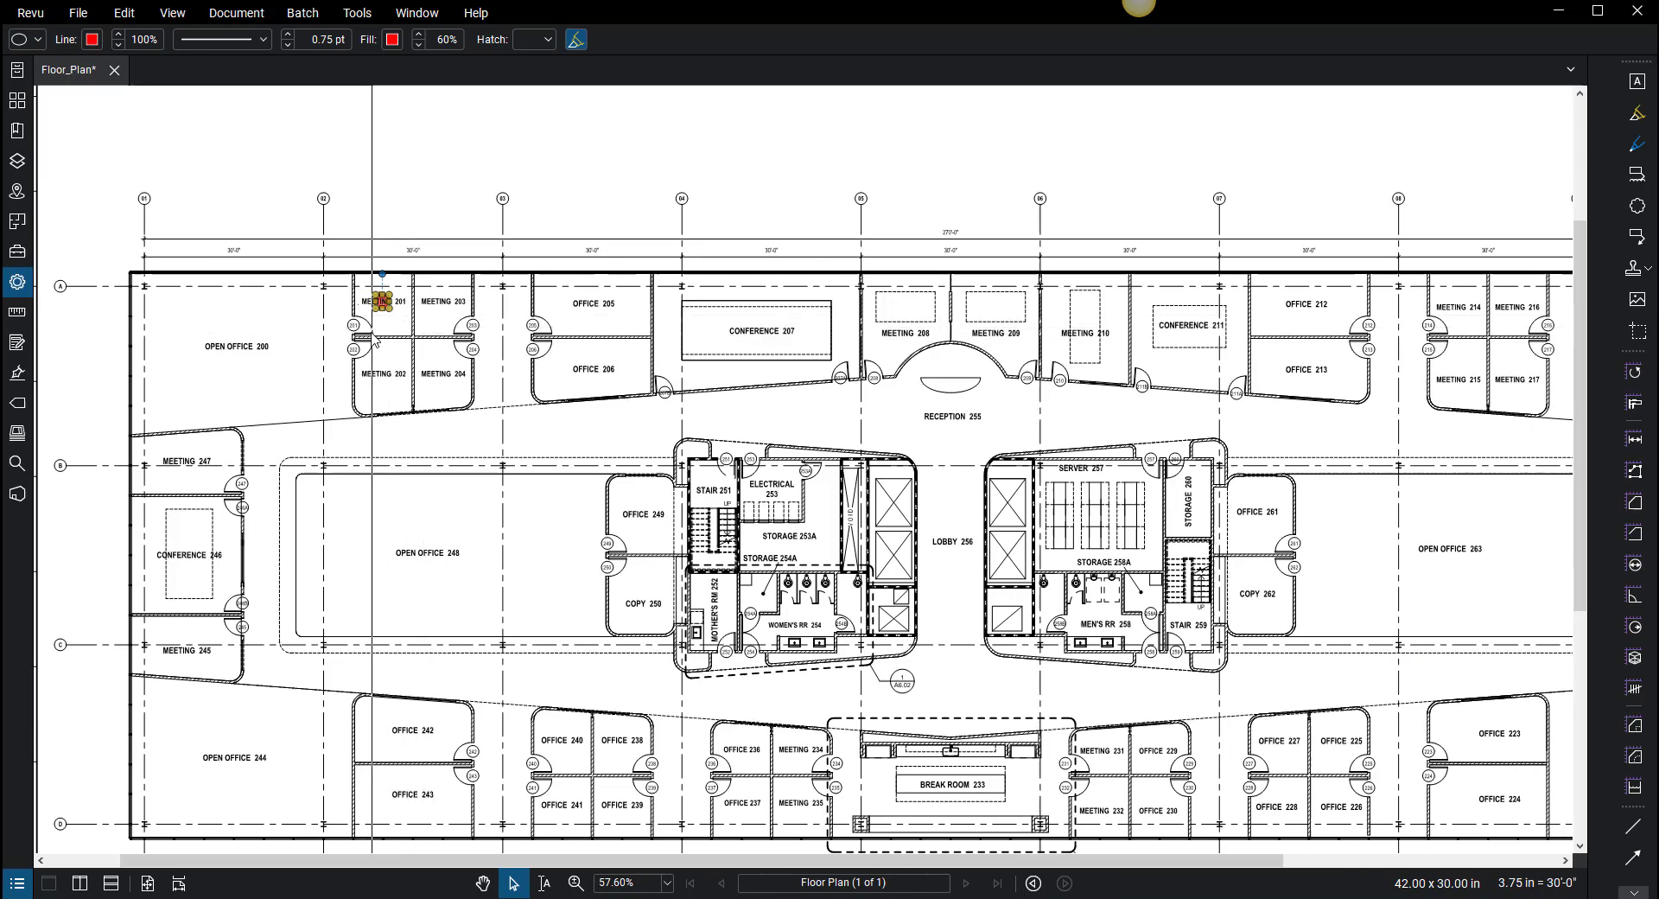
pyautogui.scroll(-2, 372, 336)
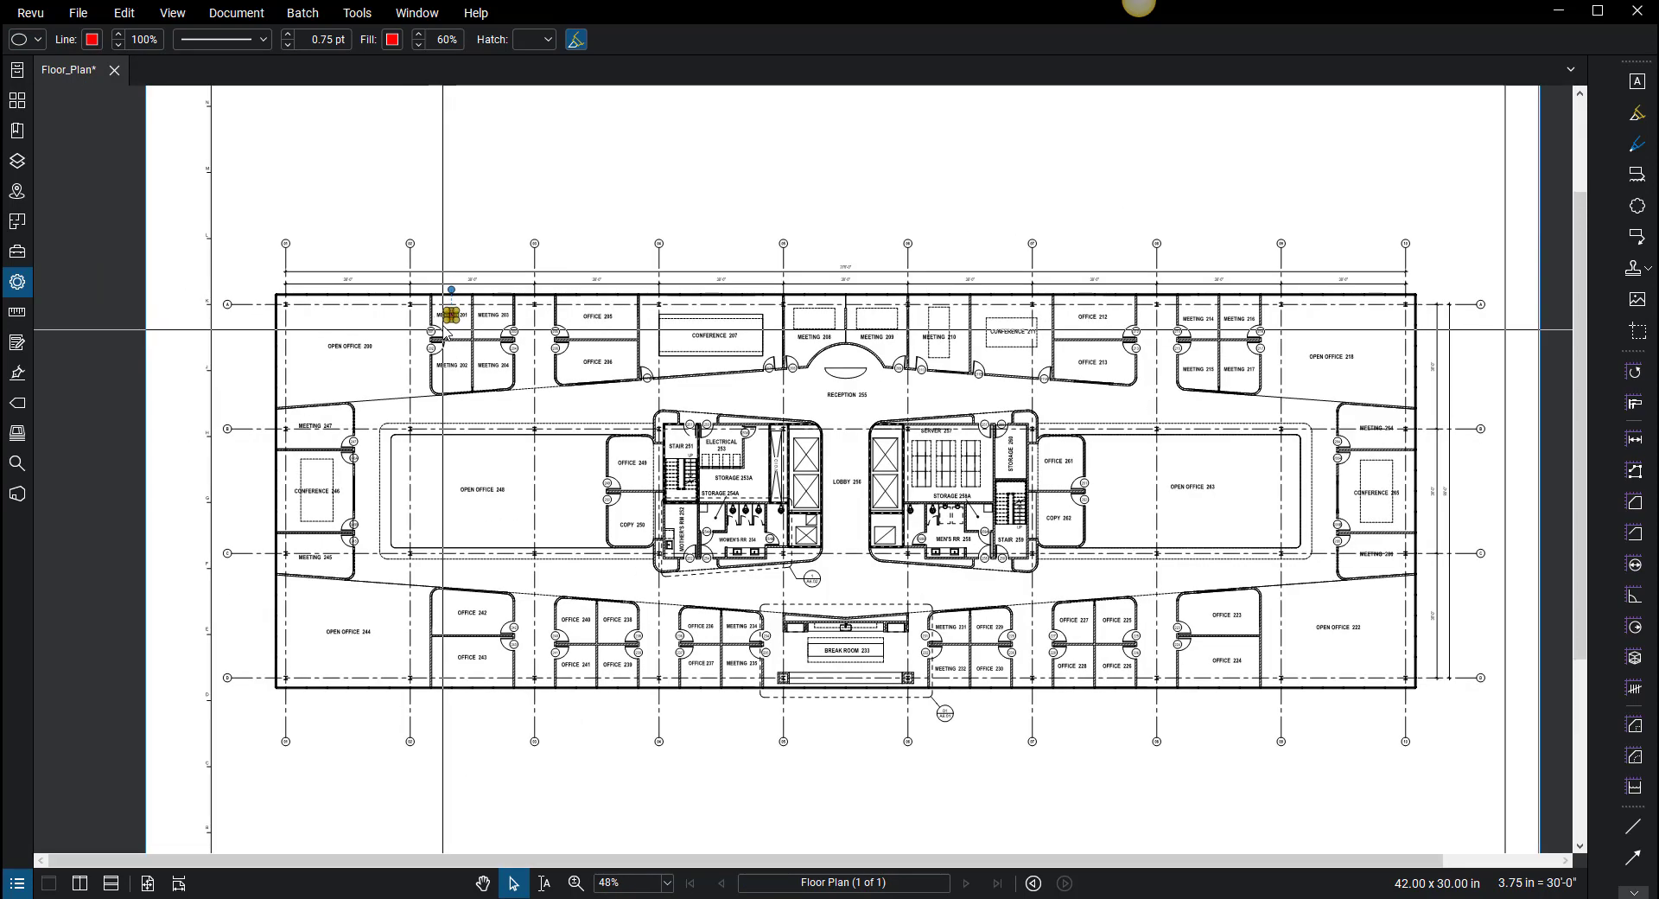
pyautogui.scroll(-1, 446, 334)
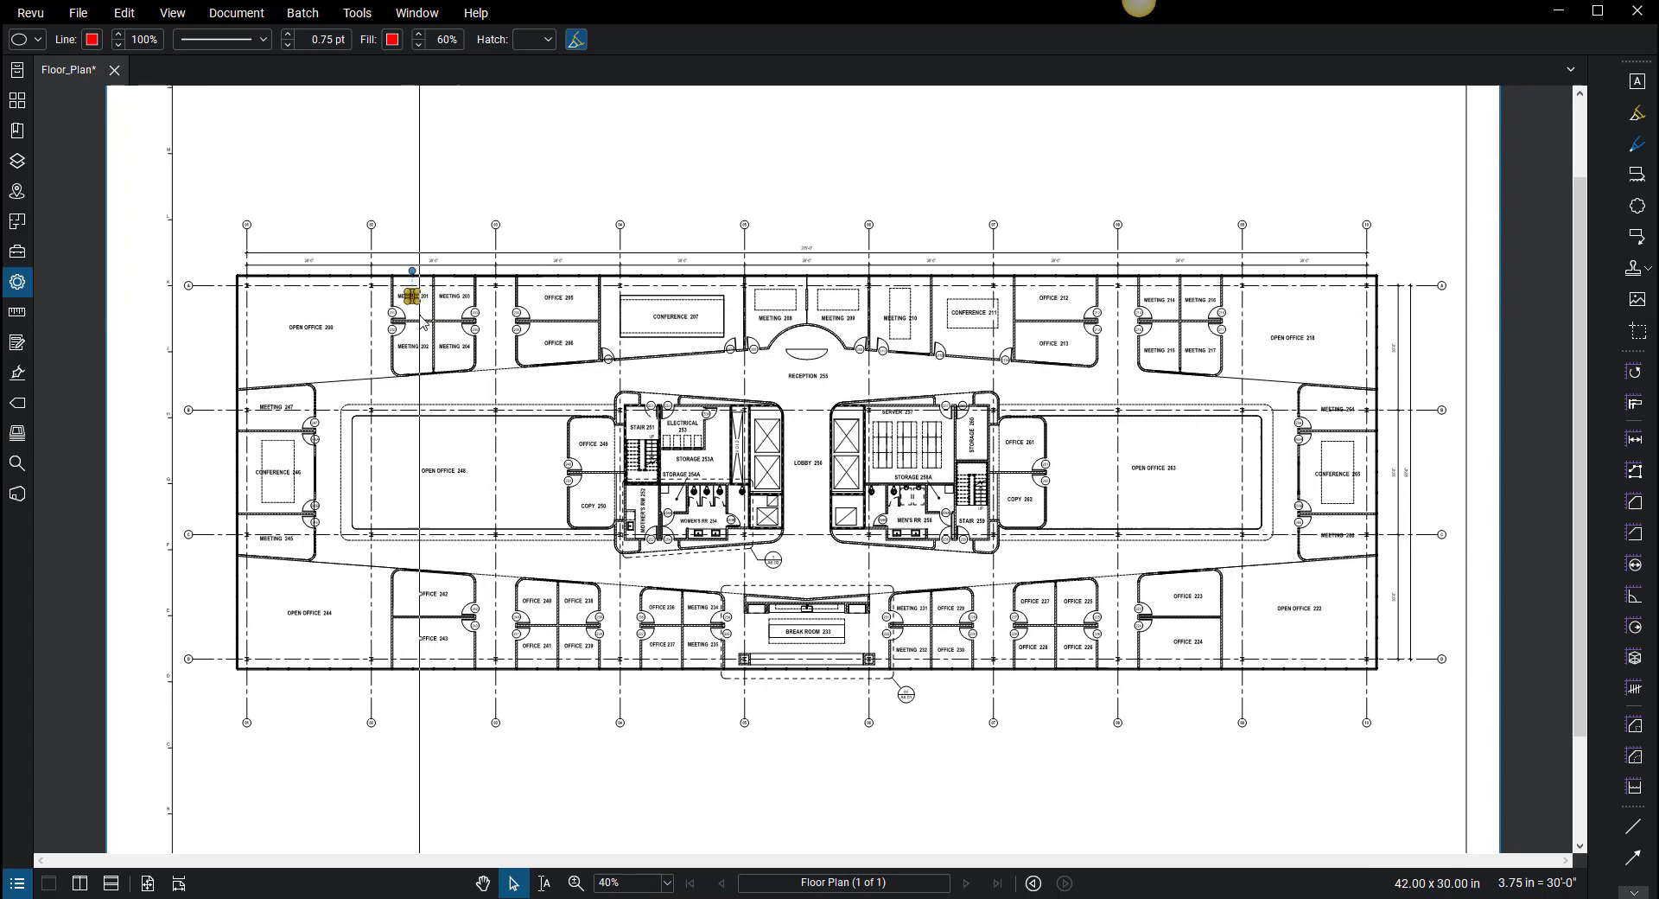
pyautogui.press('Escape')
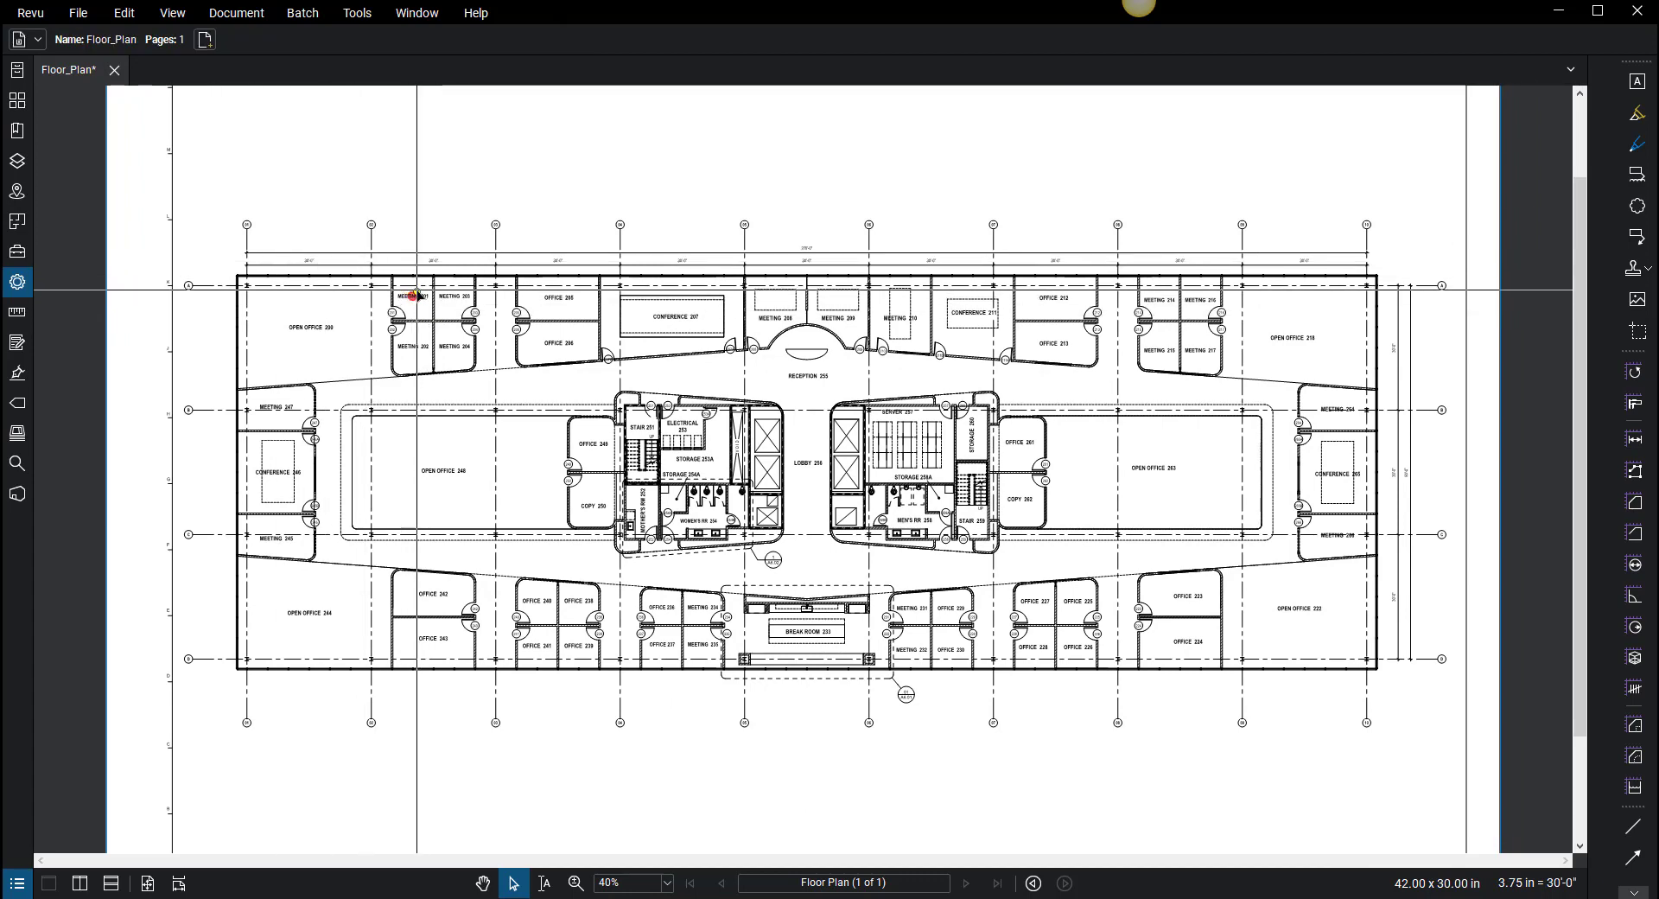
pyautogui.scroll(5, 418, 295)
pyautogui.rightClick(411, 302)
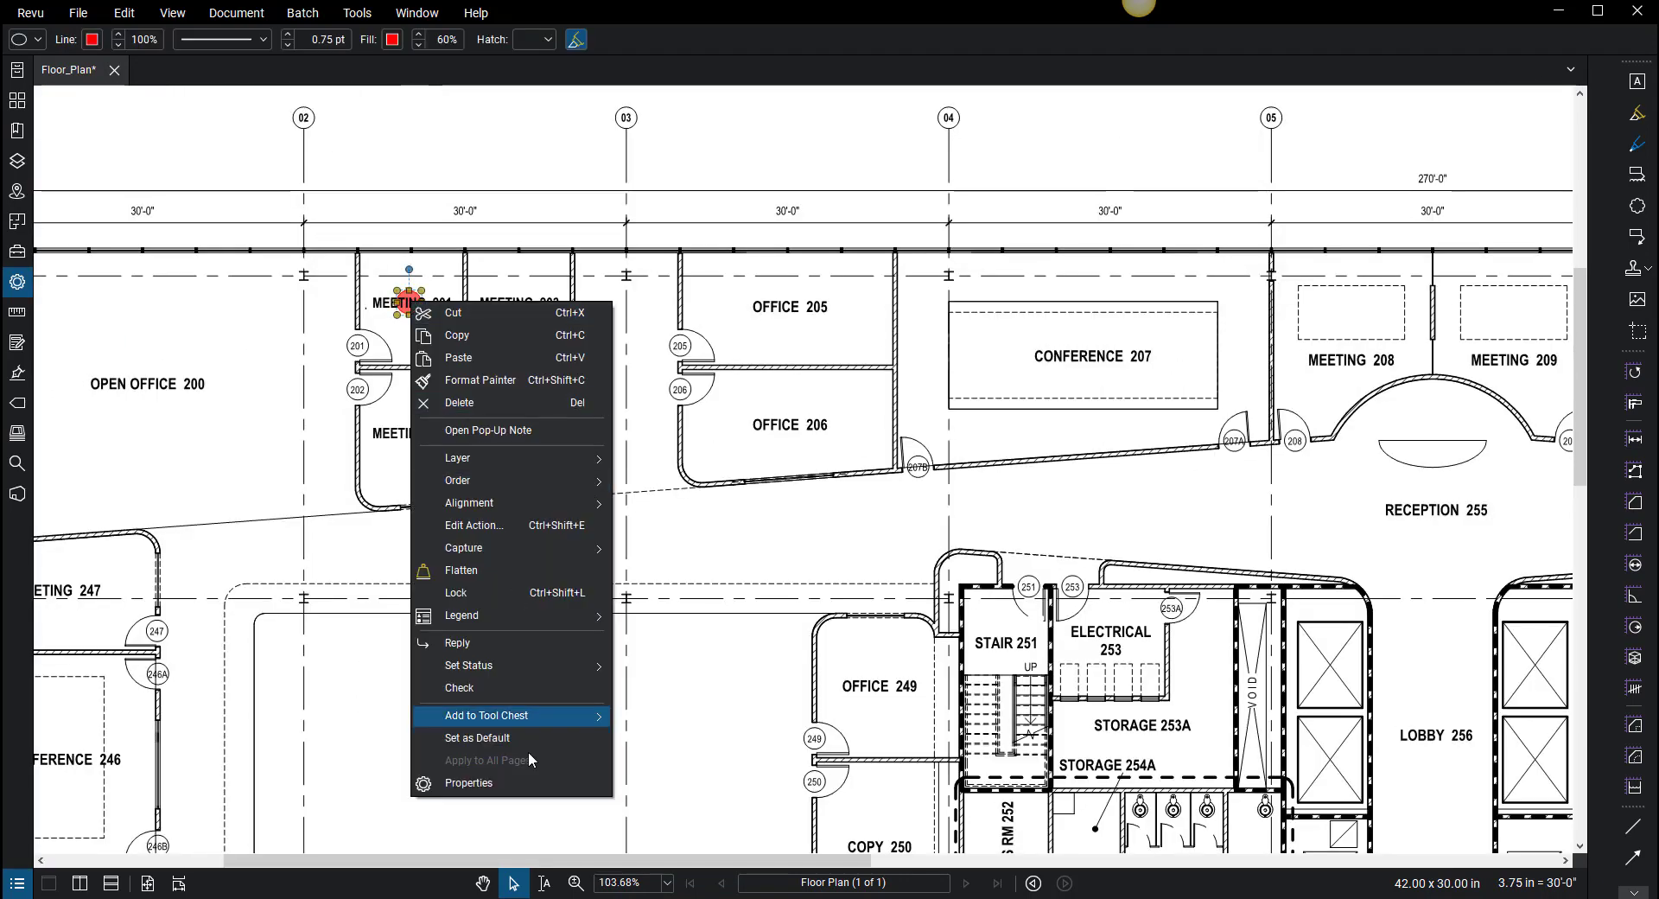
pyautogui.moveTo(533, 715)
pyautogui.click(694, 717)
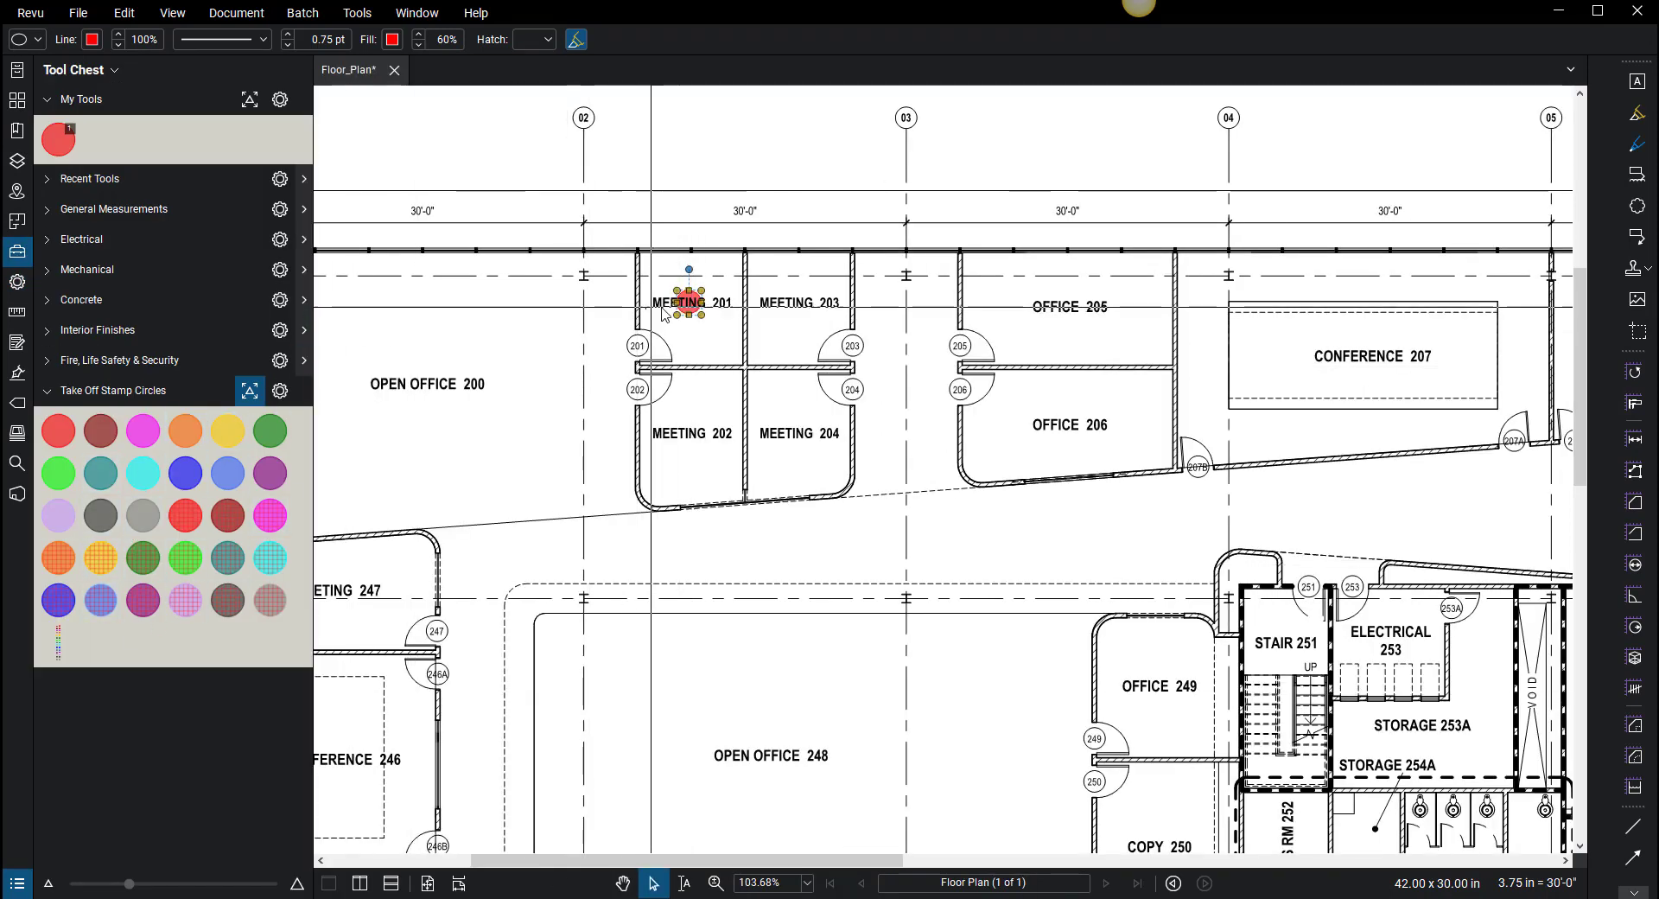
# - Switch the My Tools set to the Detail view
pyautogui.click(281, 101)
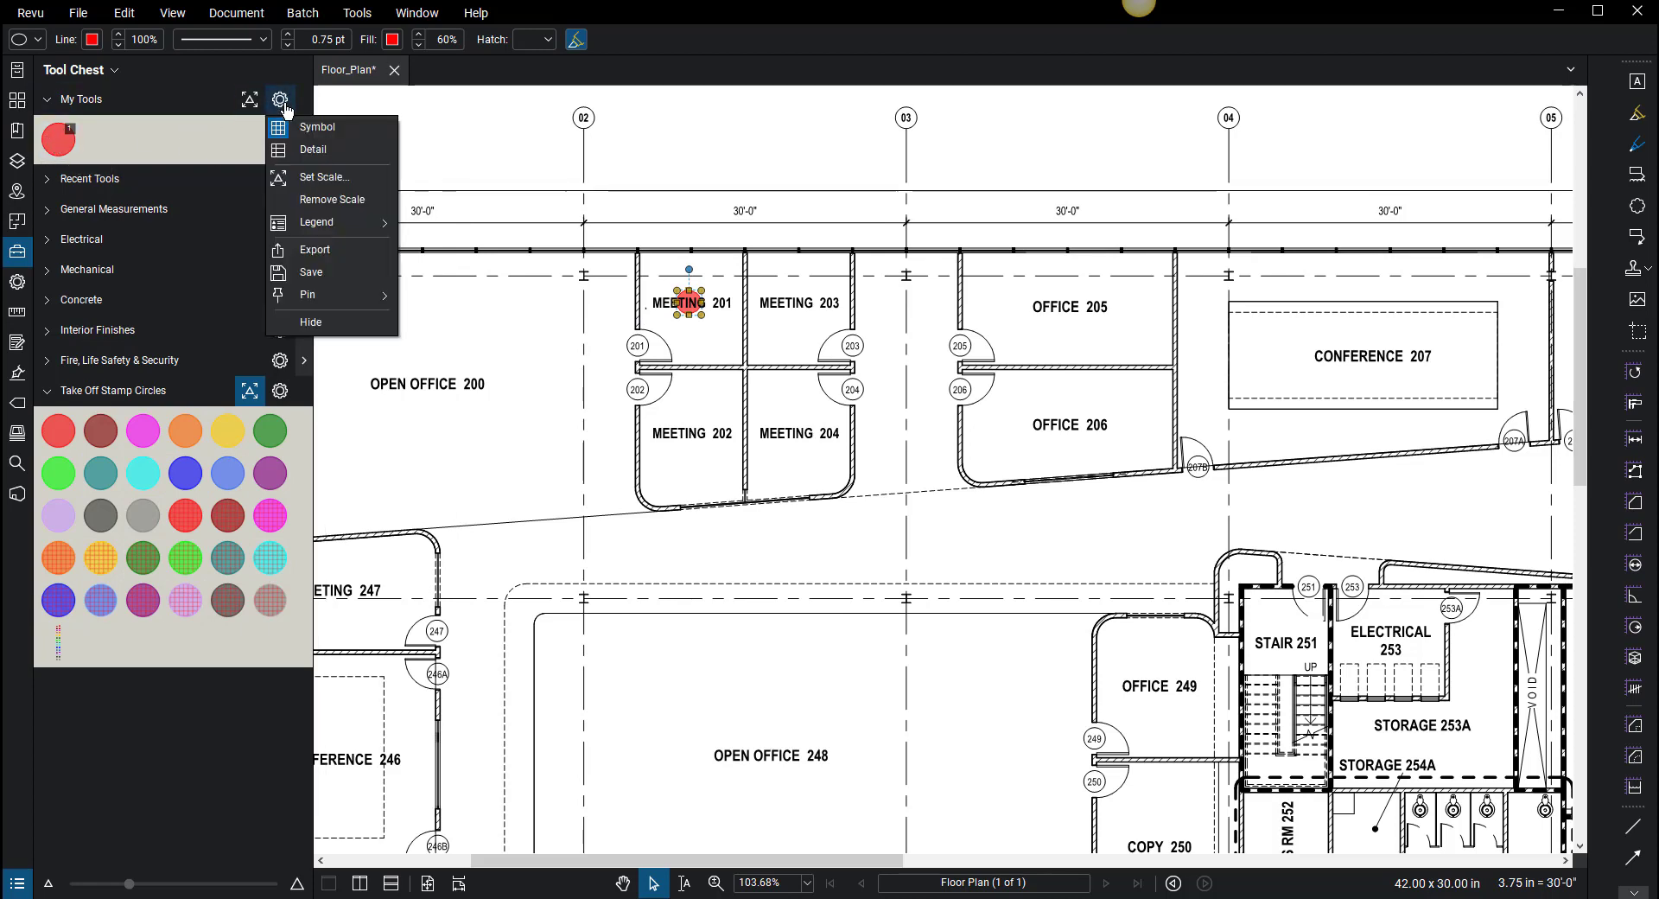
pyautogui.click(314, 151)
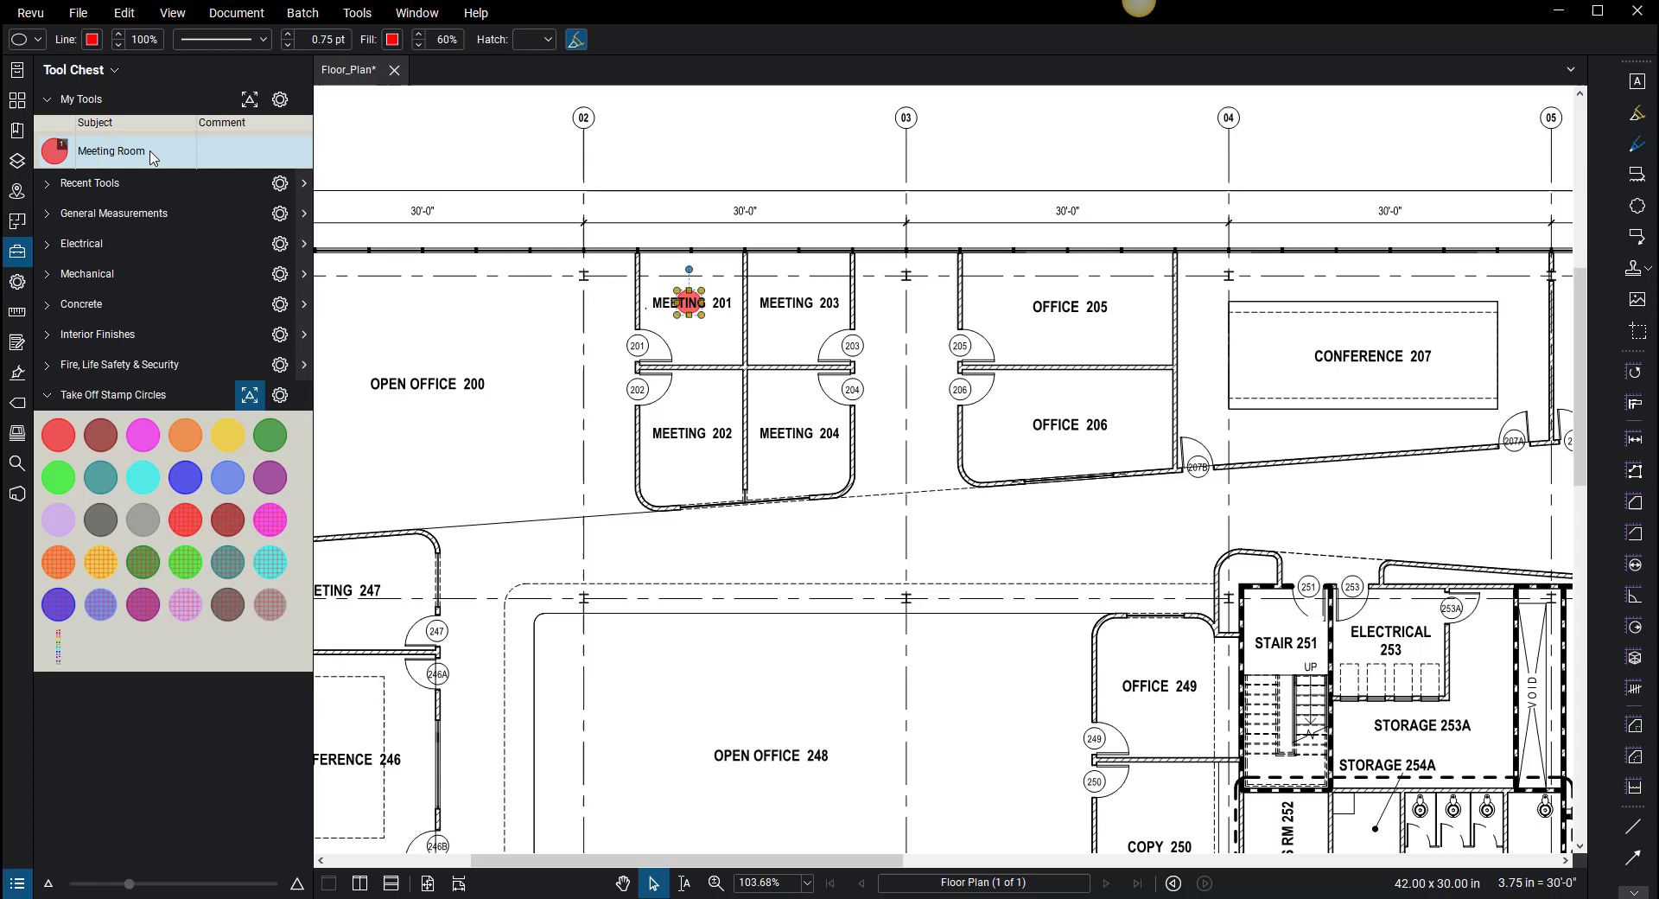
pyautogui.scroll(-1, 641, 412)
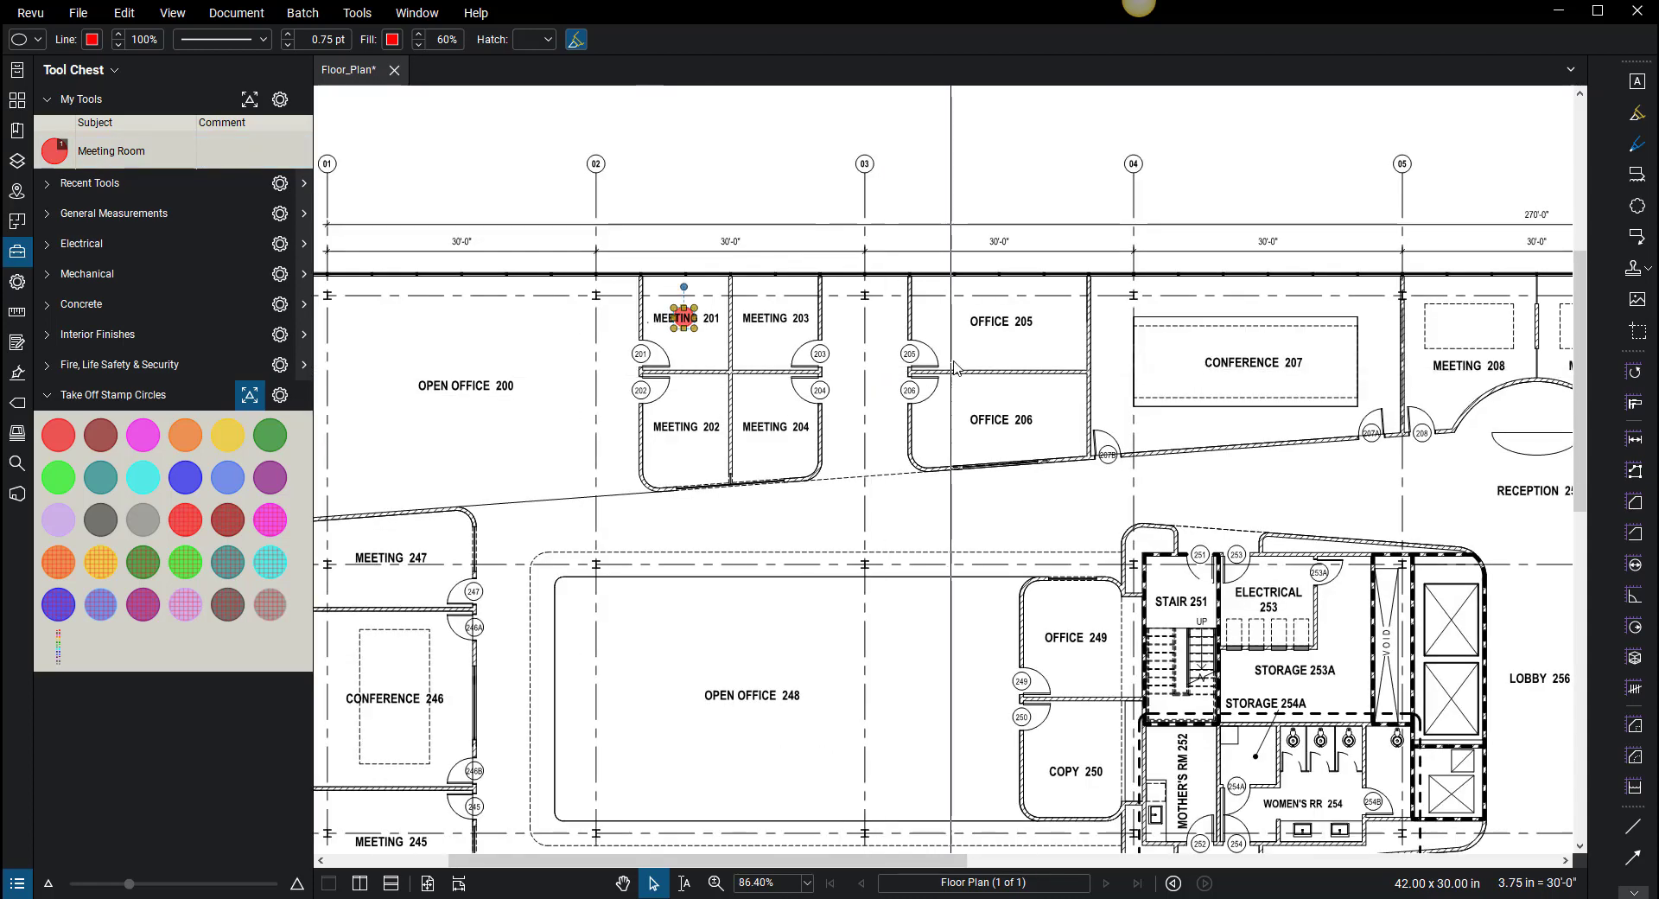
# - Place a magenta circle on Office 205 and set its Subject to 'Office'
pyautogui.click(143, 434)
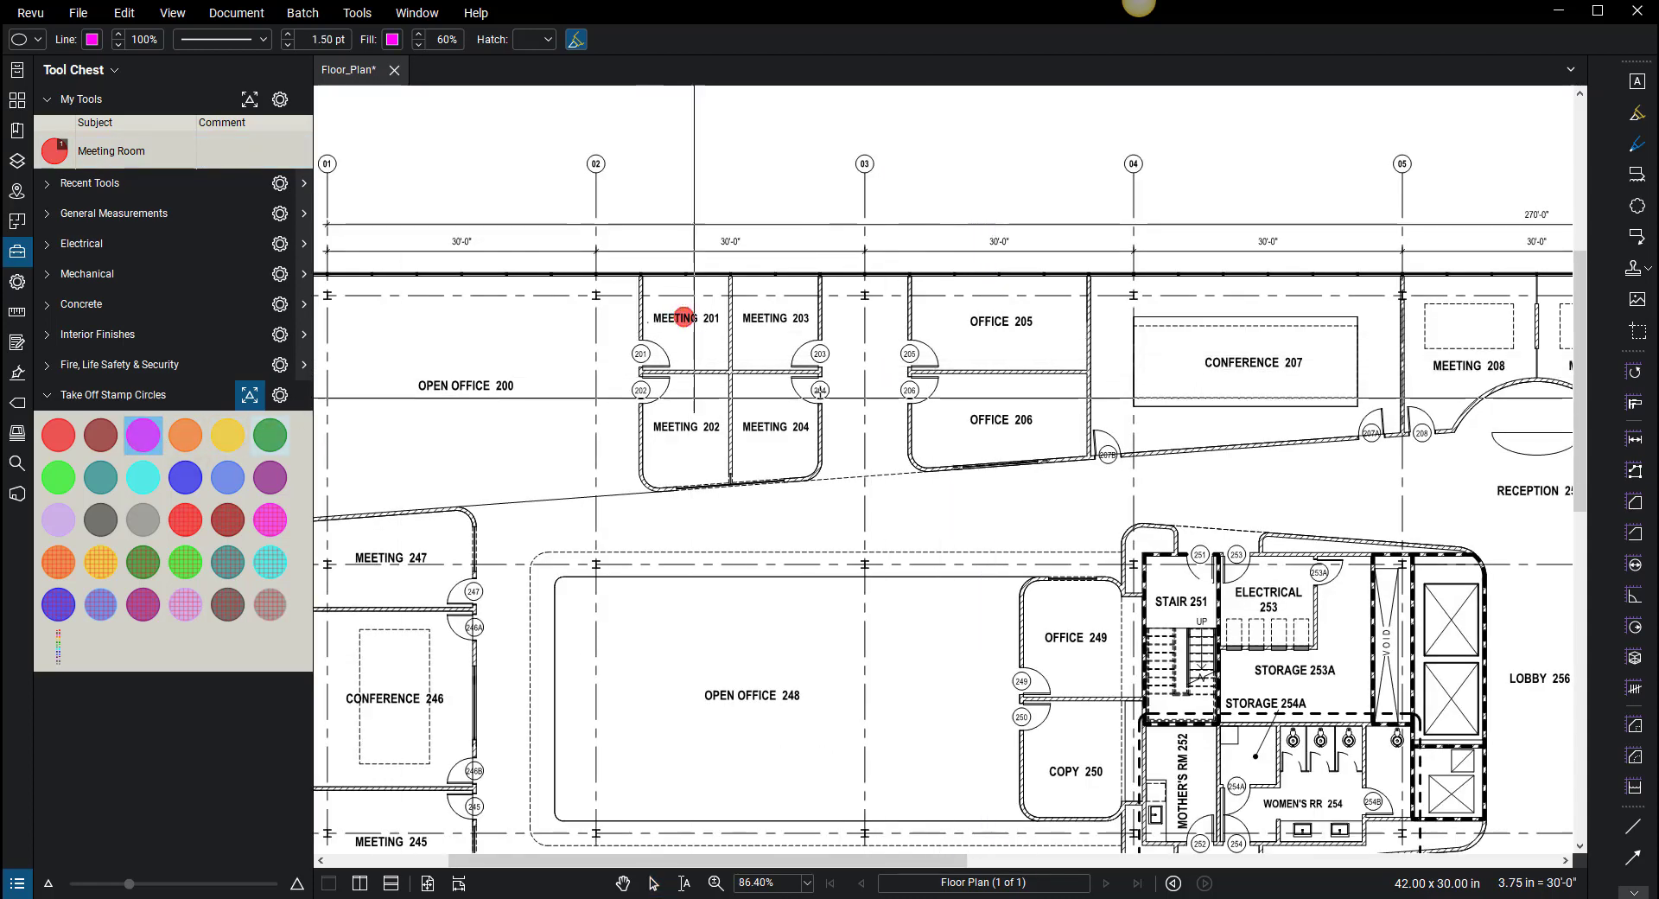
pyautogui.click(1003, 321)
pyautogui.click(1011, 362)
pyautogui.press('Escape')
pyautogui.click(1003, 321)
pyautogui.scroll(3, 1004, 316)
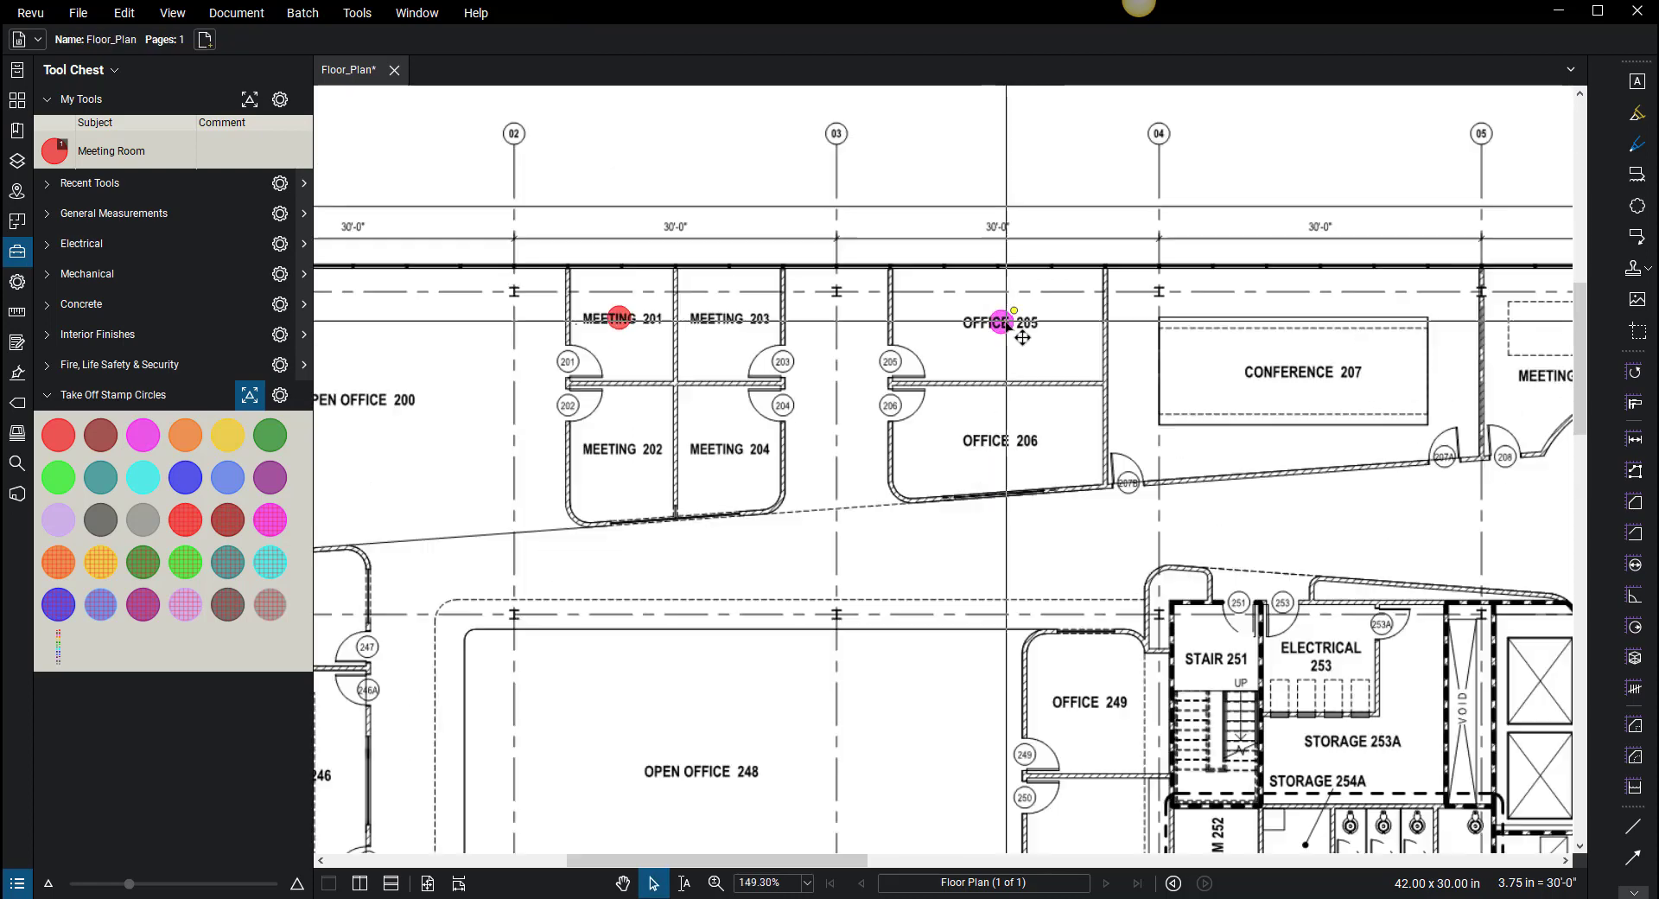
pyautogui.click(40, 38)
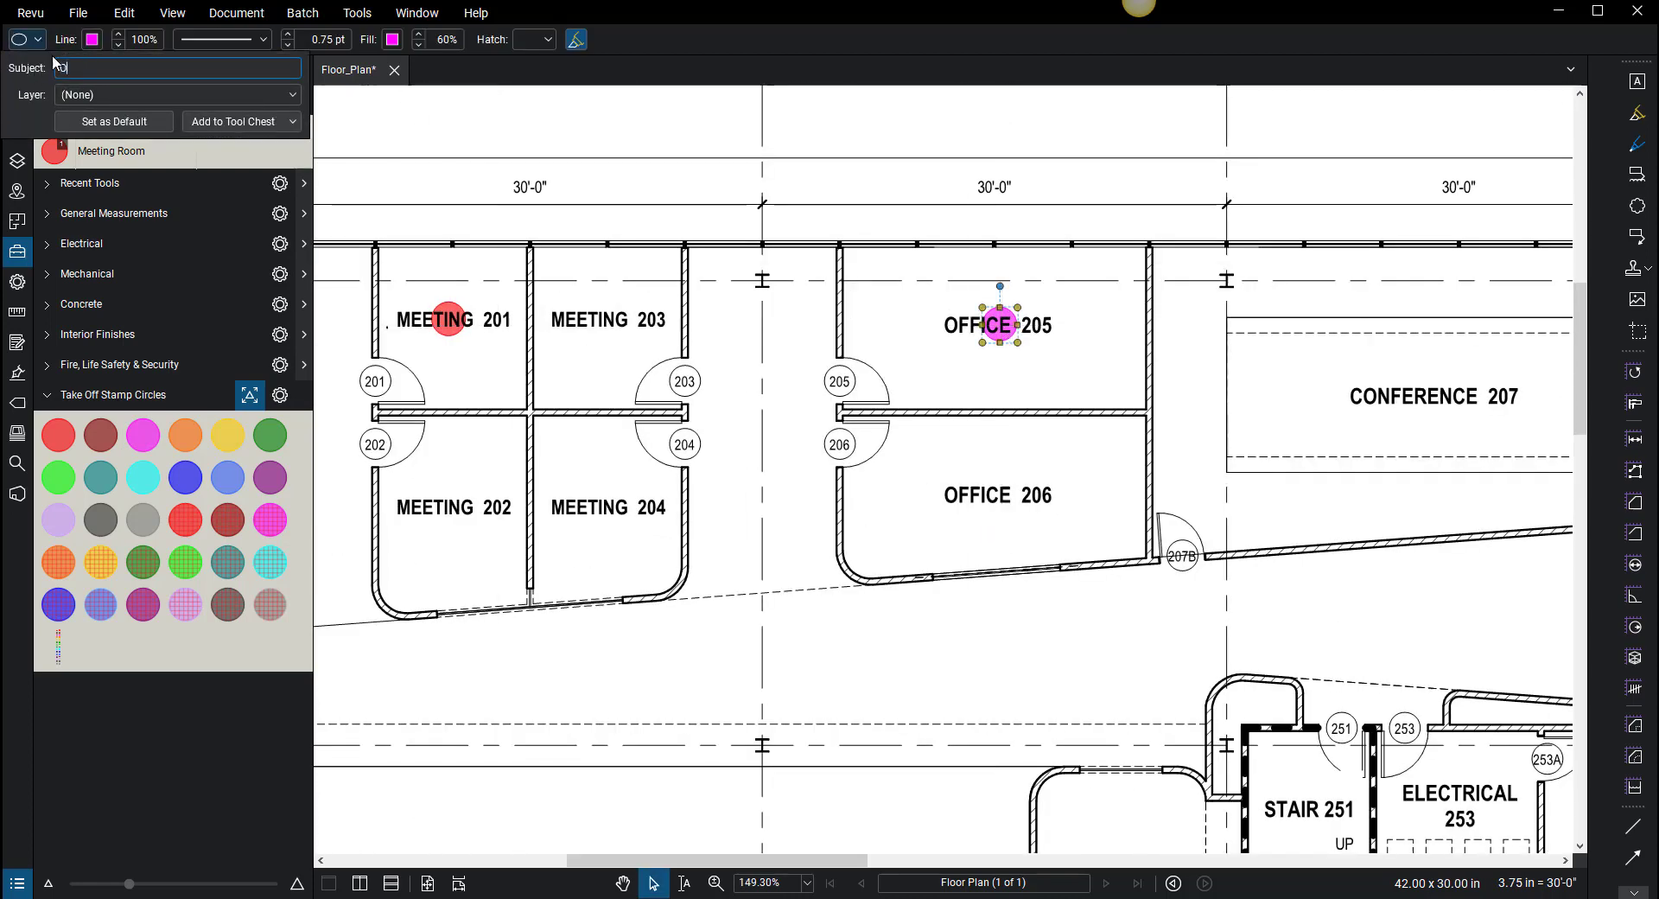
pyautogui.write('Office')
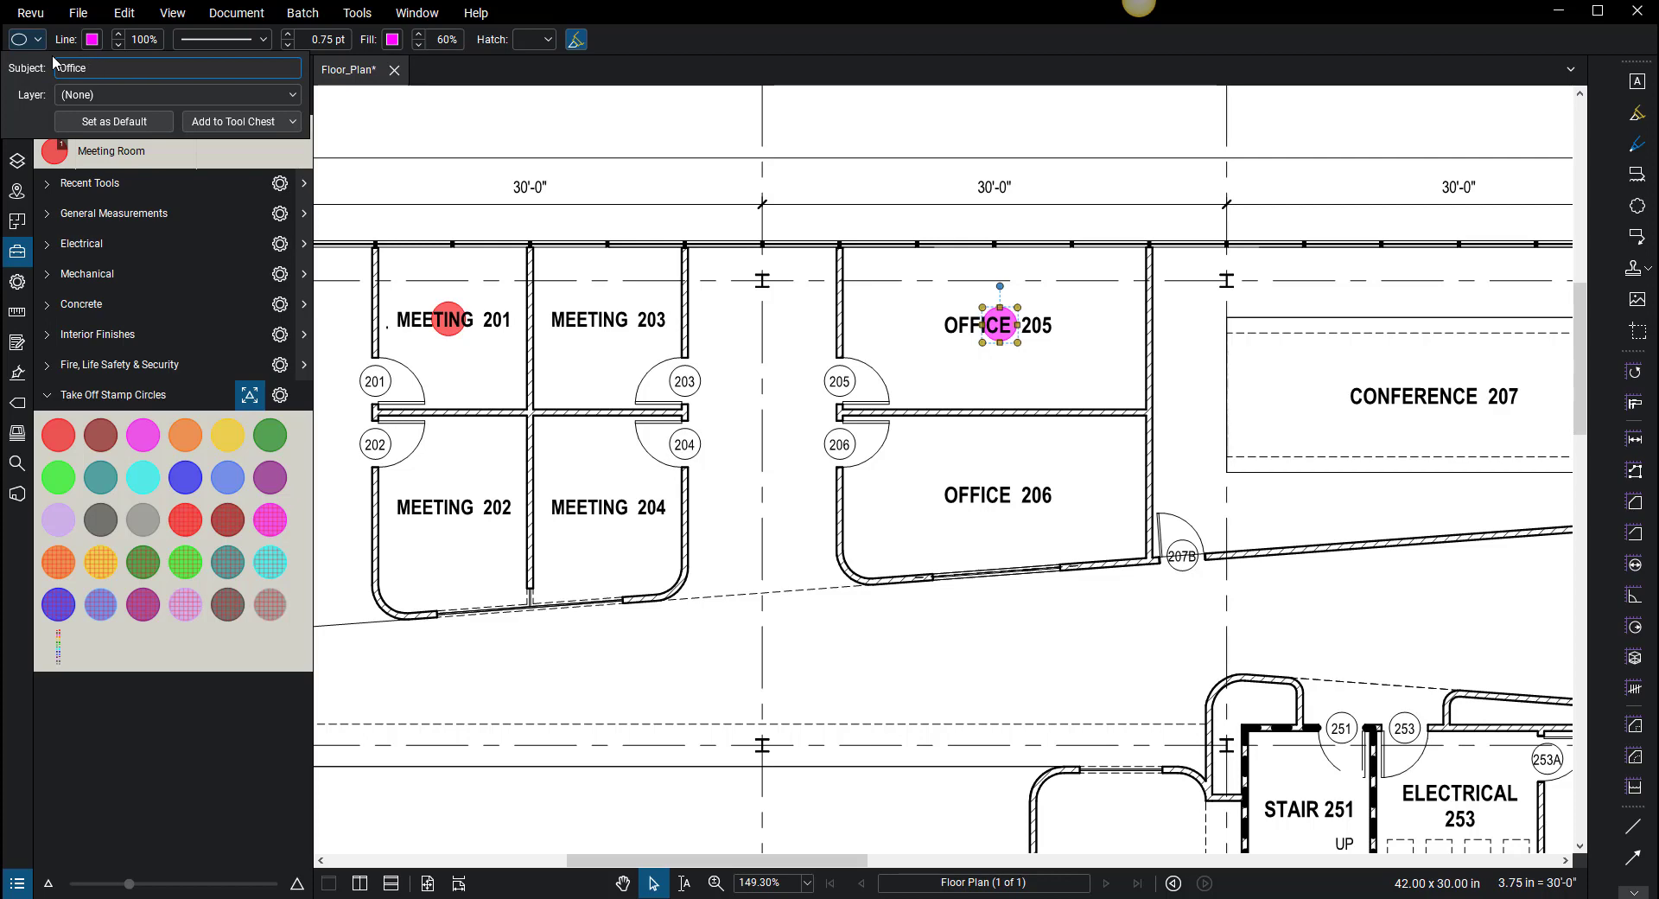
pyautogui.press('Return')
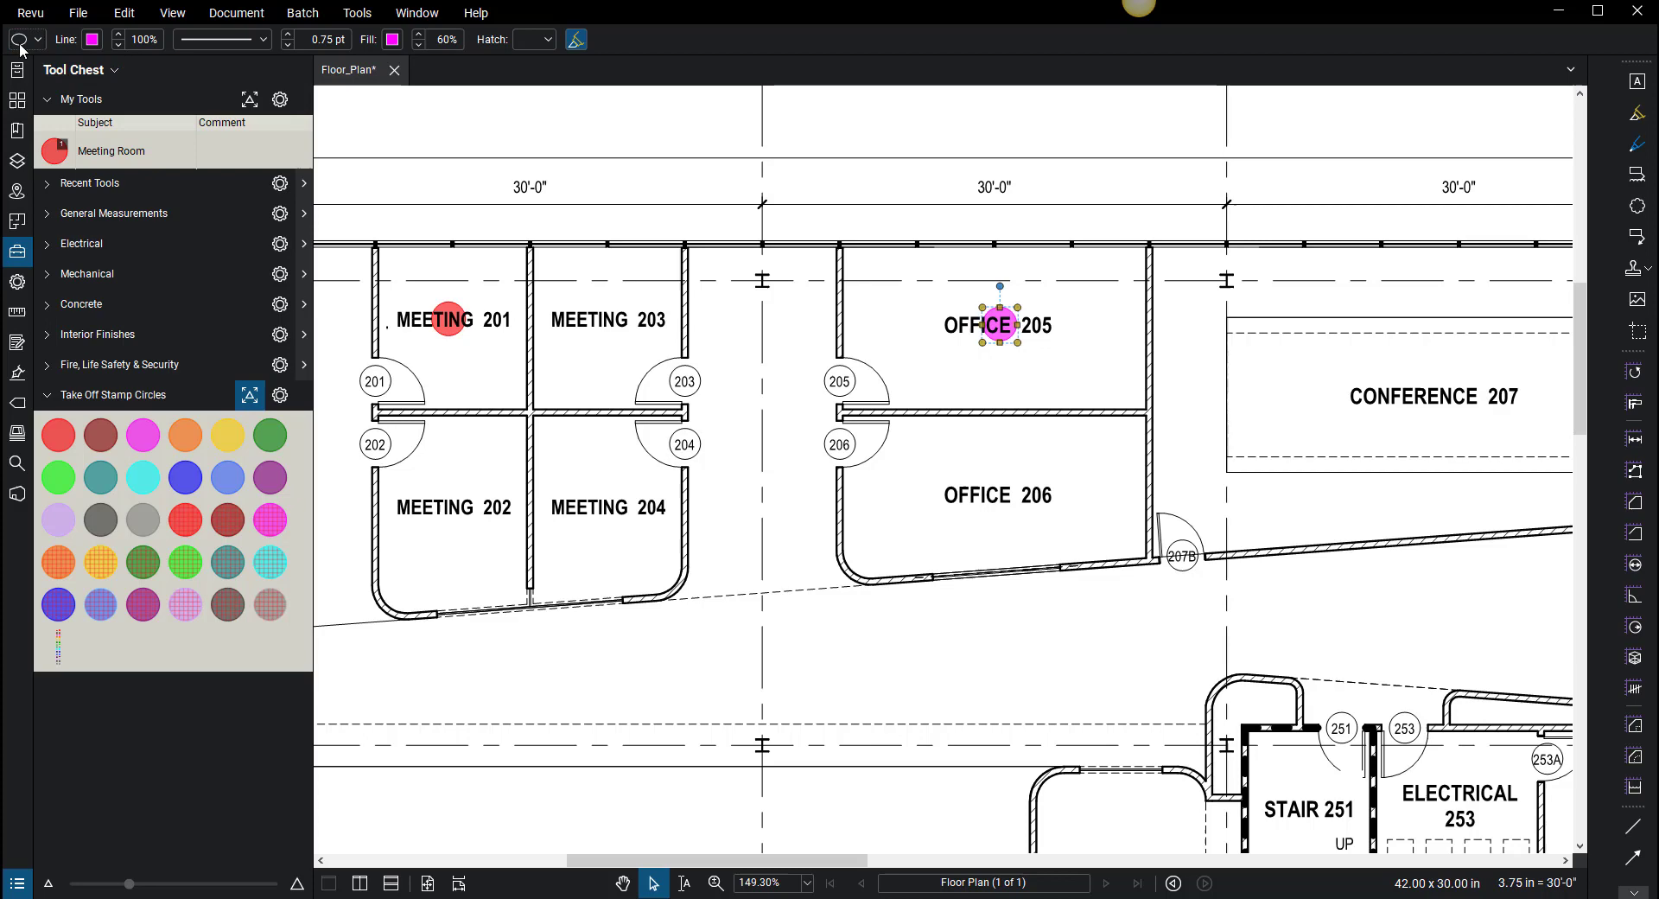
# - Rename the 'Meeting Room' tool in My Tools to 'Meeting'
pyautogui.click(130, 151)
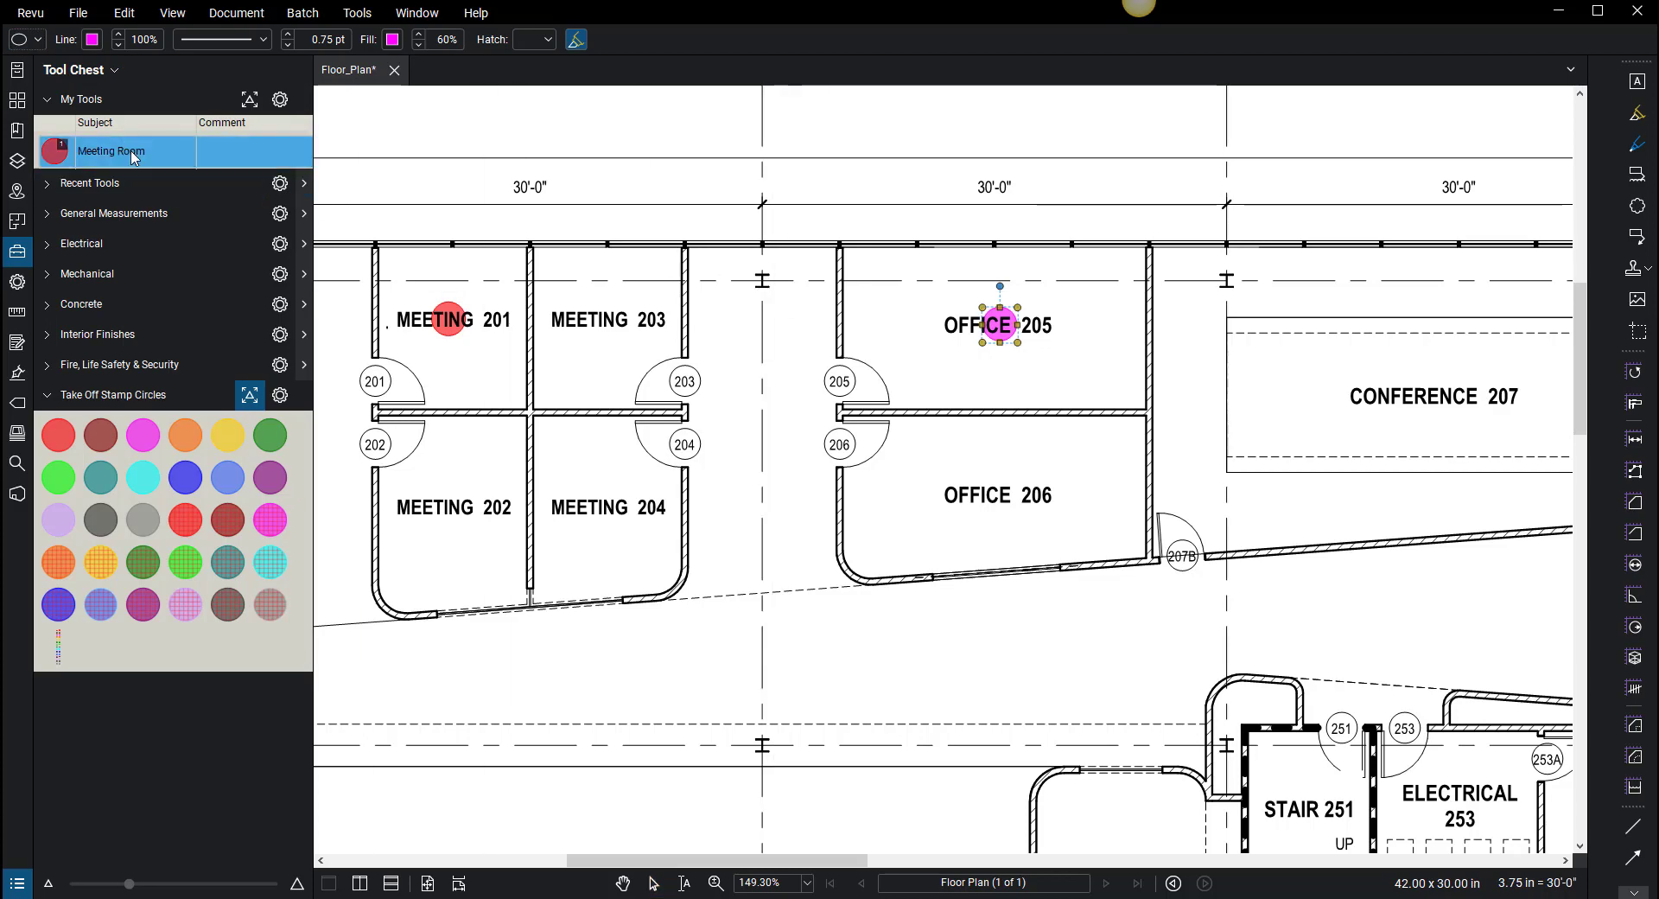
pyautogui.click(151, 152)
pyautogui.press('BackSpace')
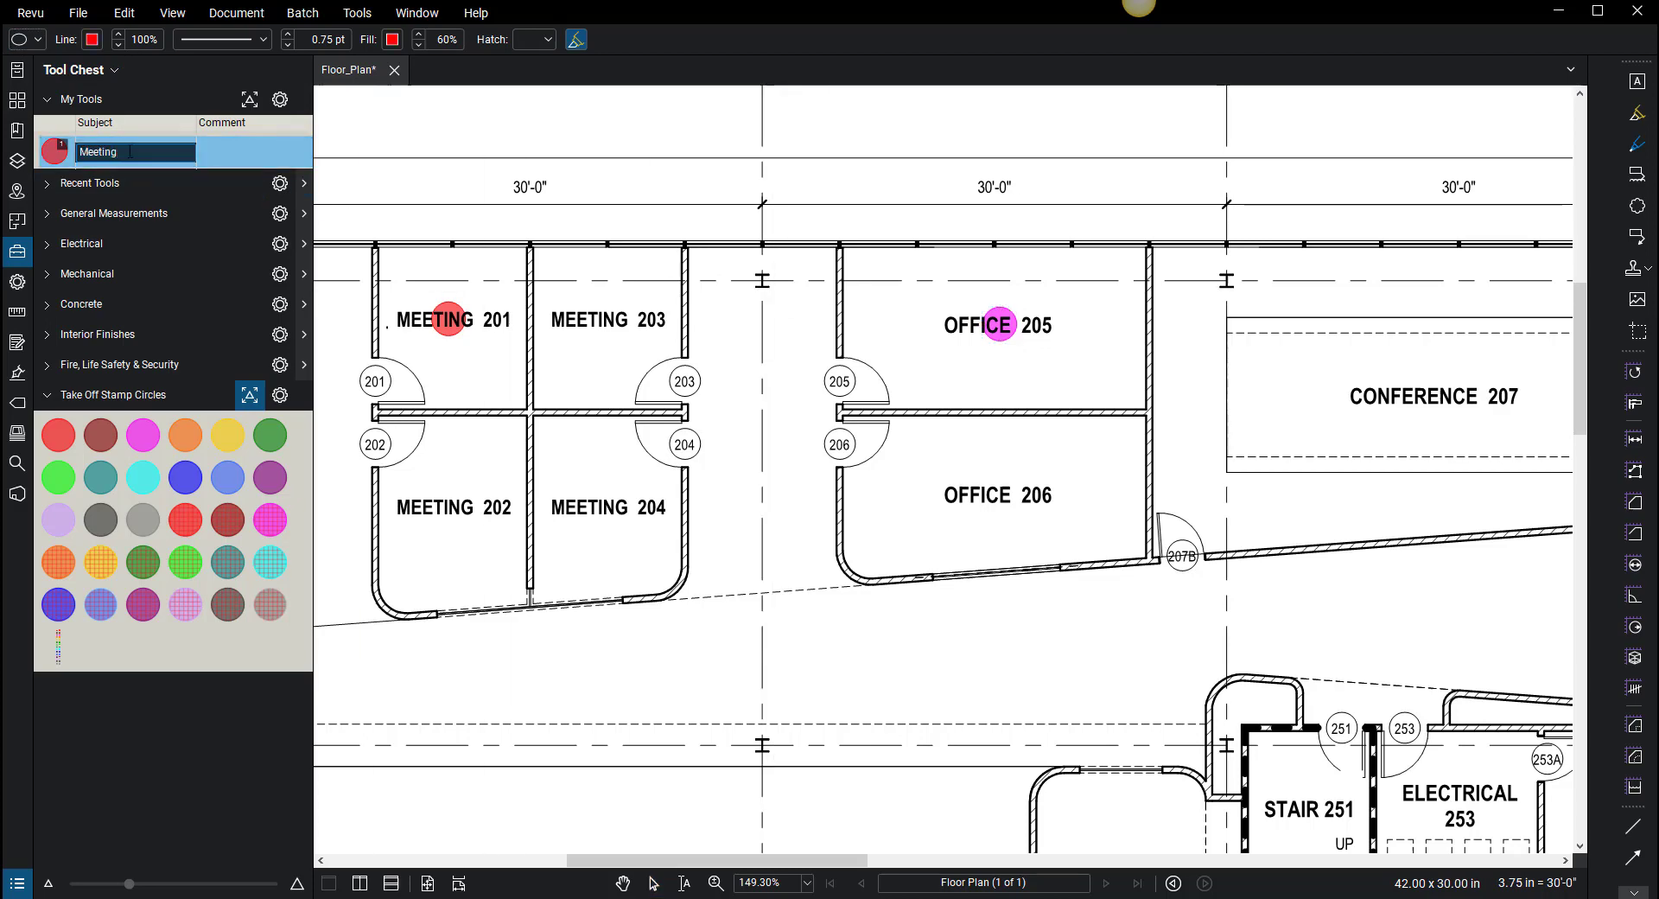
pyautogui.rightClick(441, 207)
# - Add the magenta Office 205 circle to My Tools so it lists 'Office' under 'Meeting'
pyautogui.press('Escape')
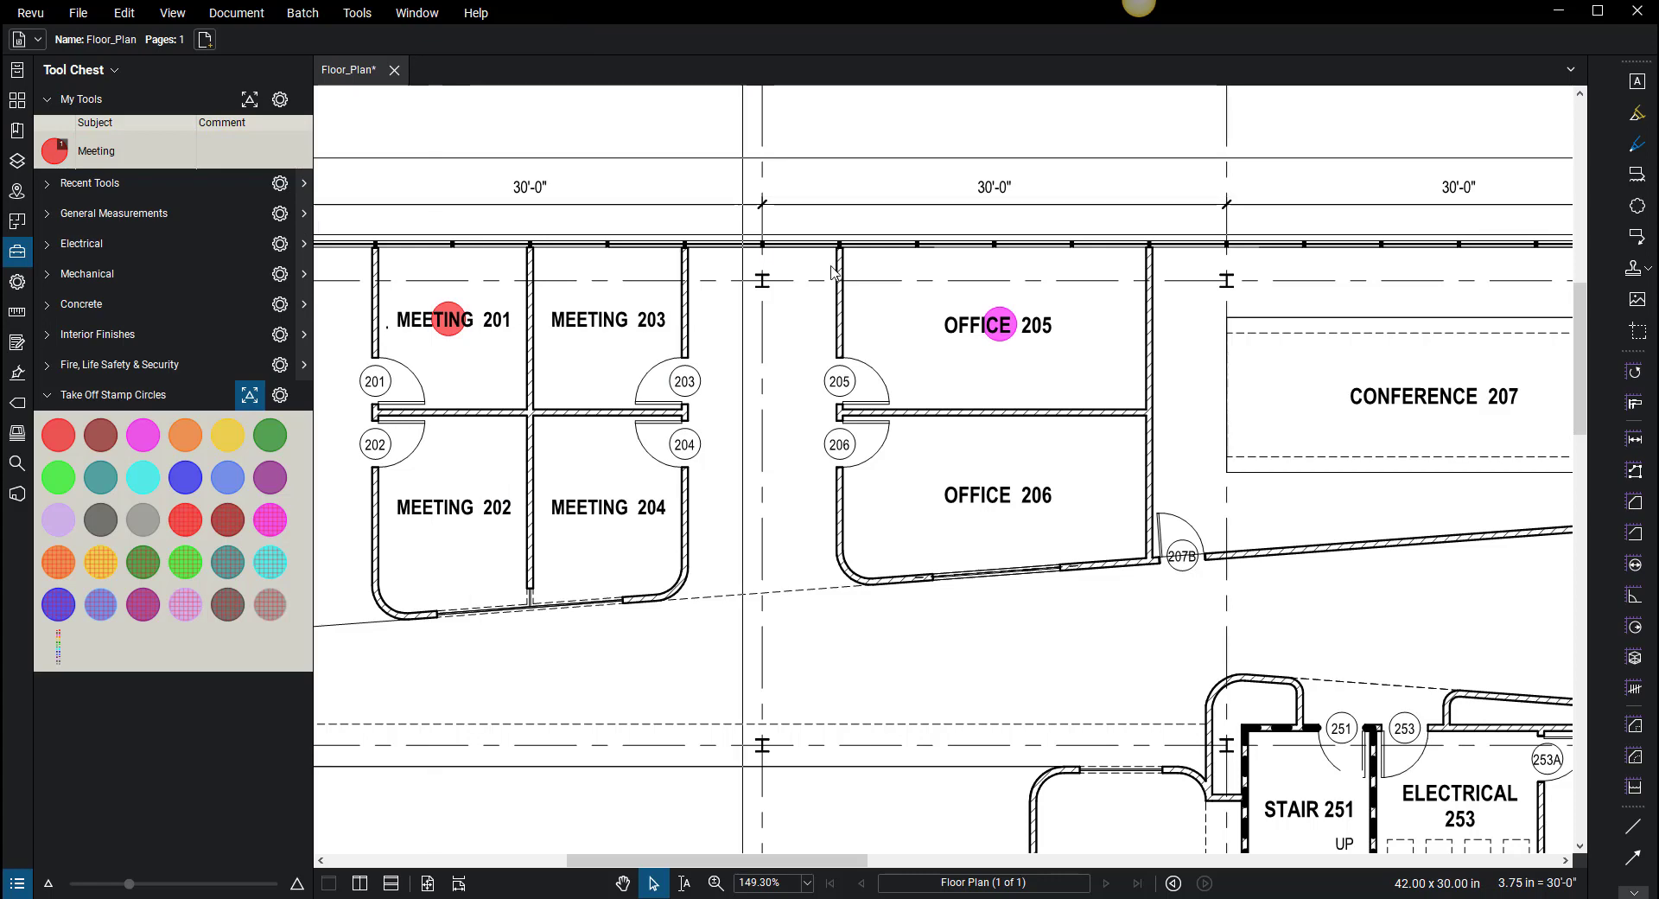
pyautogui.click(1019, 342)
pyautogui.rightClick(1005, 330)
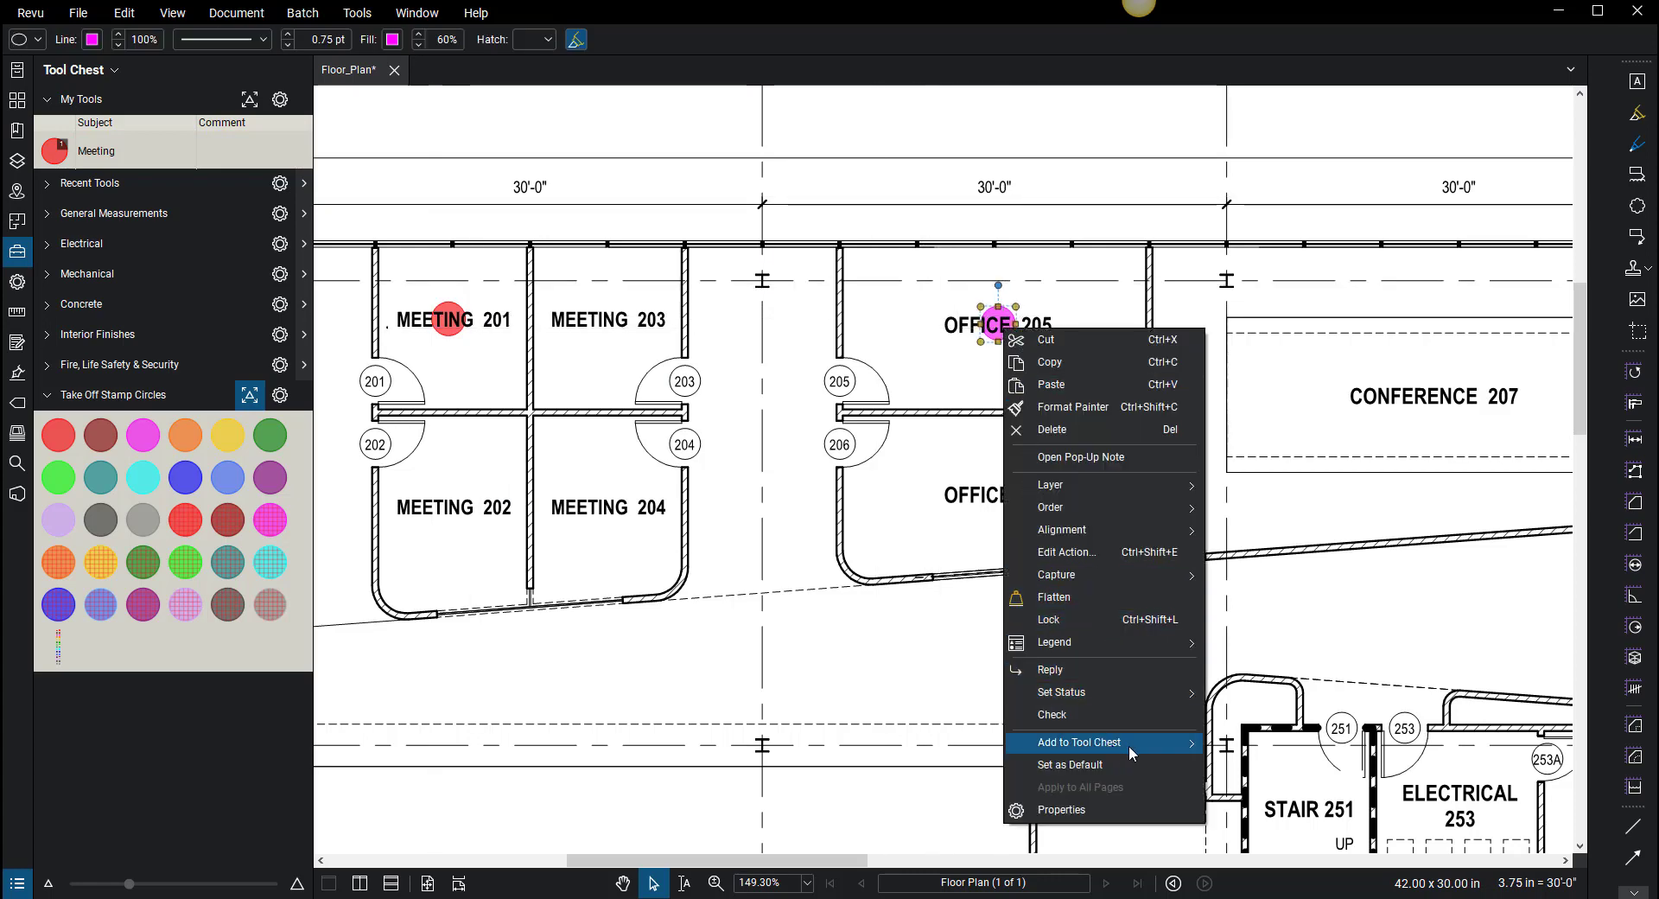
pyautogui.moveTo(1128, 743)
pyautogui.click(1255, 743)
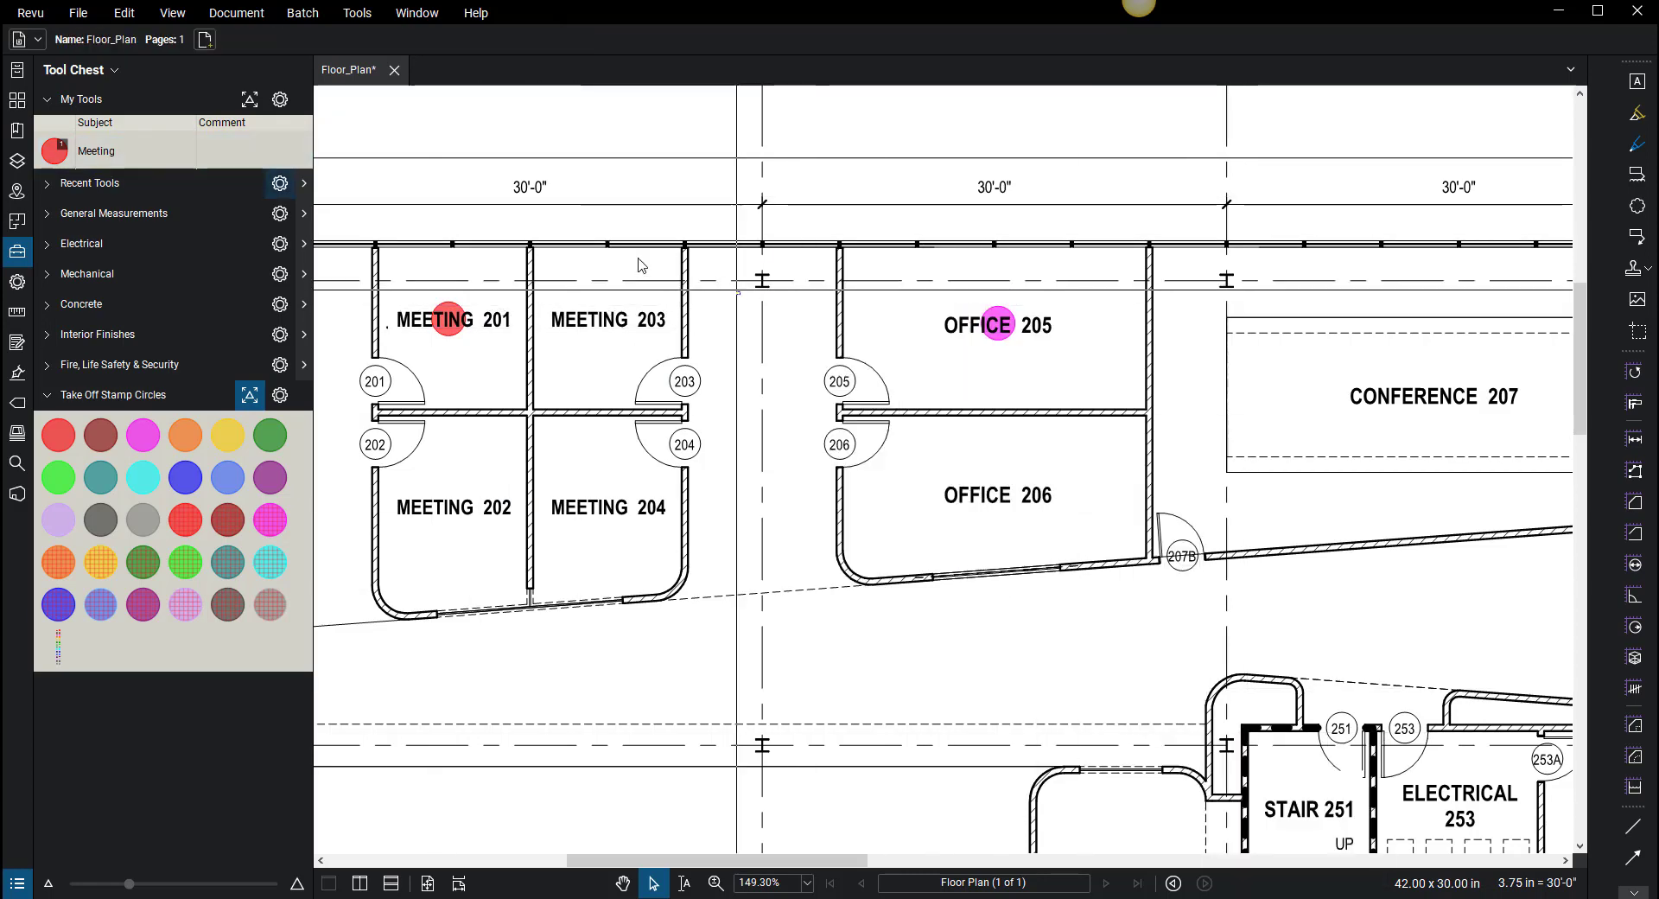
pyautogui.rightClick(998, 330)
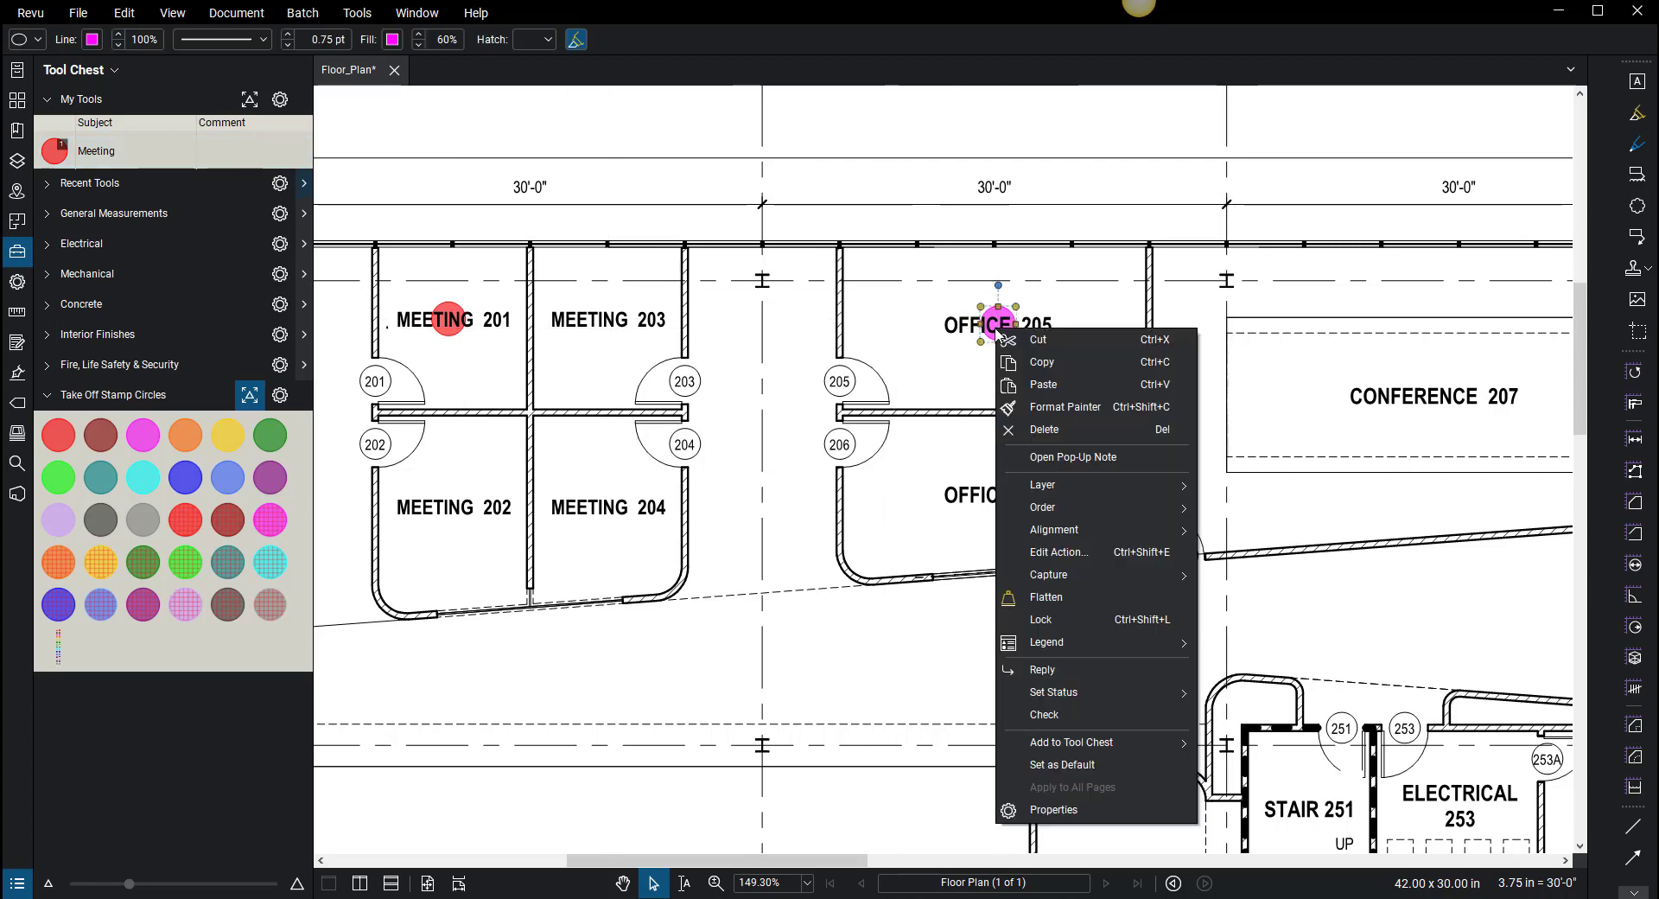
pyautogui.moveTo(1143, 743)
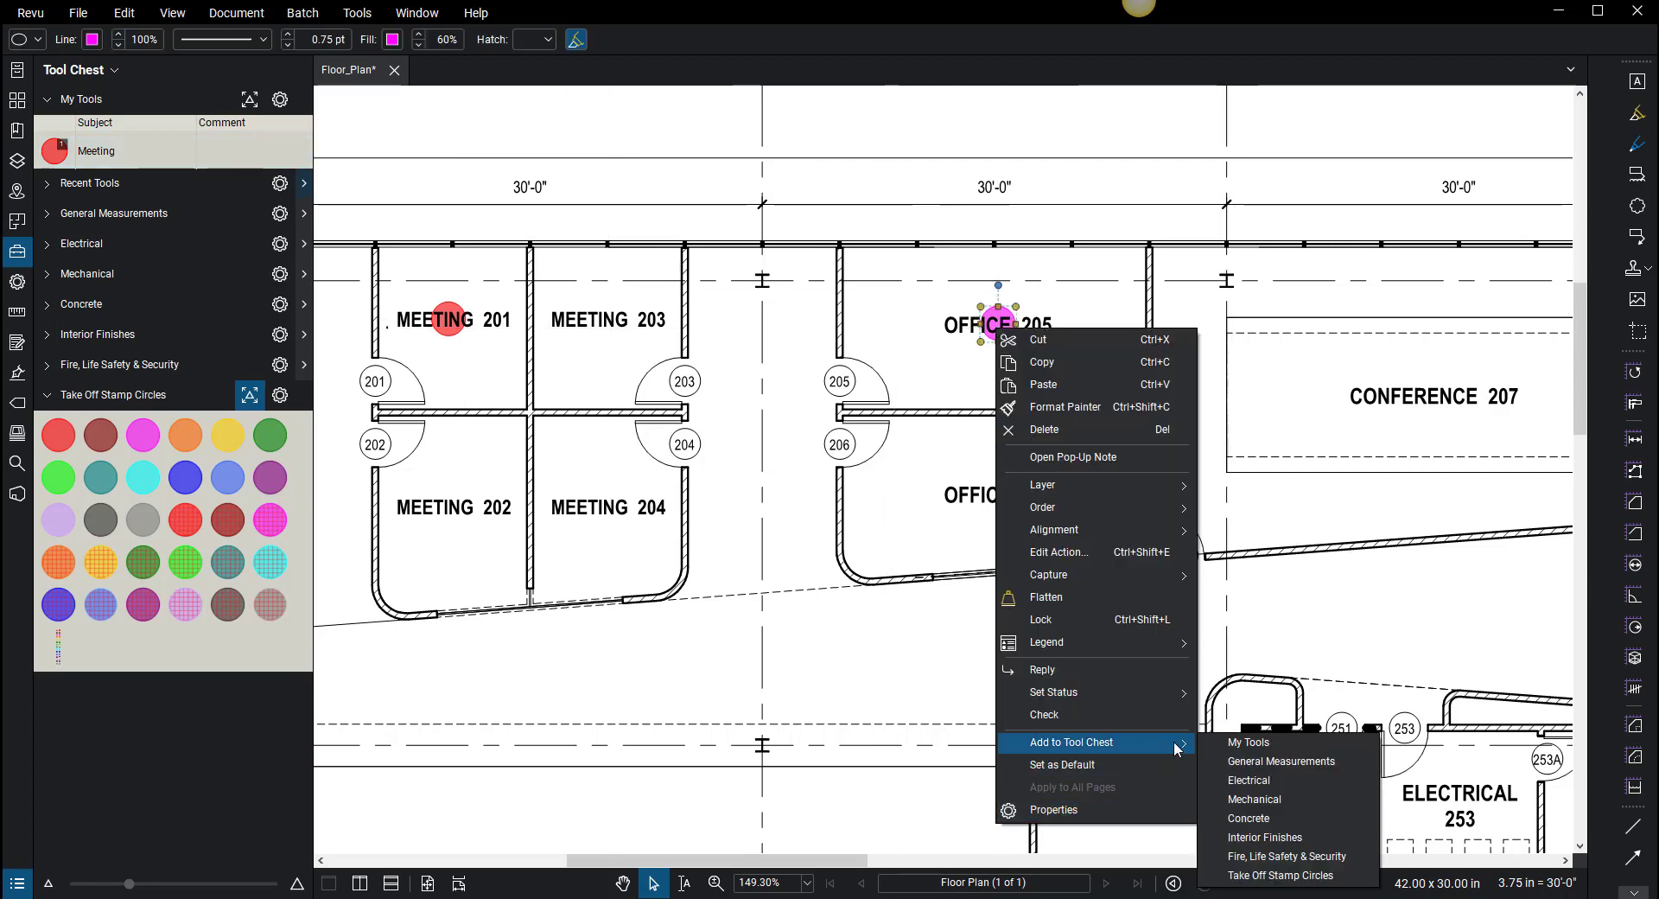
pyautogui.click(1262, 745)
pyautogui.scroll(-6, 726, 463)
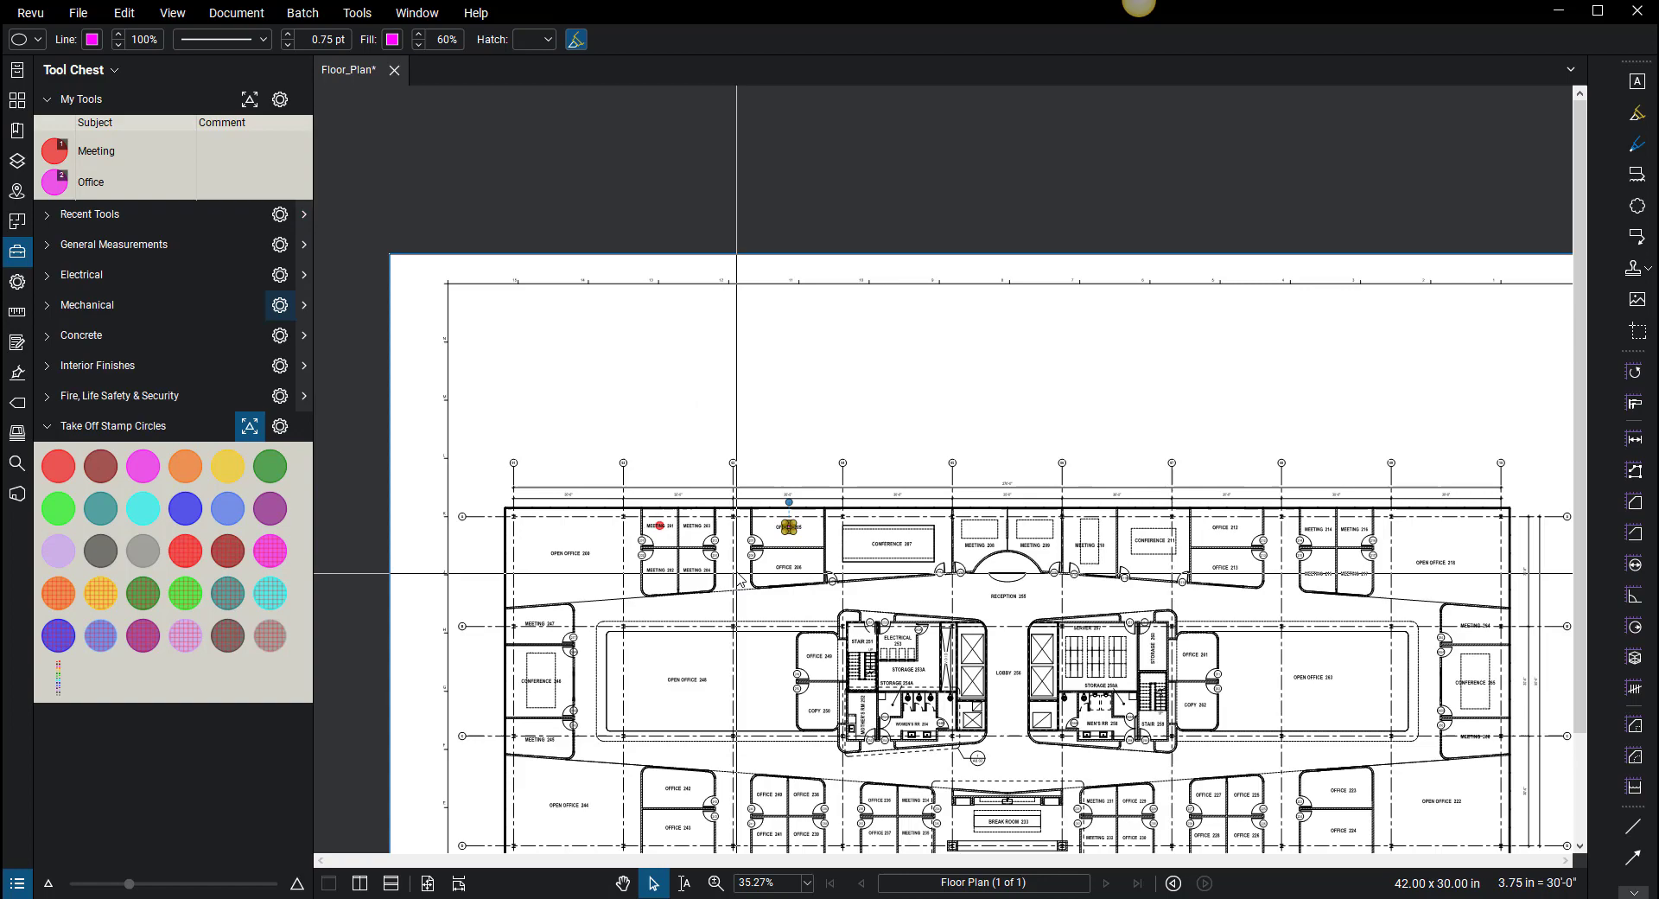
pyautogui.scroll(3, 780, 445)
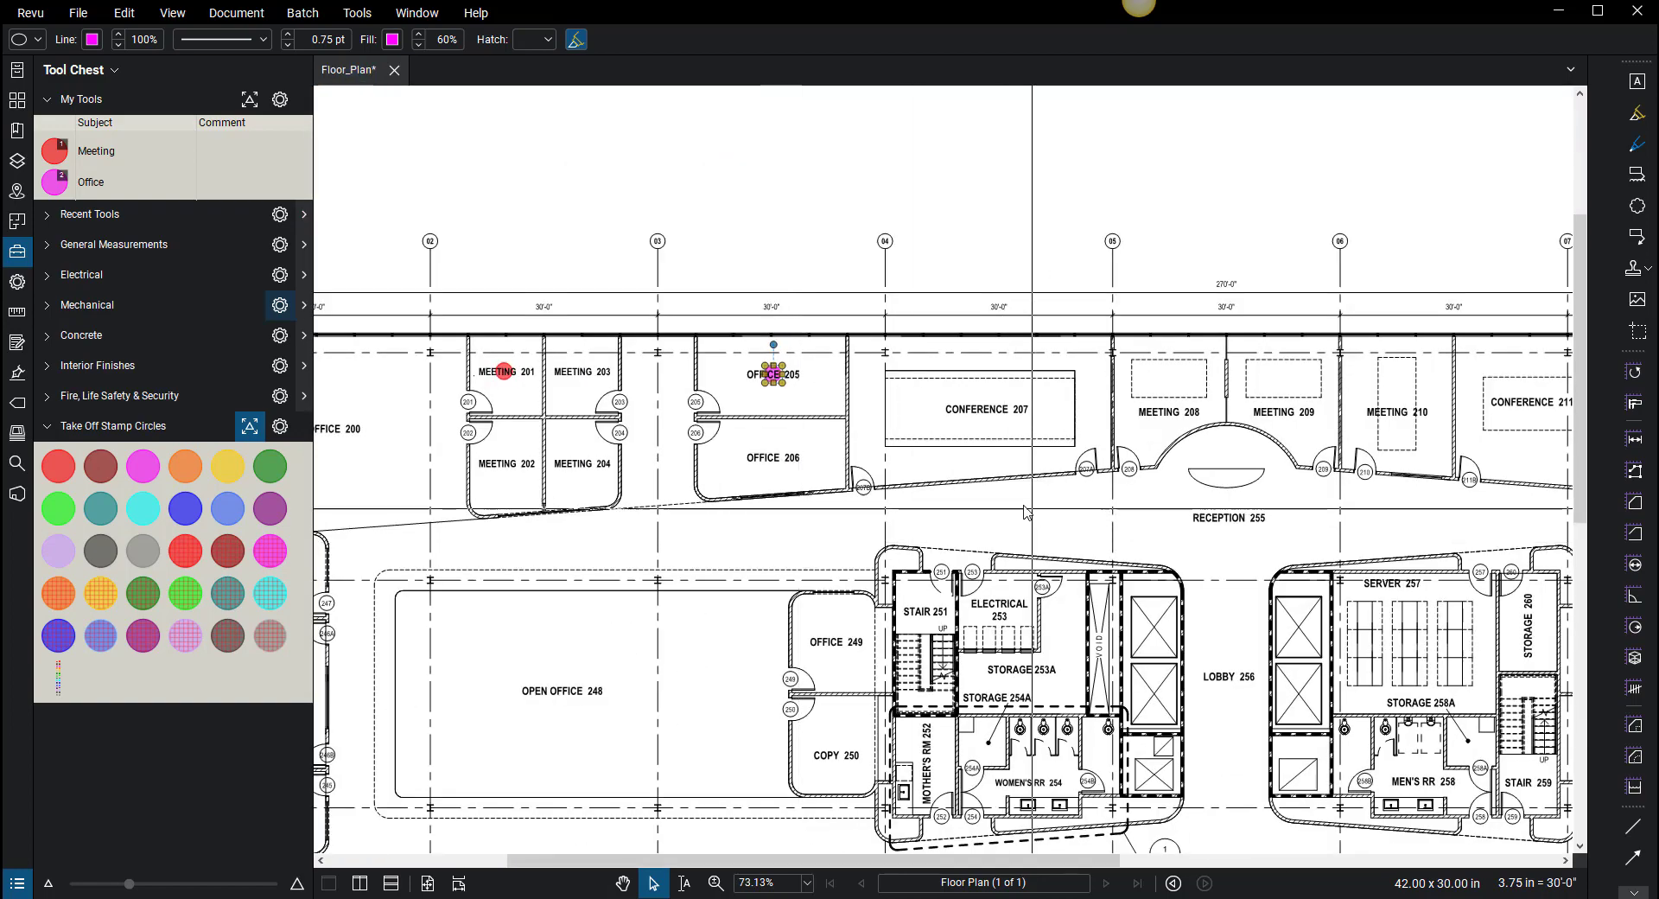
# - Place an orange circle on Conference 207 with the subject 'Conference'
pyautogui.click(185, 467)
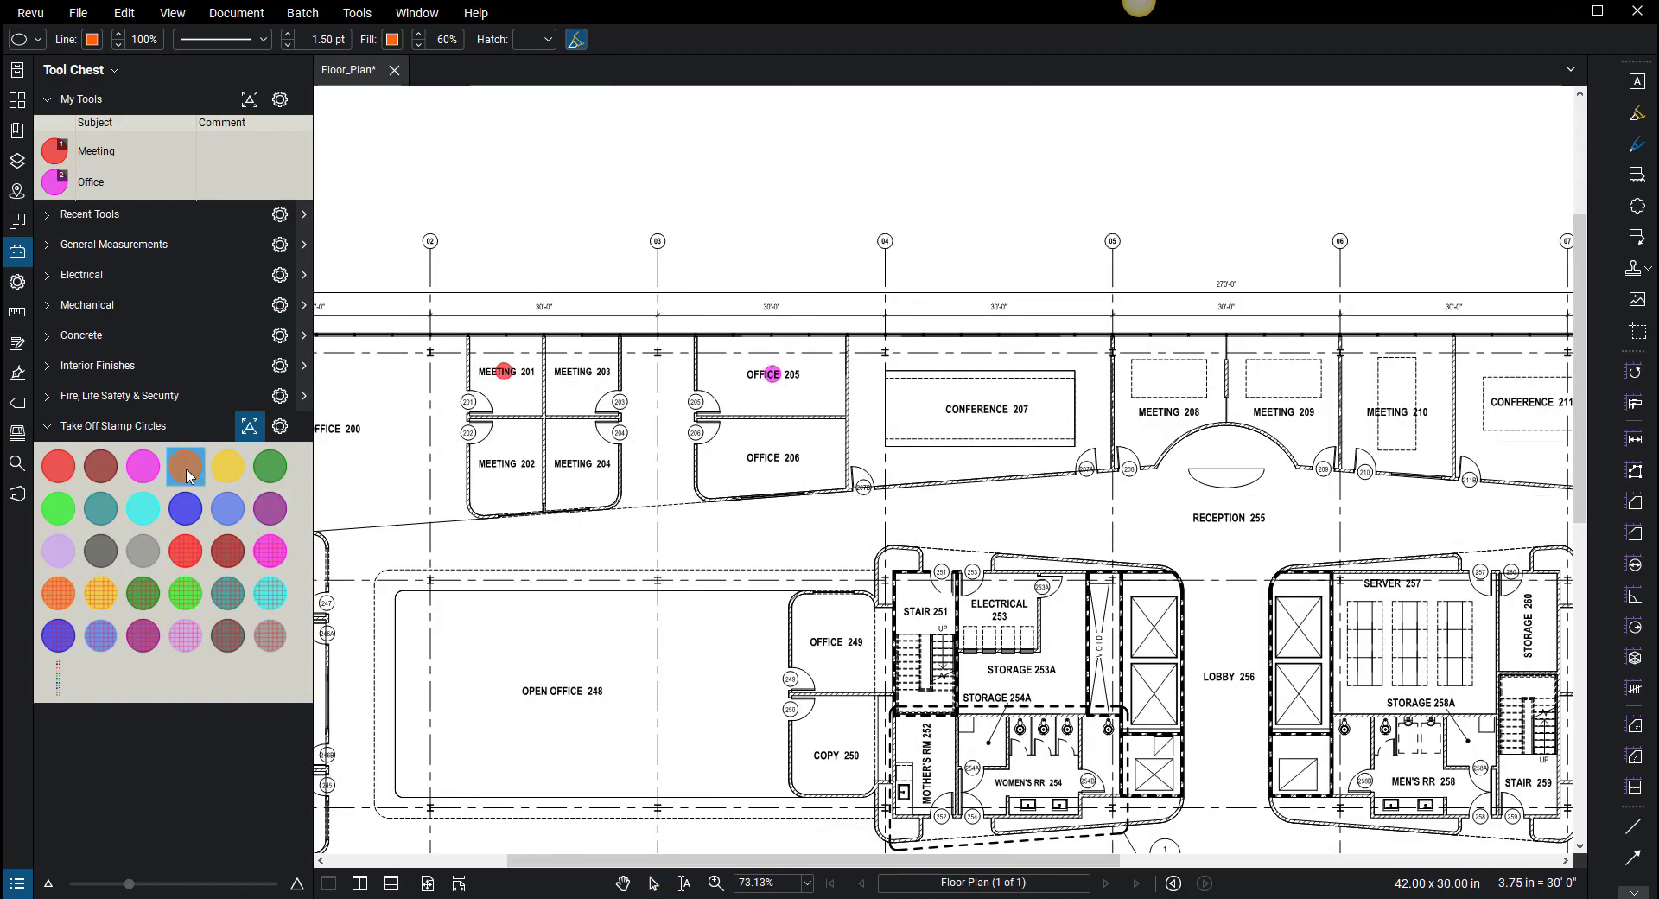
pyautogui.click(981, 414)
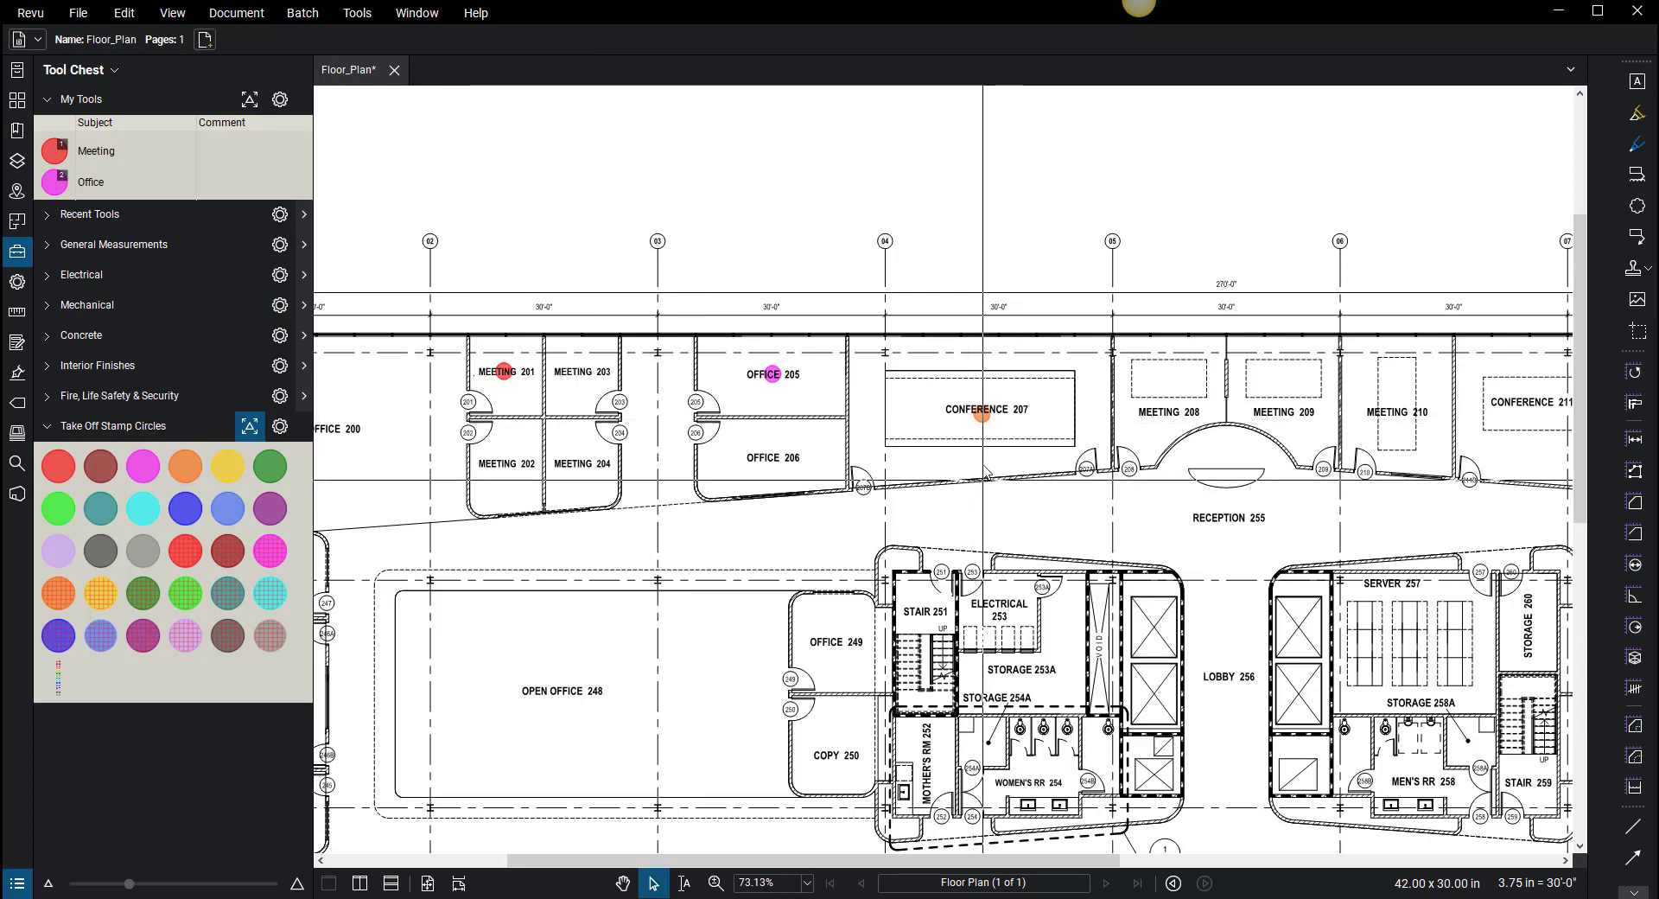
pyautogui.scroll(1, 981, 414)
pyautogui.scroll(3, 981, 409)
pyautogui.click(981, 413)
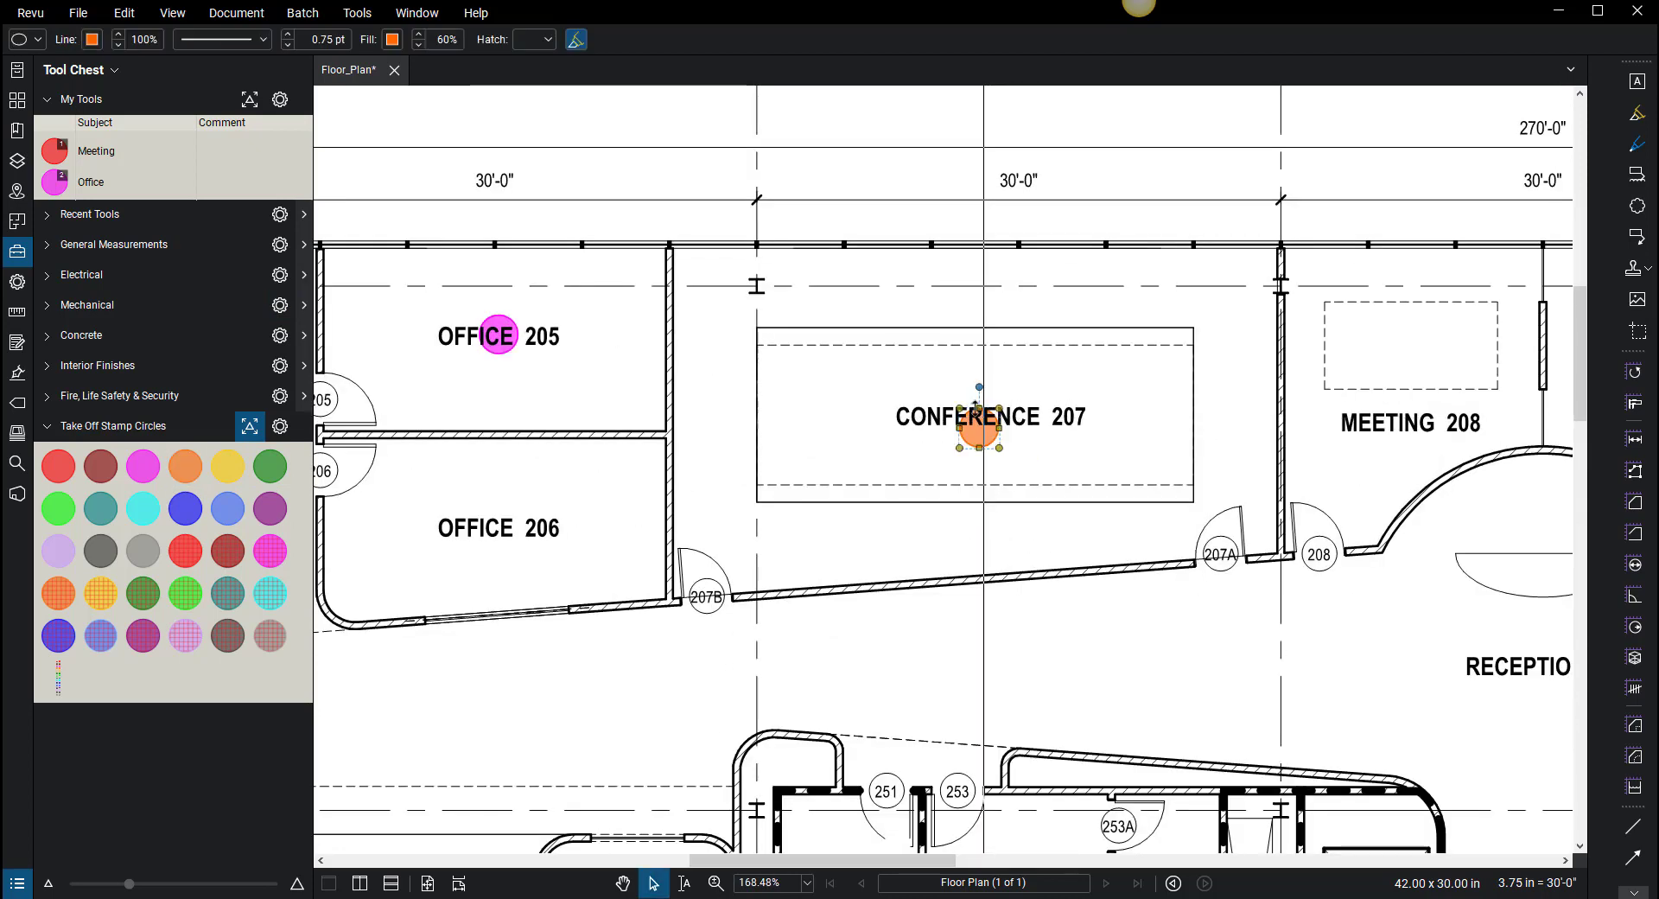
pyautogui.click(38, 41)
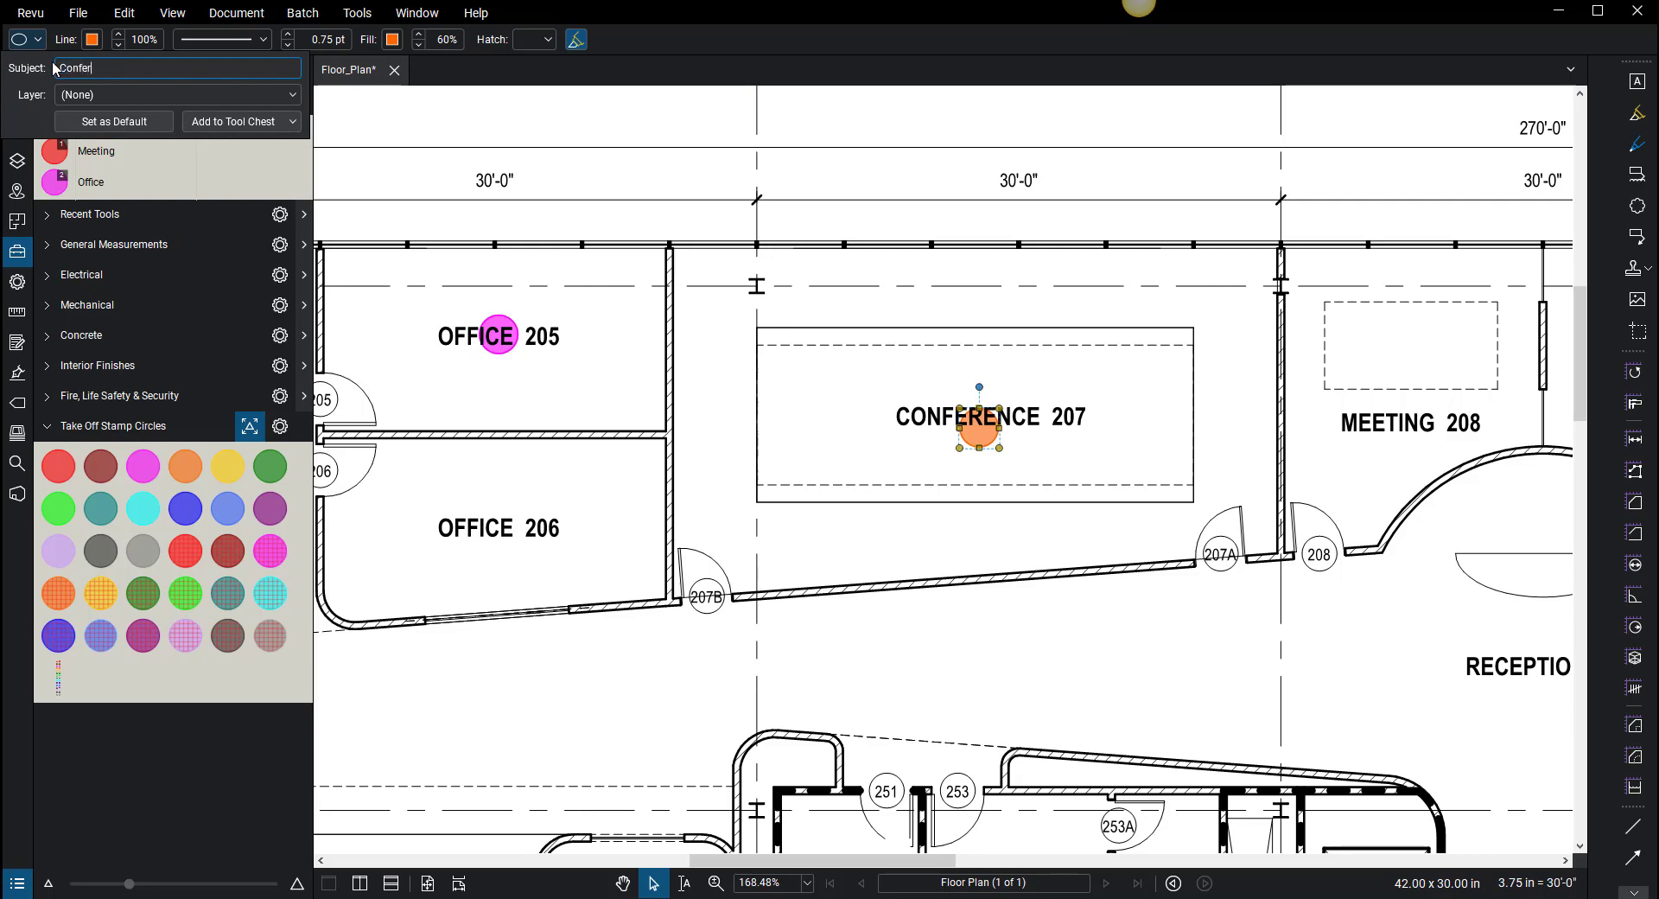
pyautogui.press('Return')
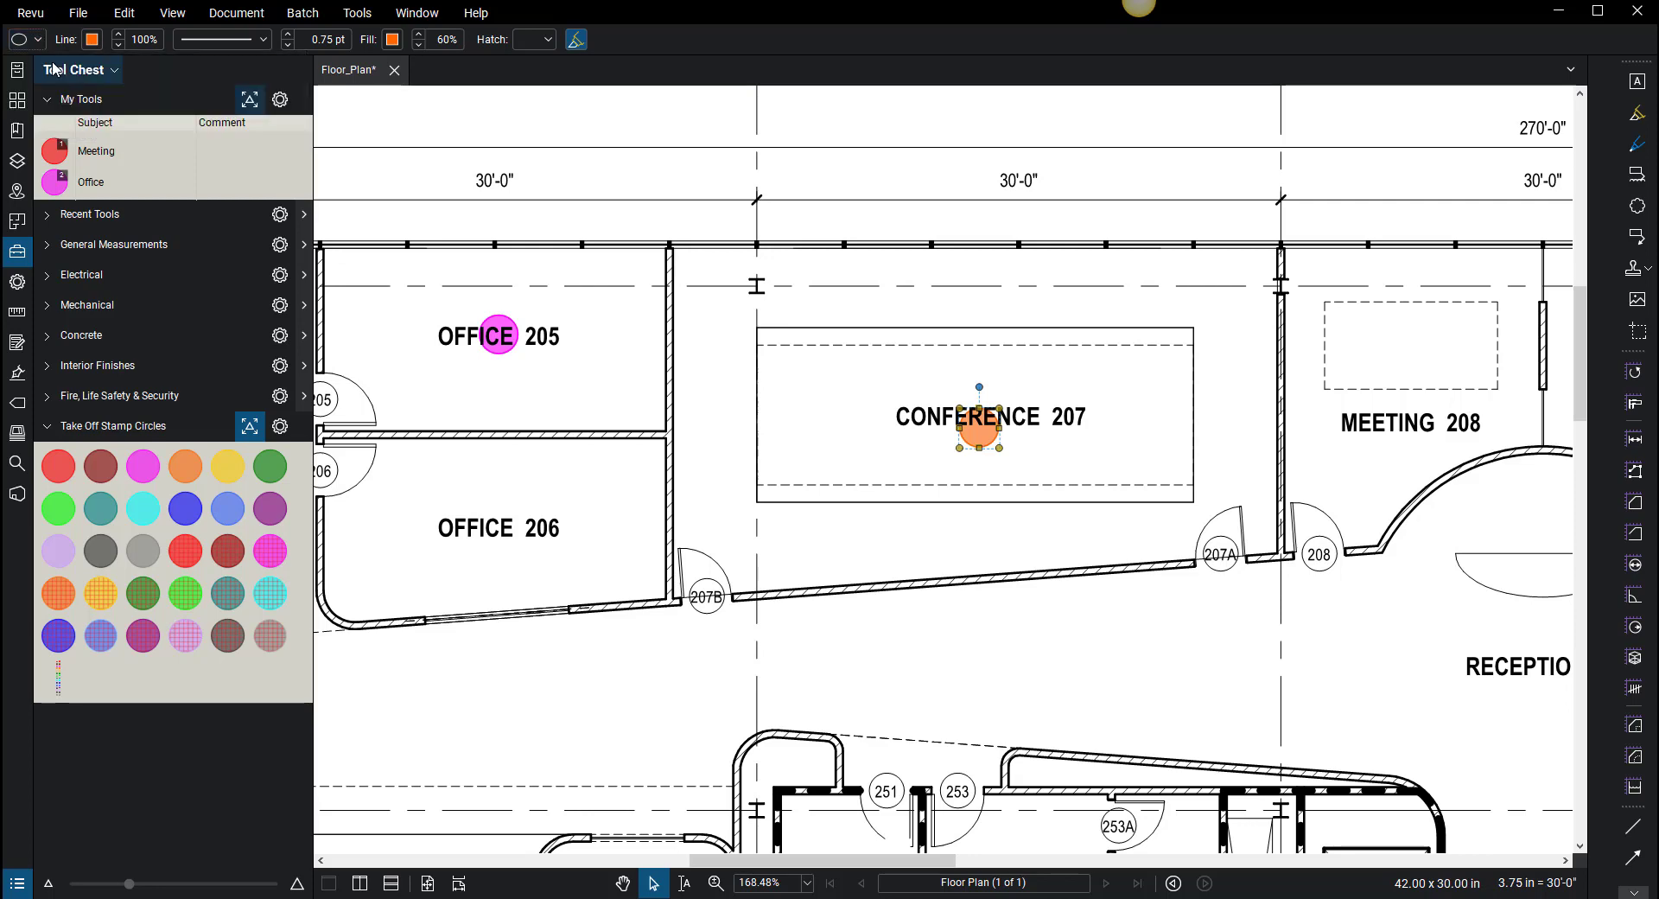
# - Add the orange Conference circle to My Tools
pyautogui.rightClick(1005, 445)
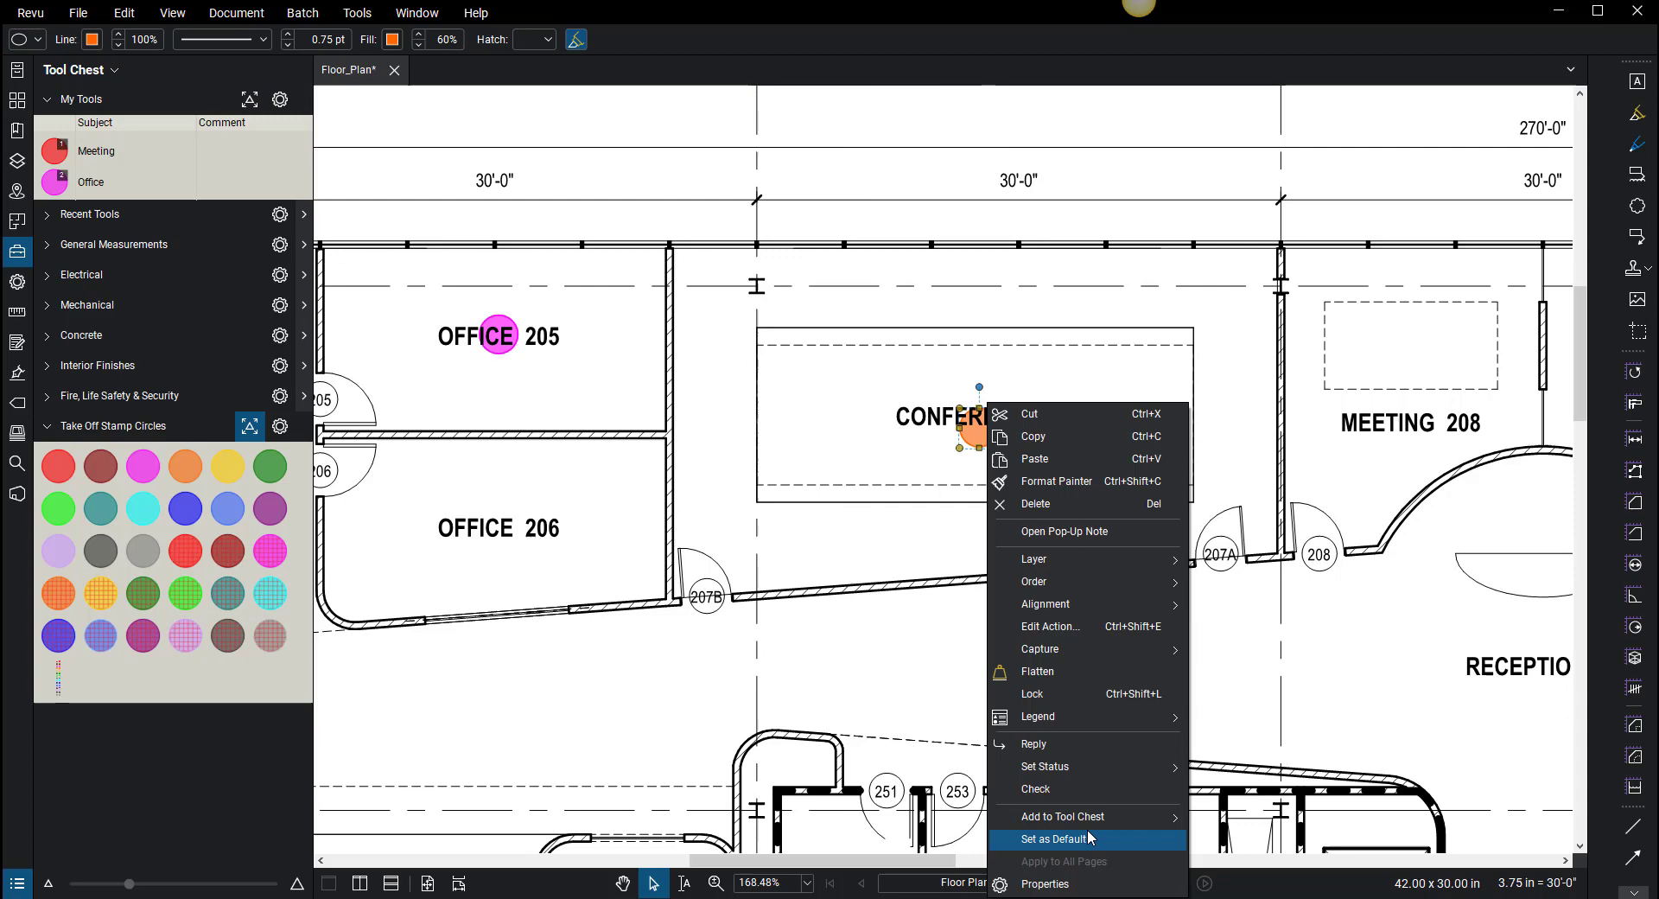
pyautogui.moveTo(1156, 819)
pyautogui.click(1242, 758)
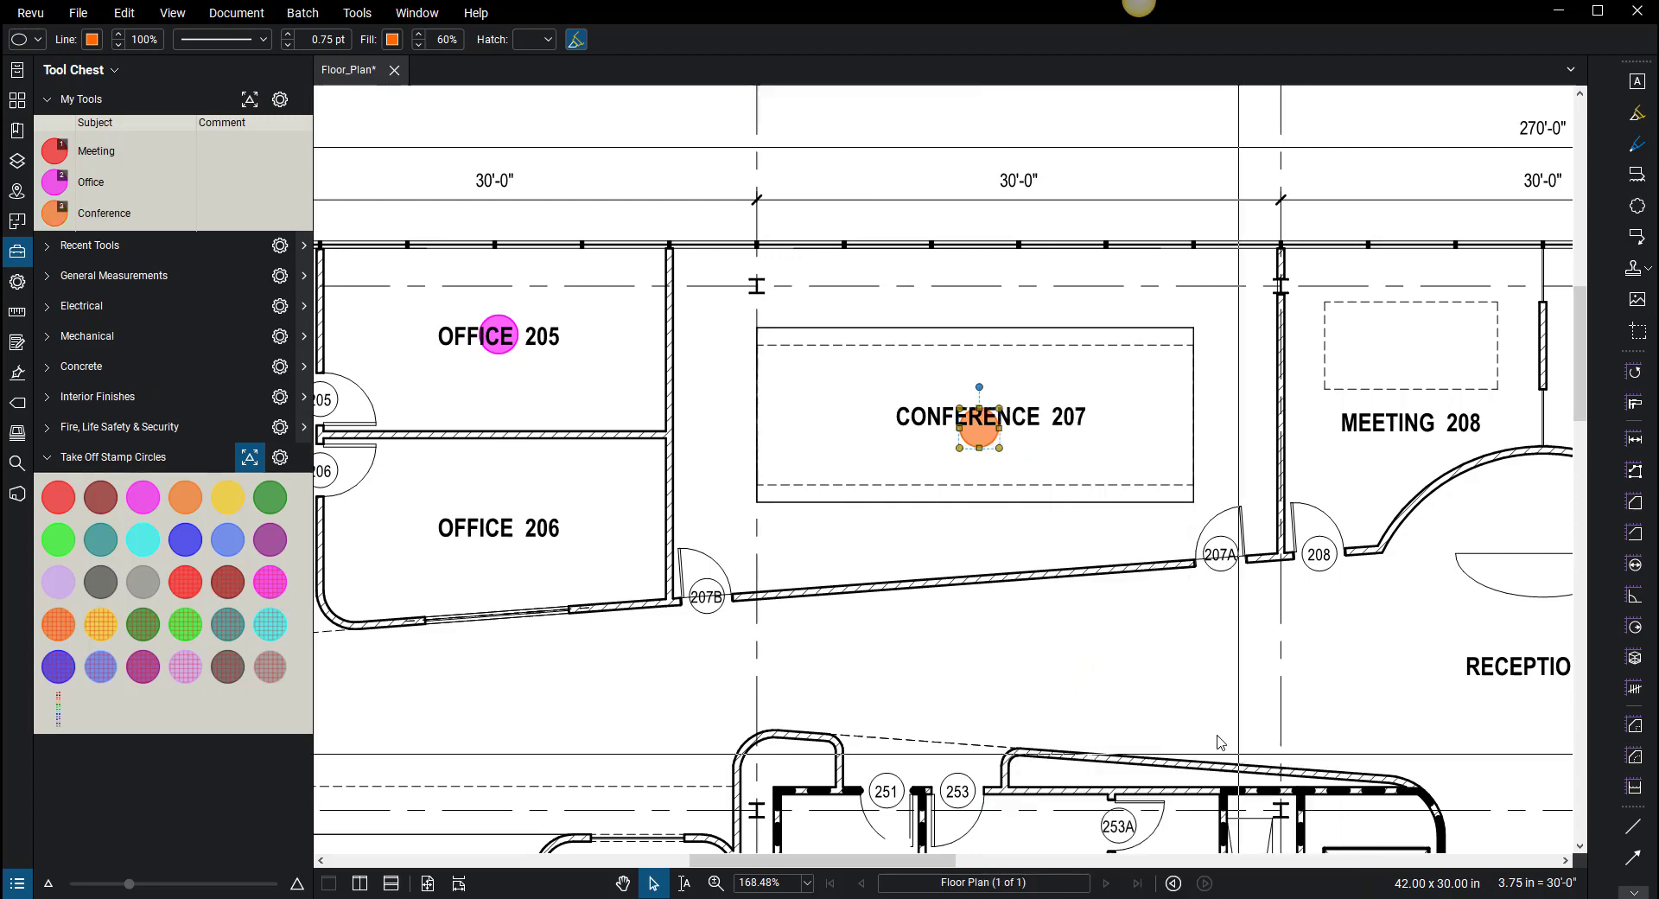
pyautogui.scroll(-4, 752, 484)
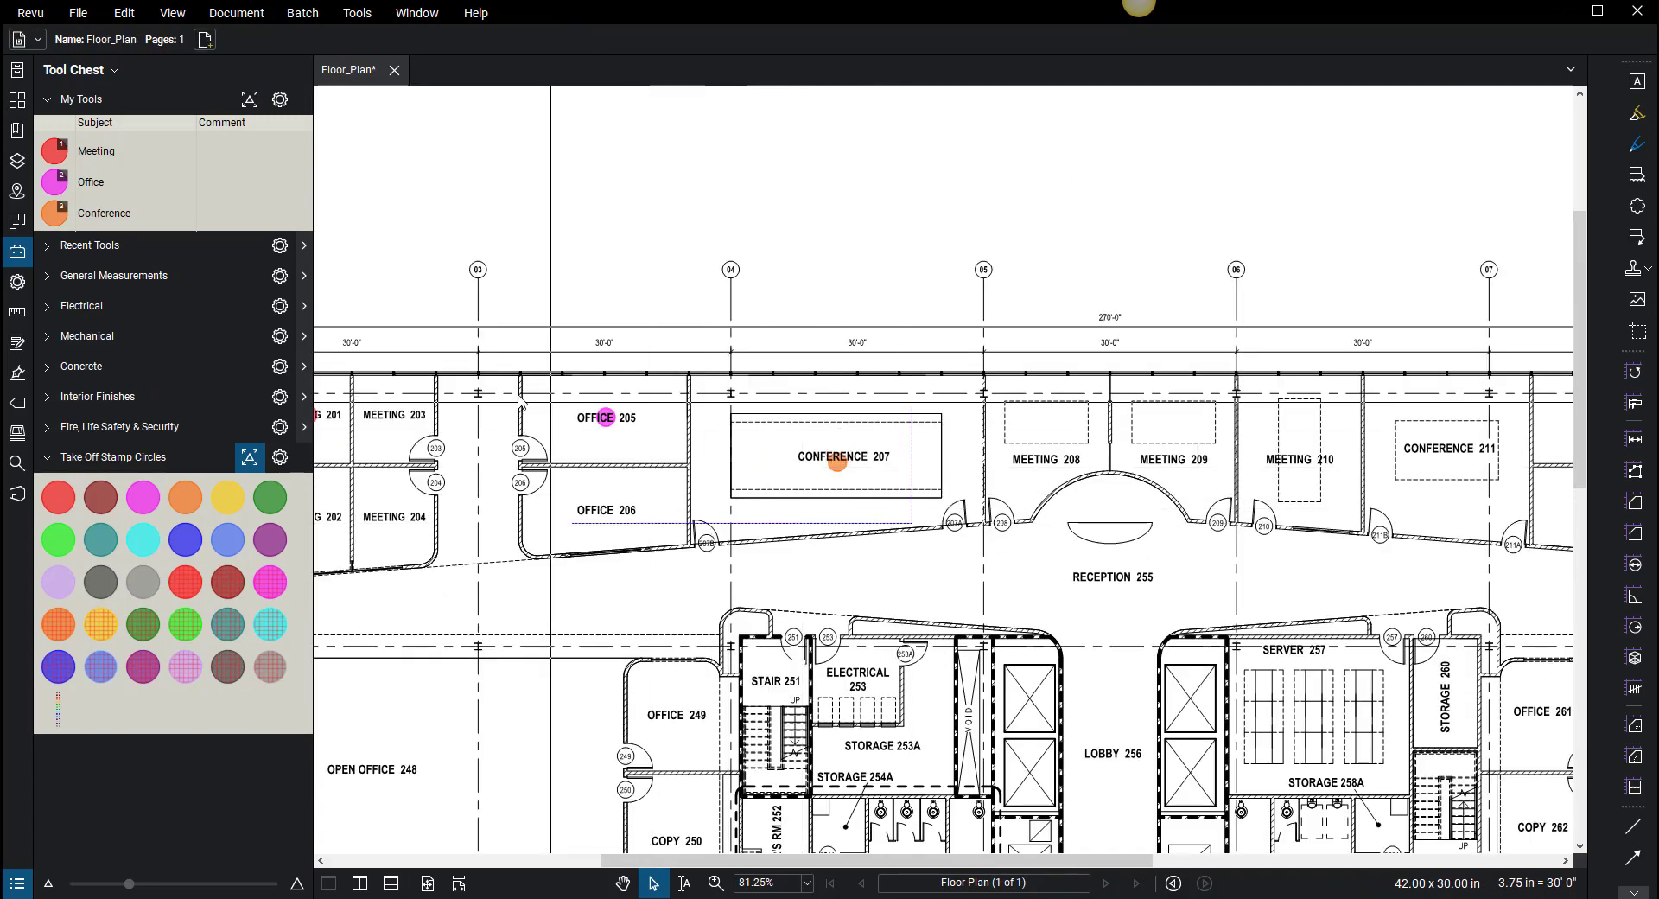
pyautogui.moveTo(790, 485); pyautogui.dragTo(954, 506)
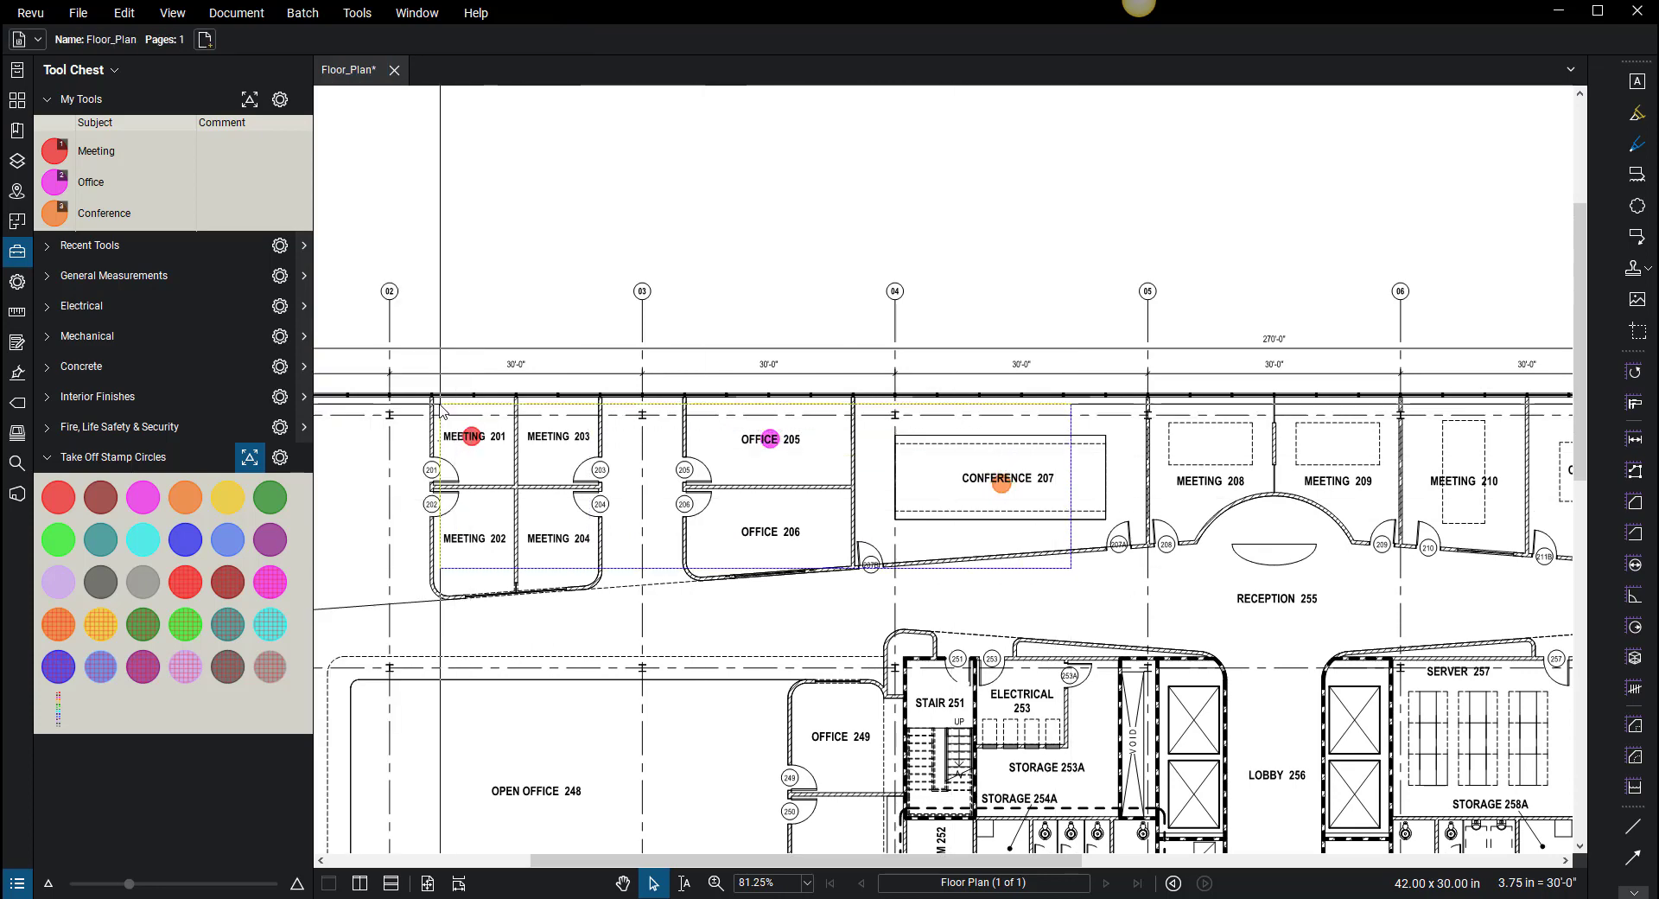
pyautogui.keyDown('ctrl'); pyautogui.click(472, 436); pyautogui.keyUp('ctrl')
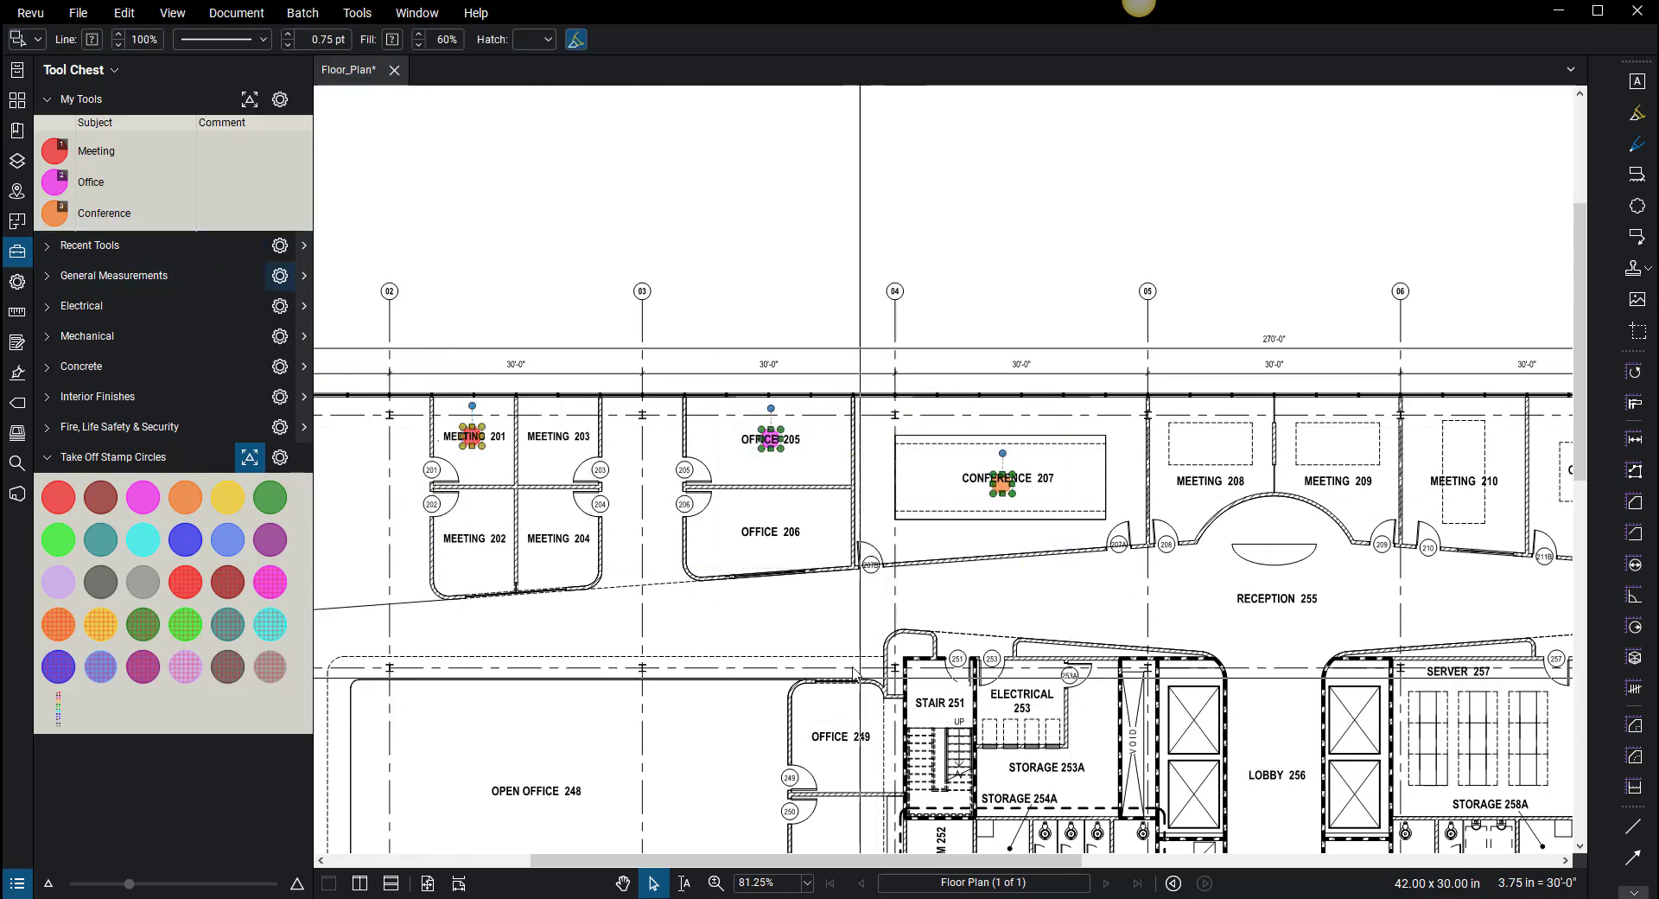
pyautogui.click(822, 593)
pyautogui.scroll(-3, 926, 521)
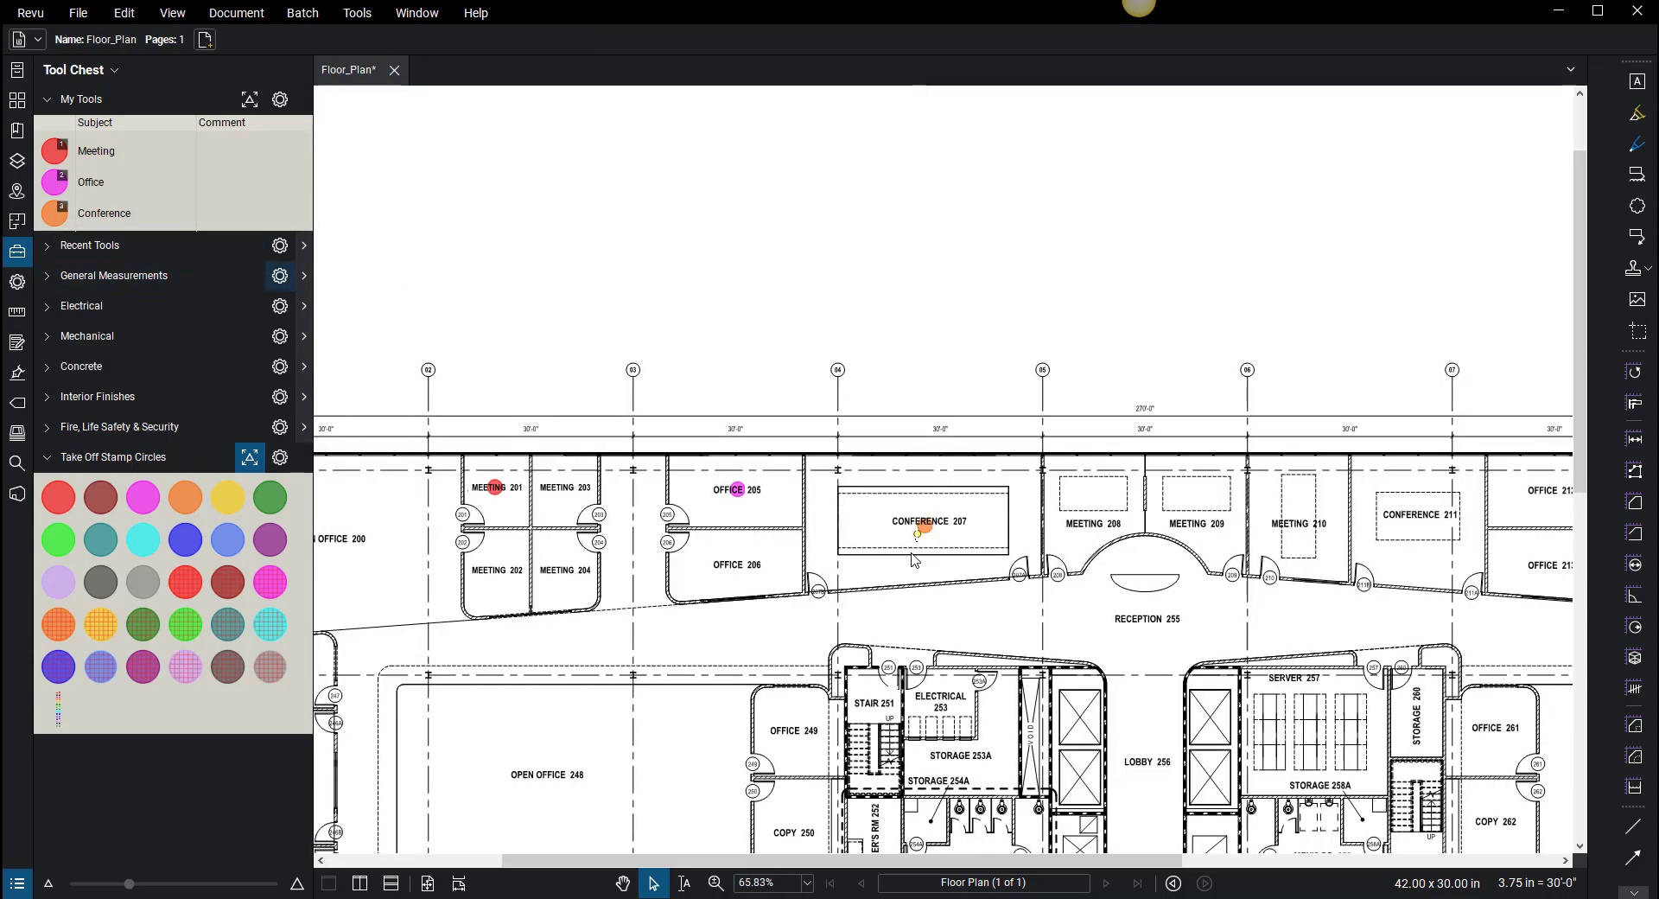
pyautogui.scroll(2, 451, 830)
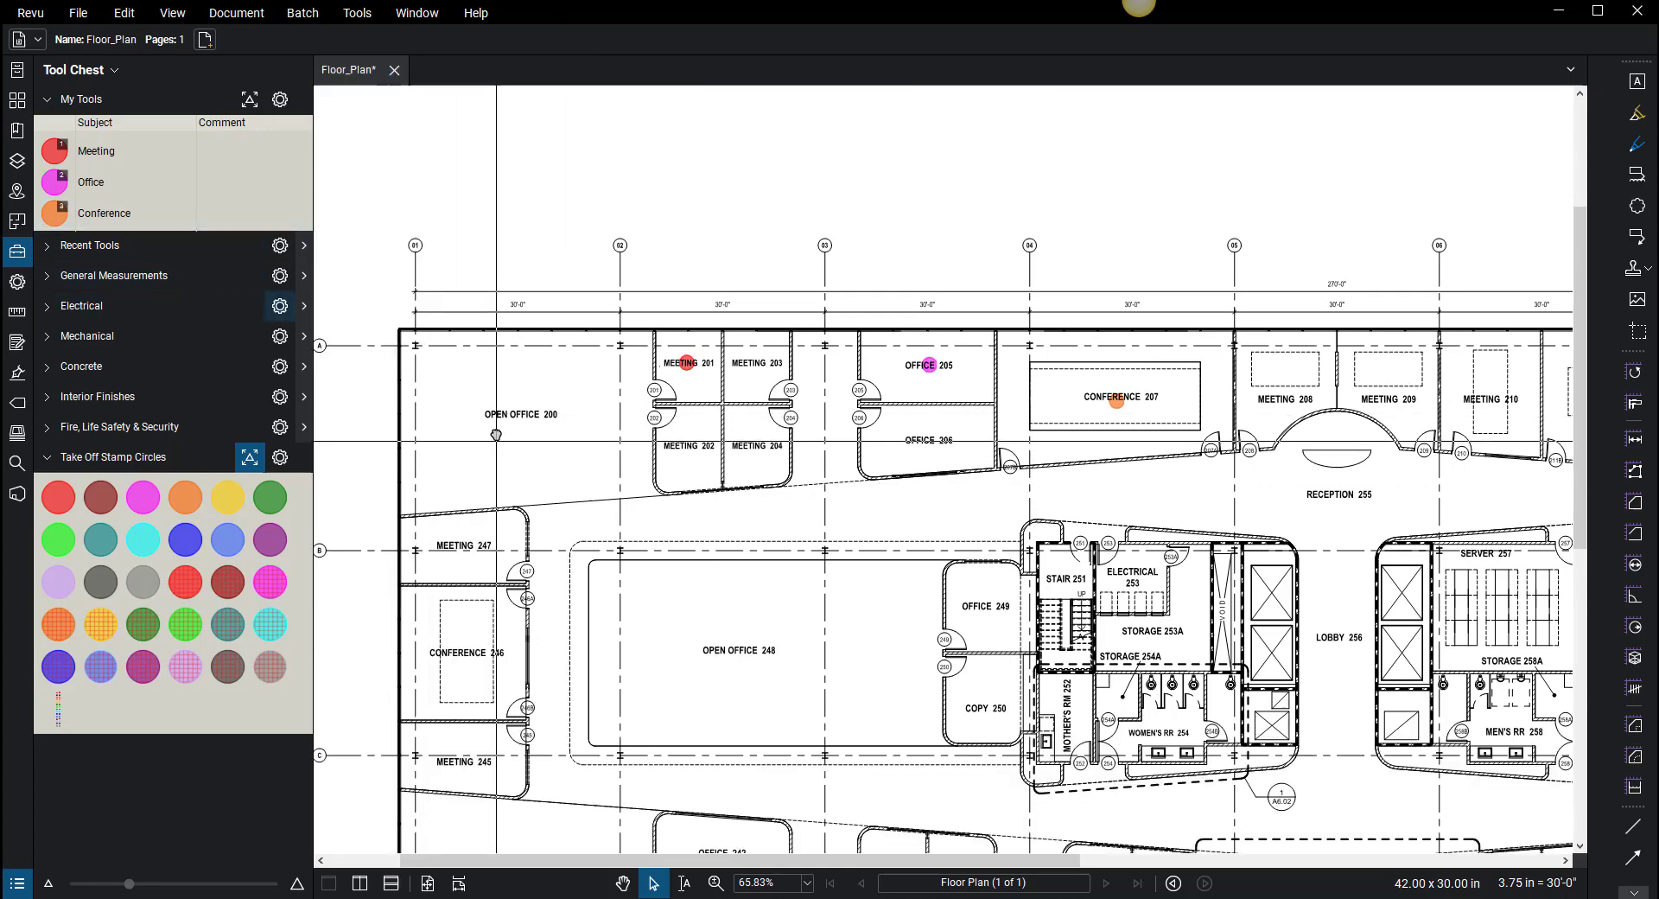
pyautogui.click(96, 152)
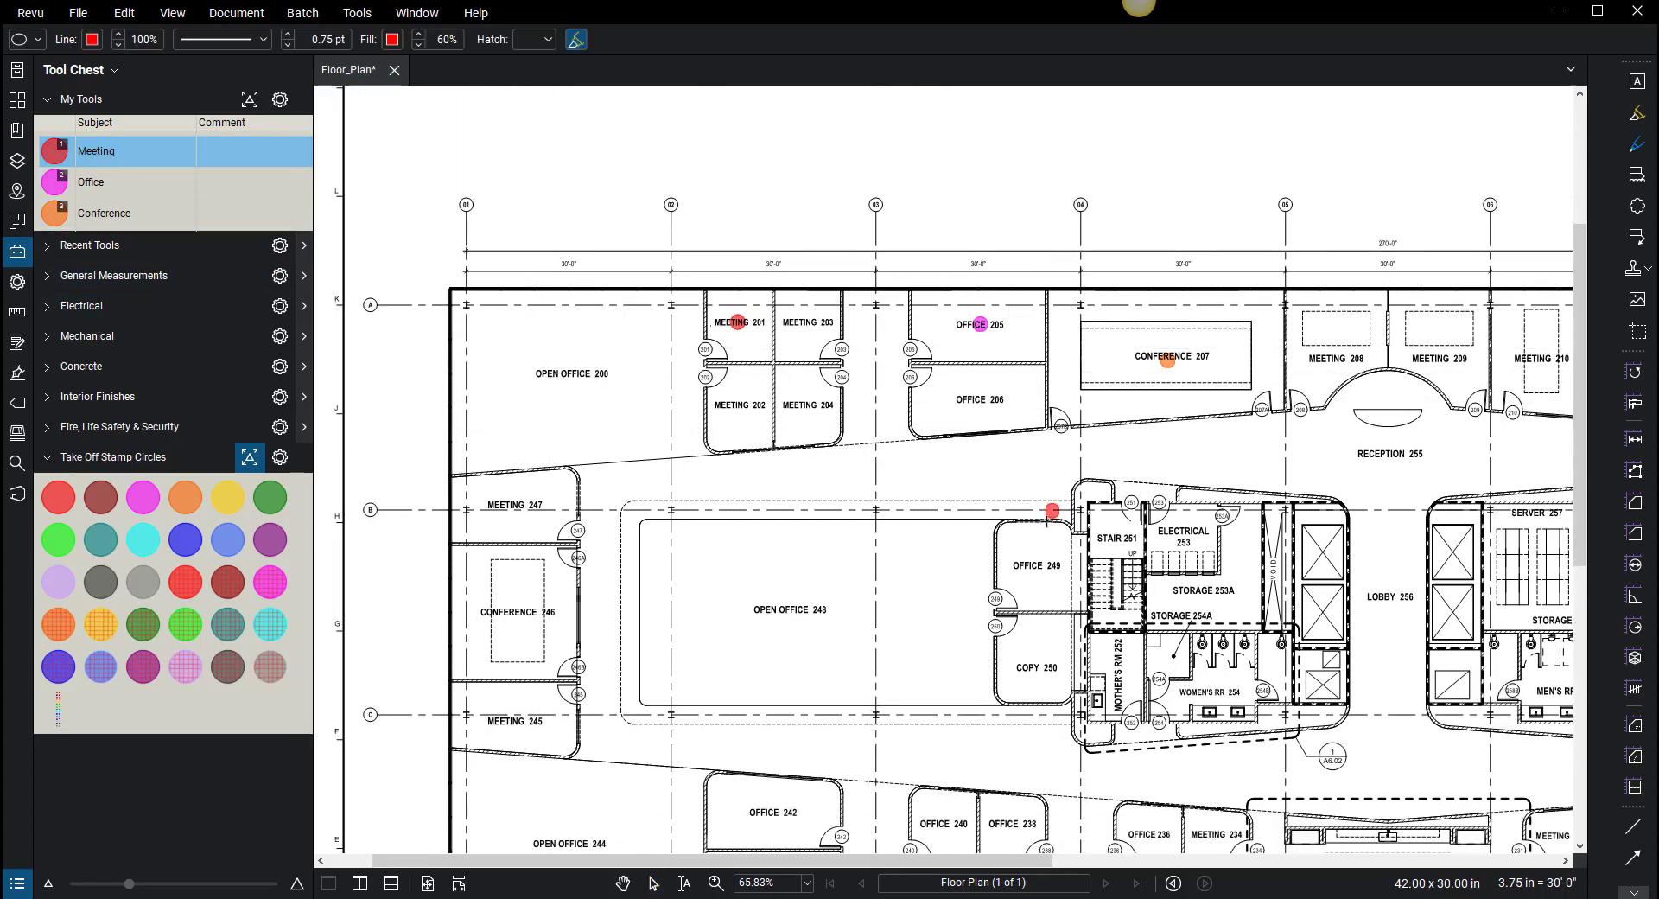
pyautogui.press('Escape')
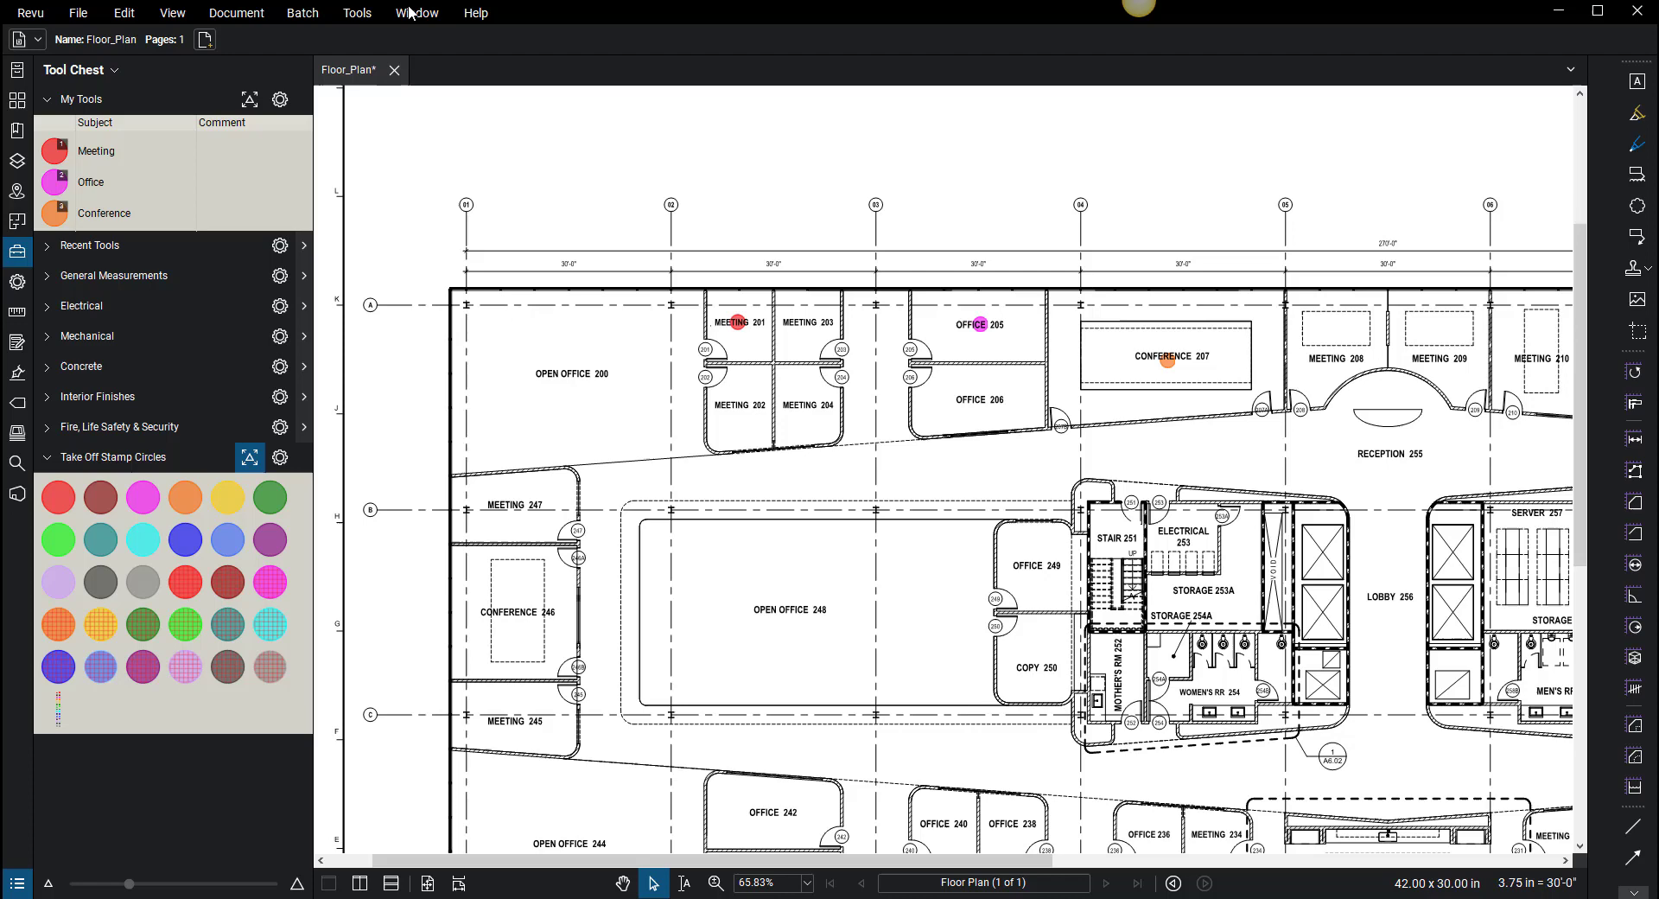
# - Enable the Reuse toolbar from the Tools > Toolbars menu
pyautogui.click(358, 13)
pyautogui.click(358, 13)
pyautogui.click(358, 13)
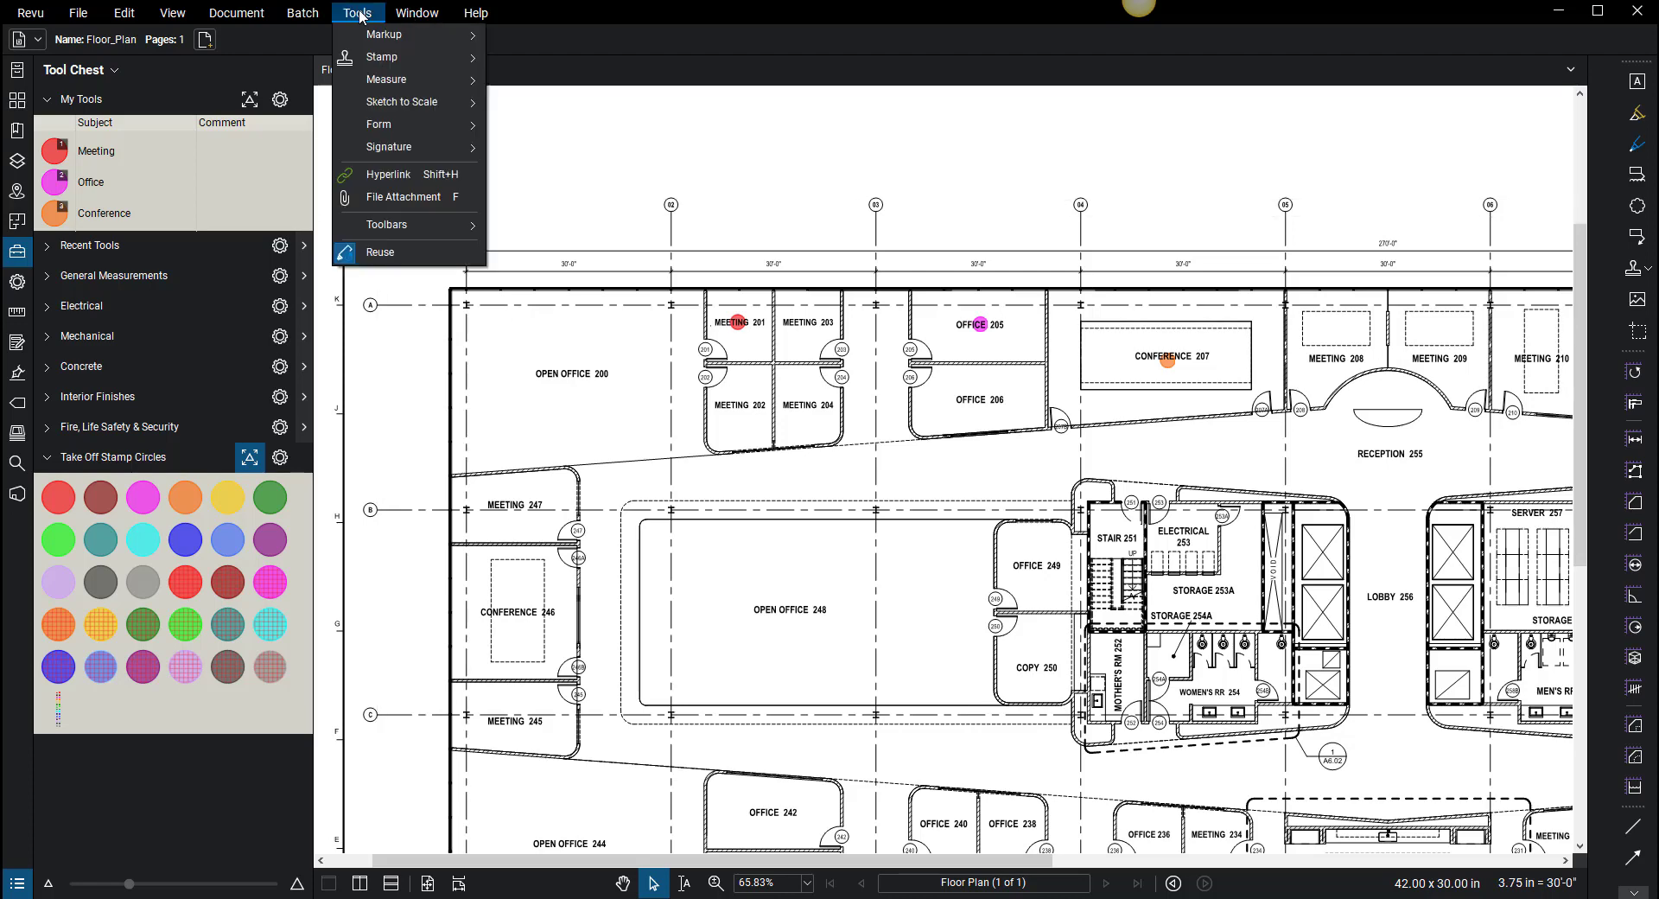
pyautogui.click(381, 252)
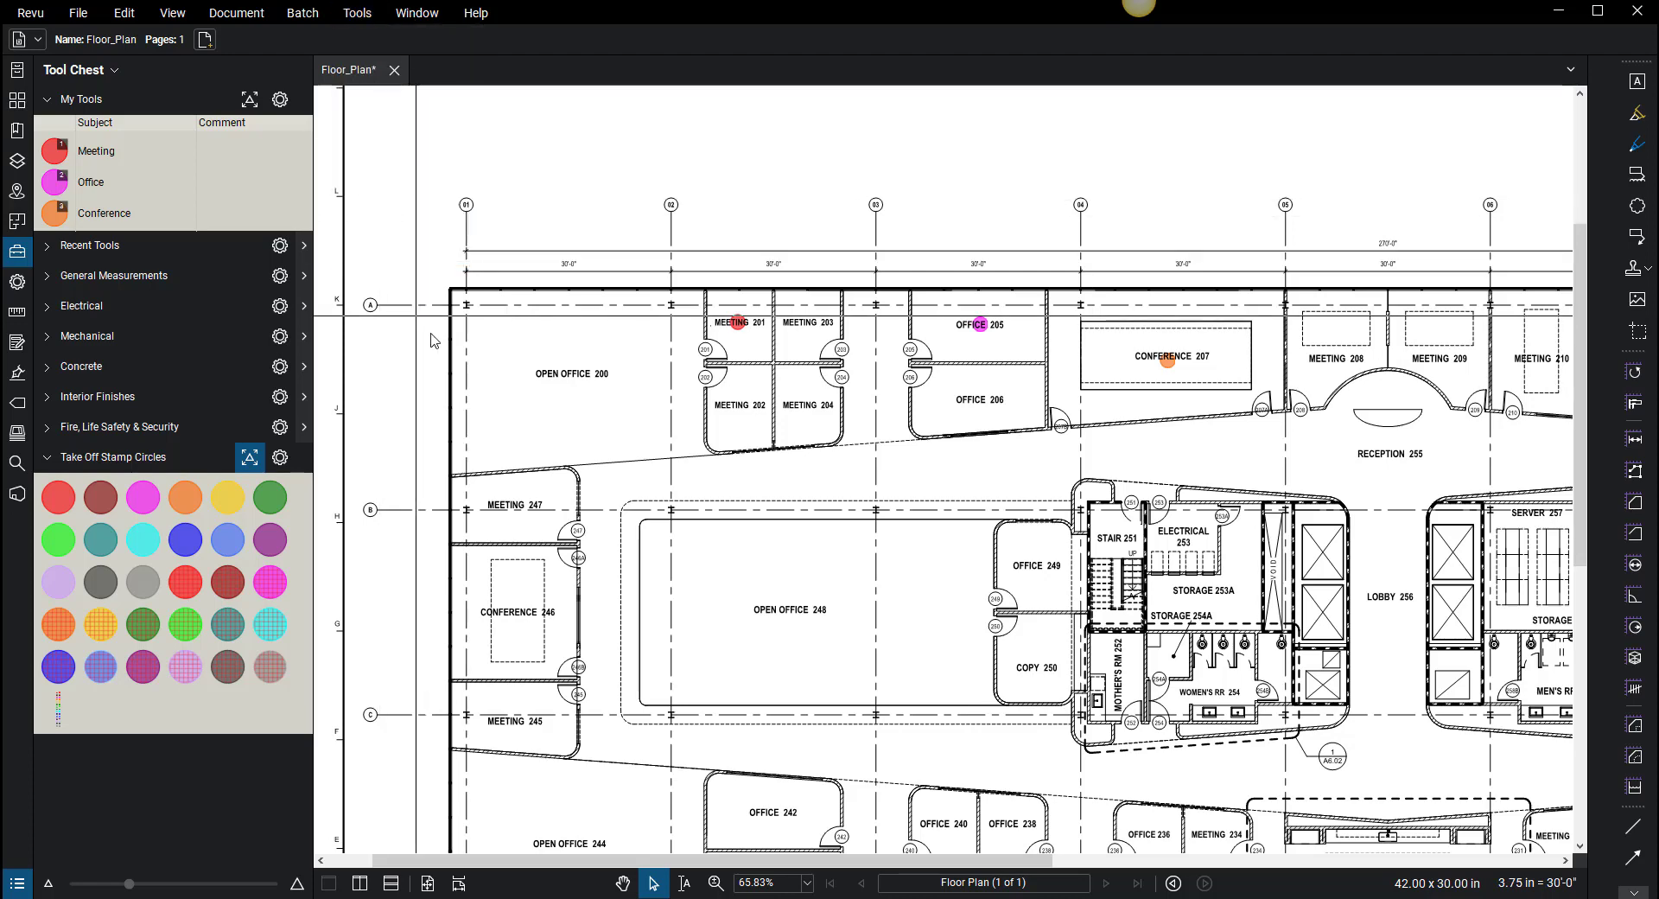
pyautogui.click(353, 12)
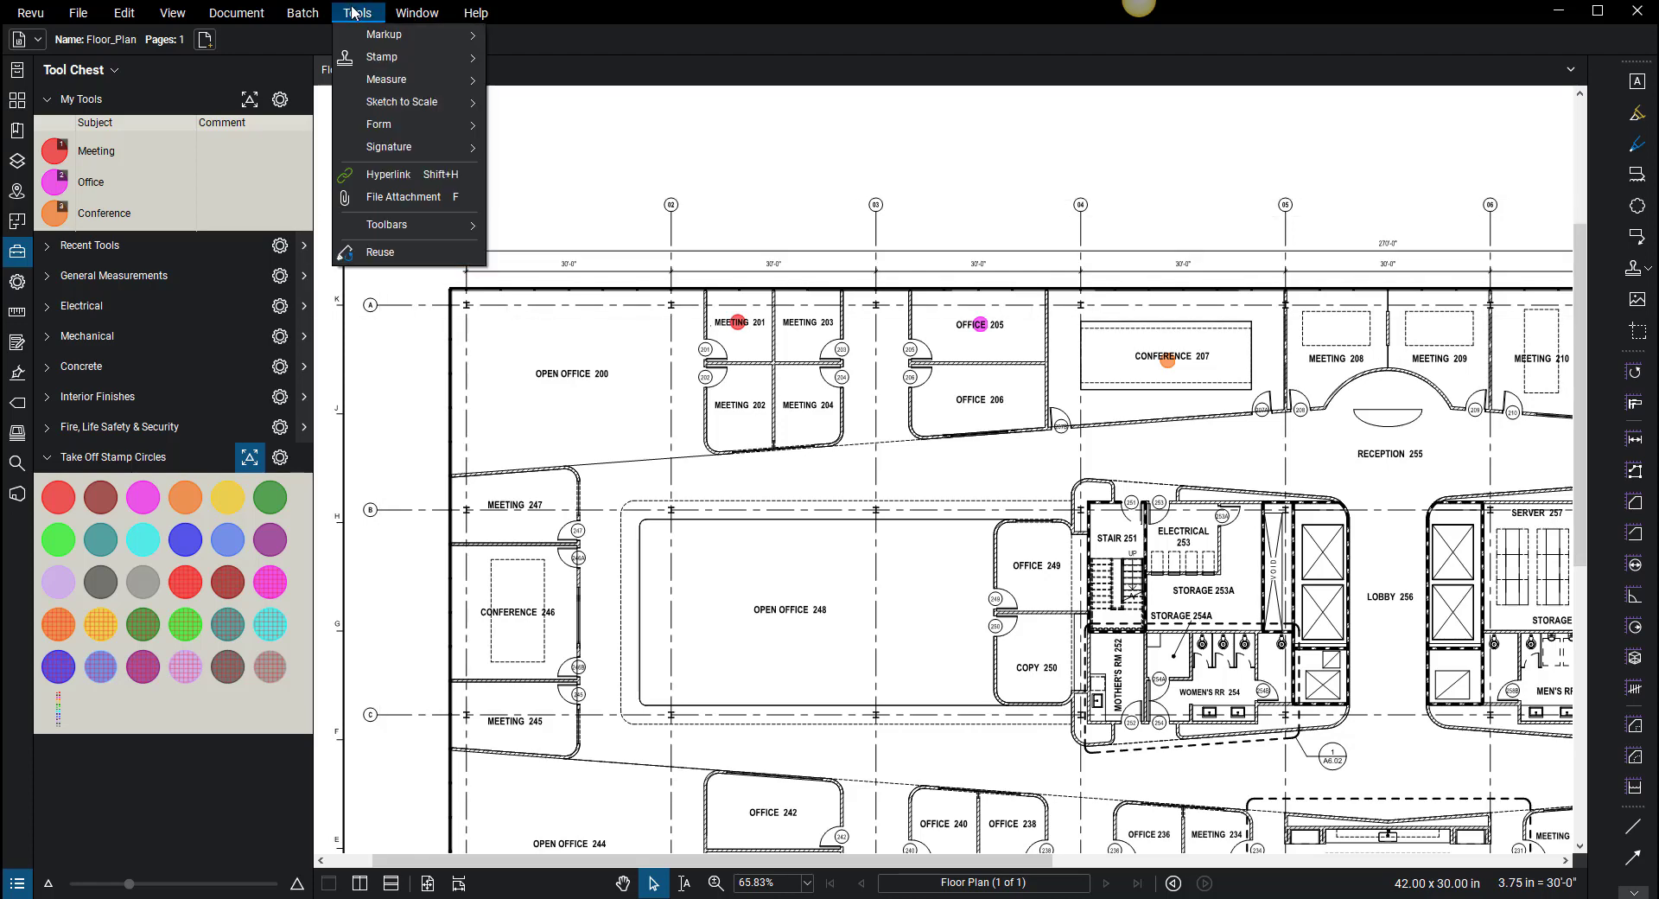
pyautogui.click(381, 253)
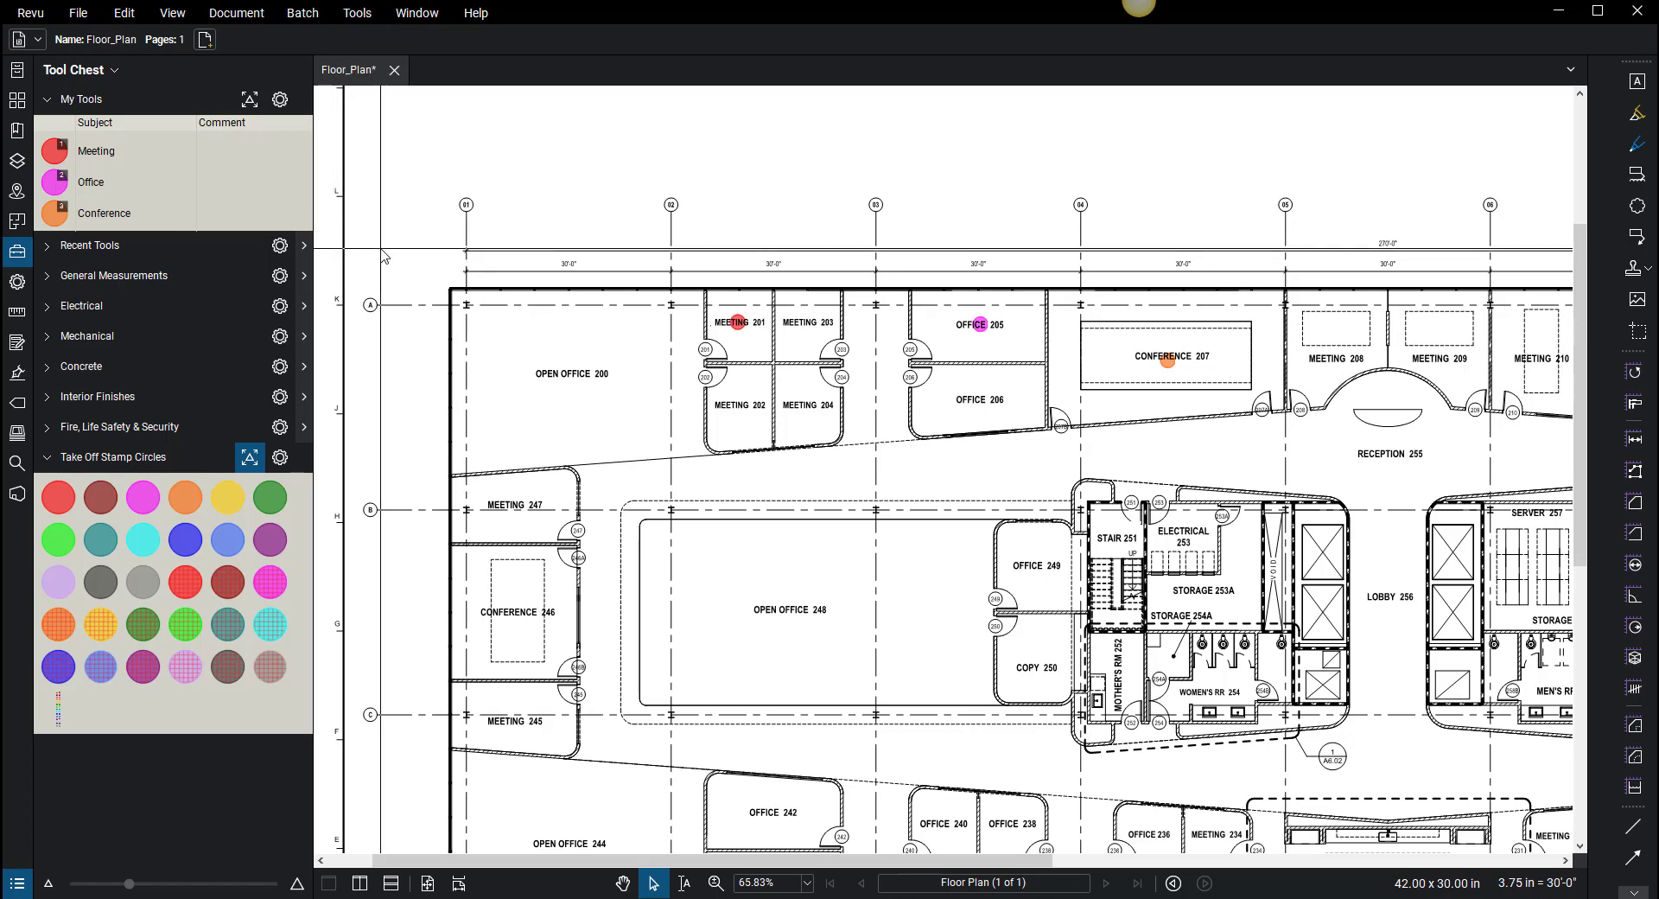
pyautogui.click(355, 13)
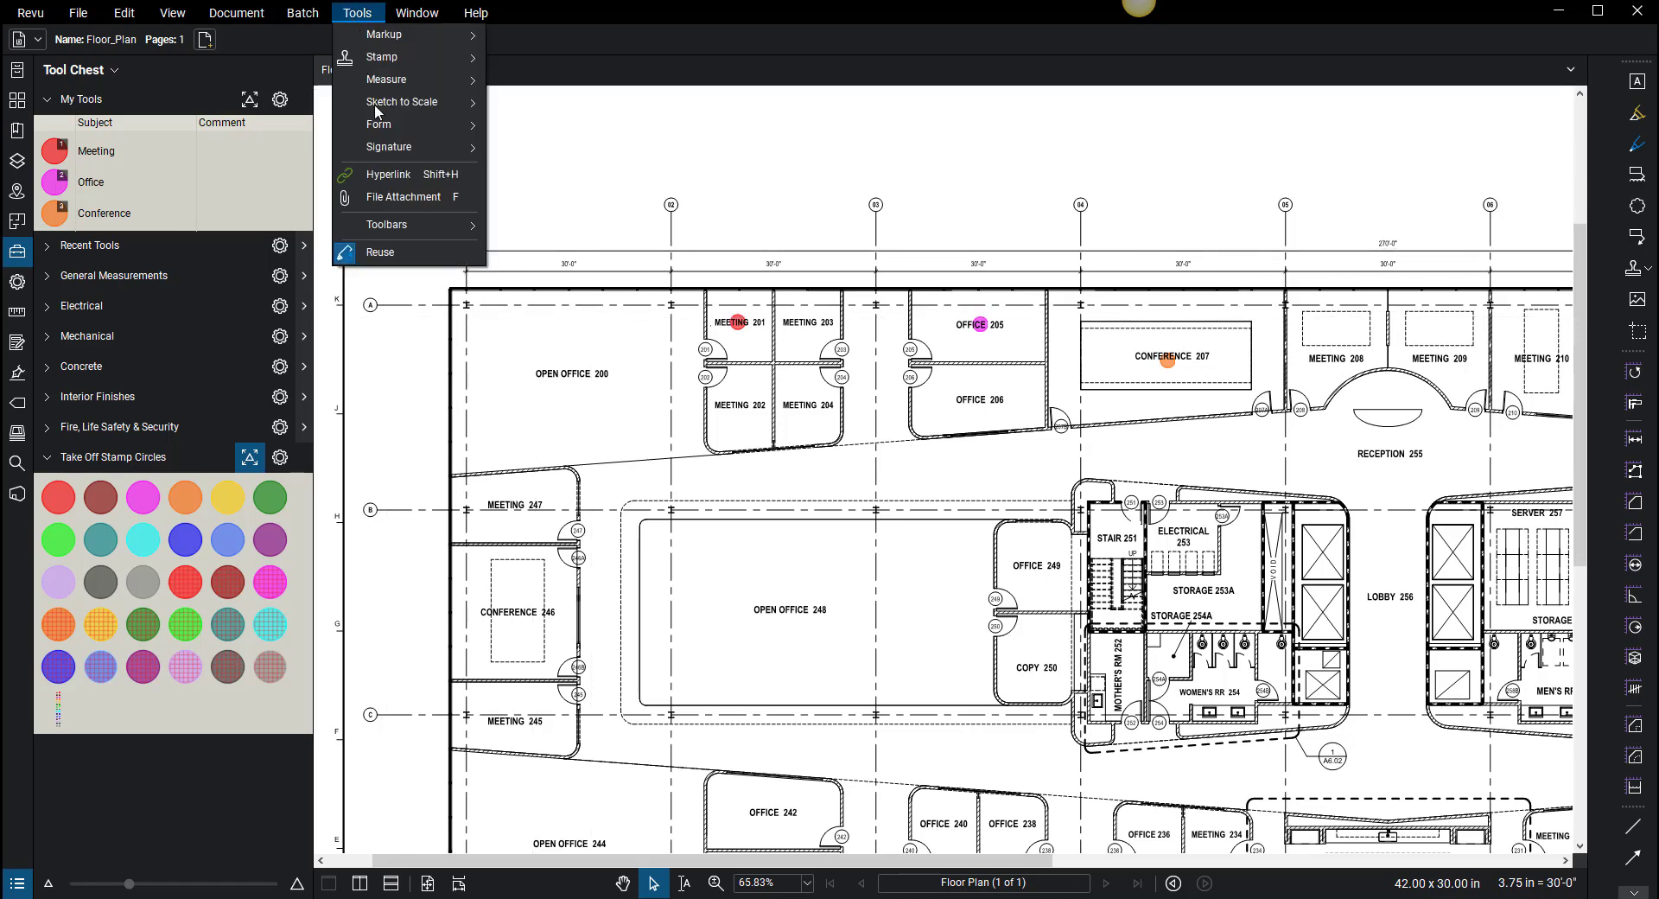
pyautogui.moveTo(473, 259)
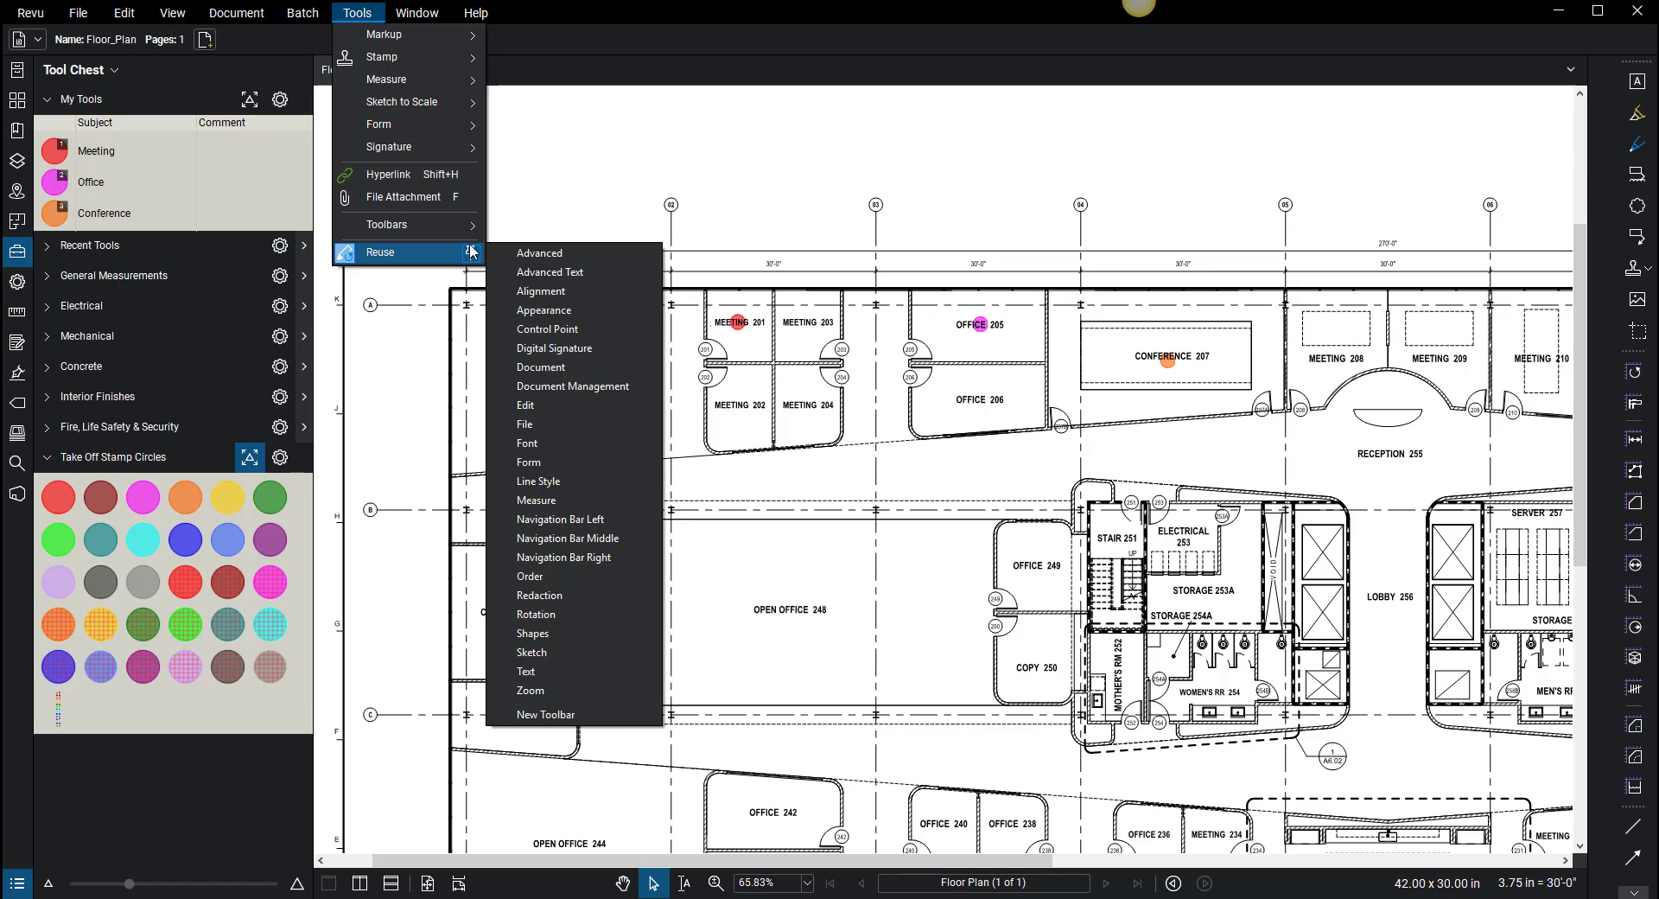
pyautogui.click(527, 256)
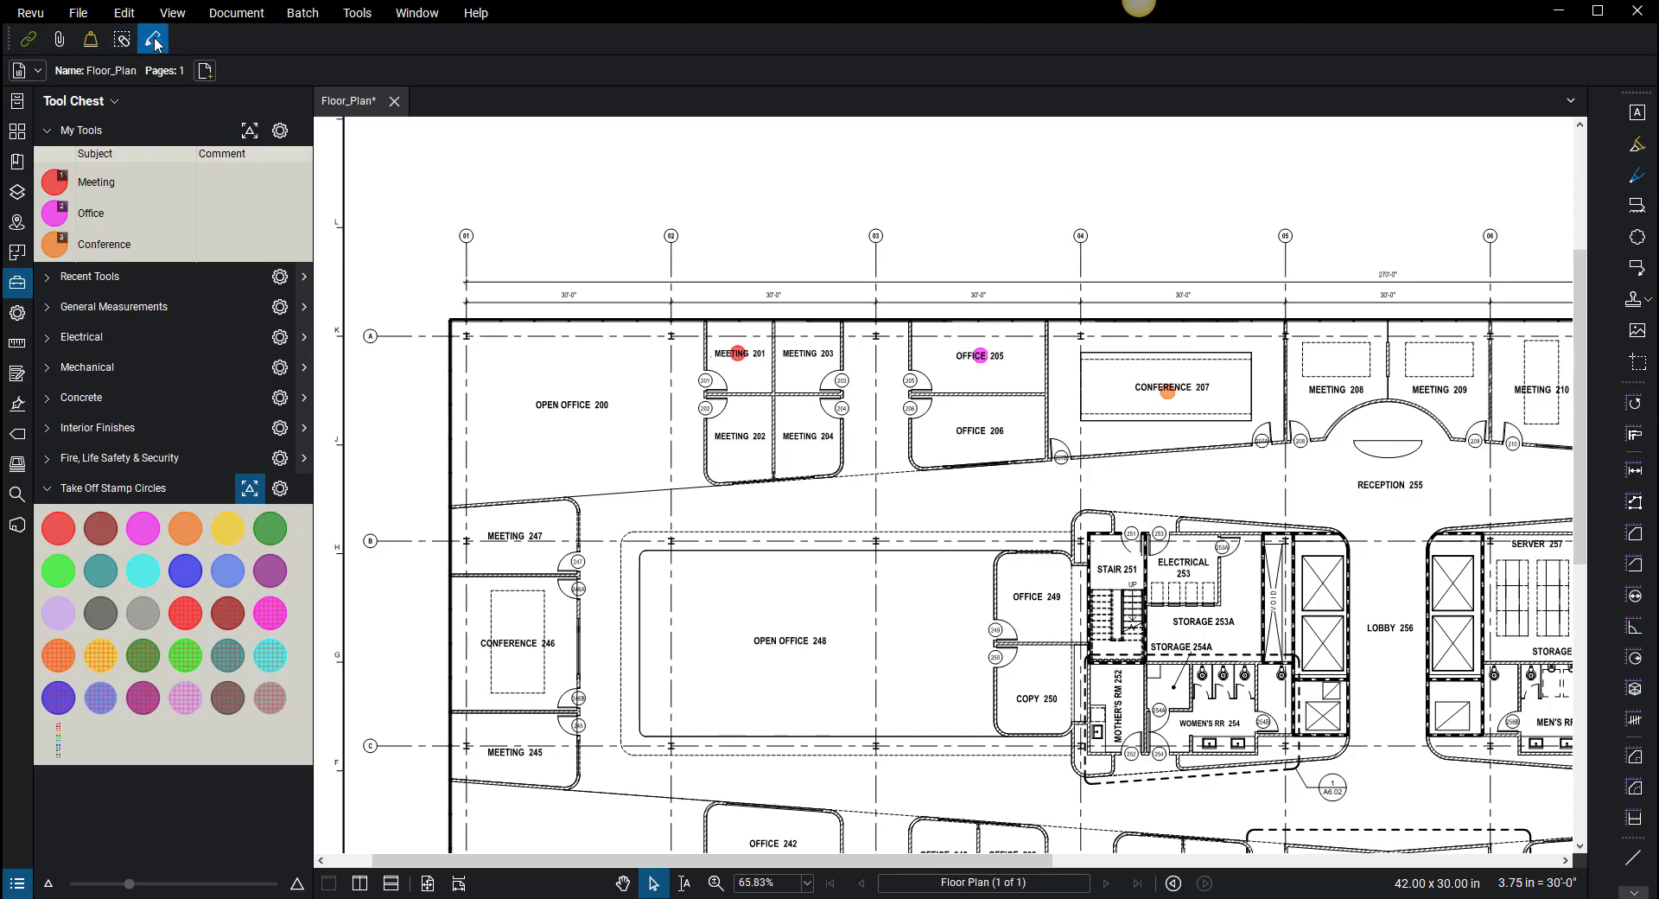
# - Turn on Reuse mode and stamp Meeting circles on rooms 202, 203, 247, 245 and 234
pyautogui.click(361, 20)
pyautogui.click(377, 258)
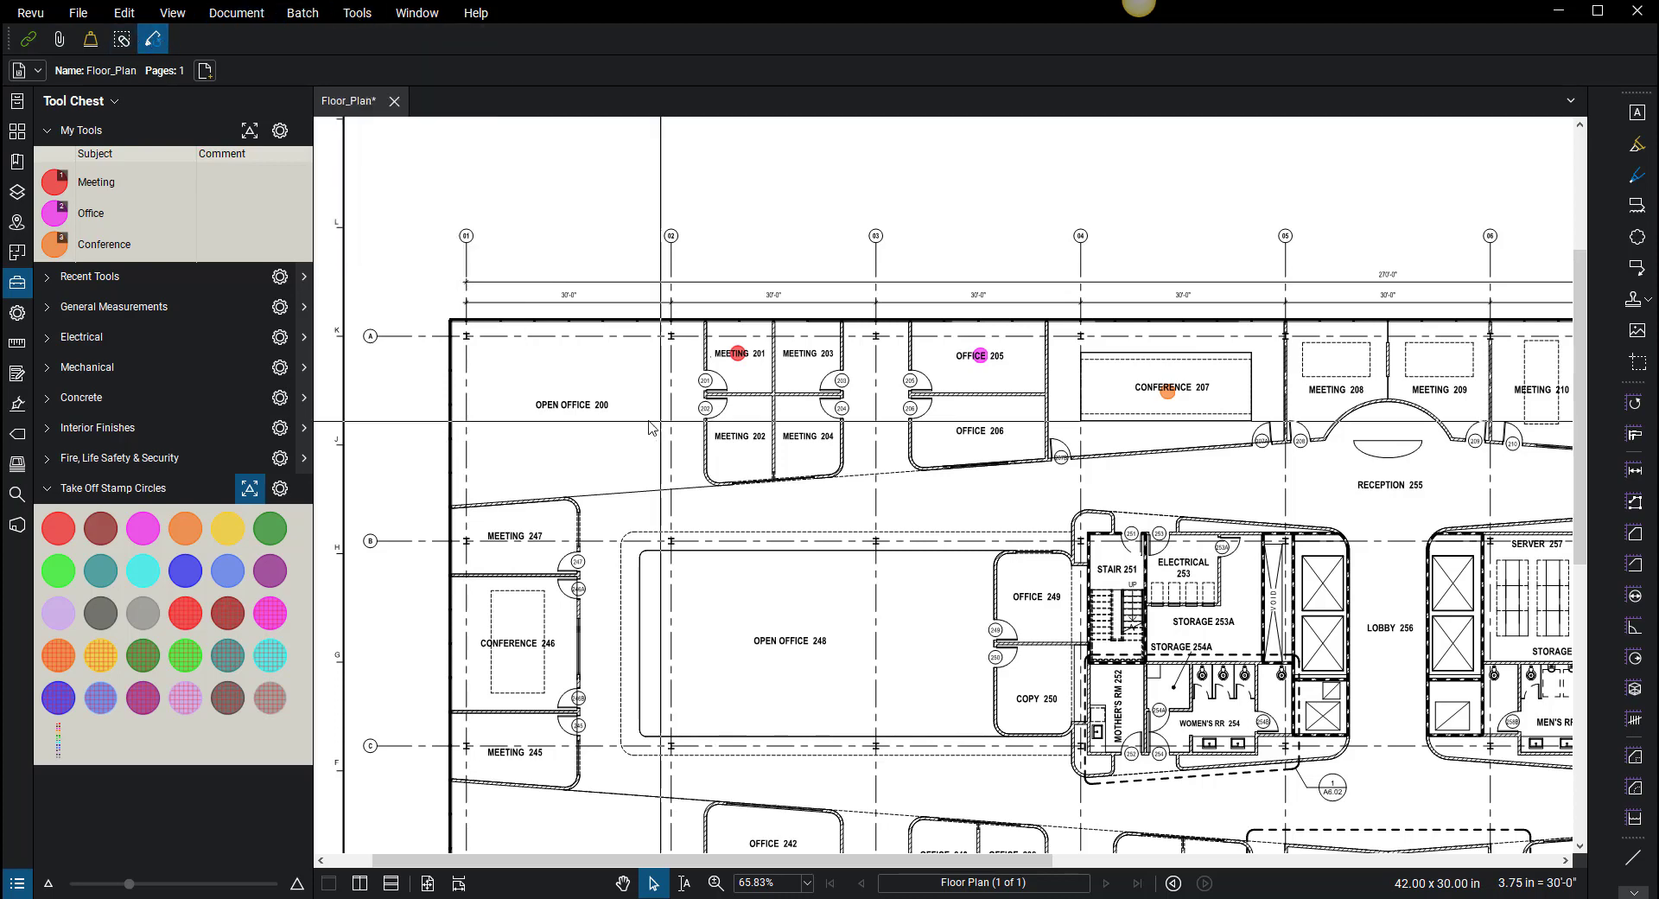
pyautogui.click(85, 185)
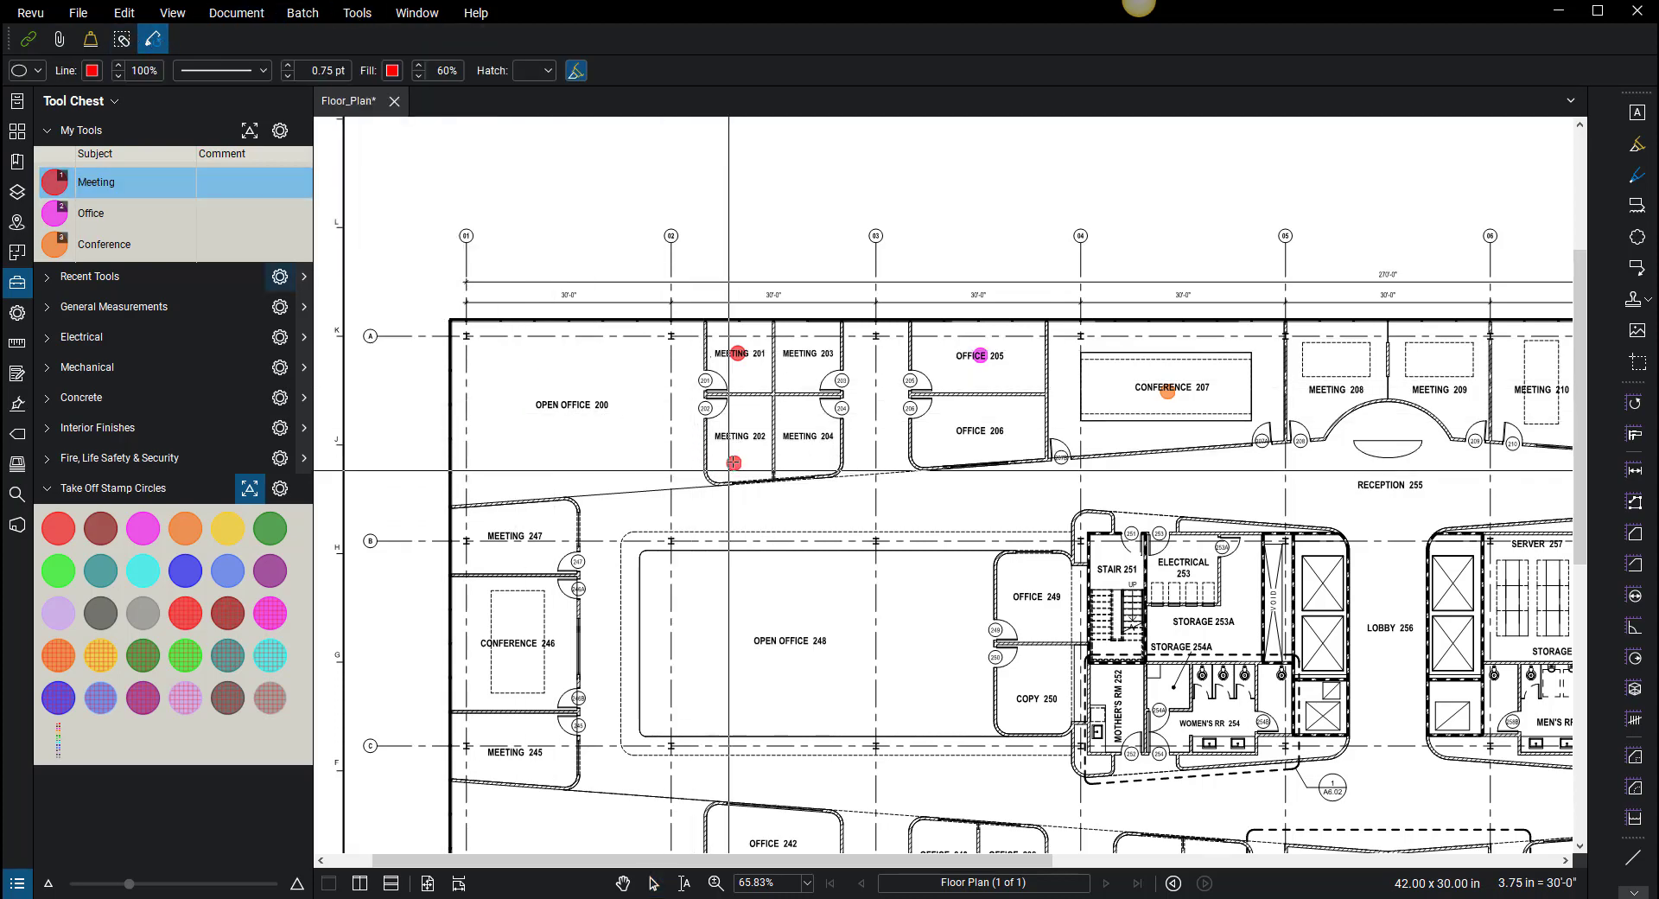
pyautogui.click(794, 355)
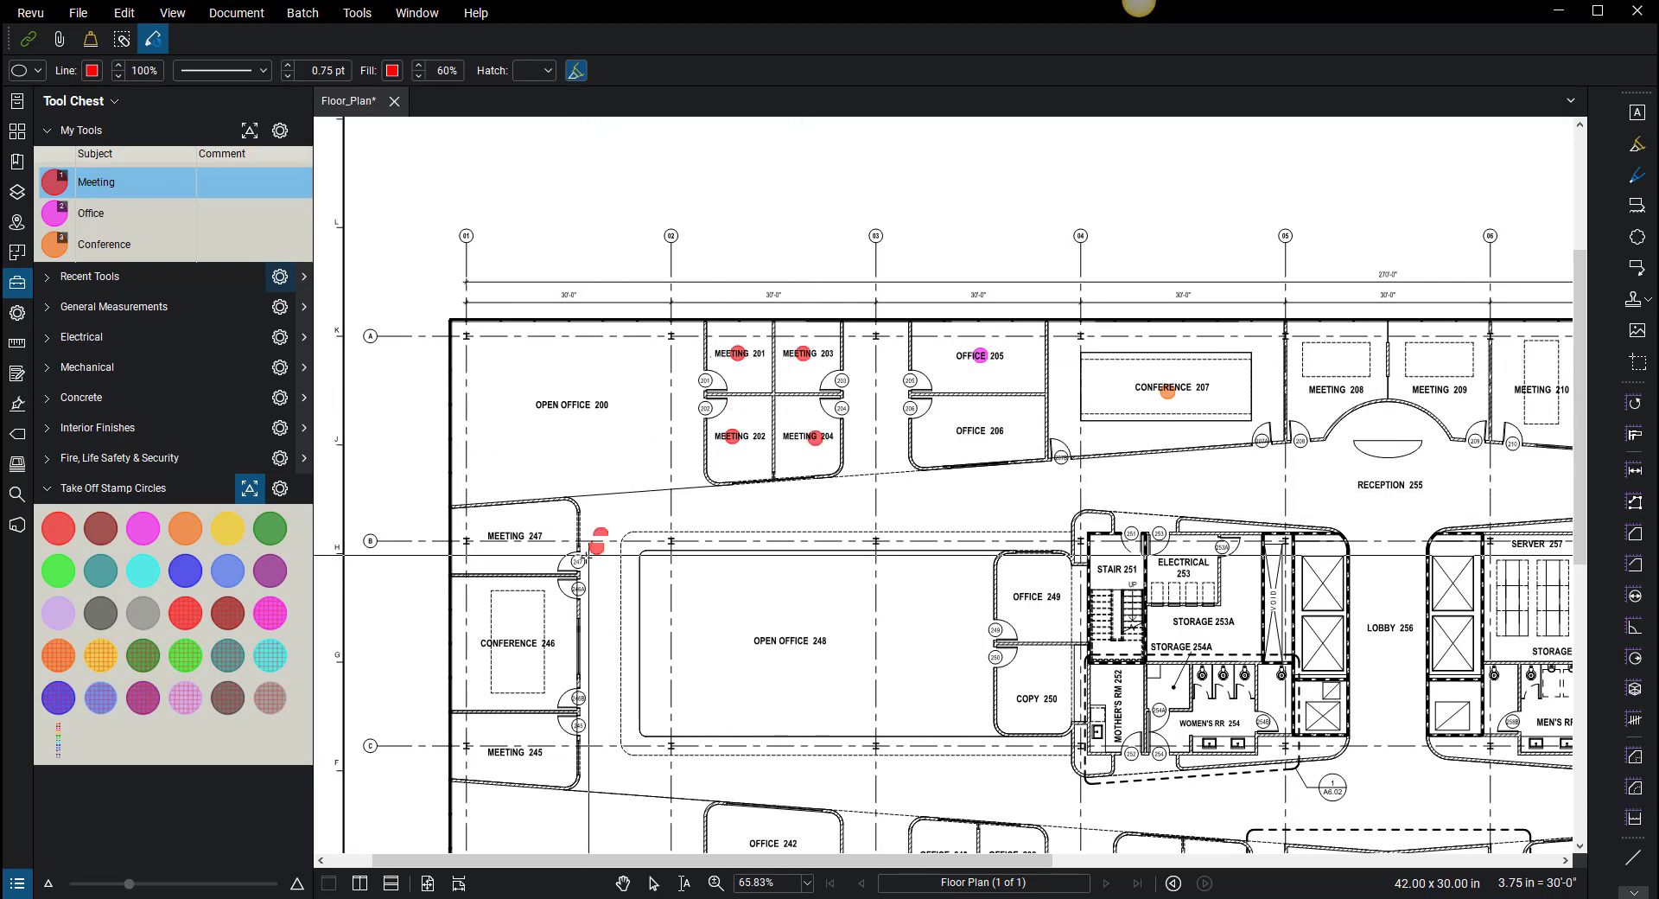
pyautogui.scroll(-2, 482, 416)
pyautogui.click(482, 431)
pyautogui.click(482, 654)
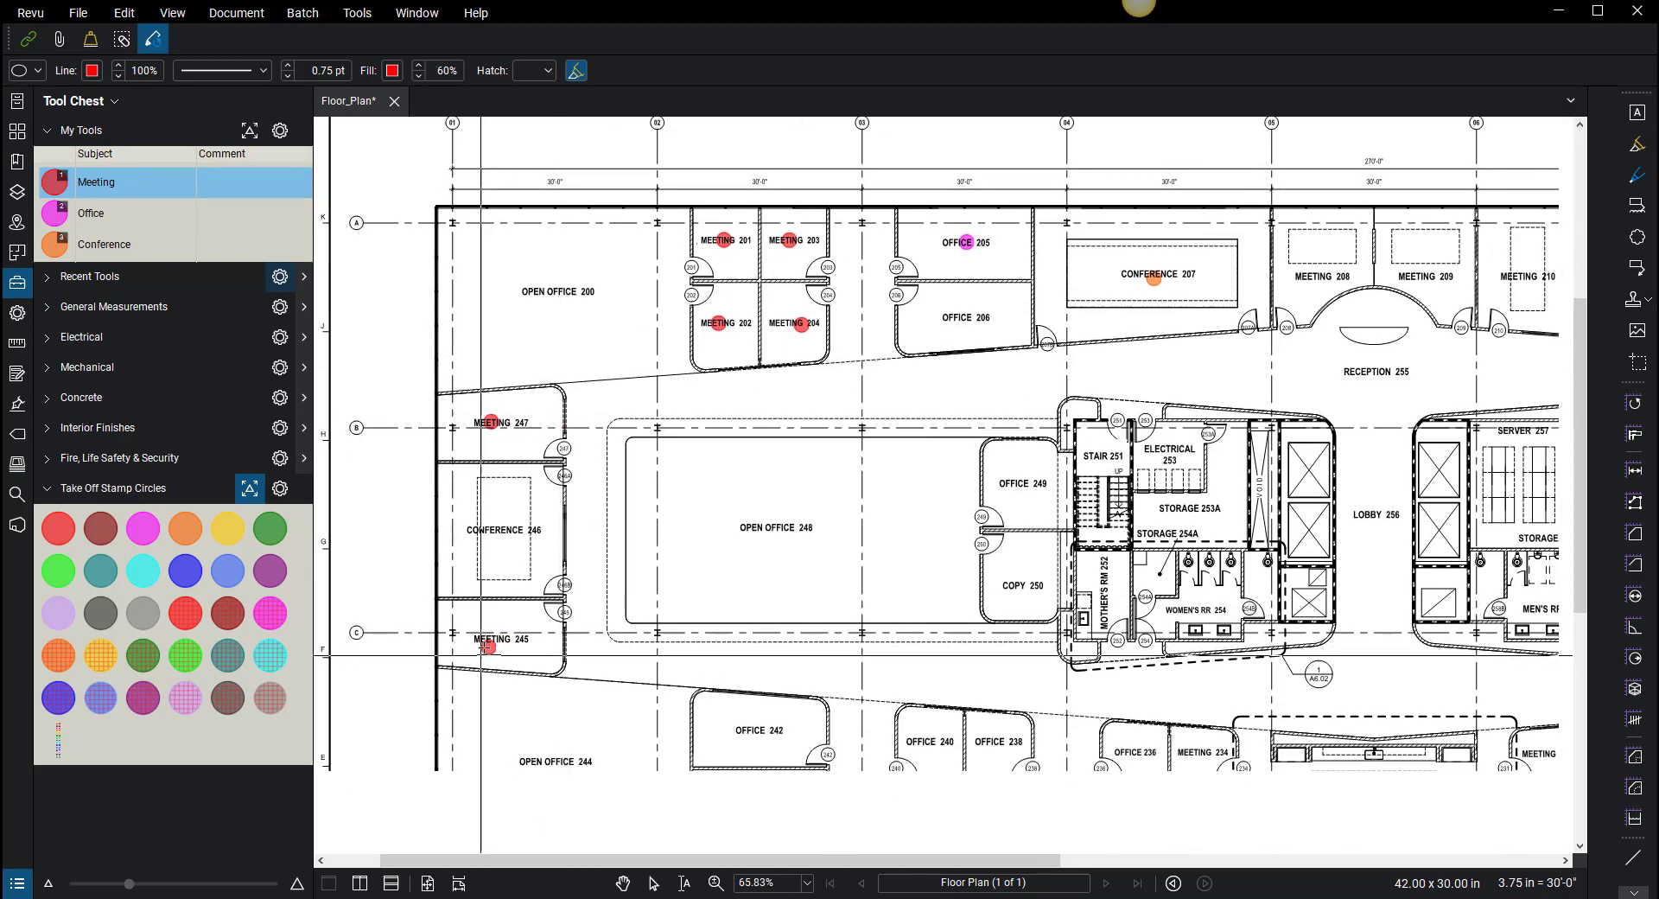
pyautogui.scroll(-2, 832, 642)
pyautogui.scroll(1, 833, 595)
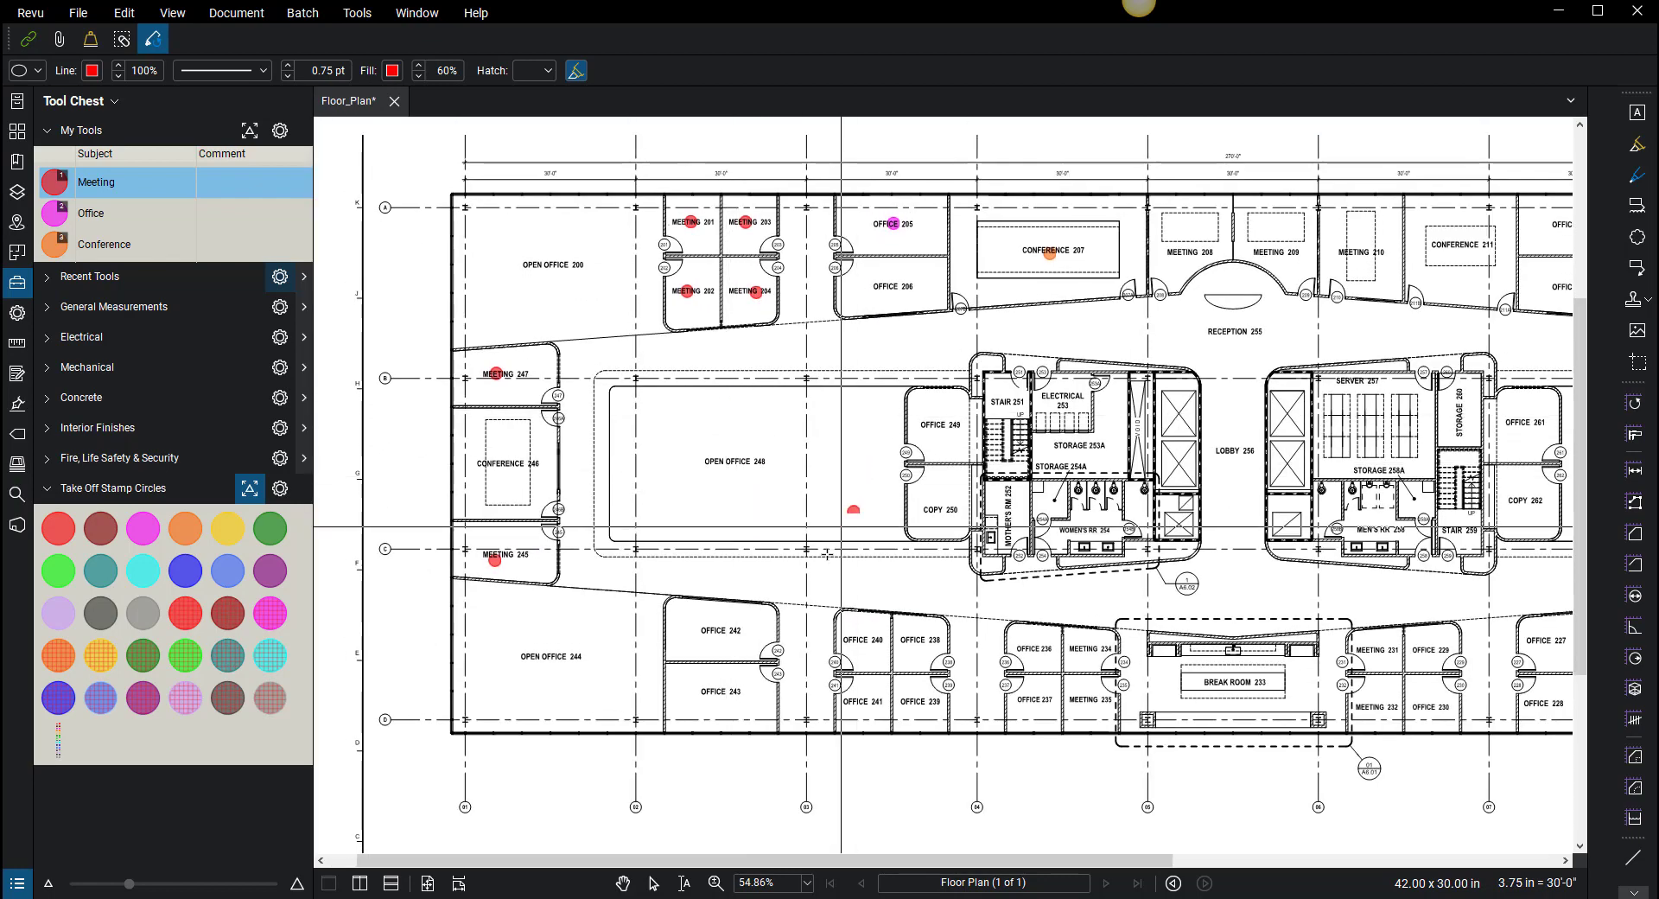
pyautogui.click(1087, 680)
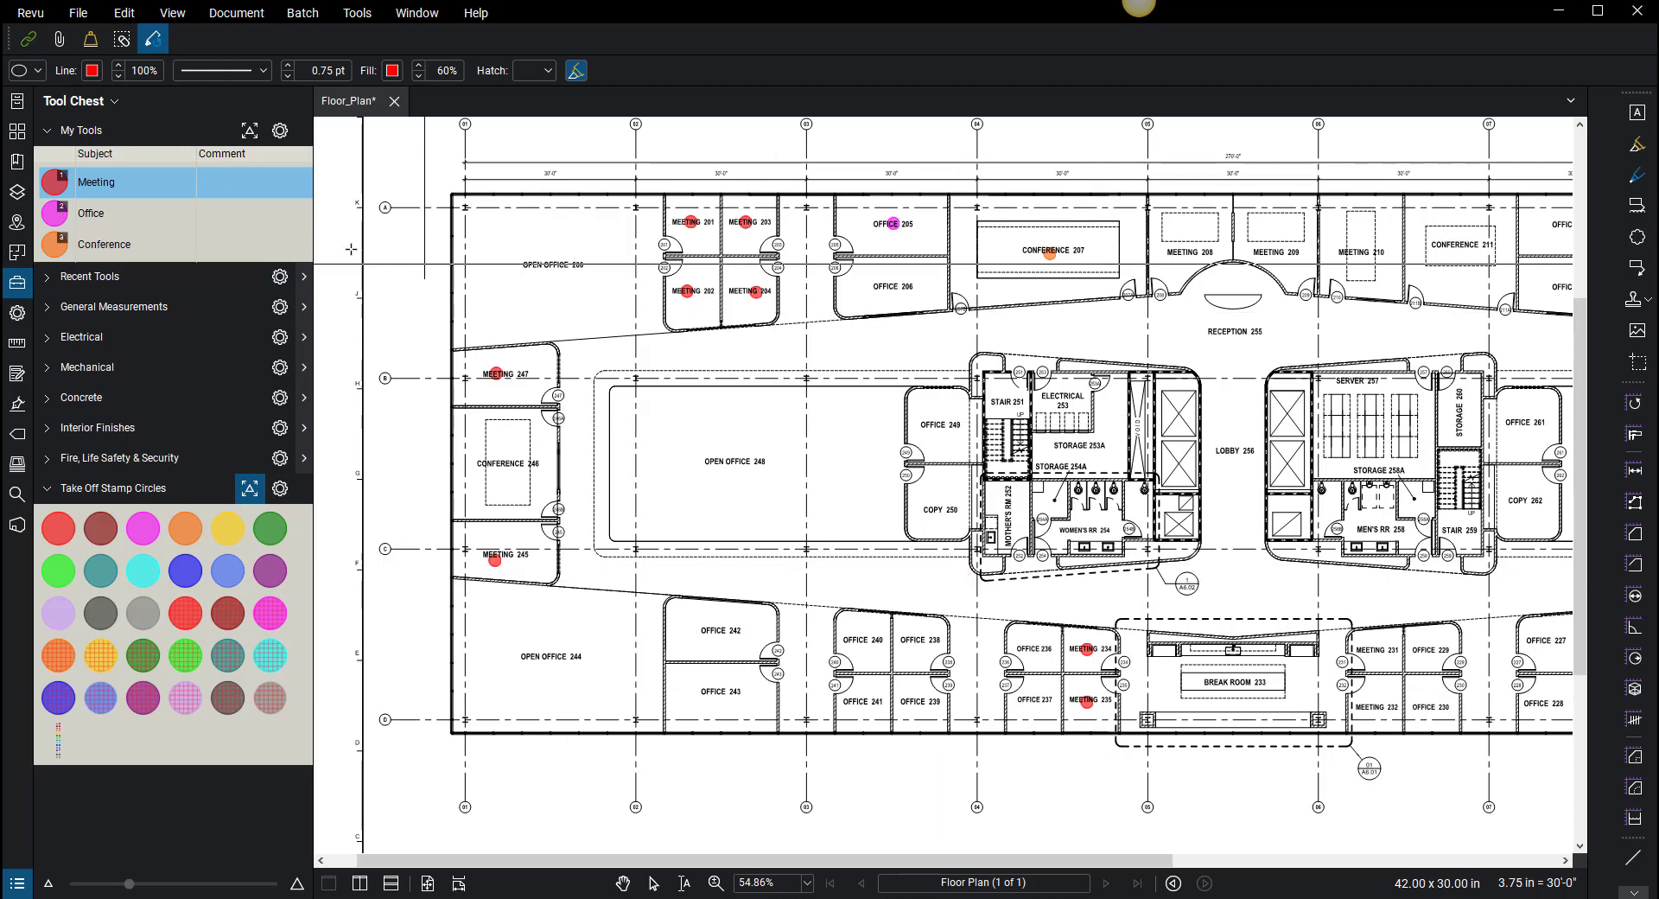
# - Stamp Office circles in Offices 238, 240, 241, 239, 243 and 242
pyautogui.click(115, 217)
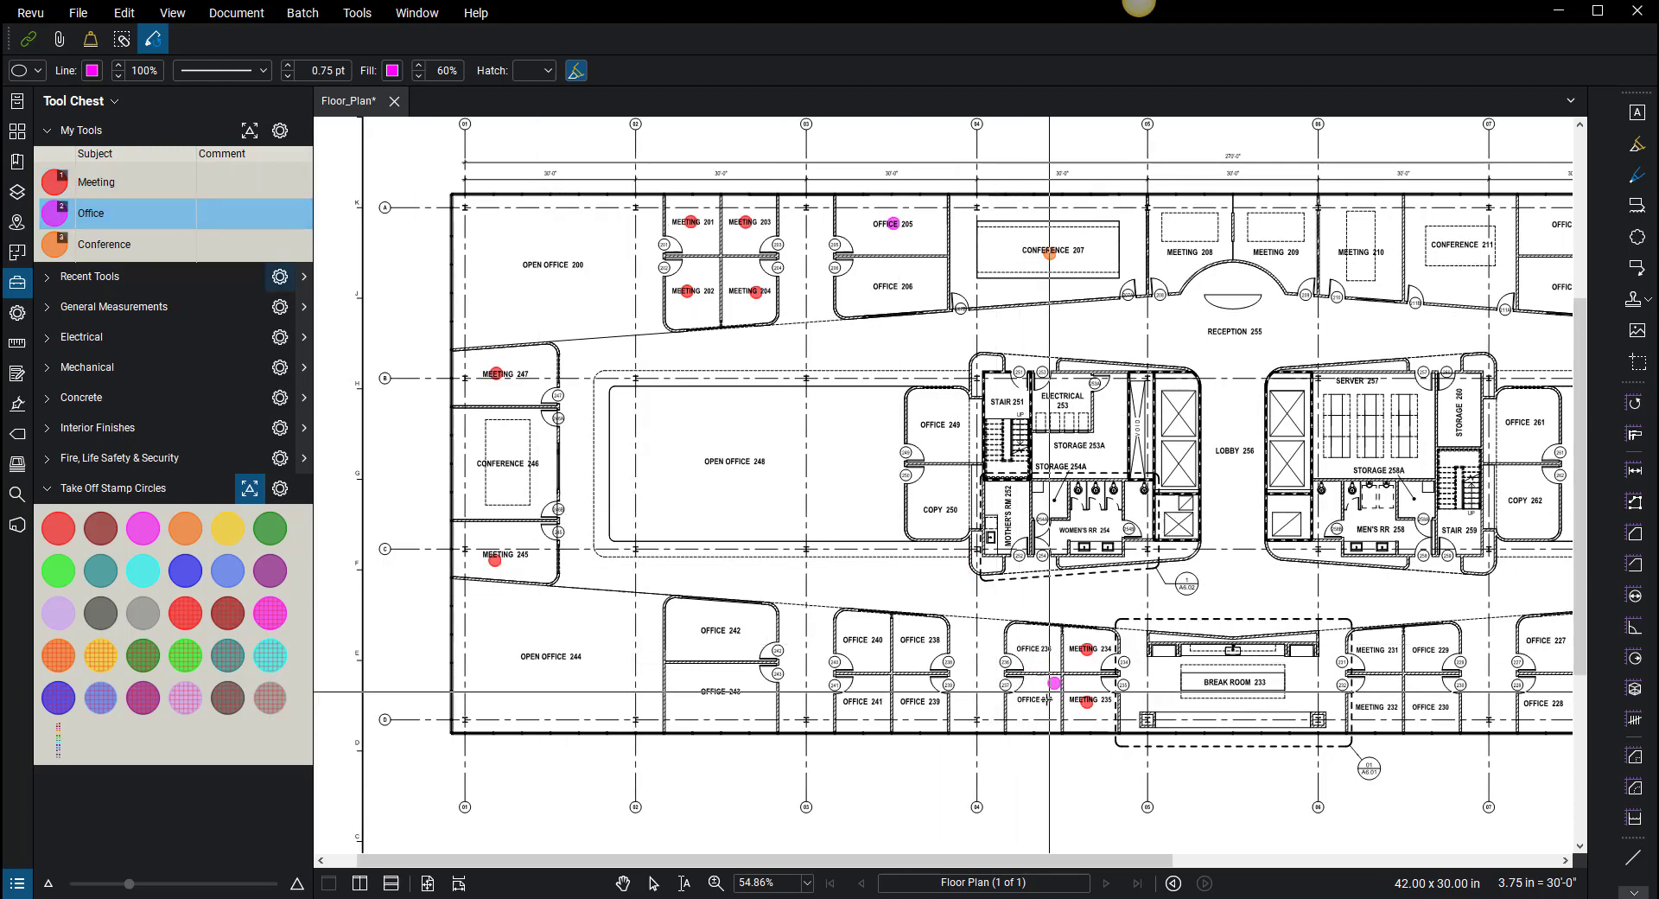
pyautogui.click(921, 636)
pyautogui.click(867, 639)
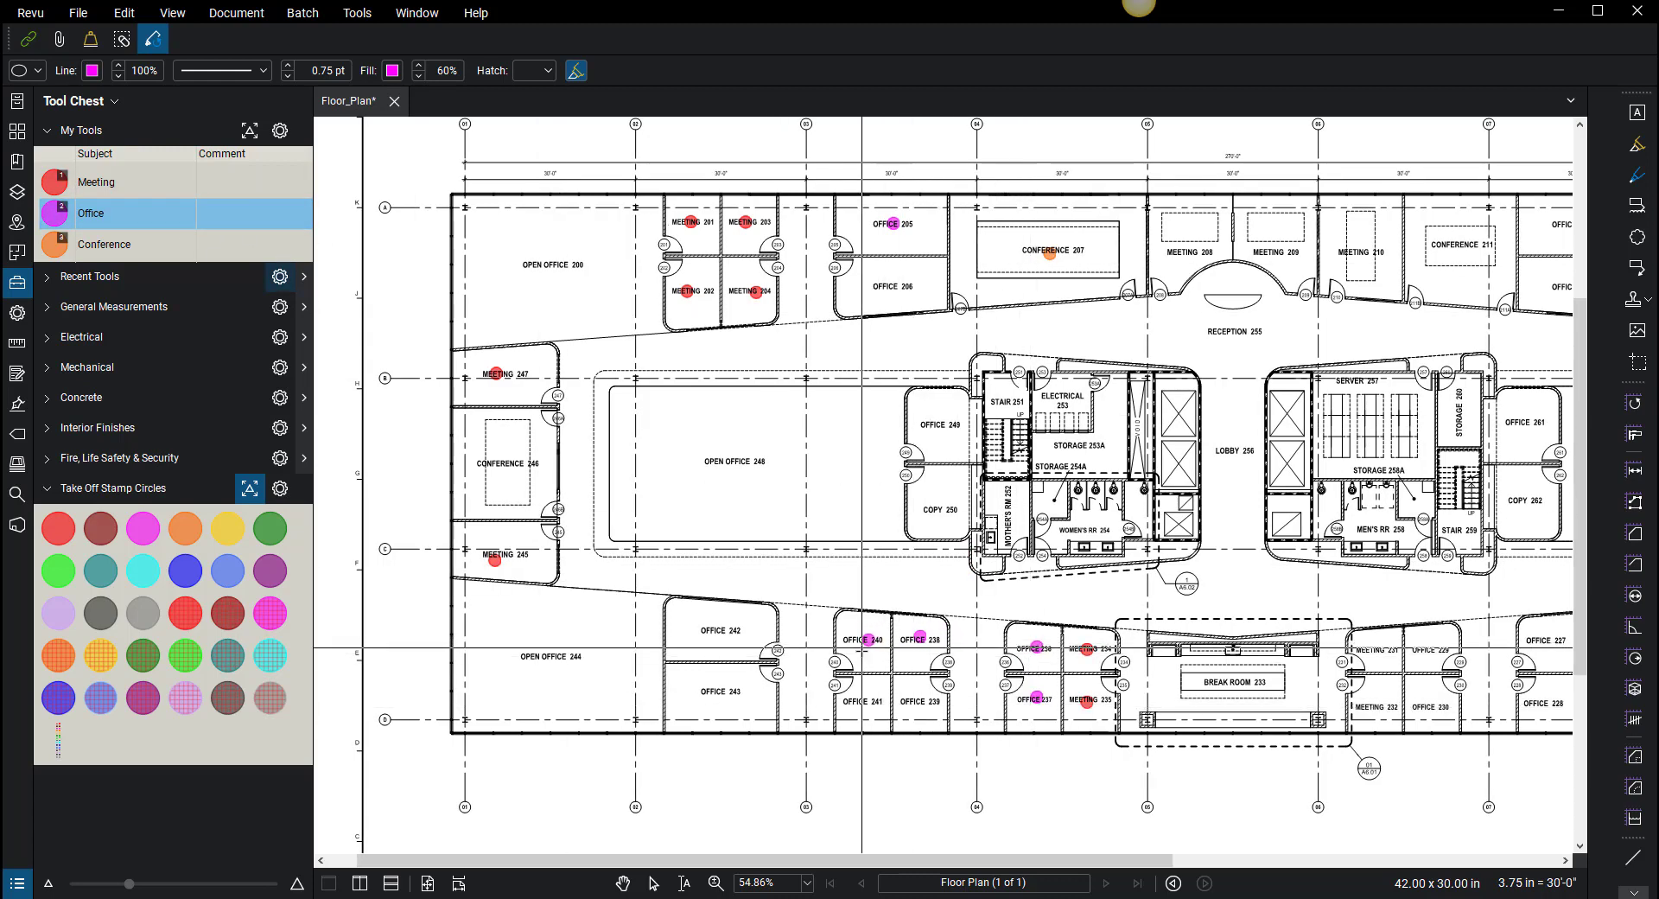
pyautogui.click(861, 702)
pyautogui.click(922, 702)
pyautogui.click(705, 693)
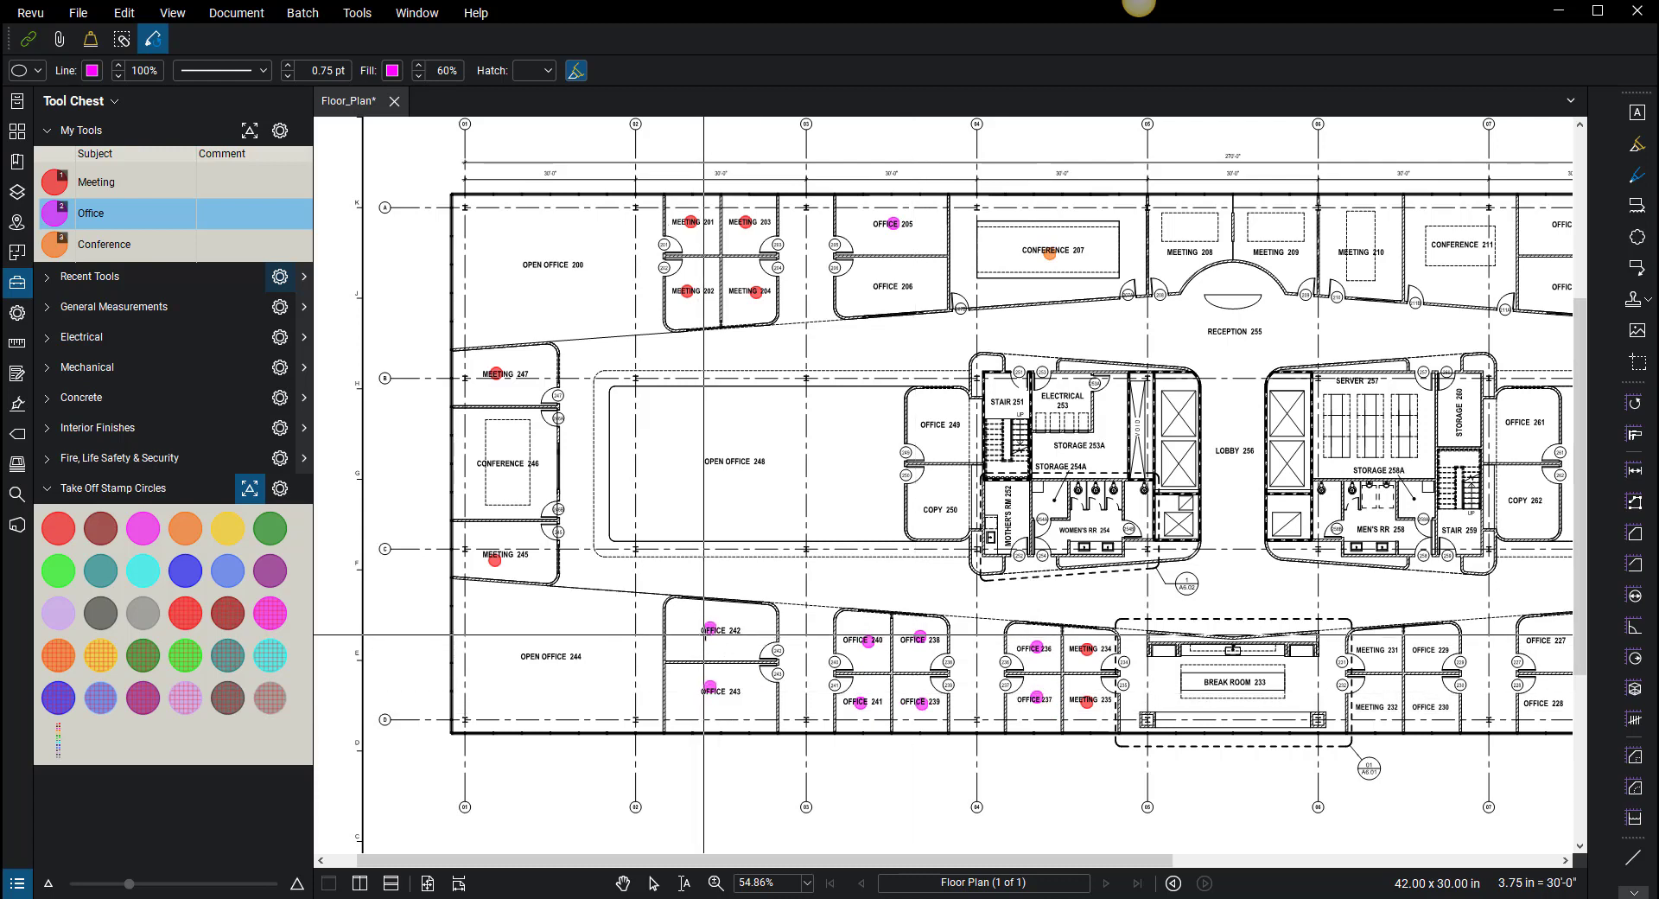
pyautogui.click(706, 638)
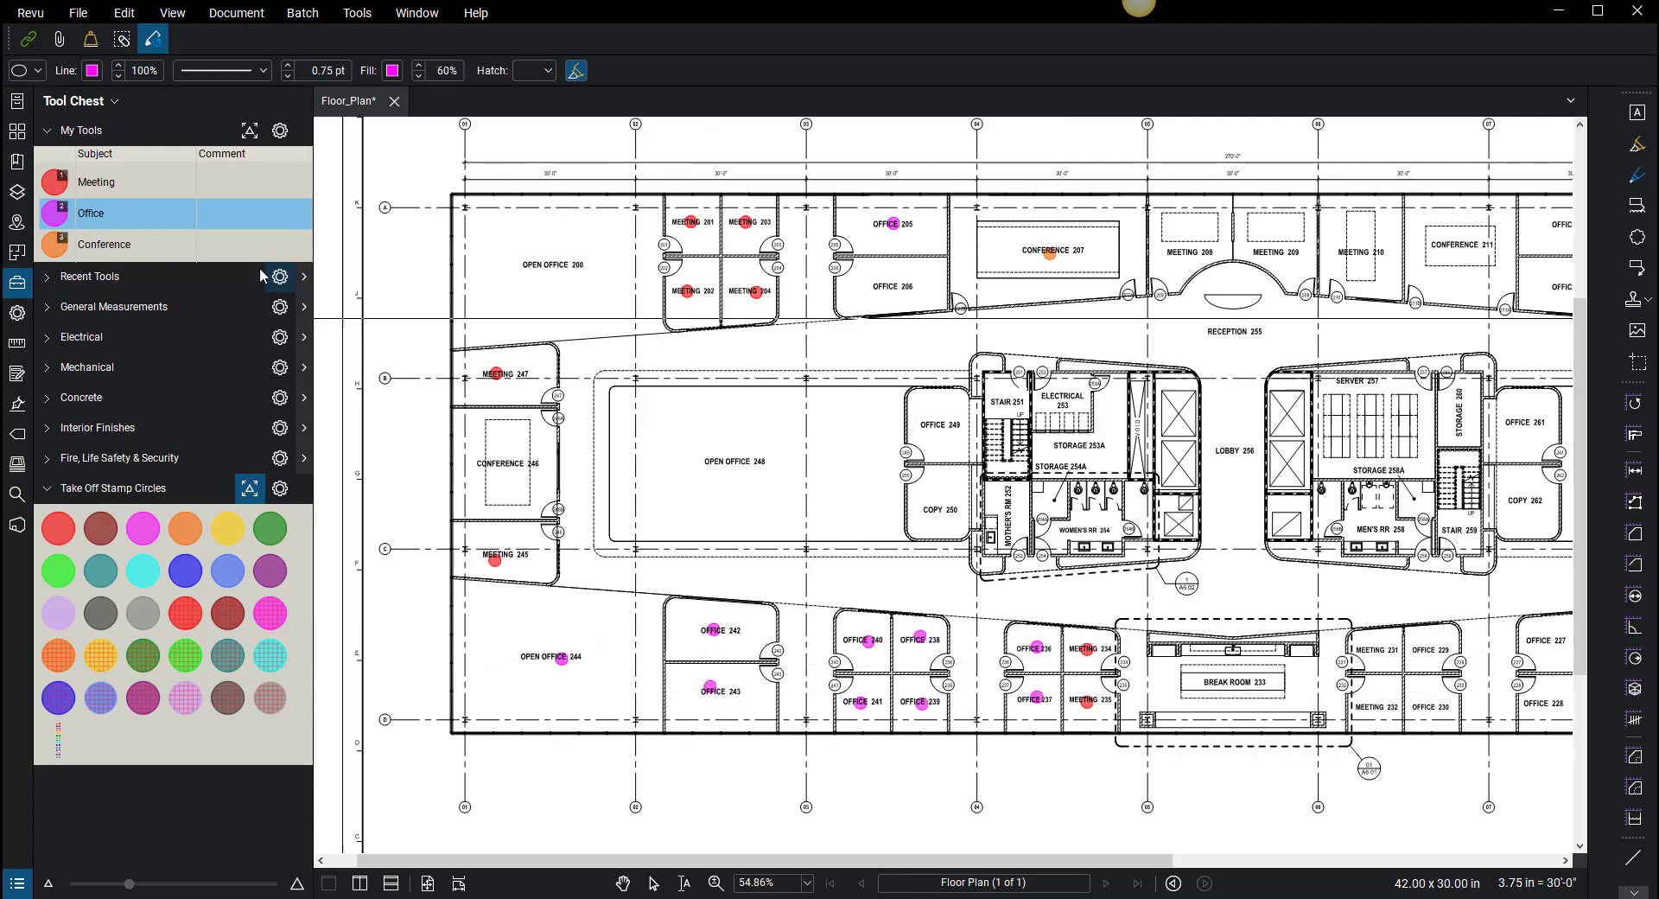
# - Stamp a Conference circle in 246 and Office circles in Office 249 and Copy 250
pyautogui.press('3')
pyautogui.click(510, 462)
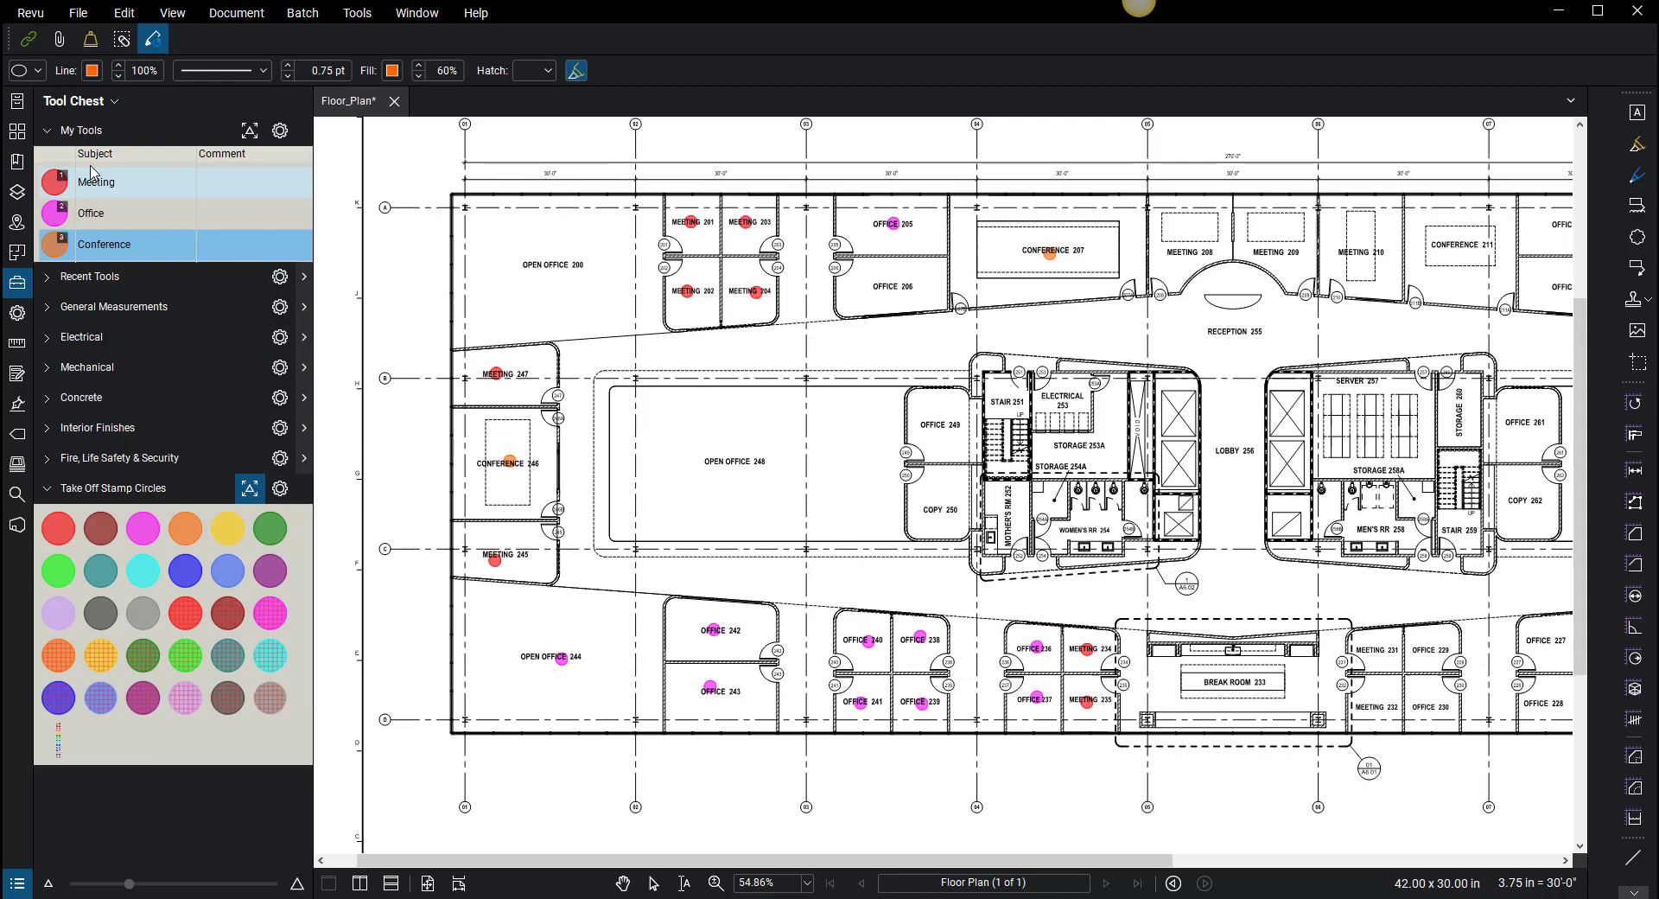
pyautogui.click(97, 214)
pyautogui.click(945, 425)
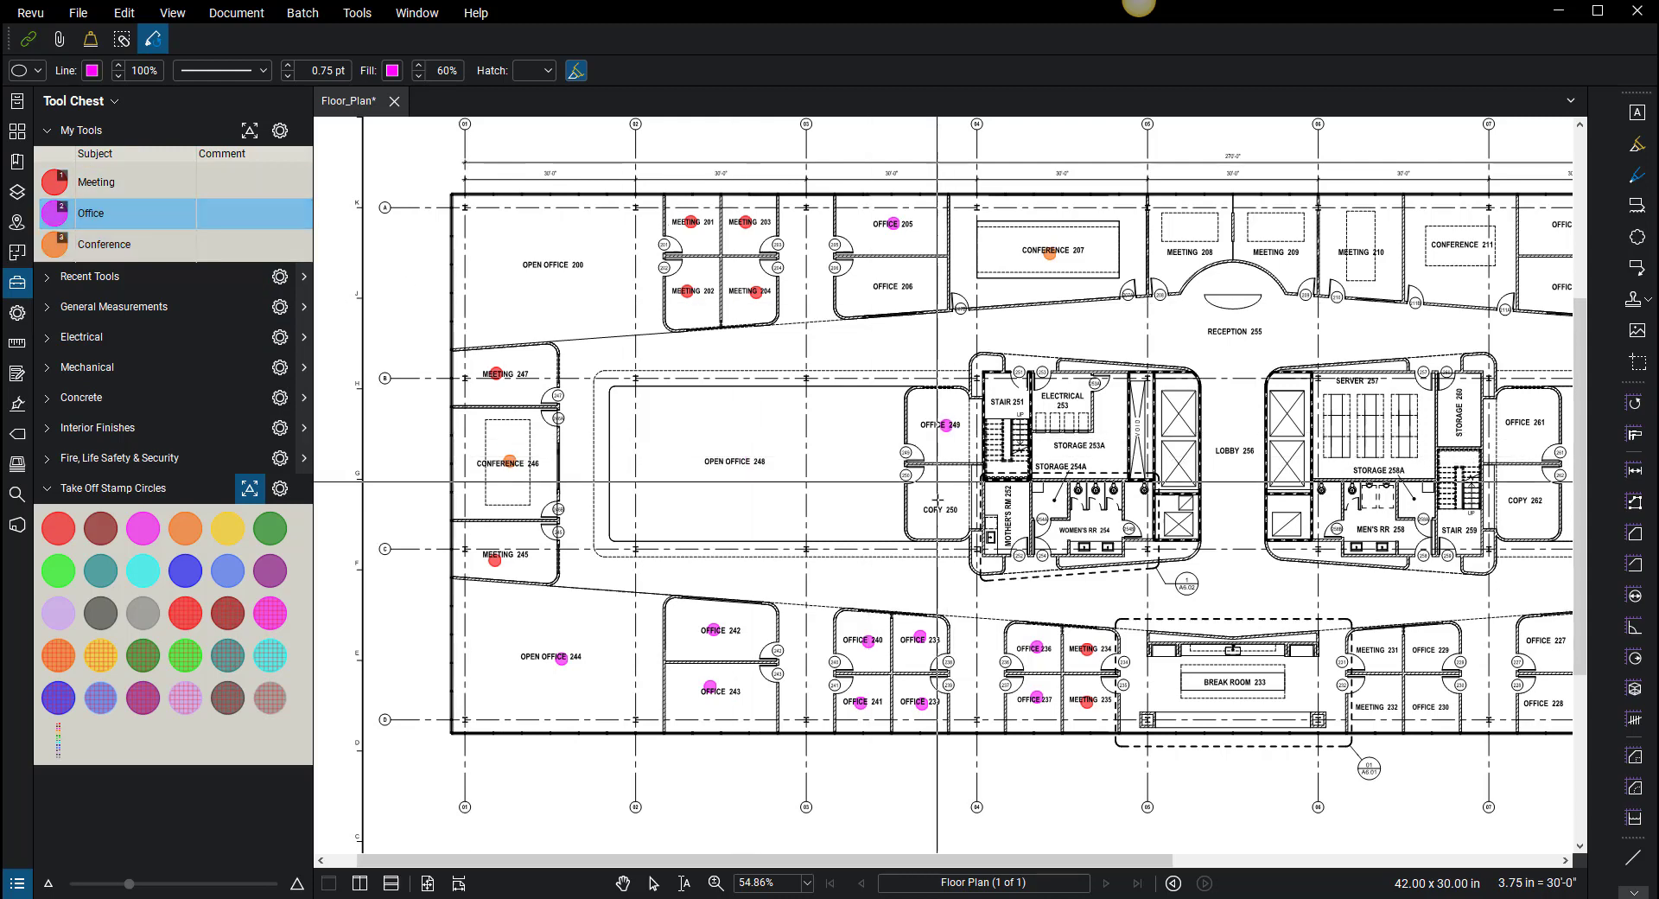
pyautogui.click(942, 510)
pyautogui.press('Escape')
pyautogui.click(562, 659)
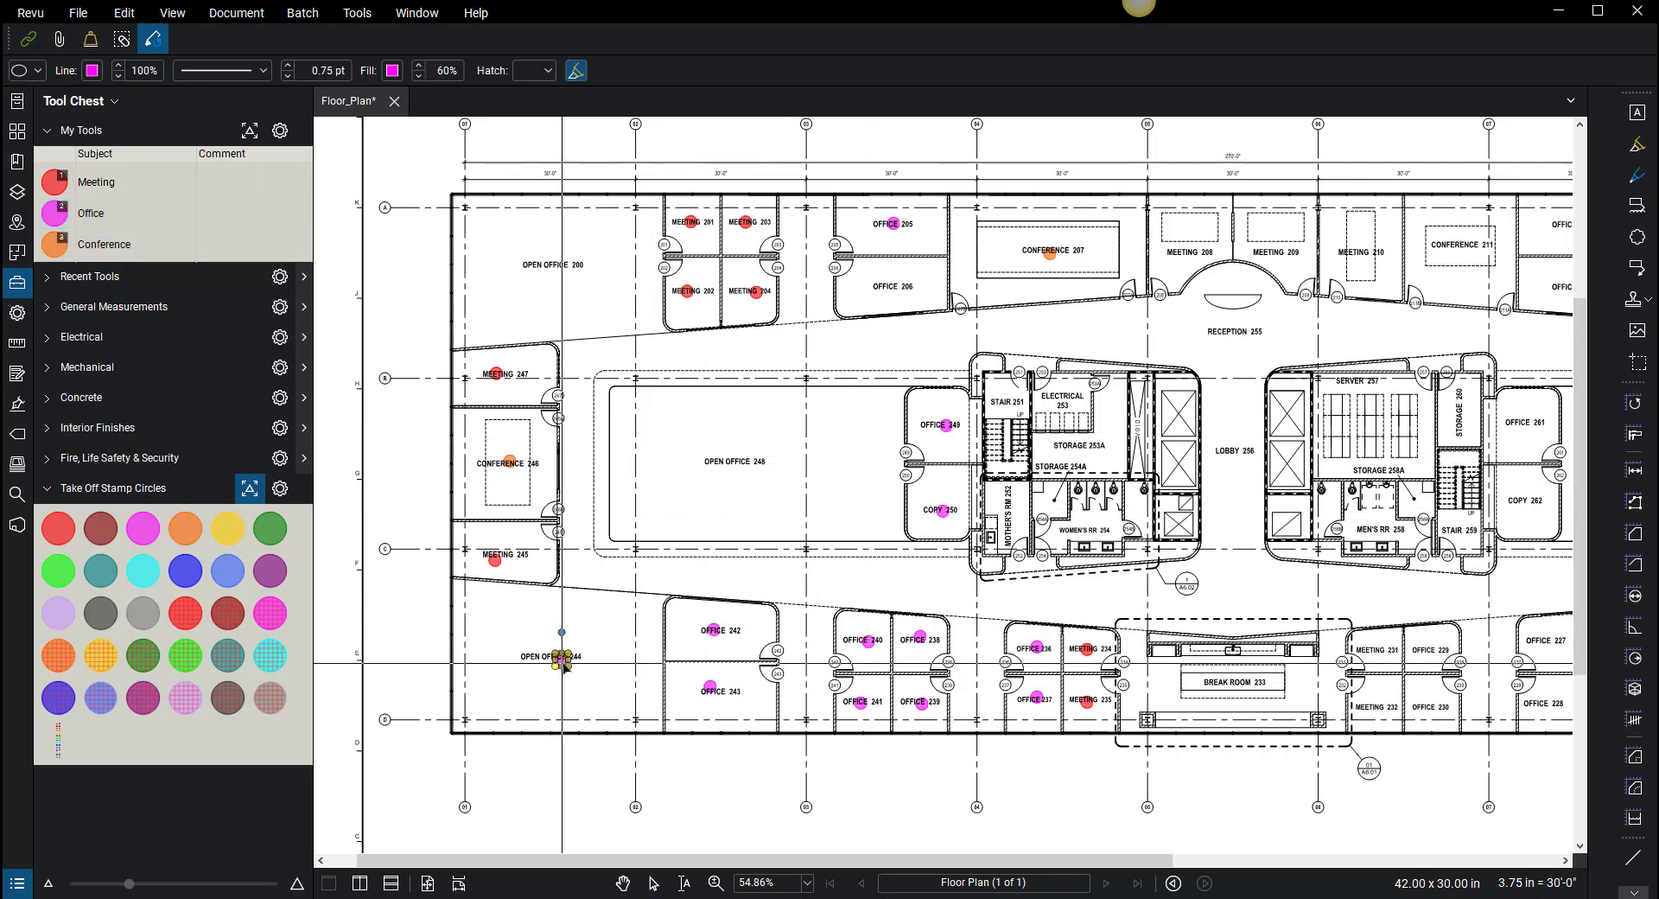
pyautogui.click(97, 214)
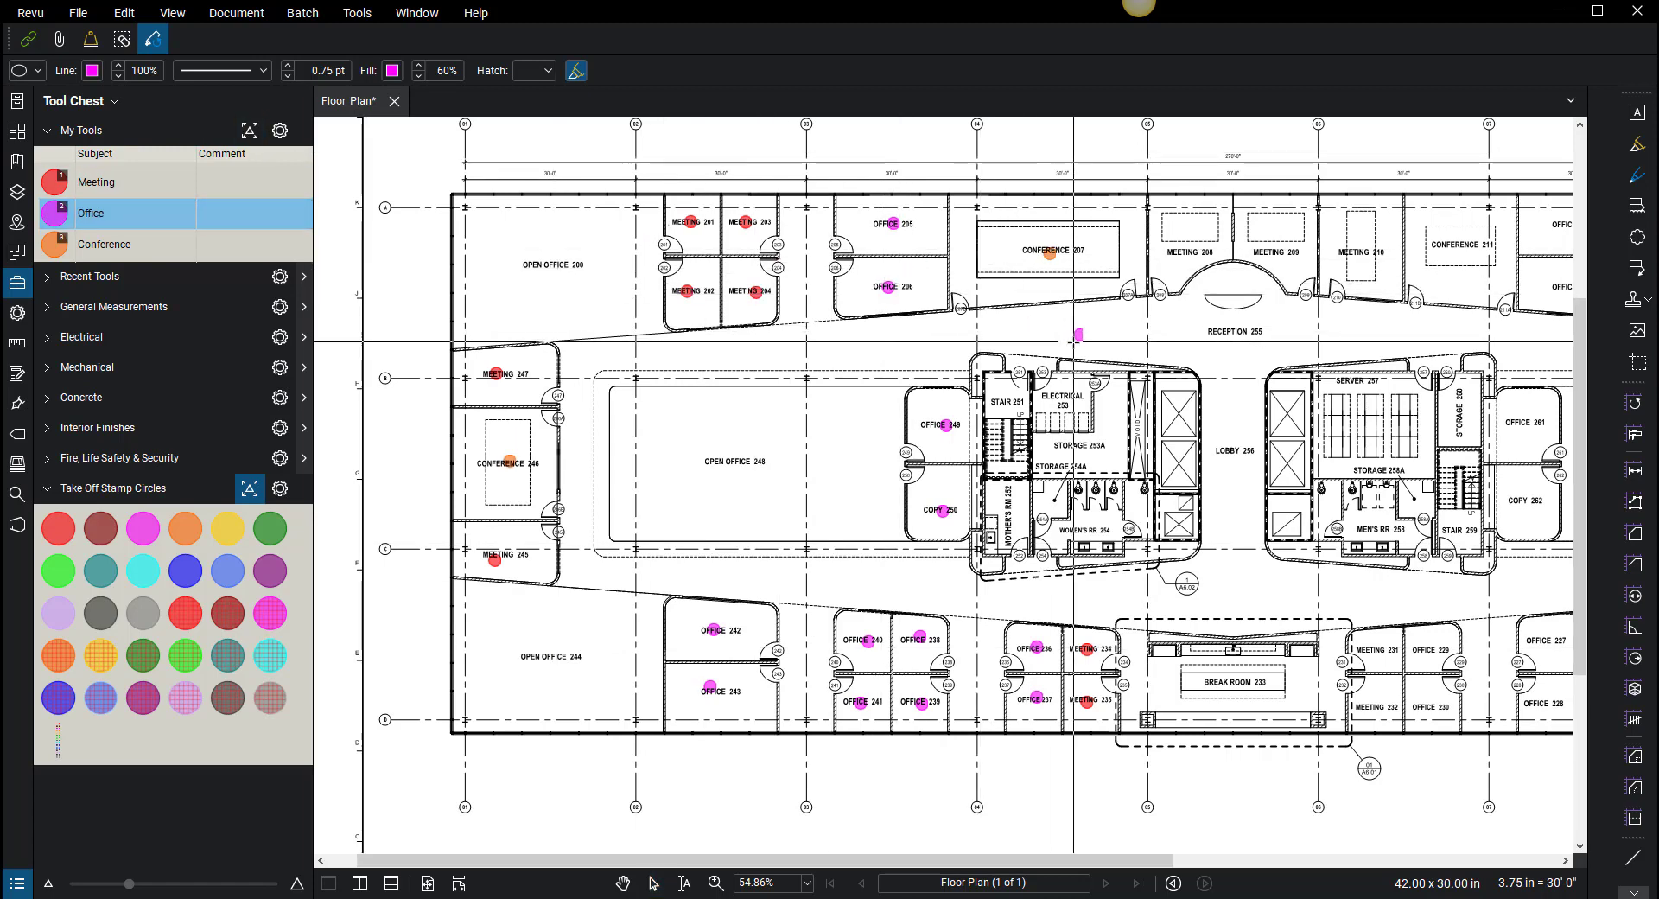
pyautogui.hscroll(5, 779, 319)
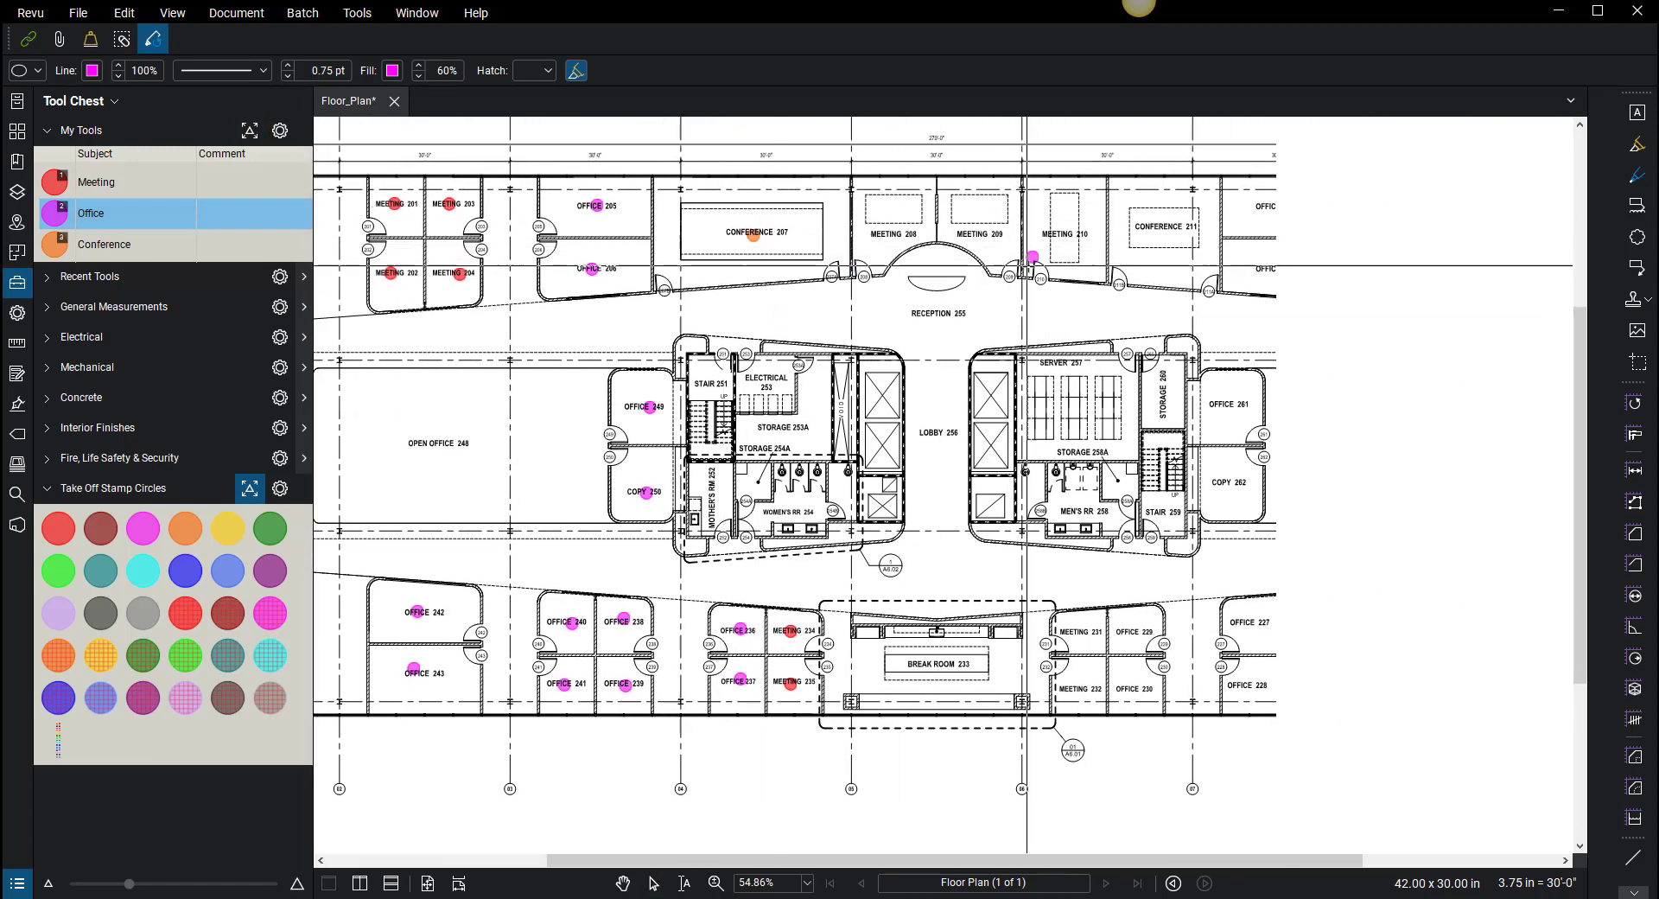
pyautogui.hscroll(2, 996, 264)
# - Stamp Meeting circles in Meetings 208, 209, 210, 215 and 217
pyautogui.click(158, 191)
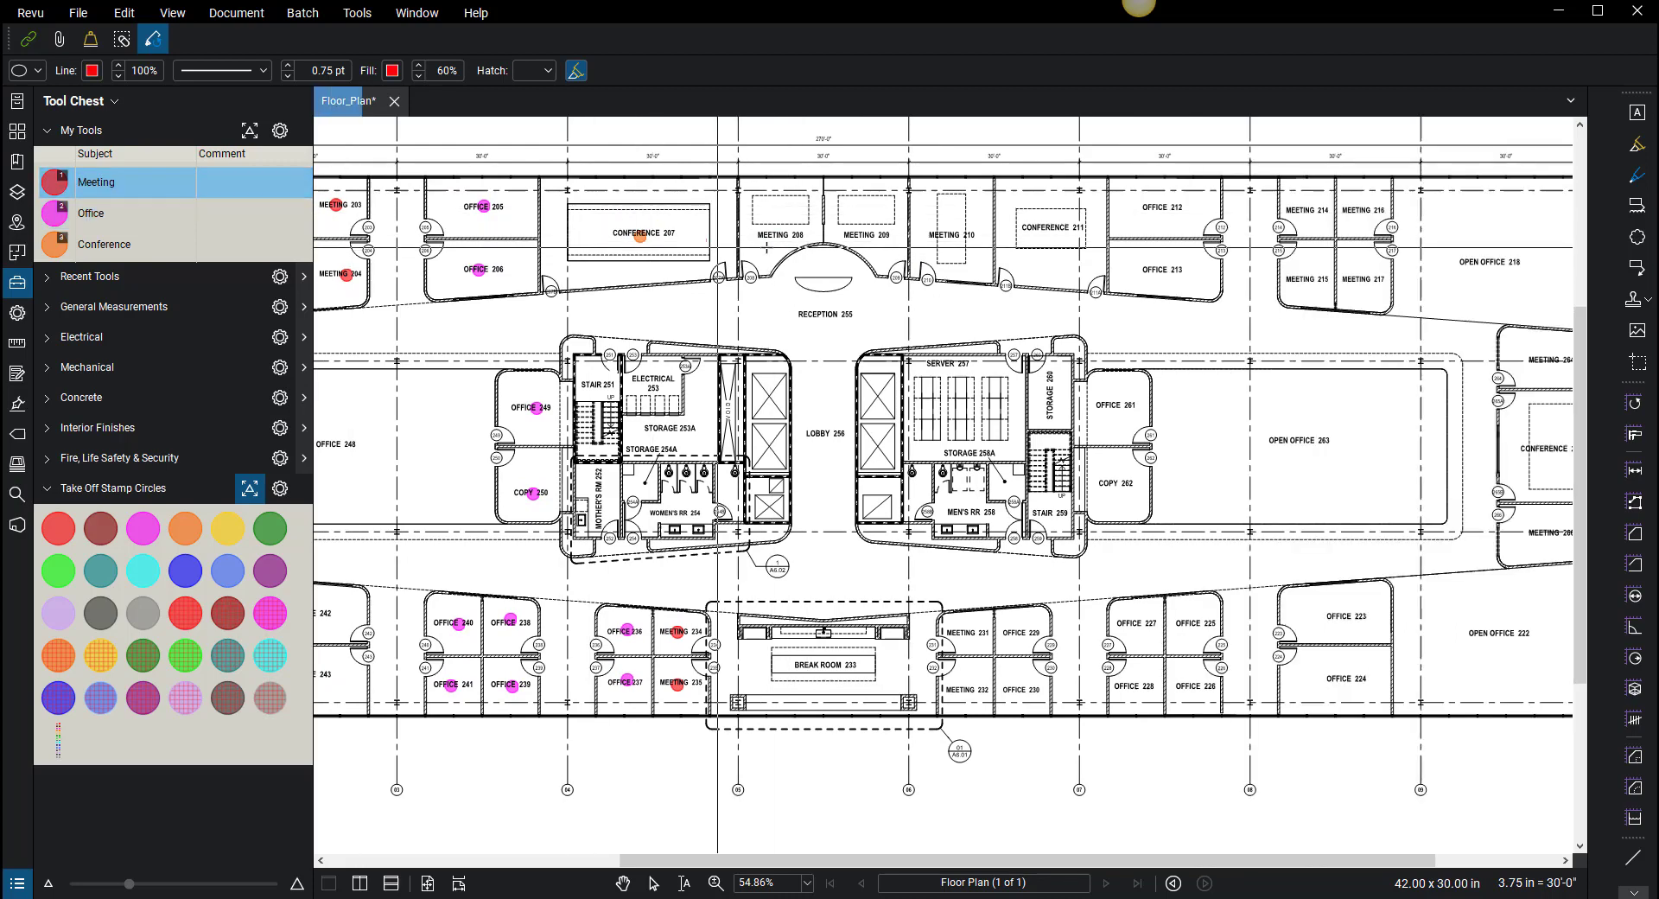
pyautogui.click(777, 234)
pyautogui.click(856, 236)
pyautogui.click(950, 235)
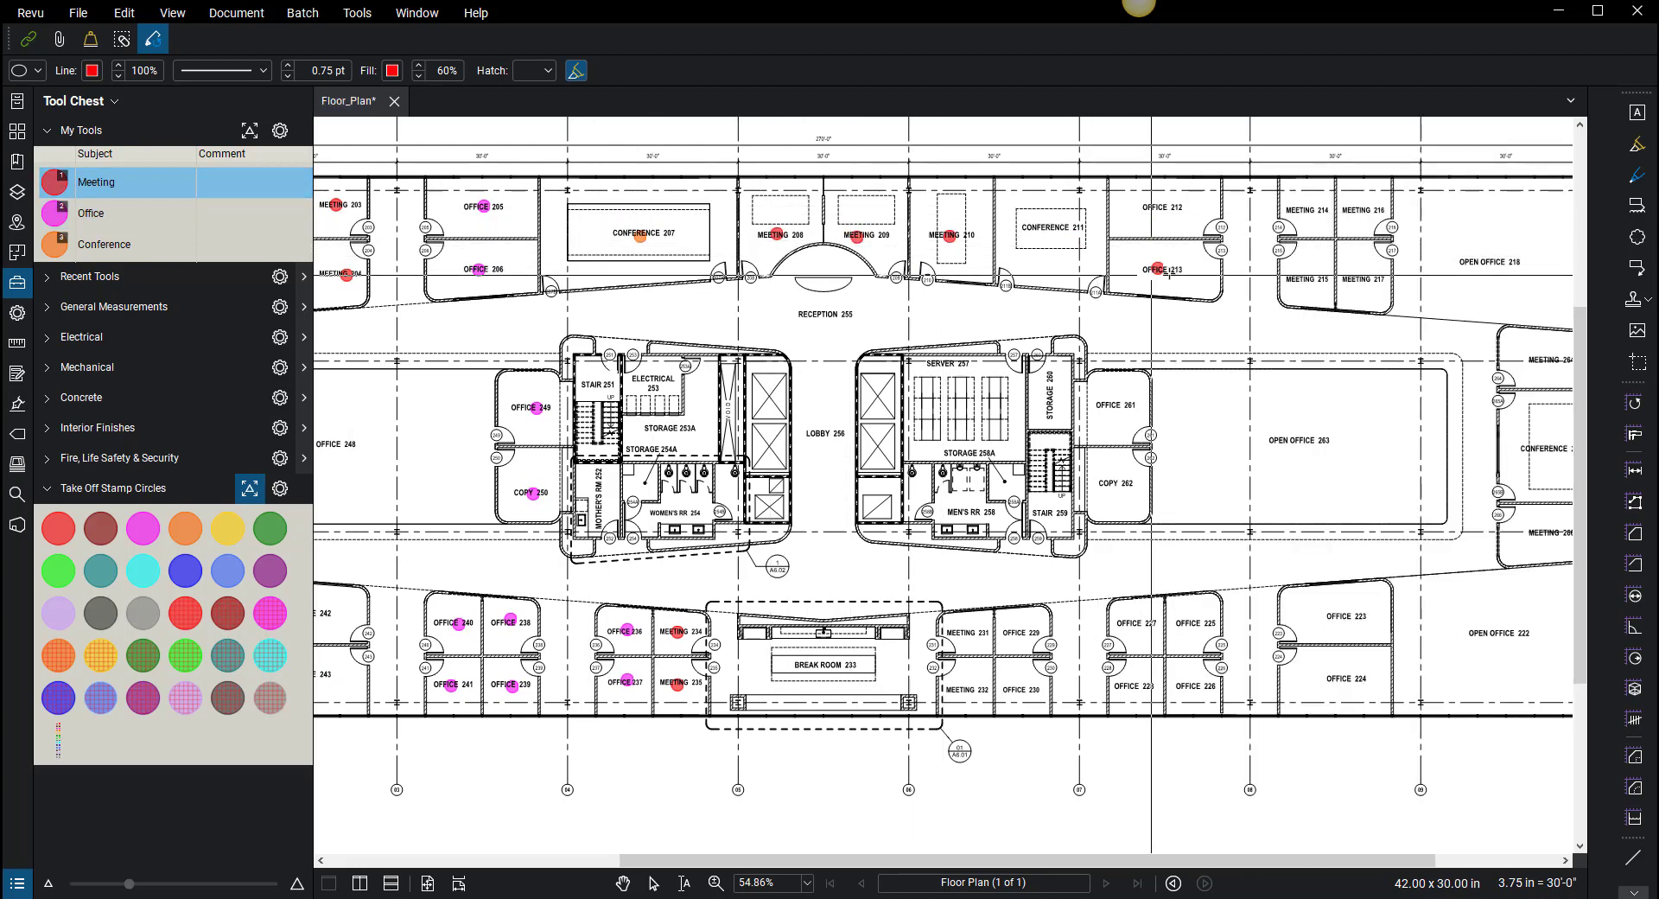
pyautogui.click(1304, 277)
pyautogui.click(1350, 281)
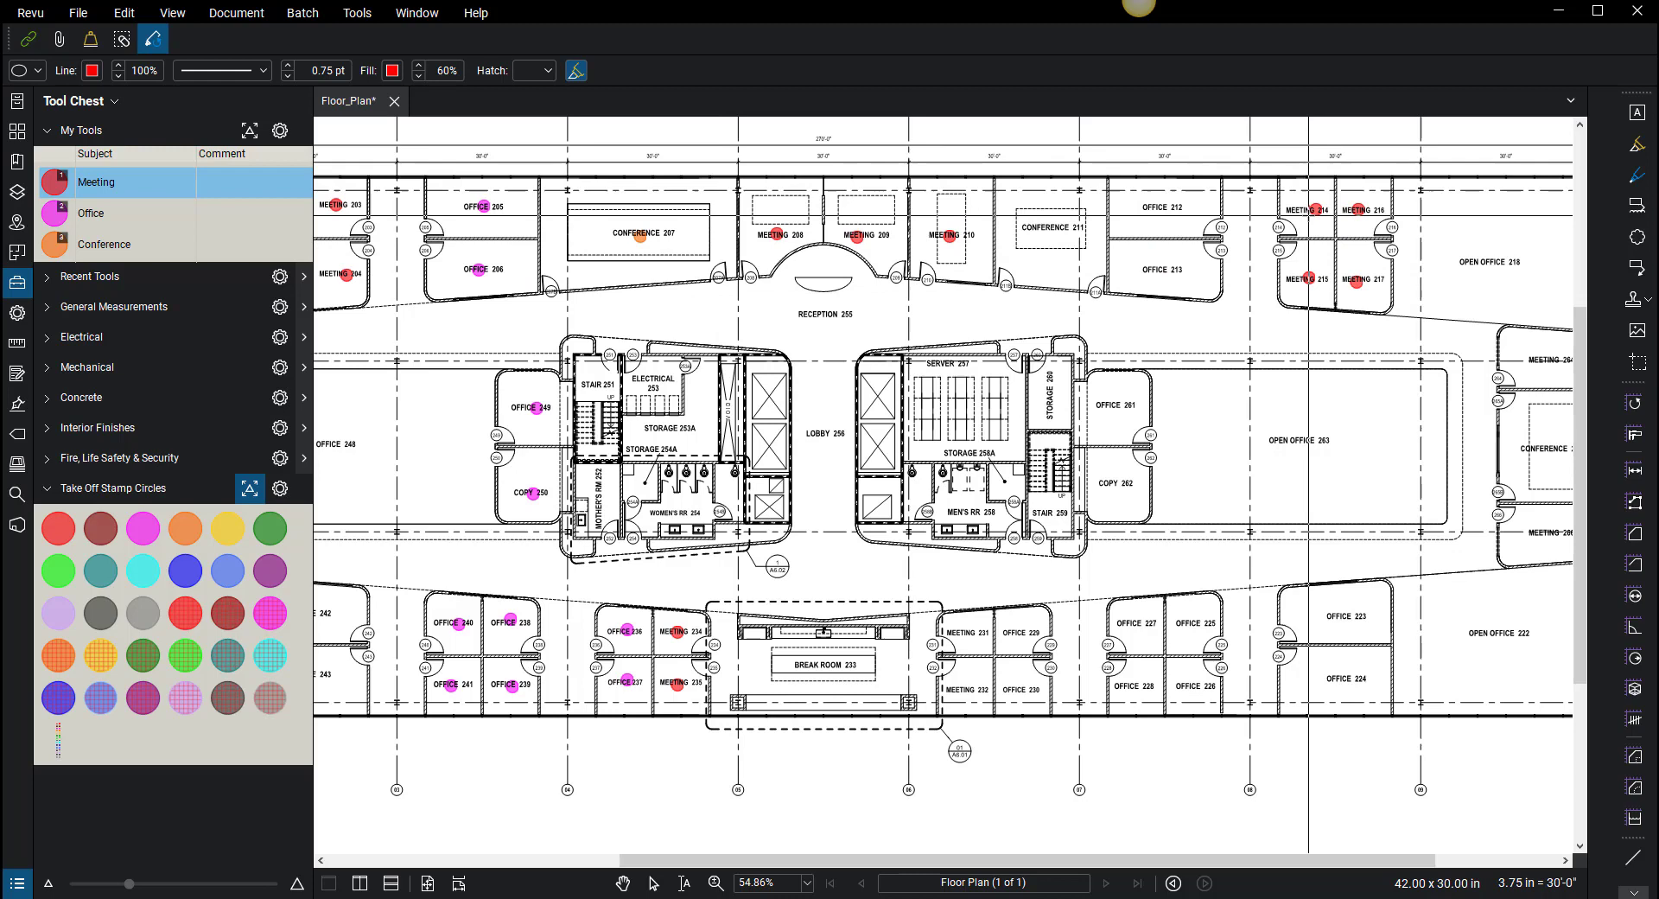
# - Stamp Office circles in 212 and 213 and a Conference circle in 211
pyautogui.click(197, 214)
pyautogui.click(1159, 209)
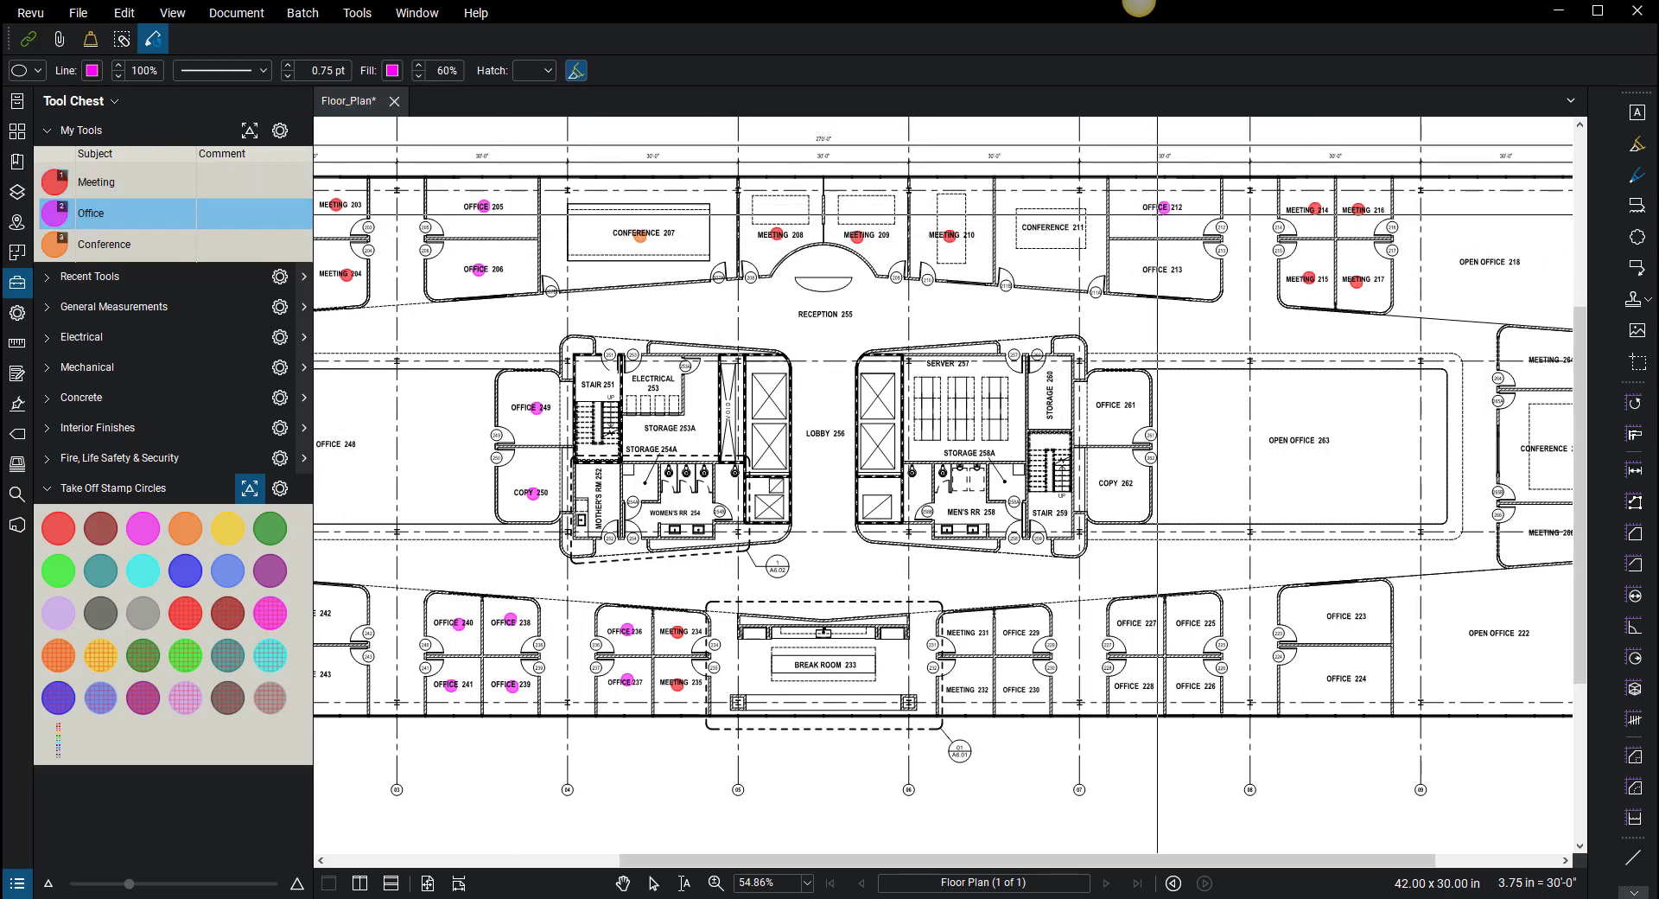
pyautogui.click(1158, 270)
pyautogui.click(74, 247)
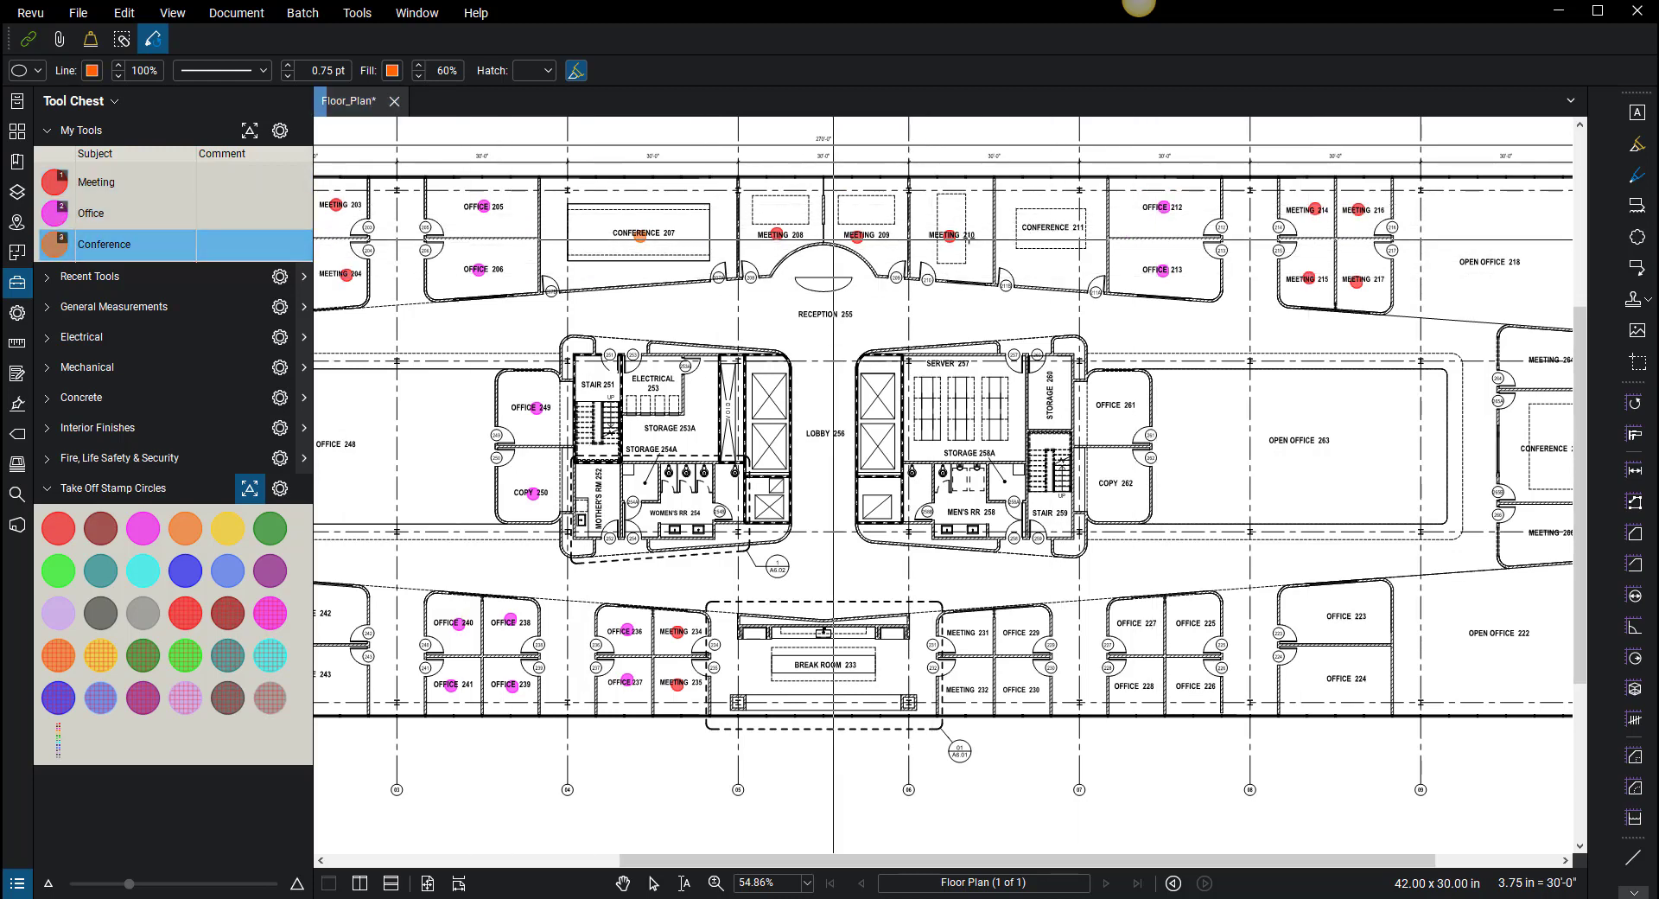
pyautogui.click(1034, 219)
# - Stamp Meeting circles in Meetings 231 and 232
pyautogui.scroll(4, 1104, 551)
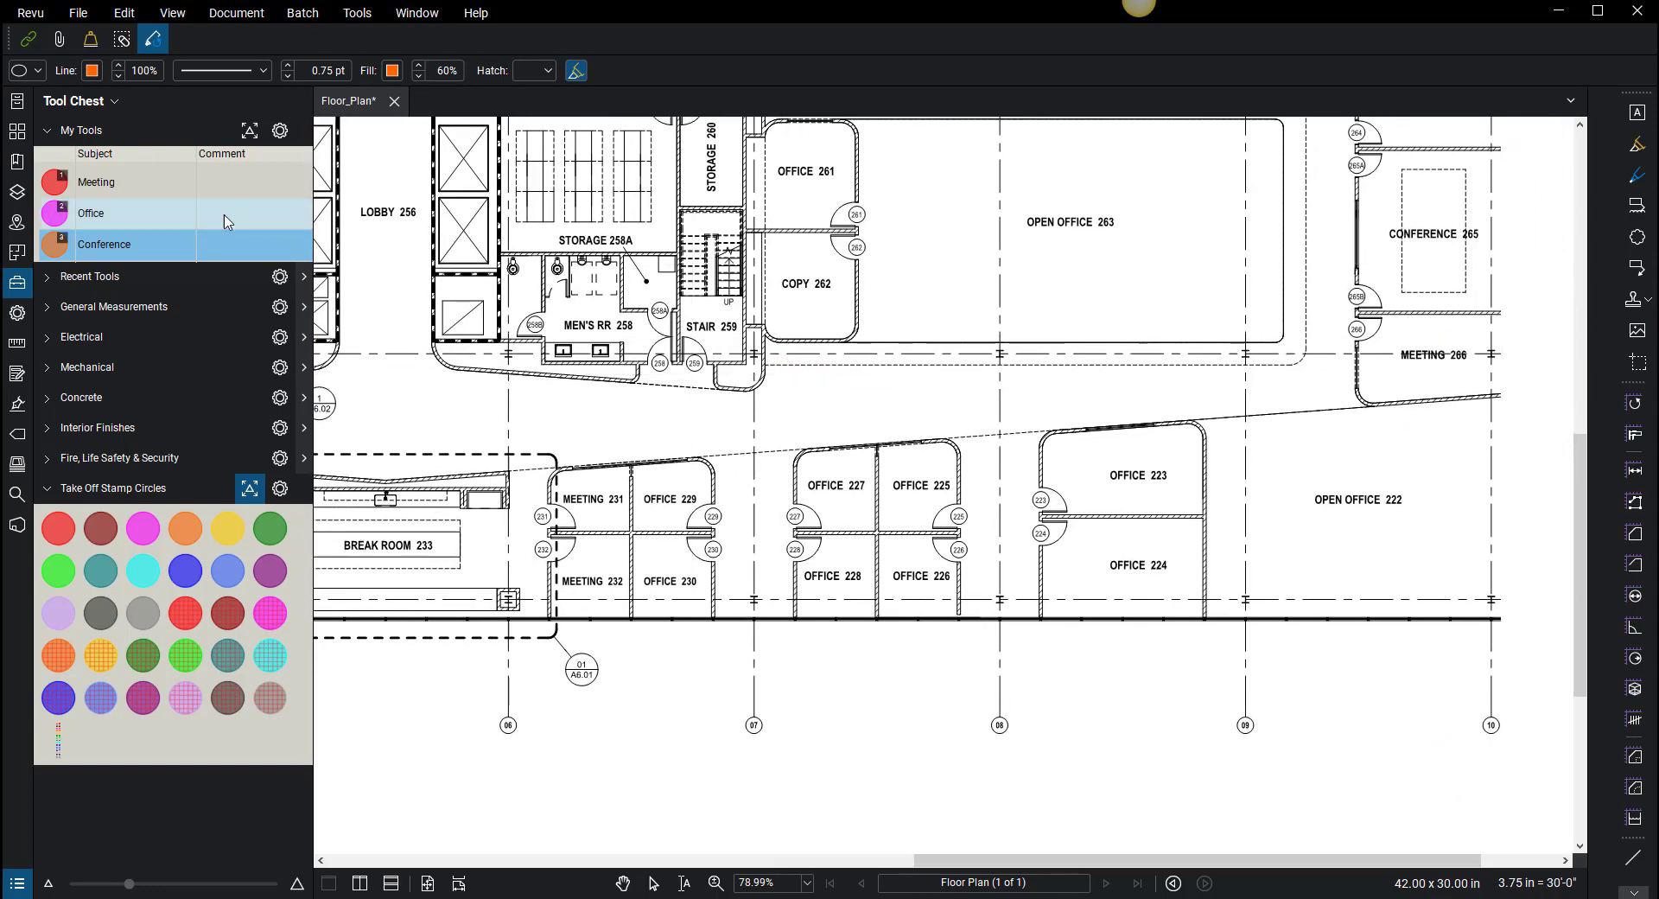
pyautogui.click(129, 183)
pyautogui.click(594, 580)
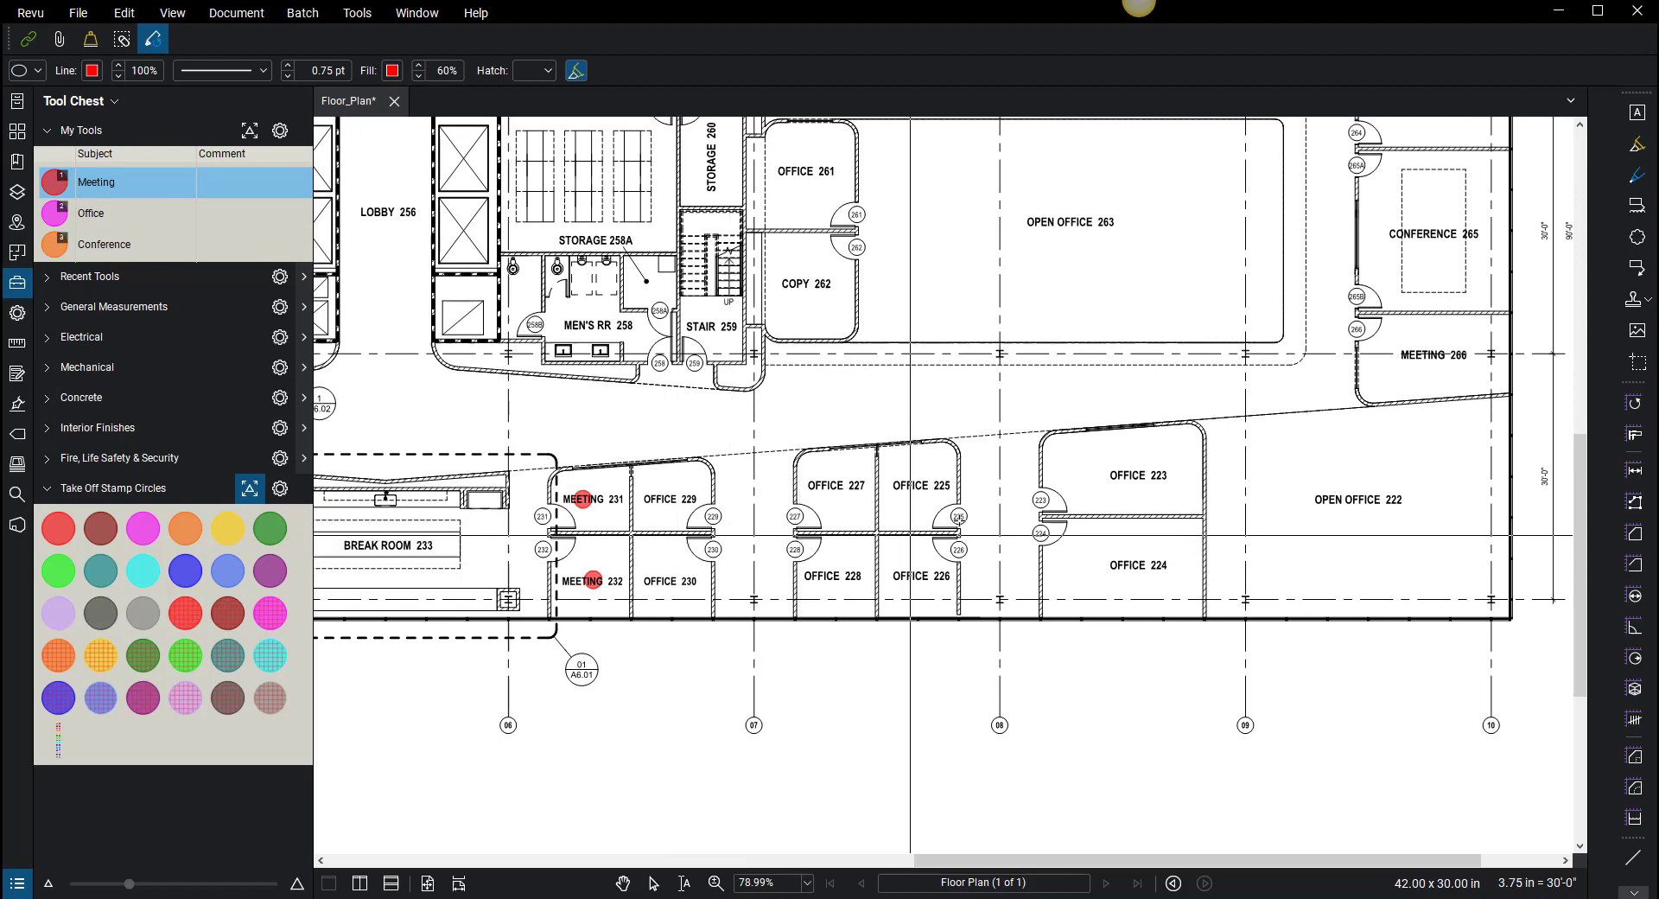
pyautogui.click(1139, 475)
# - Stamp Office circles in Offices 229, 230, 225, 226, 228 and 261
pyautogui.click(104, 216)
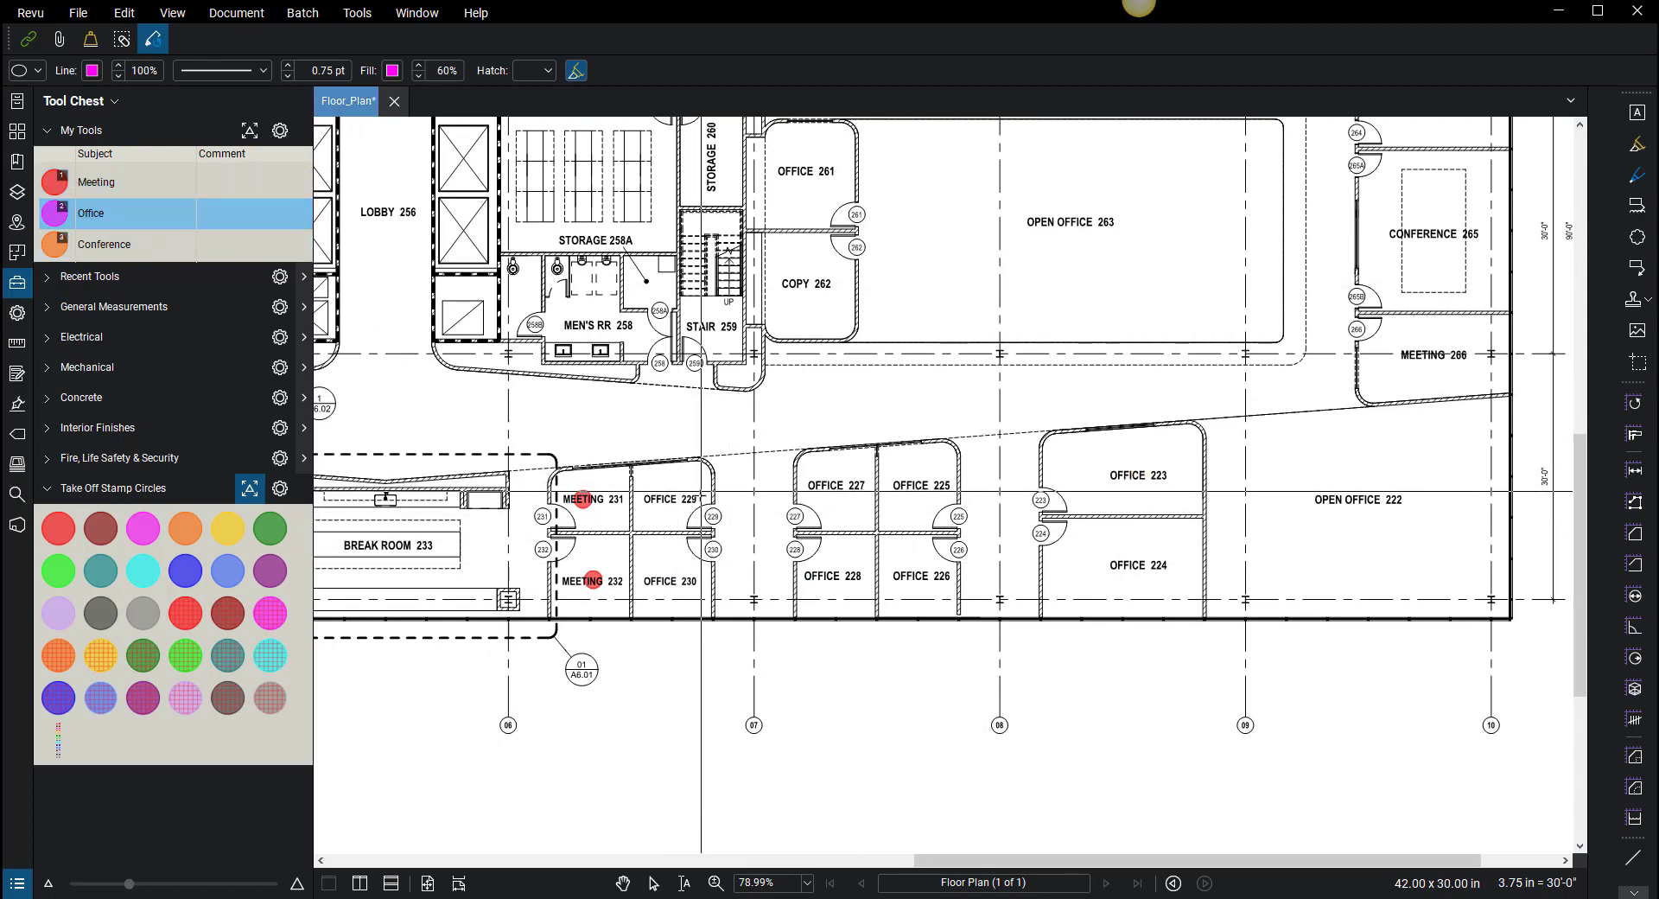
pyautogui.click(670, 508)
pyautogui.click(670, 583)
pyautogui.click(905, 590)
pyautogui.click(903, 505)
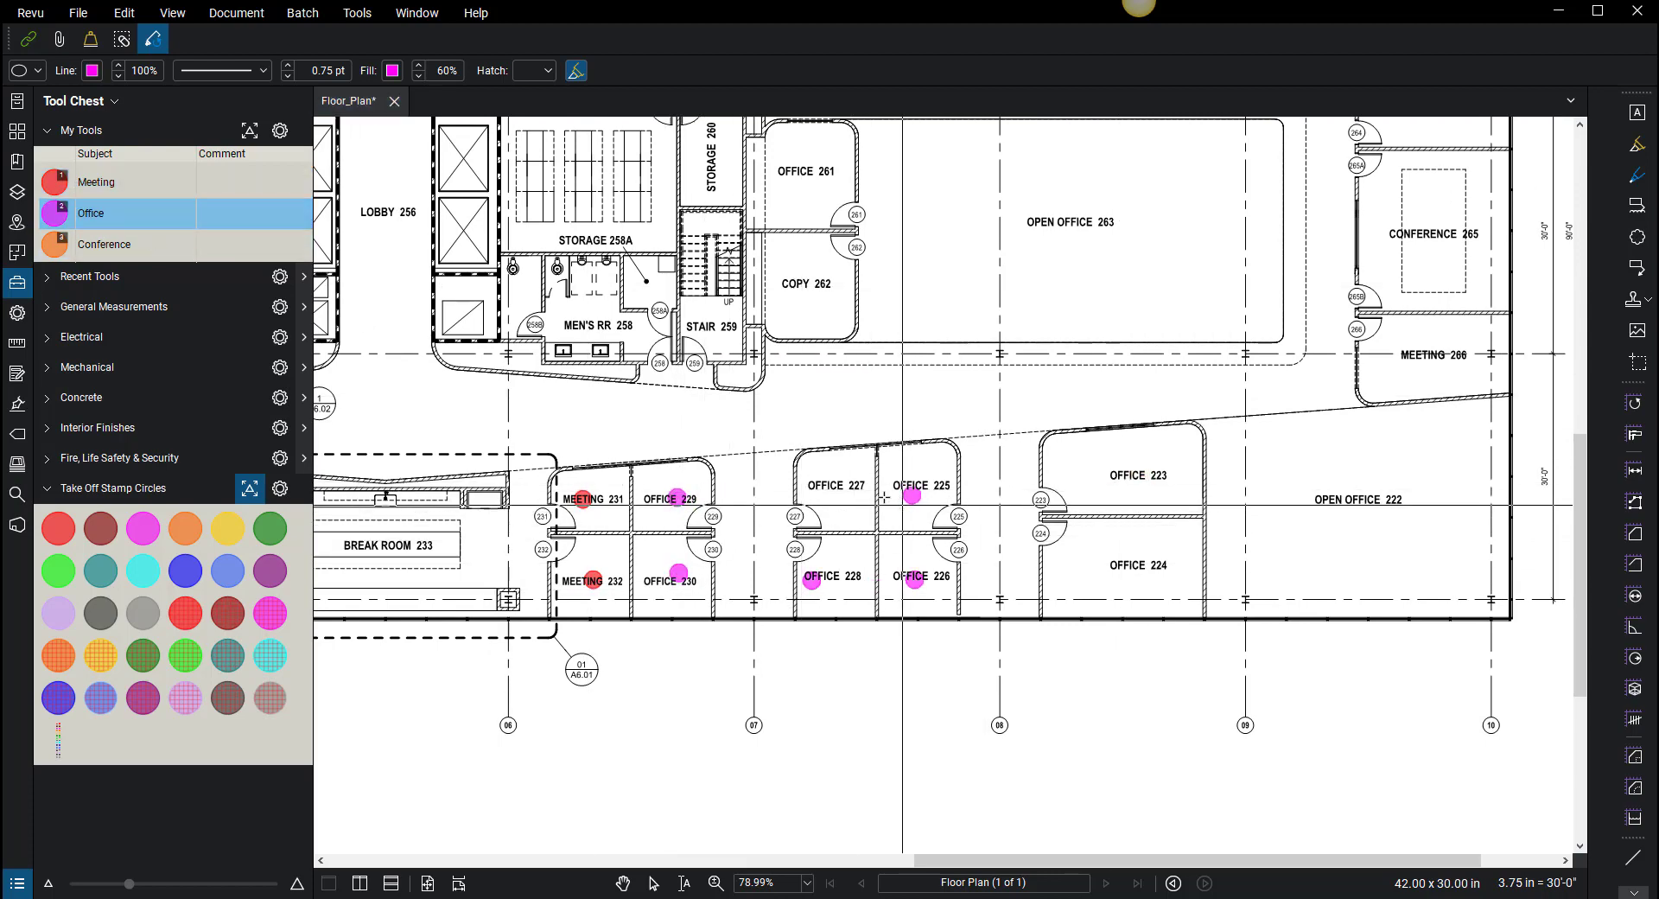
pyautogui.click(804, 590)
pyautogui.scroll(3, 1043, 278)
pyautogui.click(656, 277)
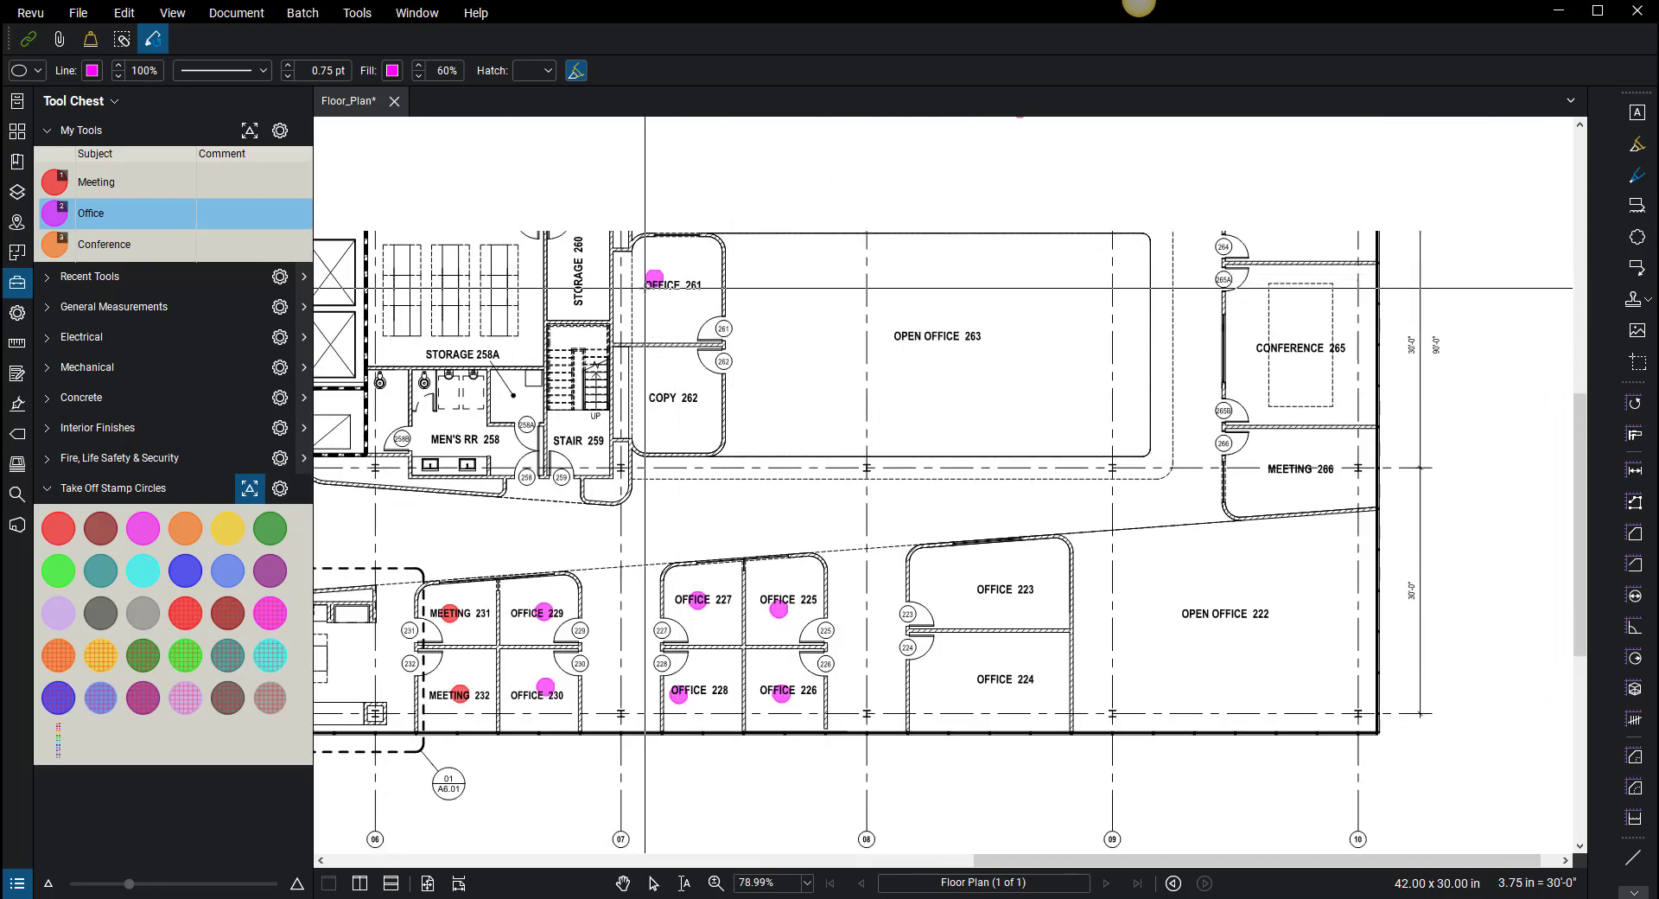
pyautogui.scroll(-2, 855, 313)
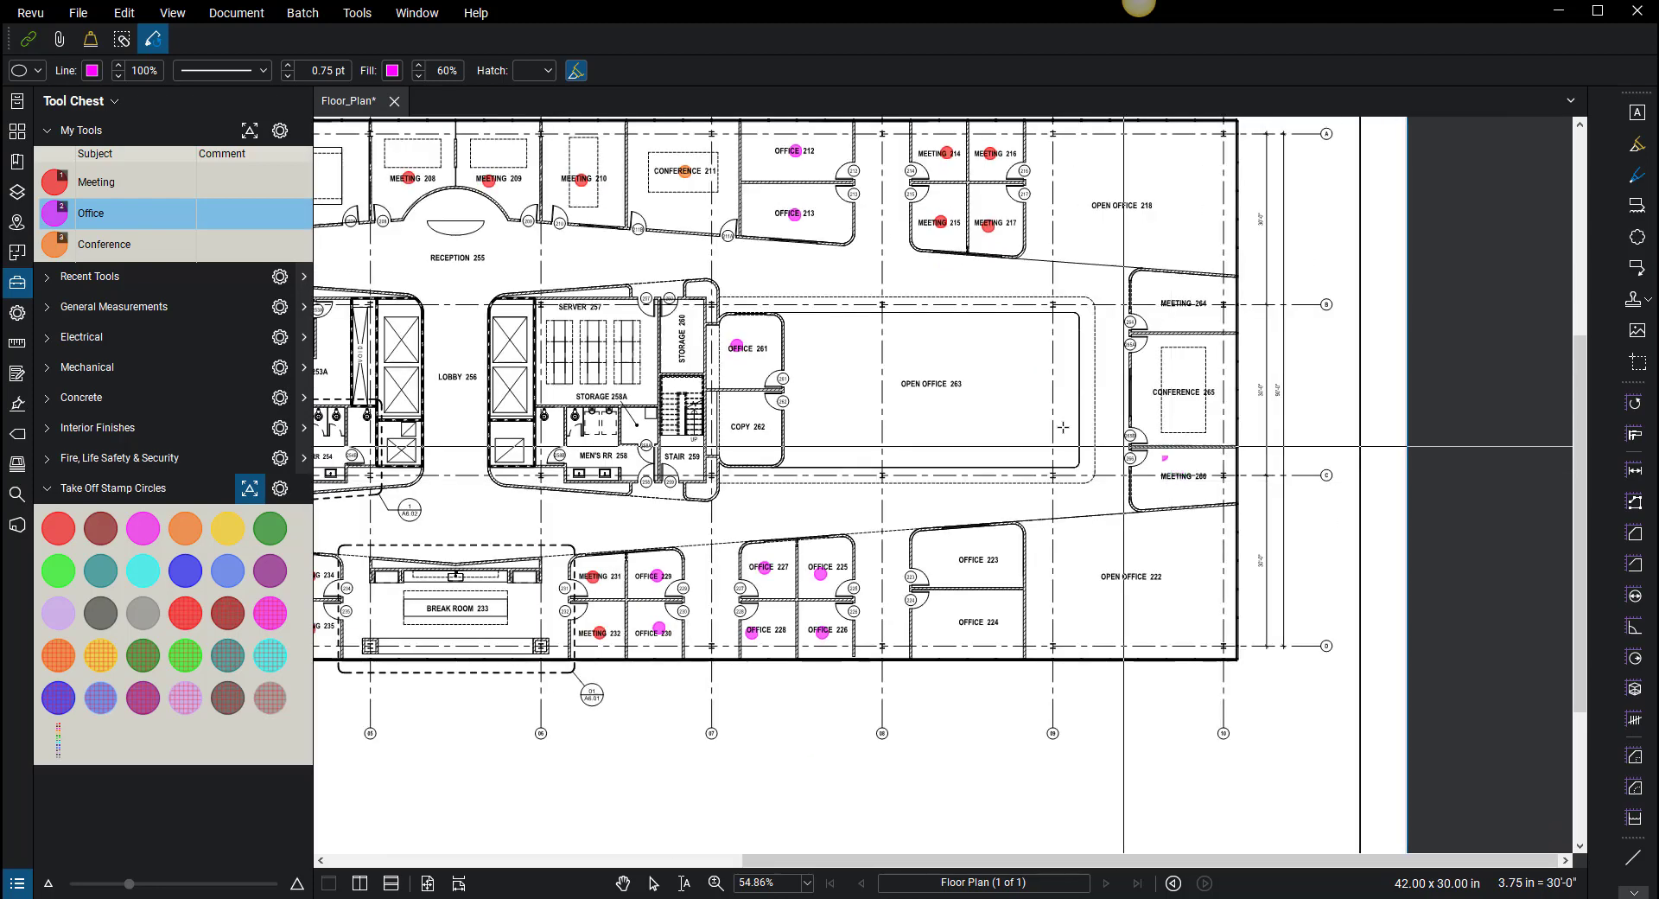
# - Stamp the remaining rooms, including Meeting circles in Meeting 264 and Meeting 266
pyautogui.rightClick(1006, 328)
pyautogui.click(152, 246)
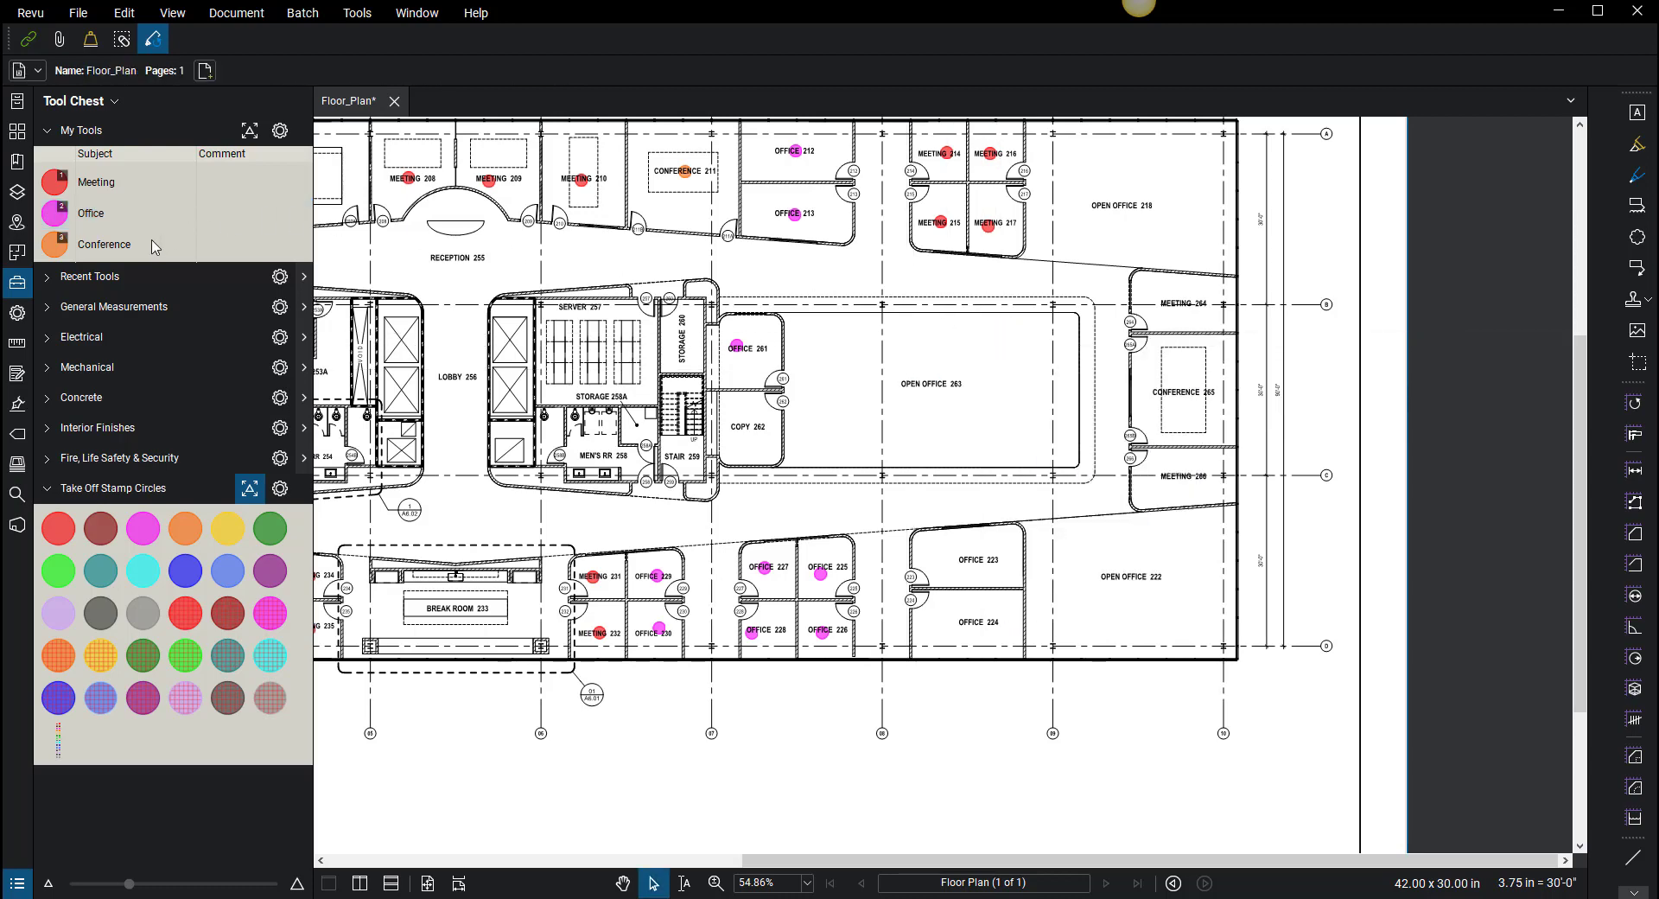
pyautogui.rightClick(1041, 363)
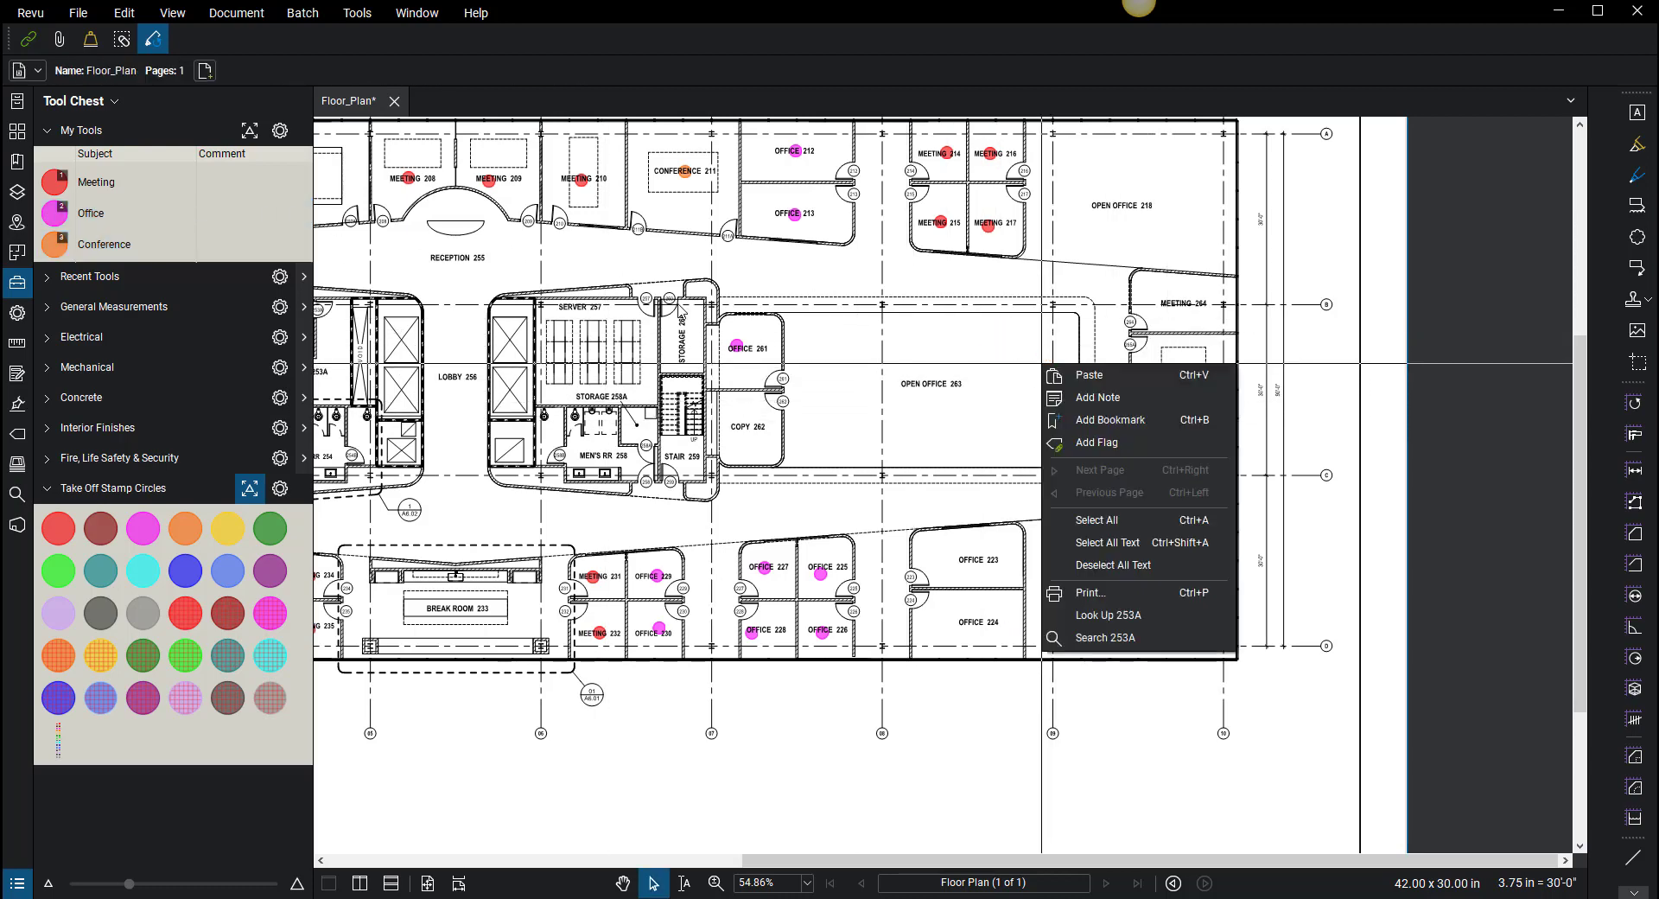
pyautogui.click(128, 192)
pyautogui.click(1169, 306)
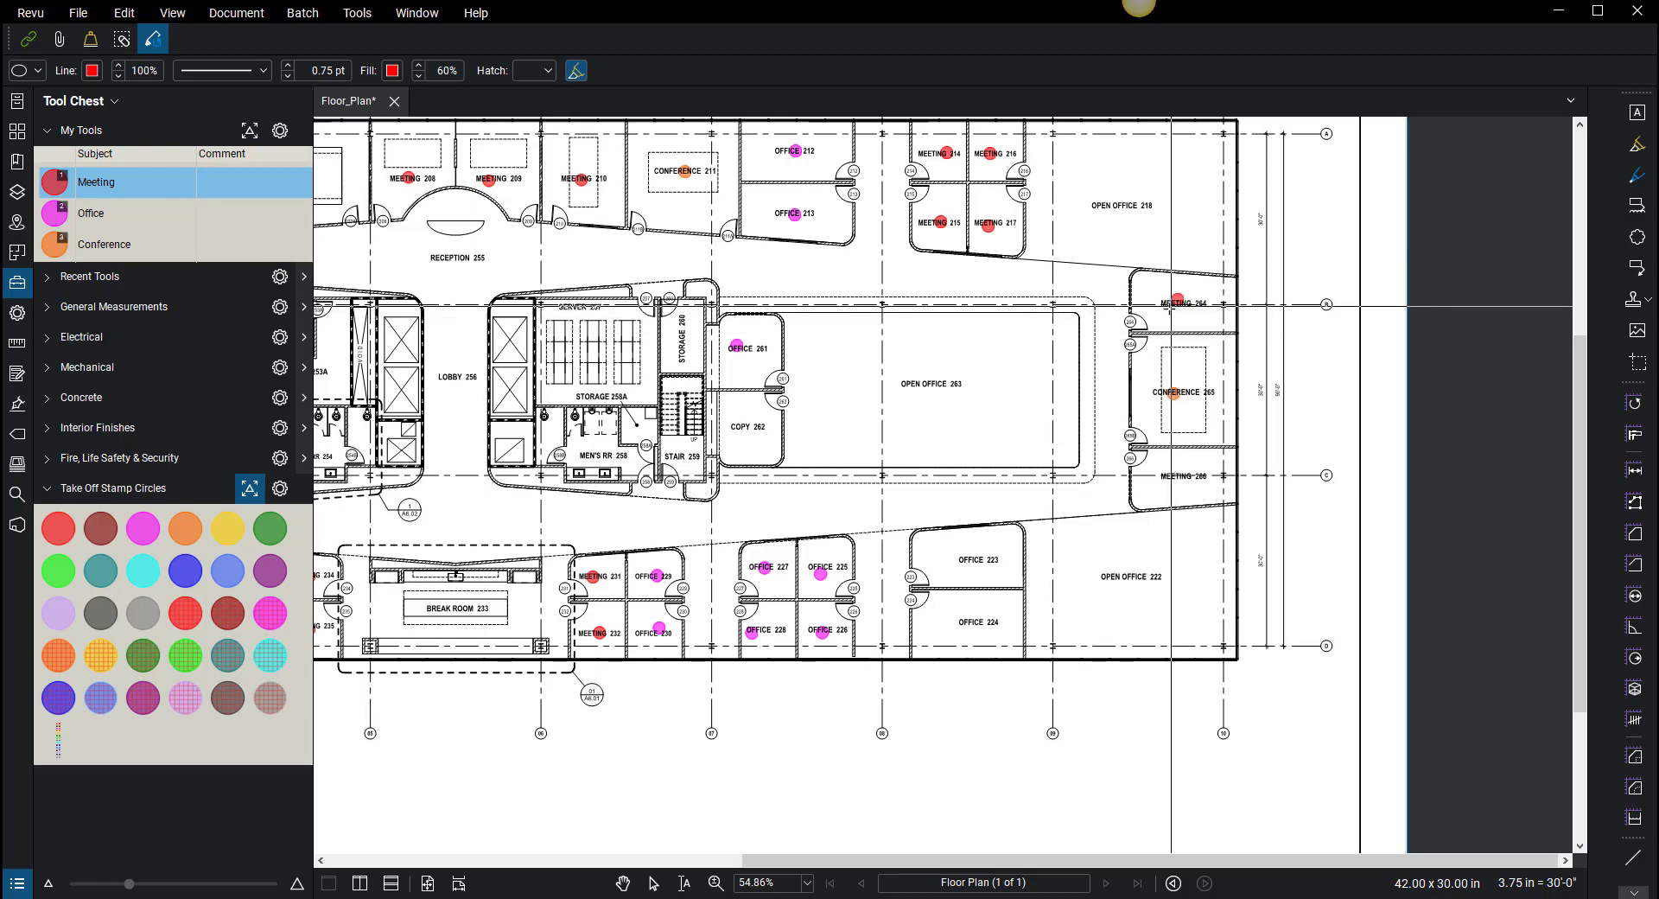
pyautogui.click(1178, 474)
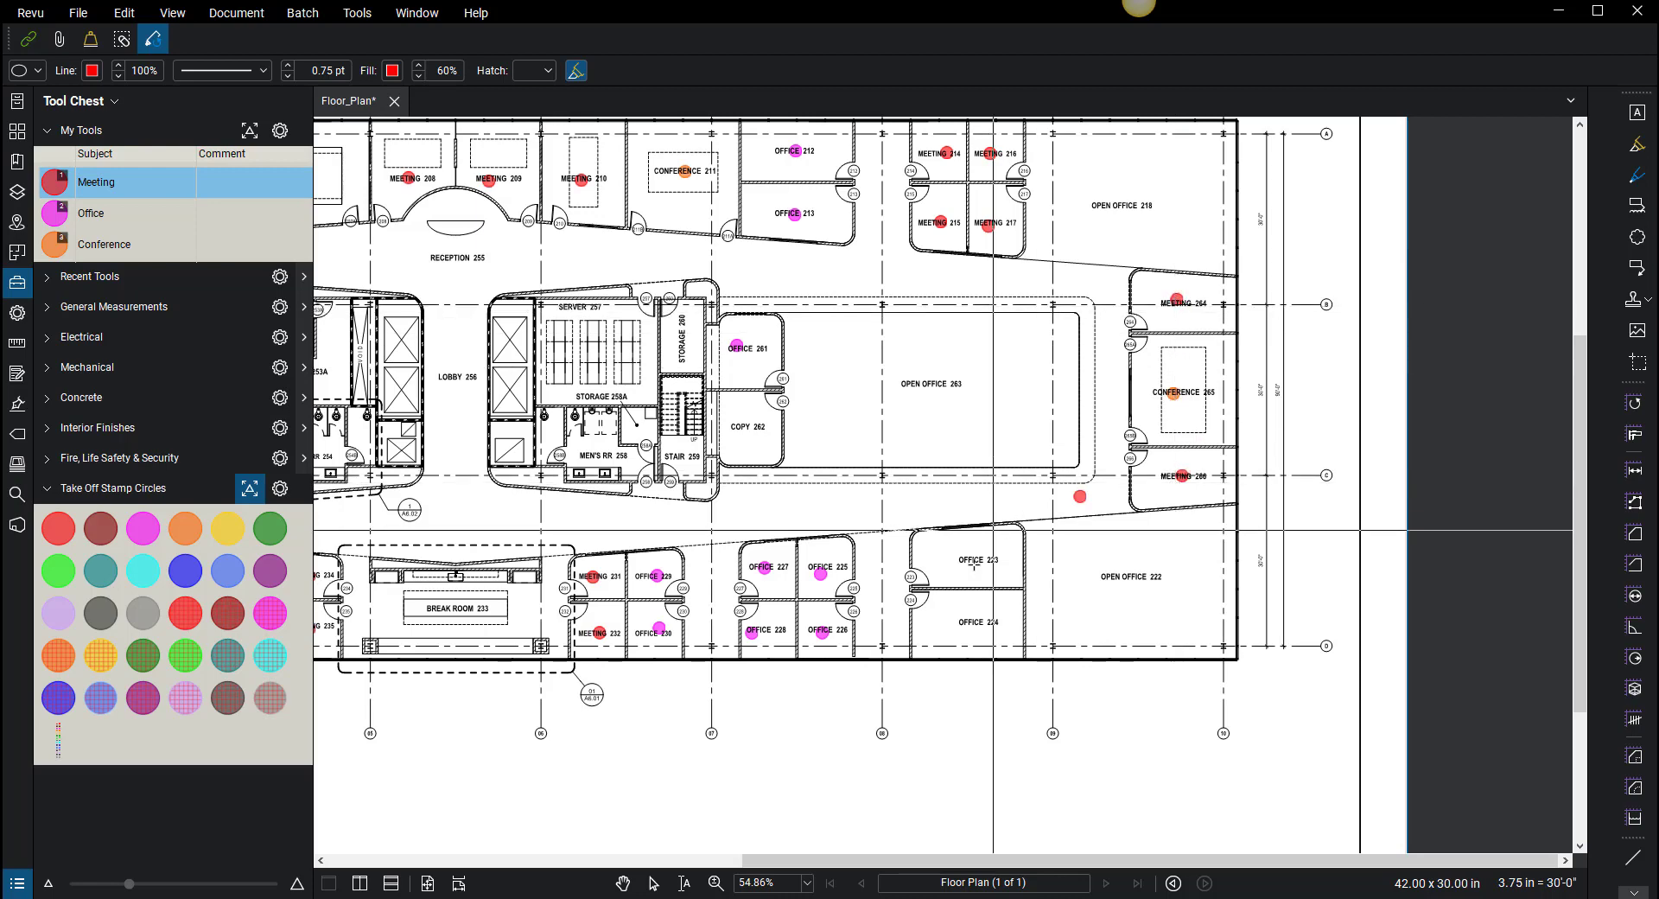
pyautogui.click(167, 221)
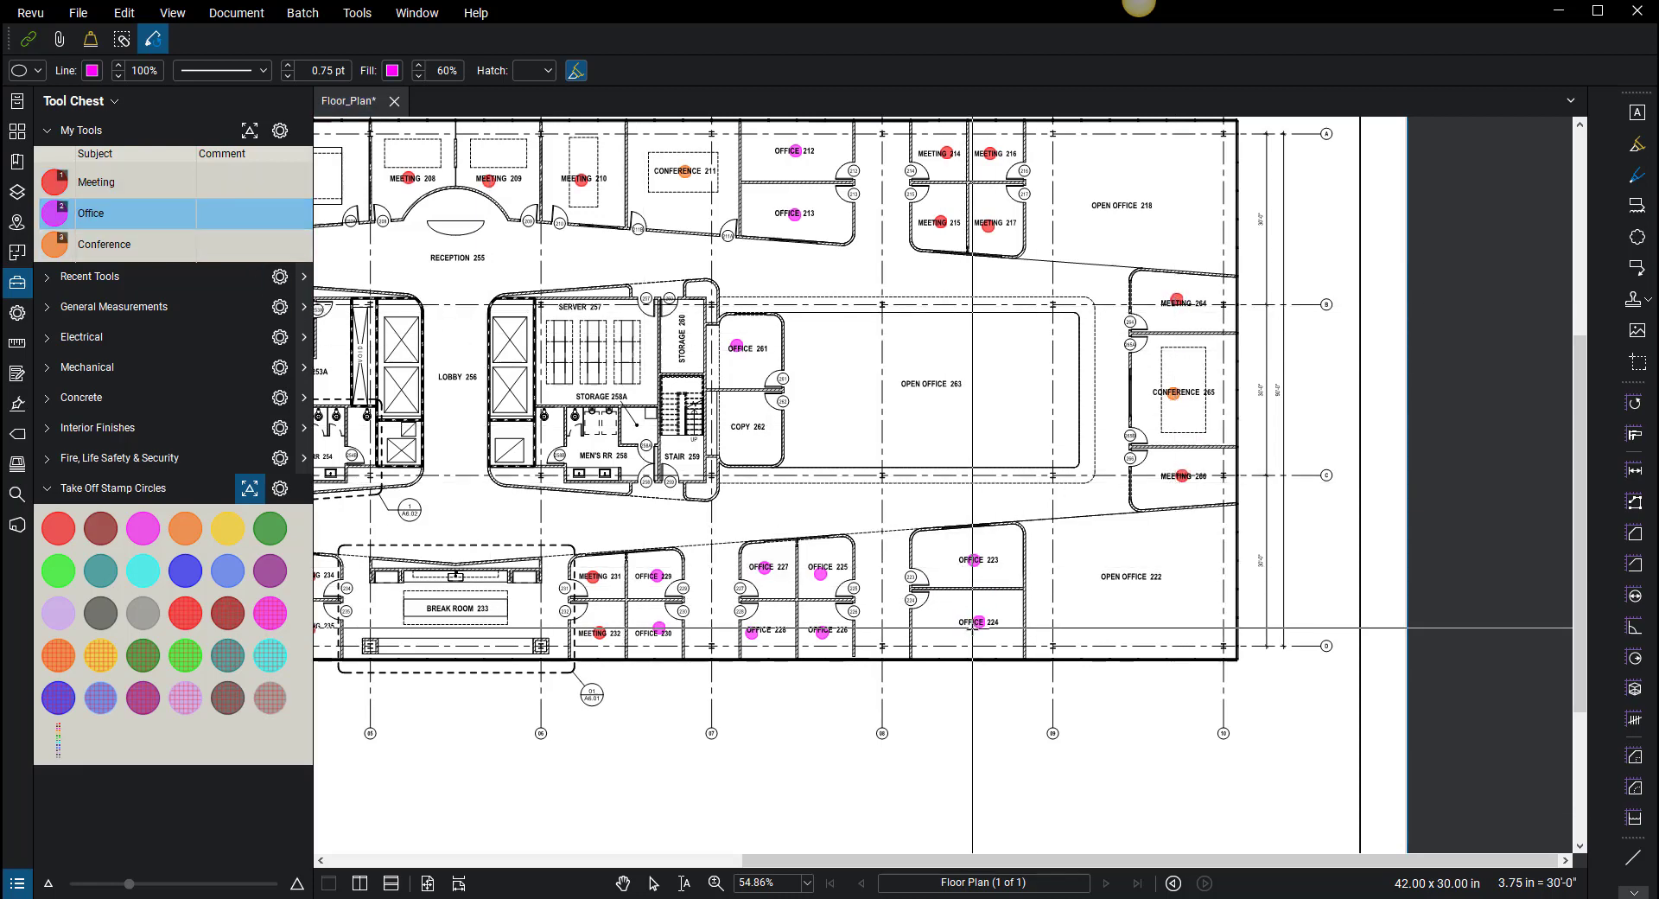
# - Stop stamping and zoom out to show the full floor plan sheet
pyautogui.press('Escape')
pyautogui.scroll(1, 837, 391)
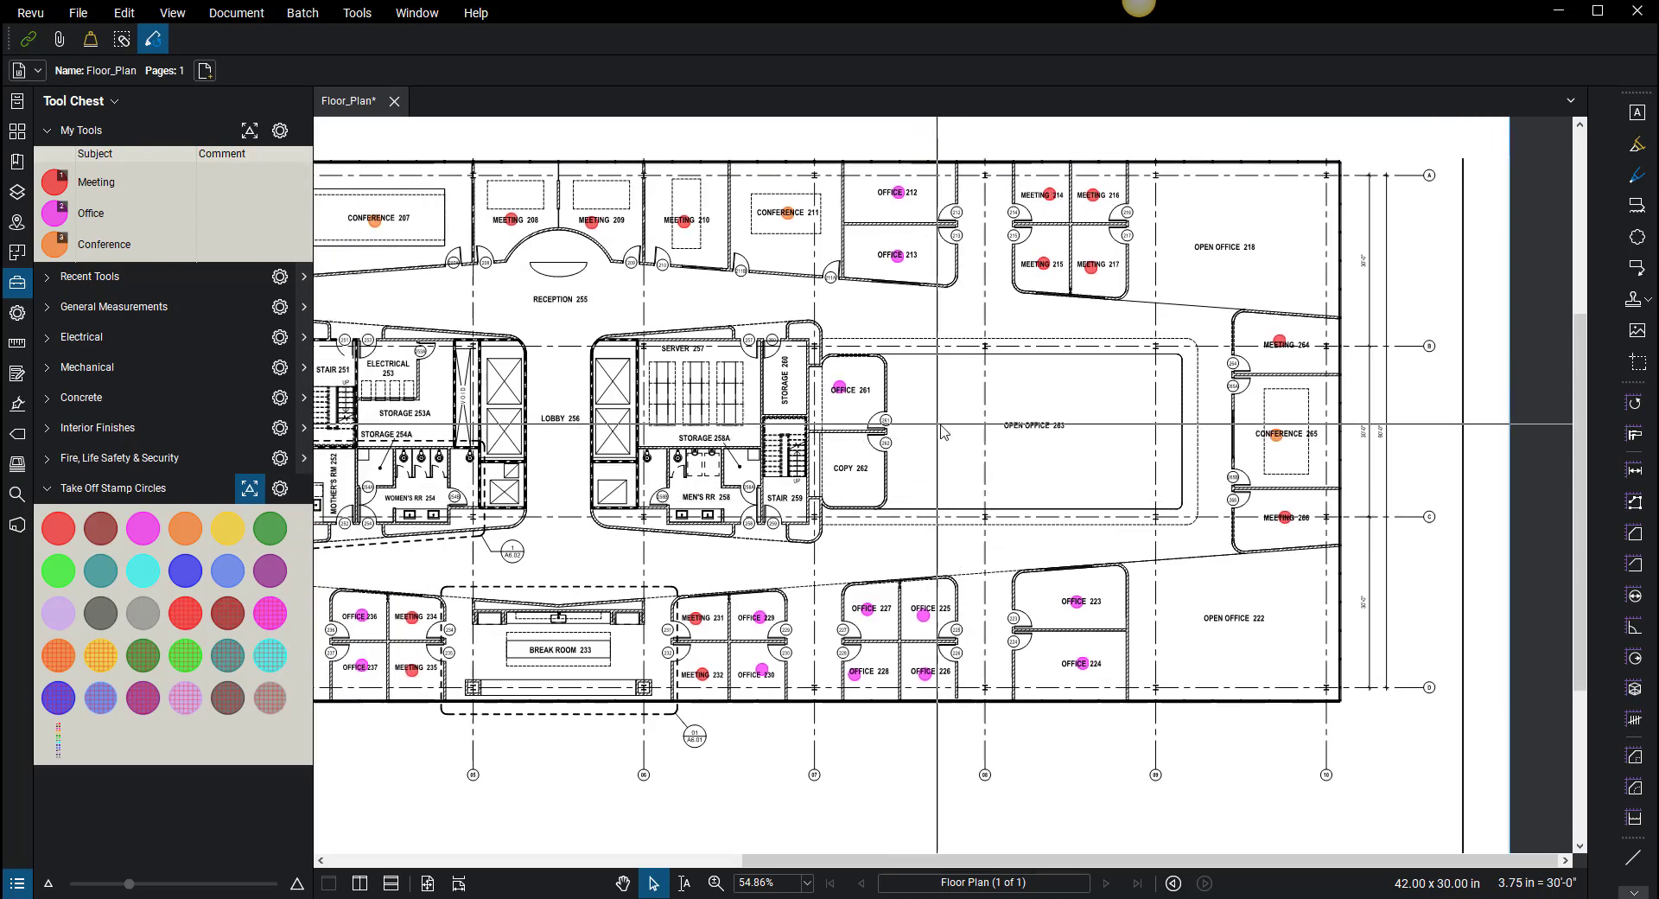
pyautogui.hscroll(-2, 706, 477)
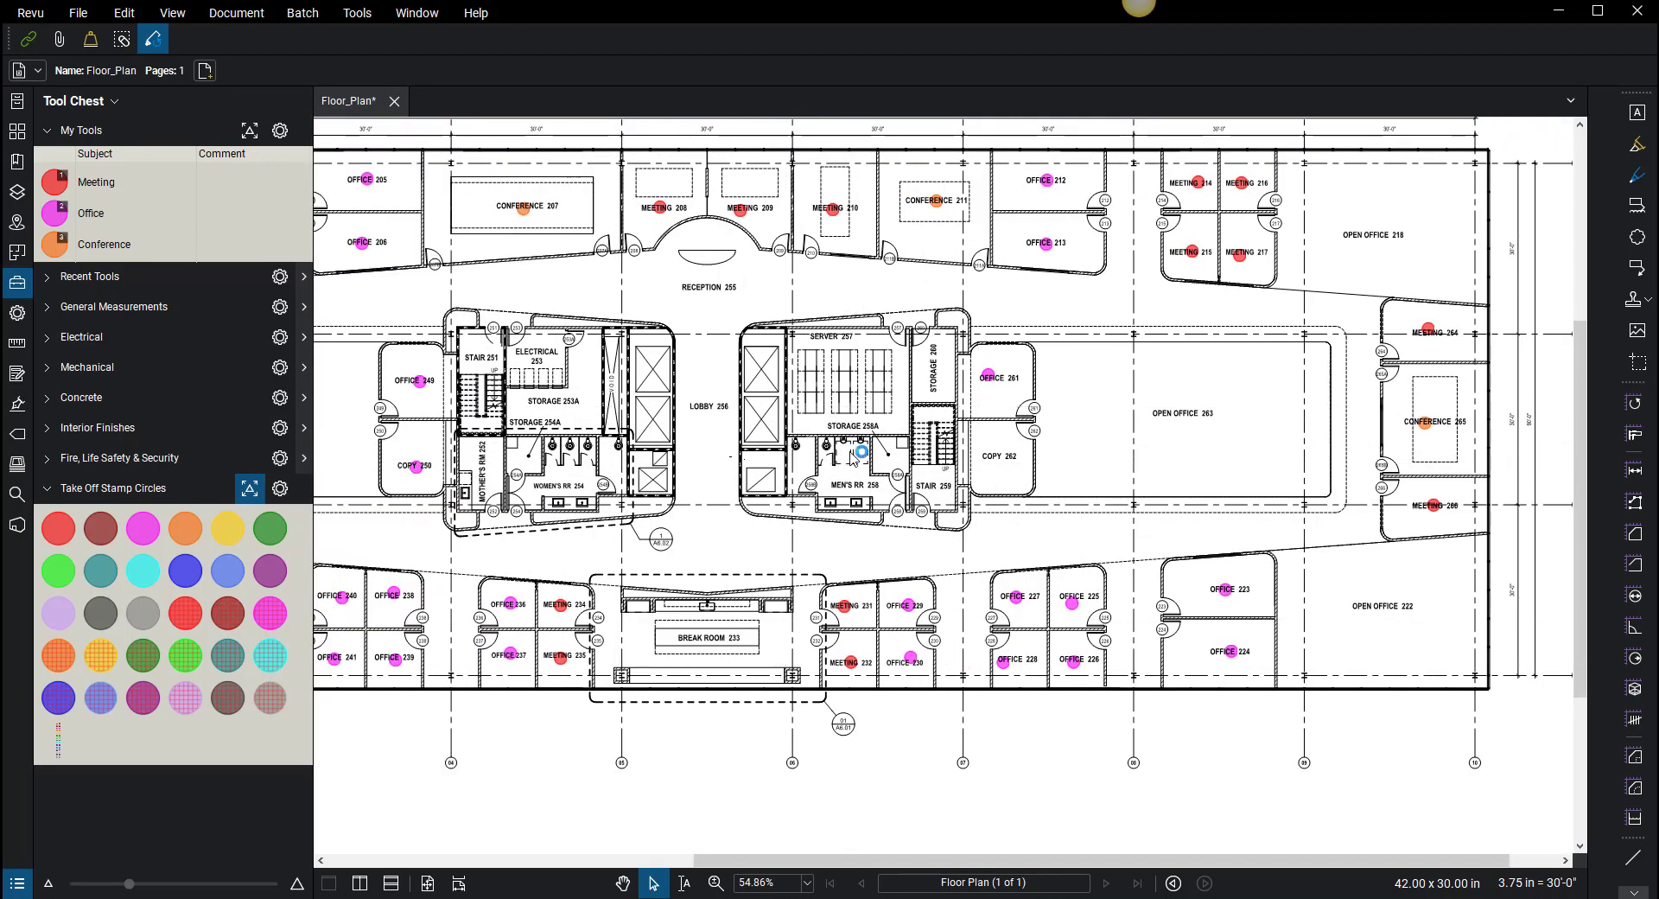
pyautogui.scroll(-2, 930, 468)
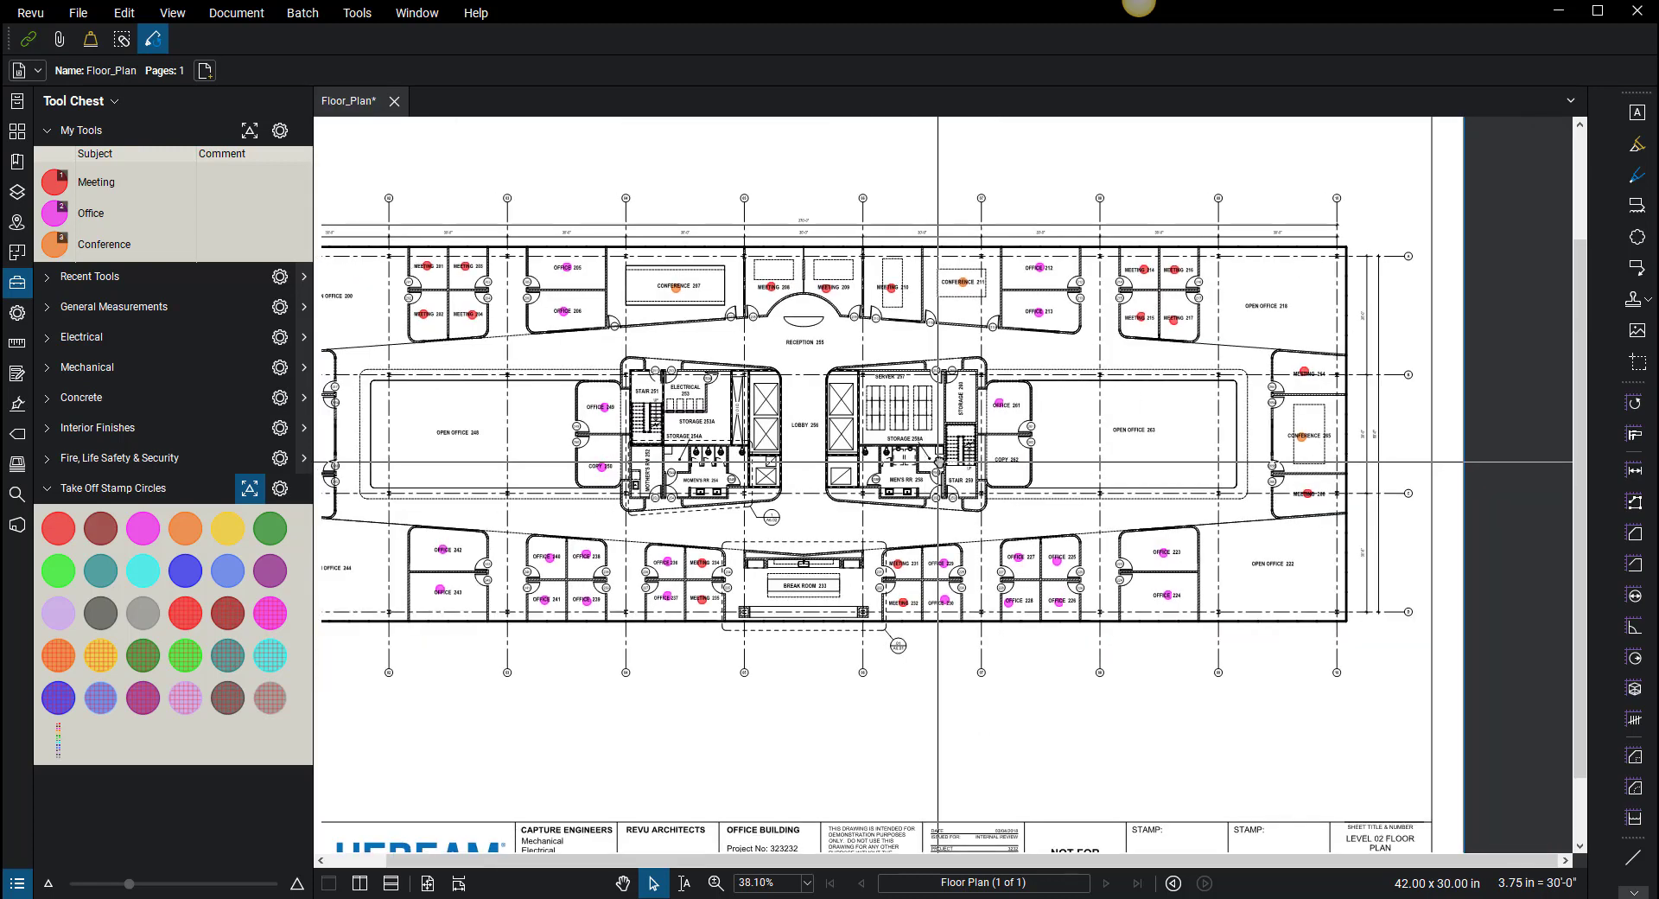
pyautogui.hscroll(-1, 942, 469)
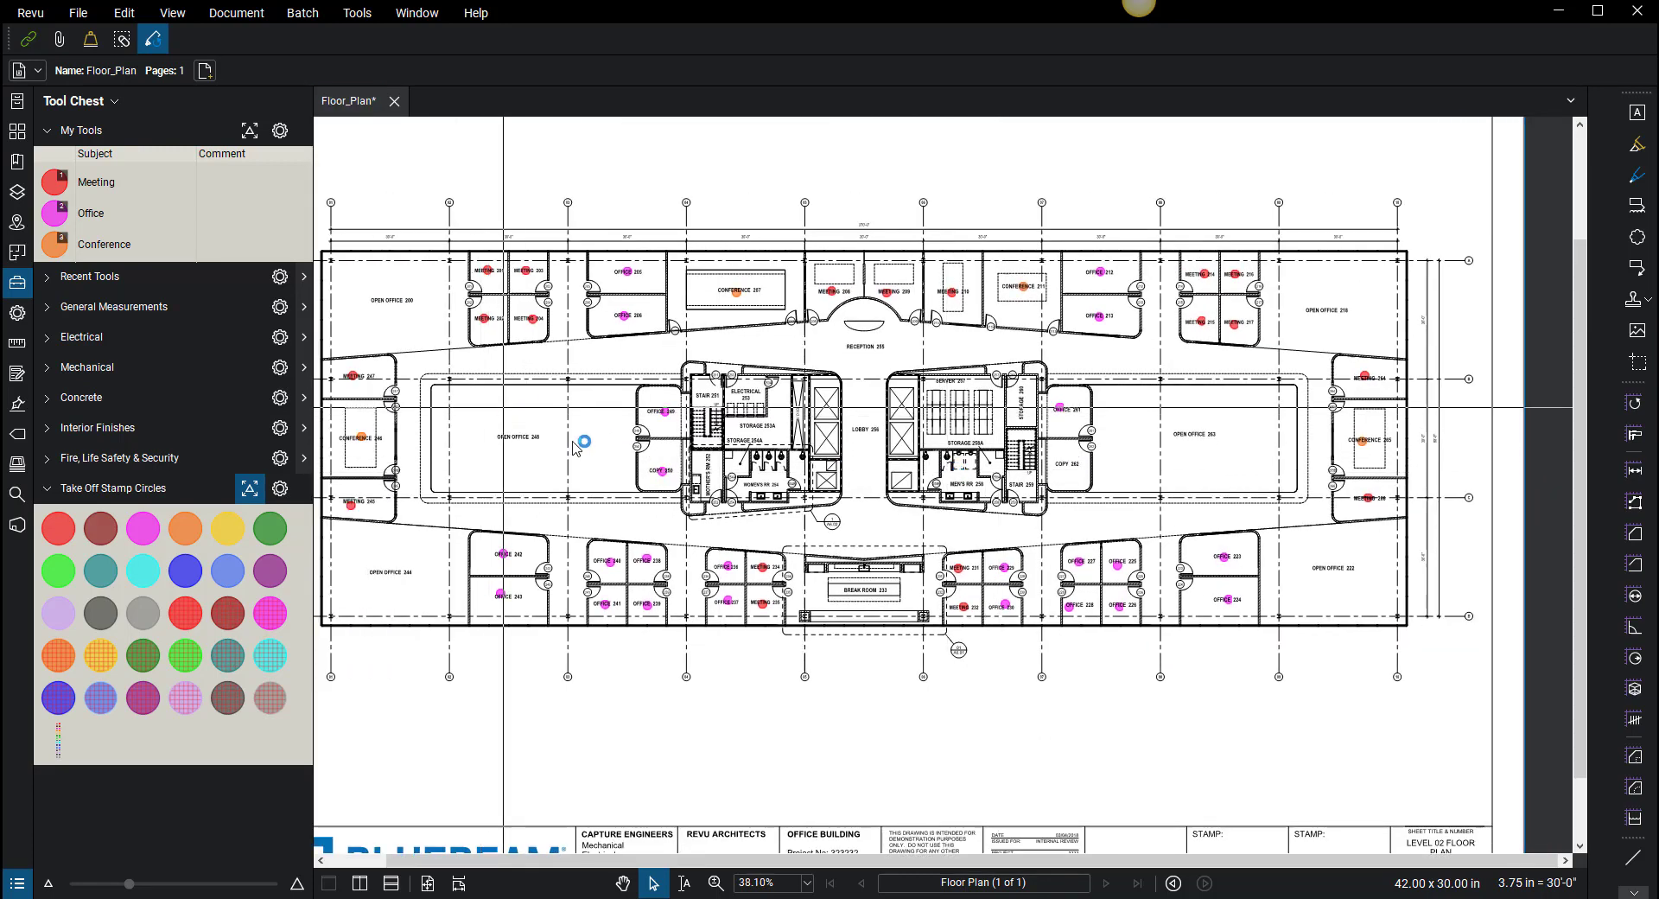
# - Duplicate the Conference tool in My Tools and rename the copy to Copy
pyautogui.rightClick(103, 248)
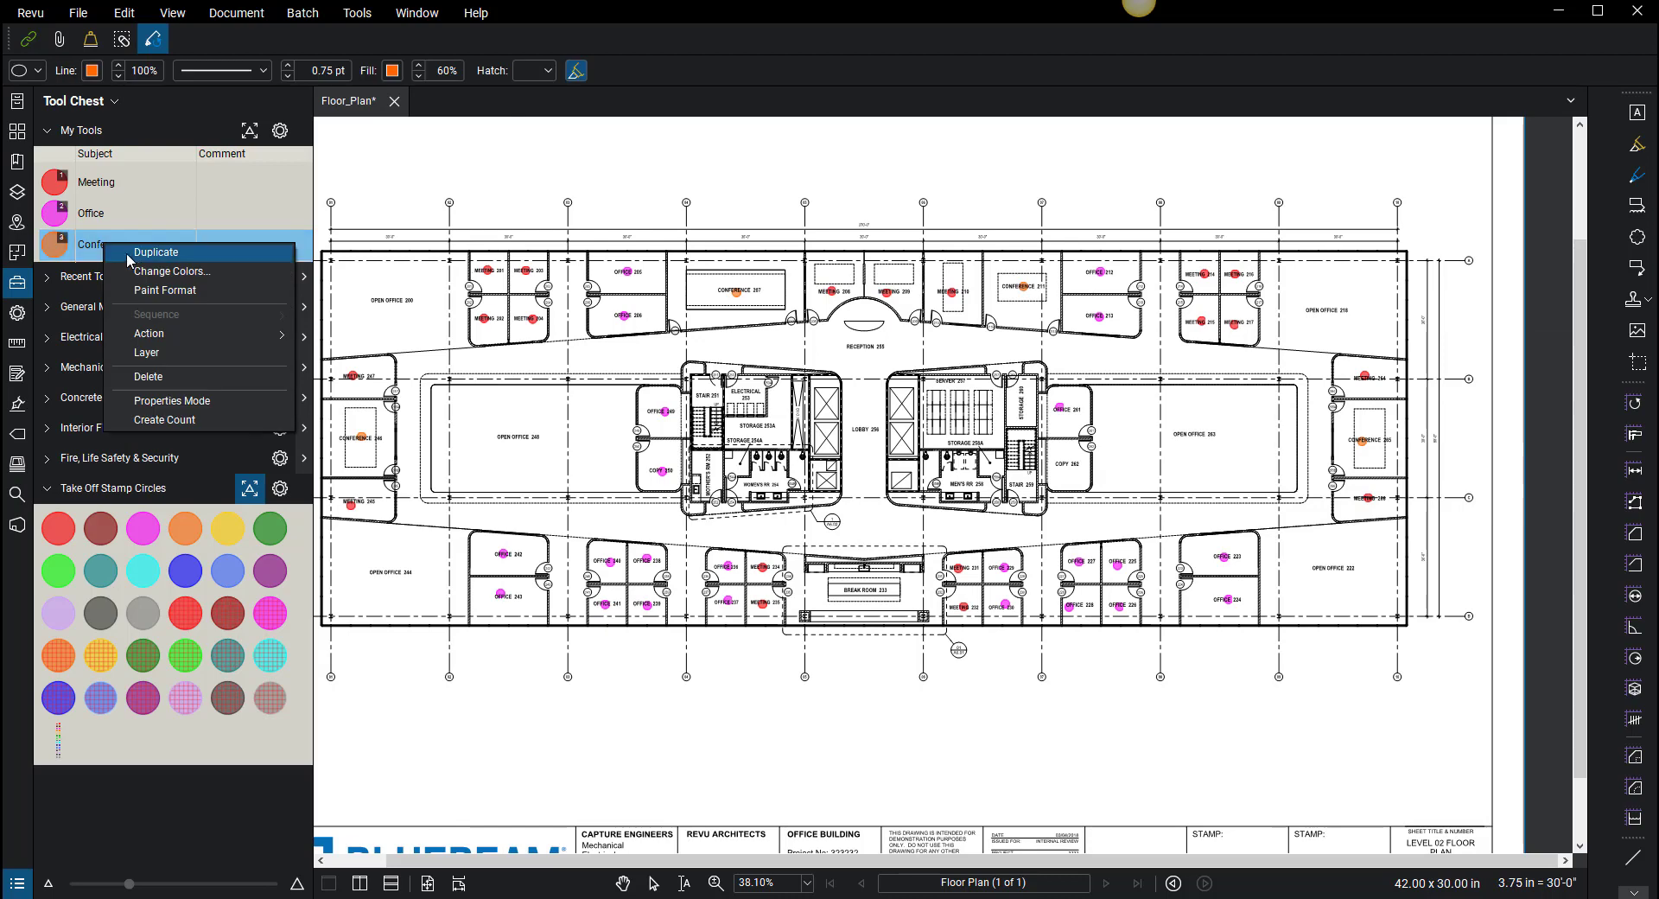
pyautogui.click(117, 277)
pyautogui.click(117, 277)
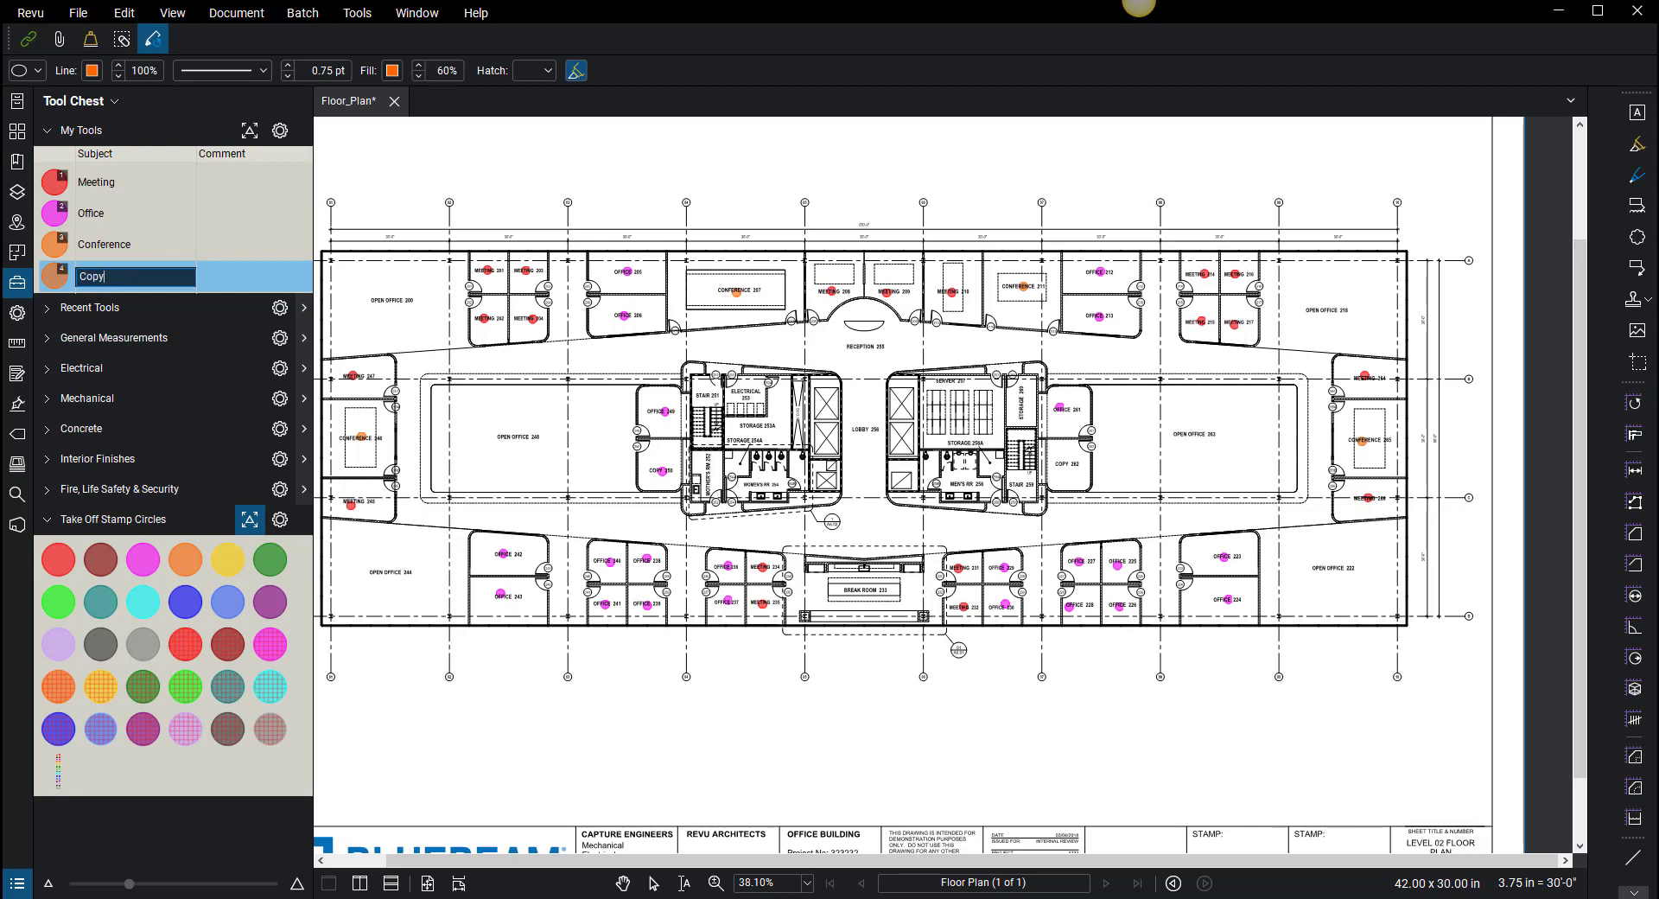
pyautogui.rightClick(393, 300)
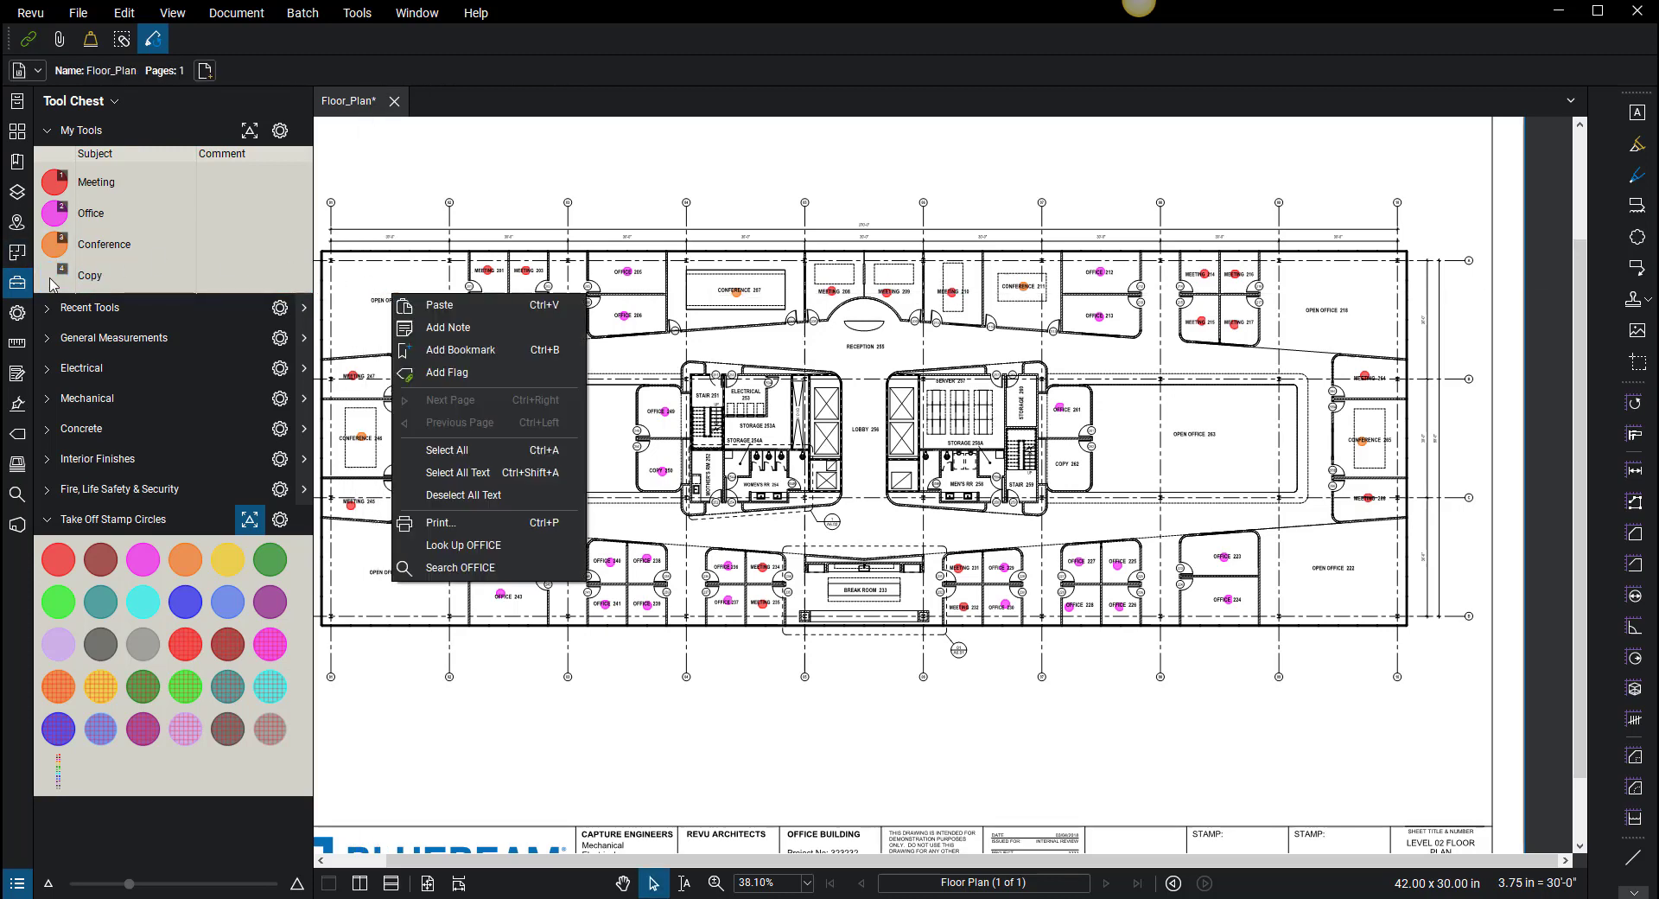
pyautogui.click(74, 285)
# - Recolour the Copy tool from orange to cyan and place a Copy circle on COPY 262
pyautogui.rightClick(72, 287)
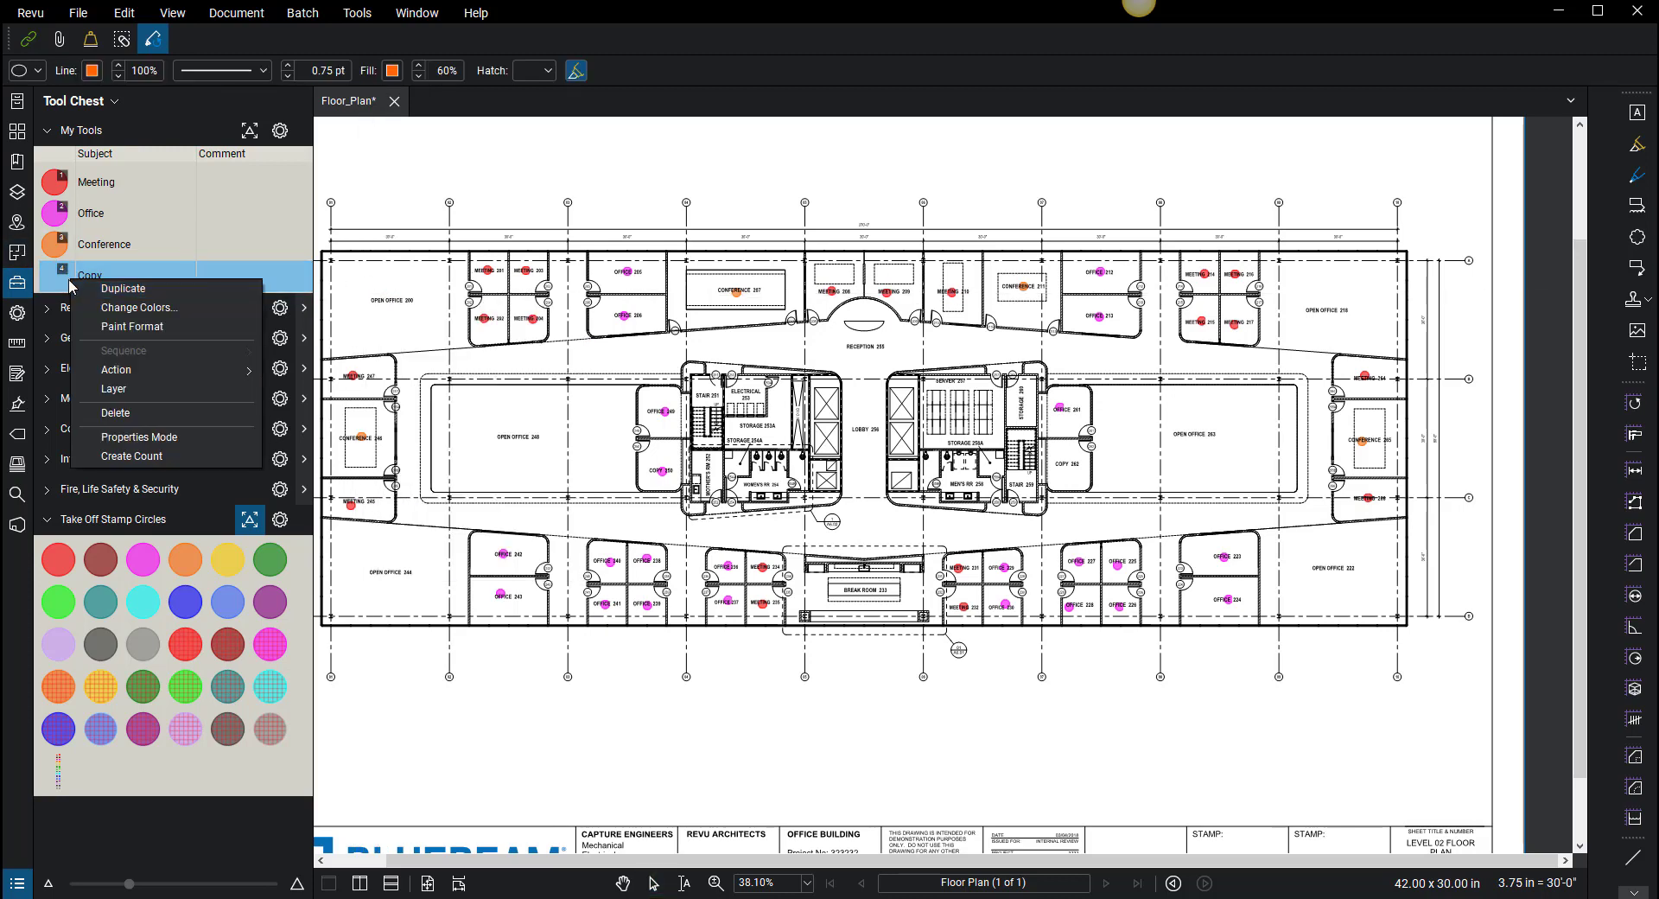
pyautogui.click(109, 309)
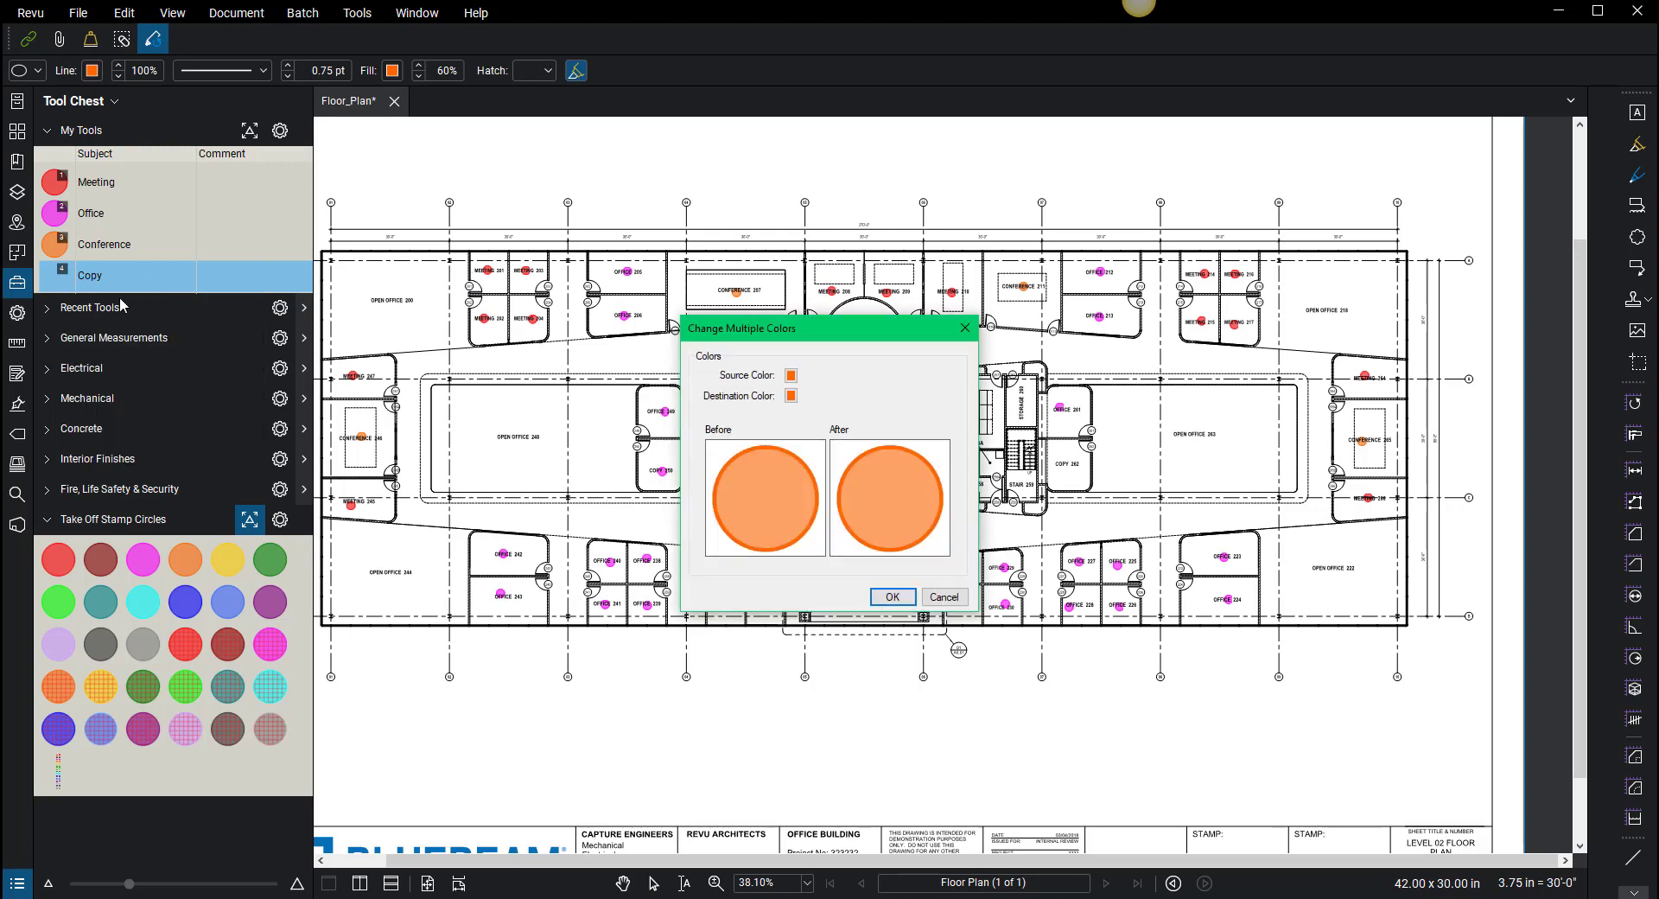
pyautogui.click(791, 395)
pyautogui.click(875, 478)
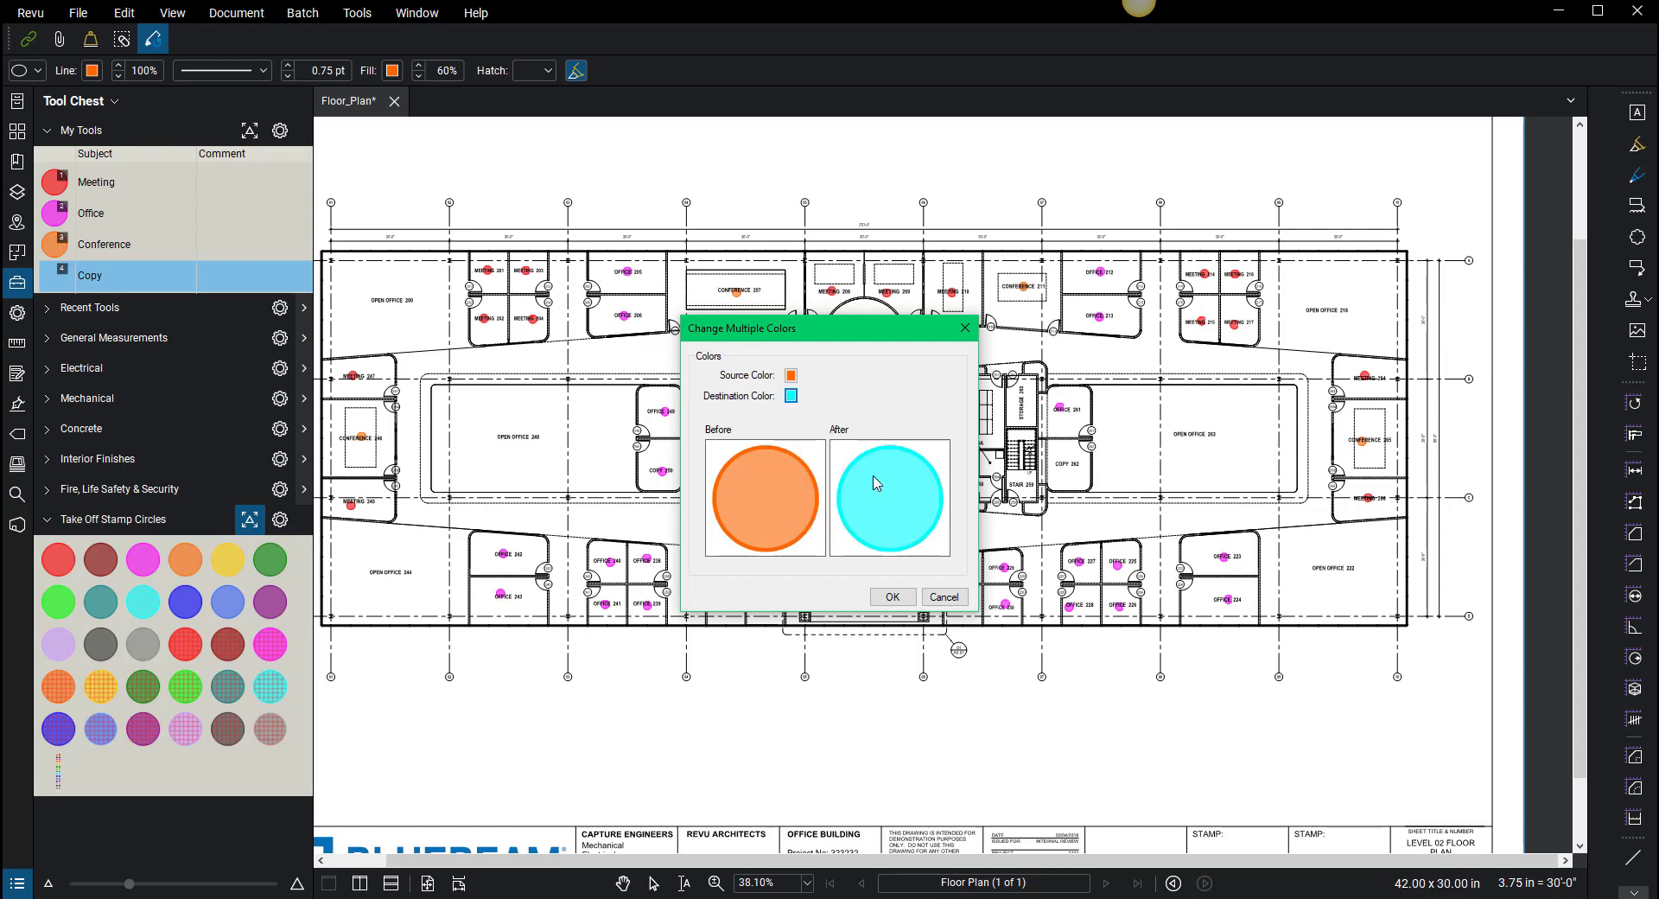
pyautogui.click(892, 596)
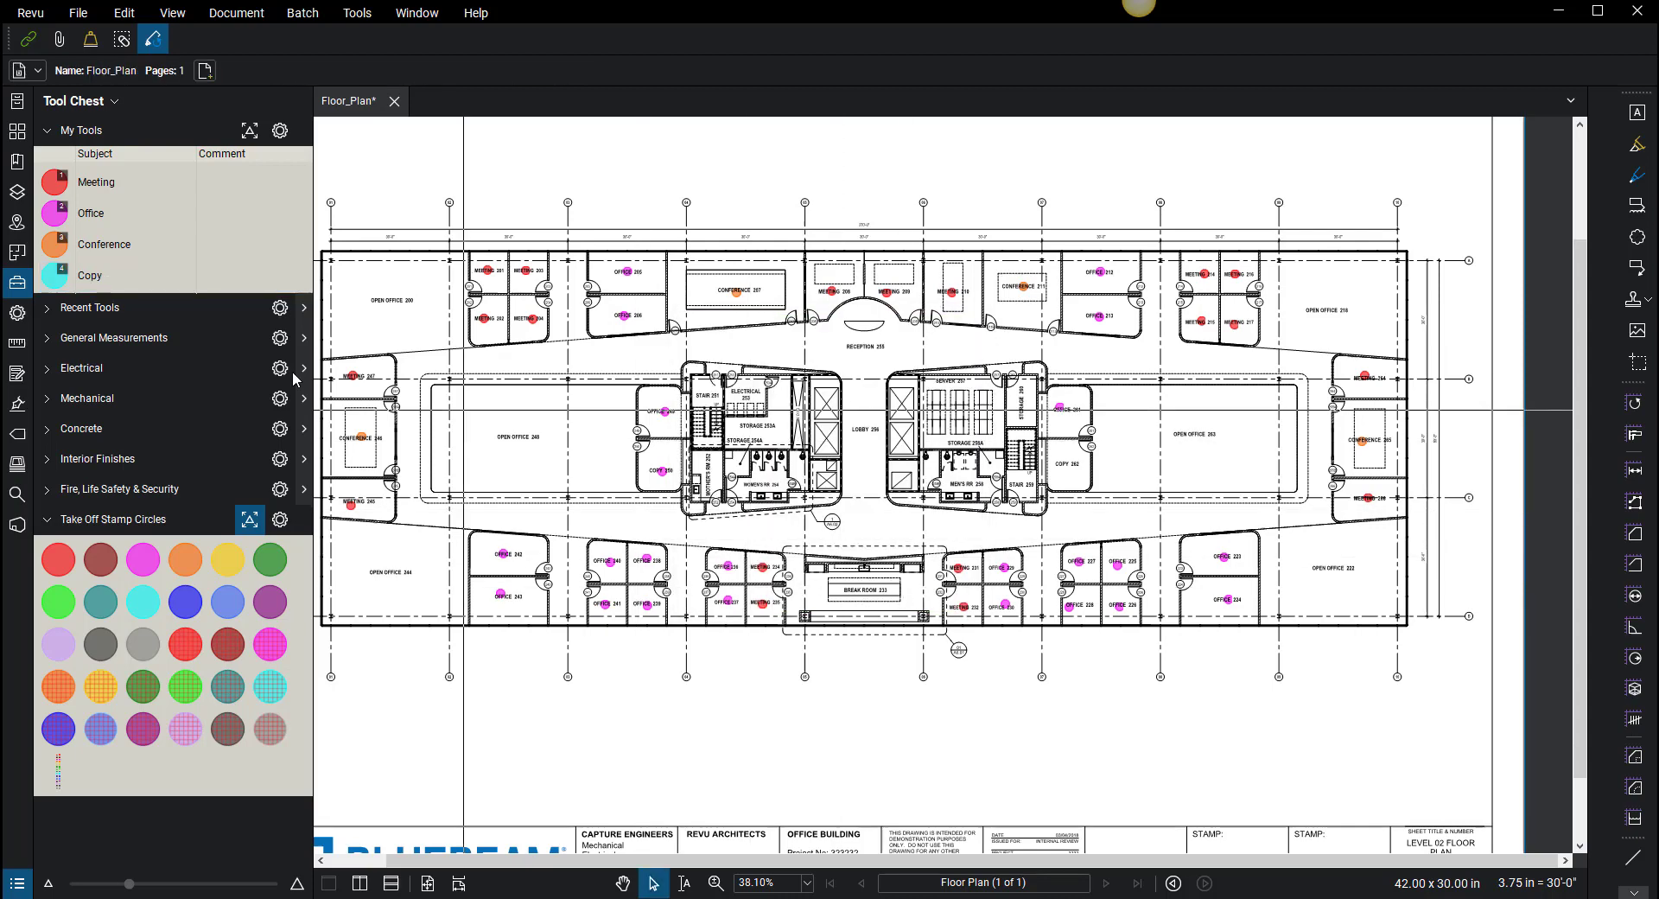
pyautogui.click(130, 275)
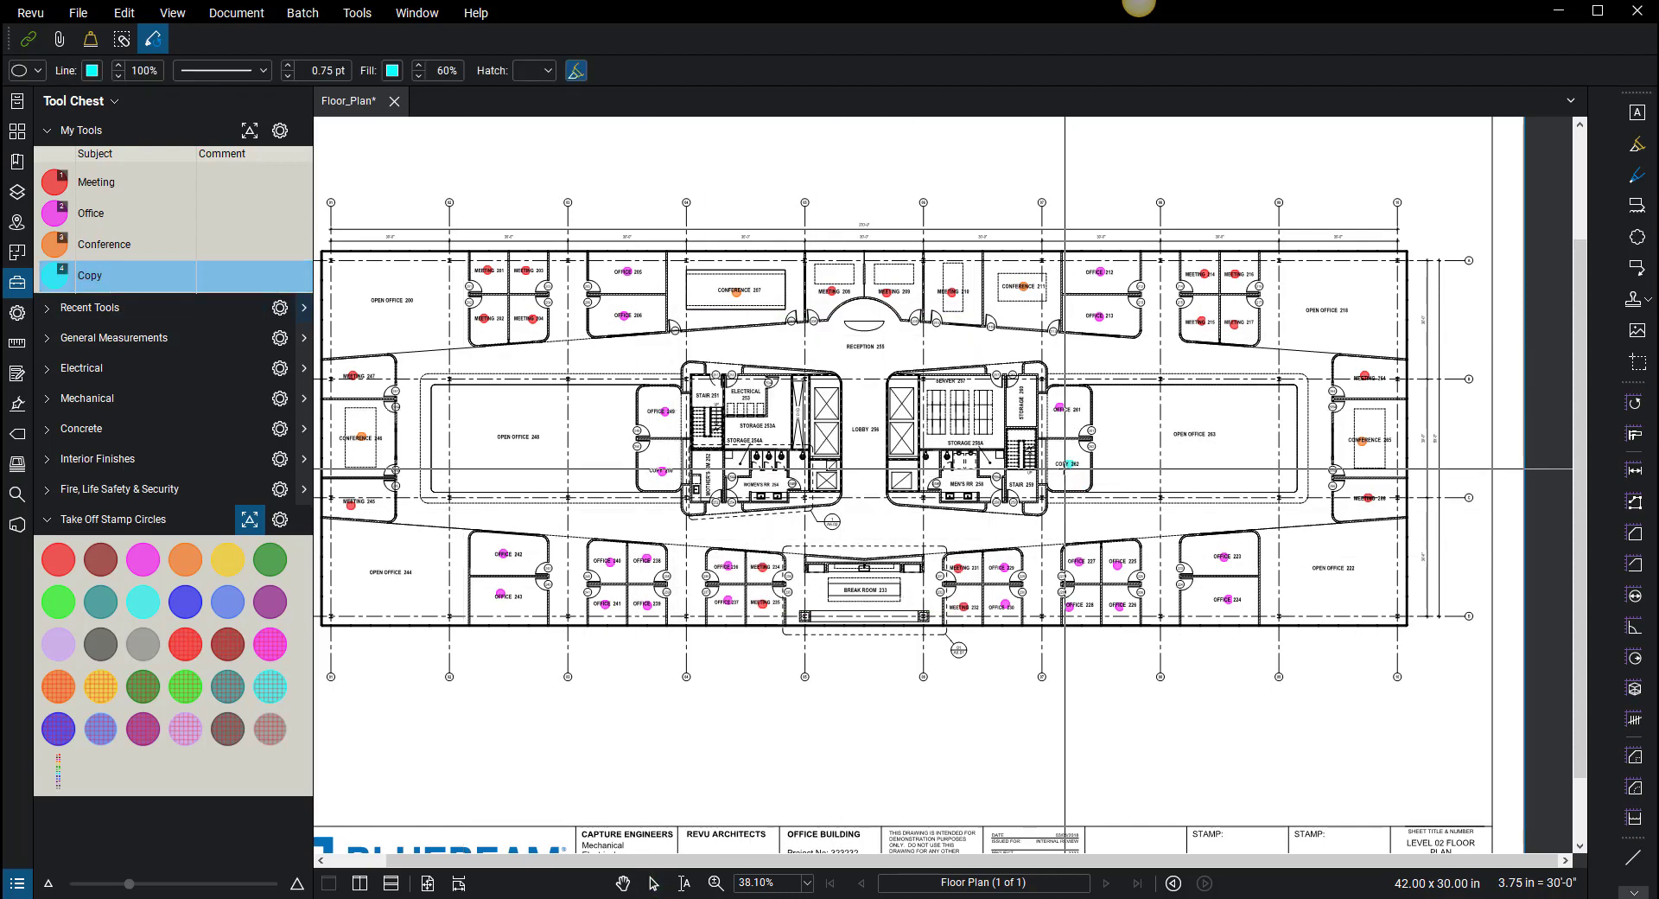
pyautogui.click(1067, 464)
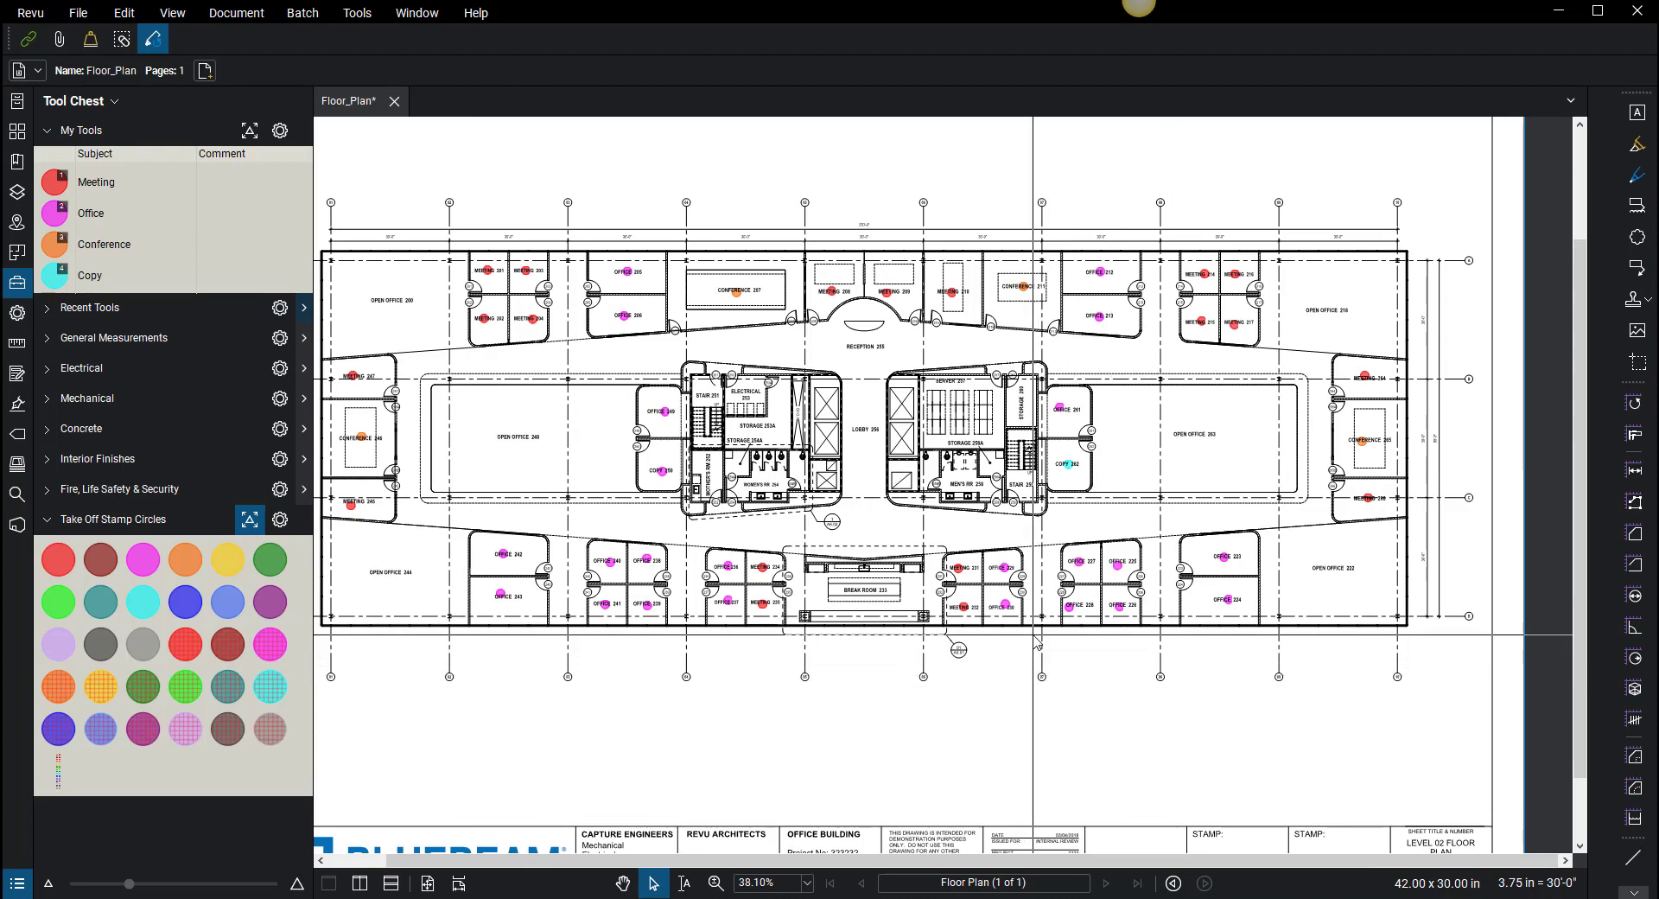
# - Marquee-select every takeoff circle on the plan and create a new legend from them
pyautogui.hscroll(-3, 873, 529)
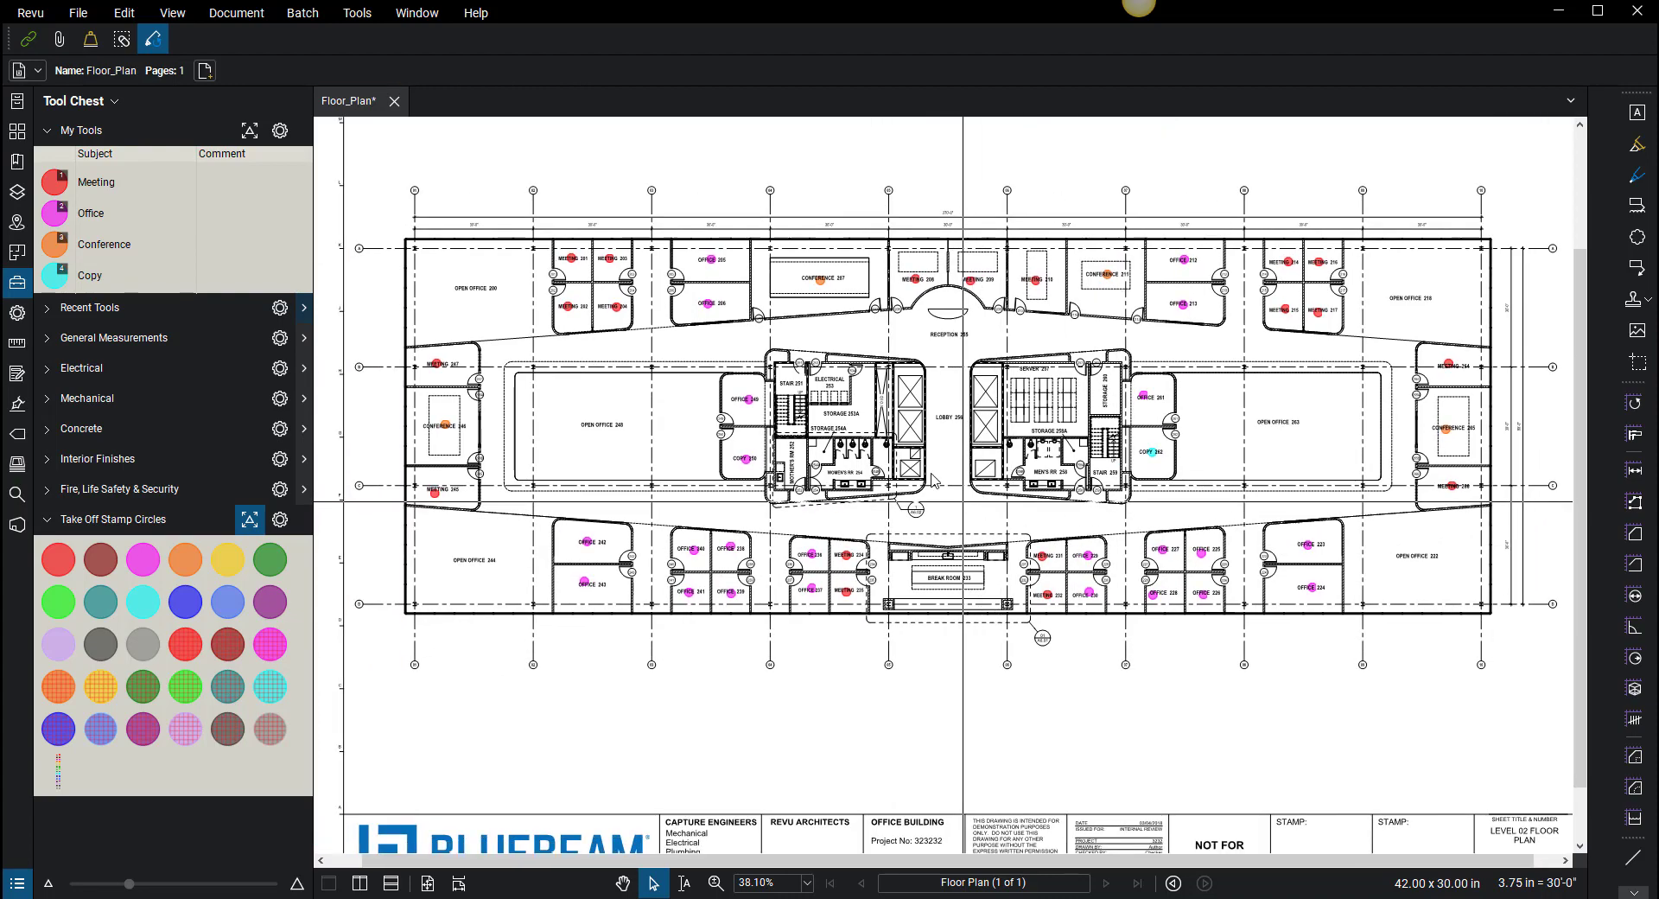
pyautogui.scroll(4, 804, 449)
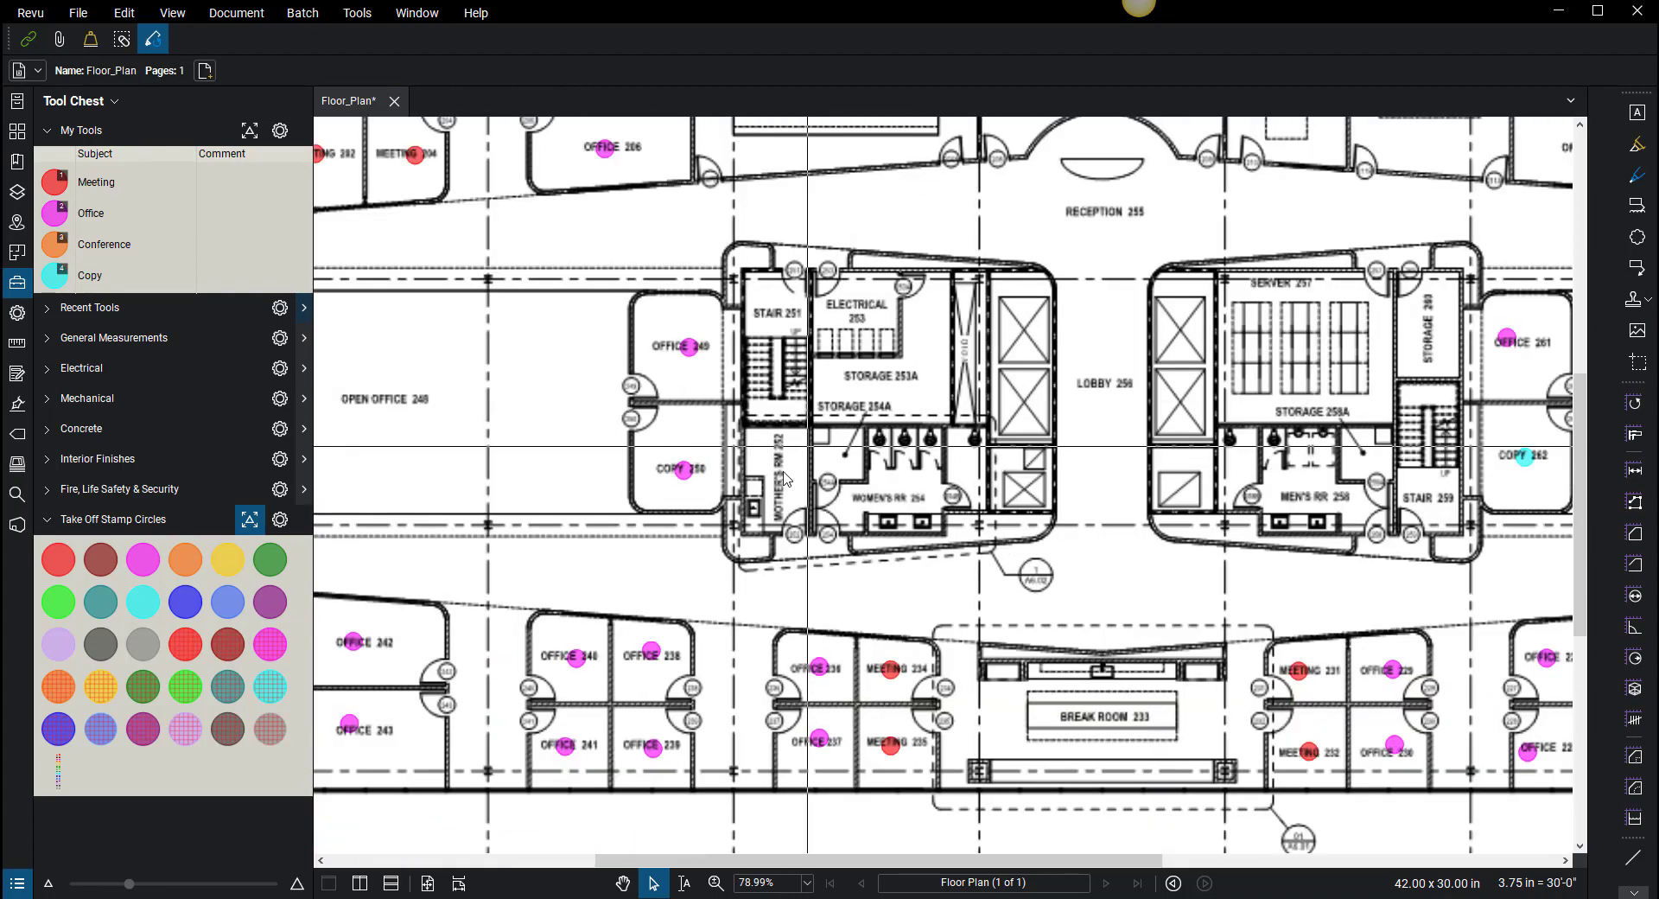
pyautogui.scroll(-6, 873, 346)
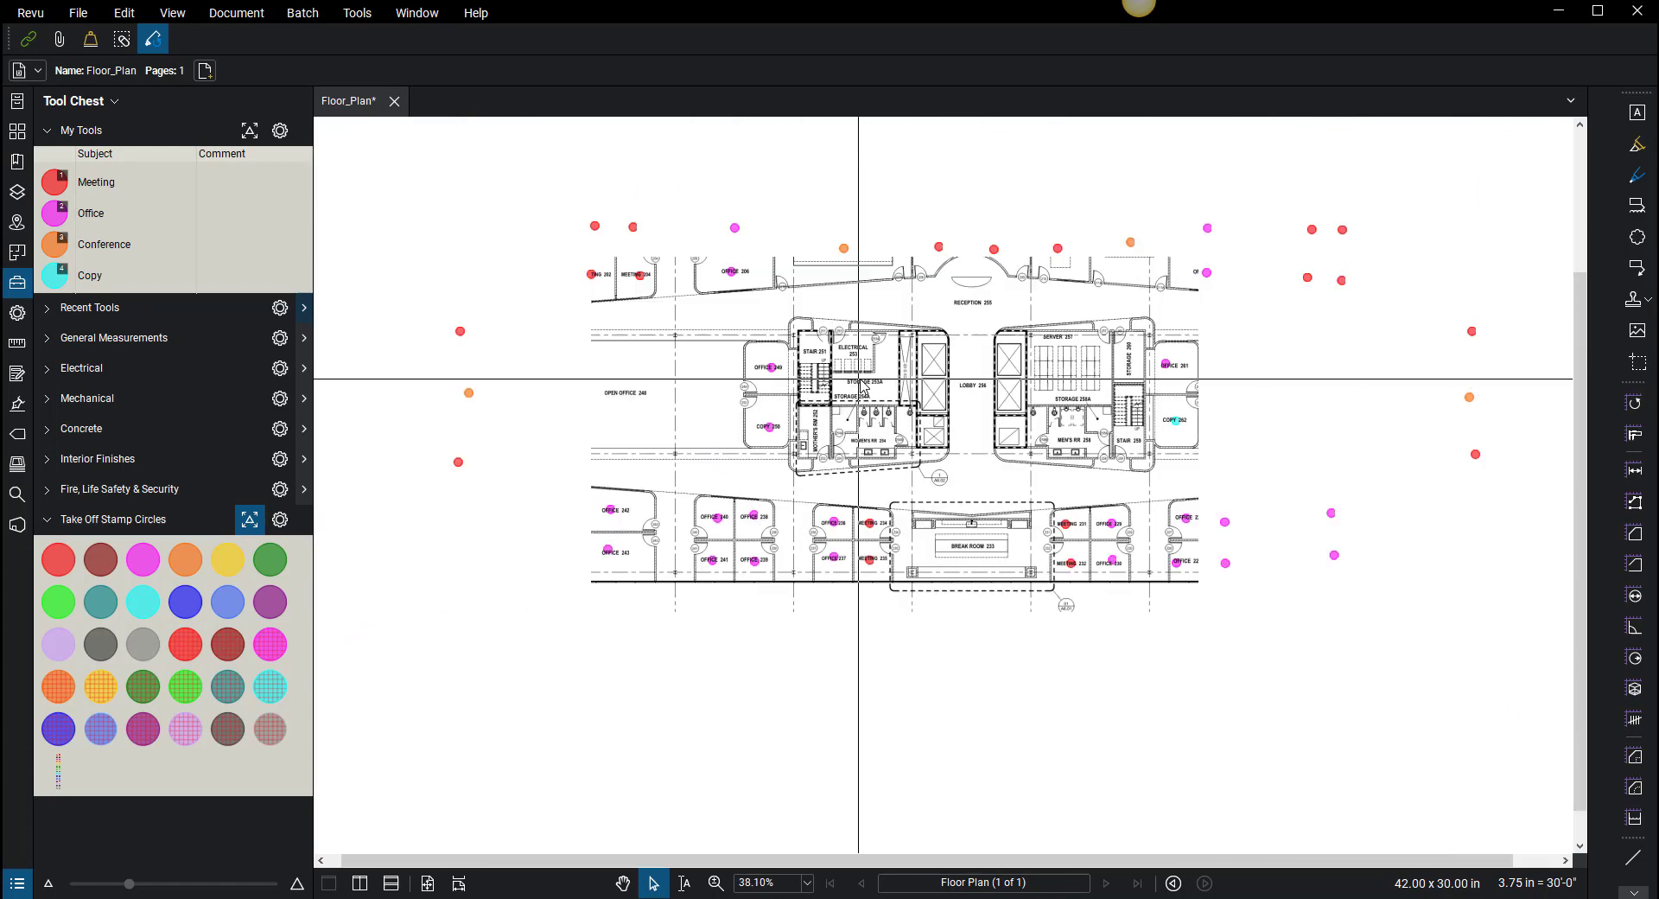
pyautogui.scroll(1, 878, 369)
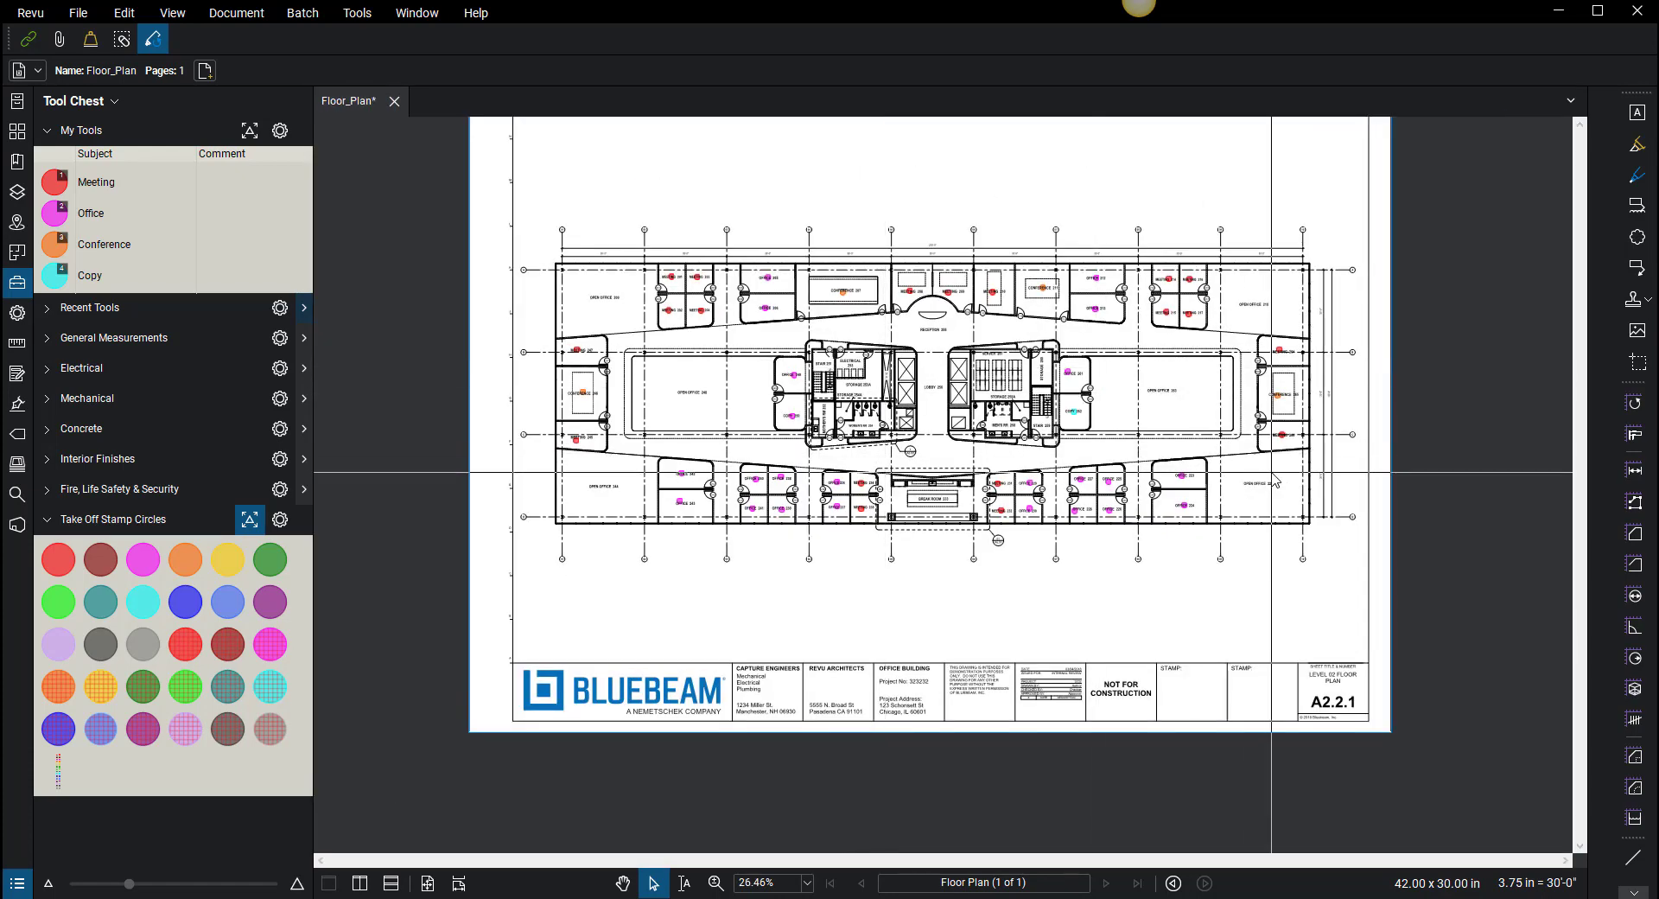
pyautogui.moveTo(1355, 568); pyautogui.dragTo(498, 222)
pyautogui.rightClick(675, 282)
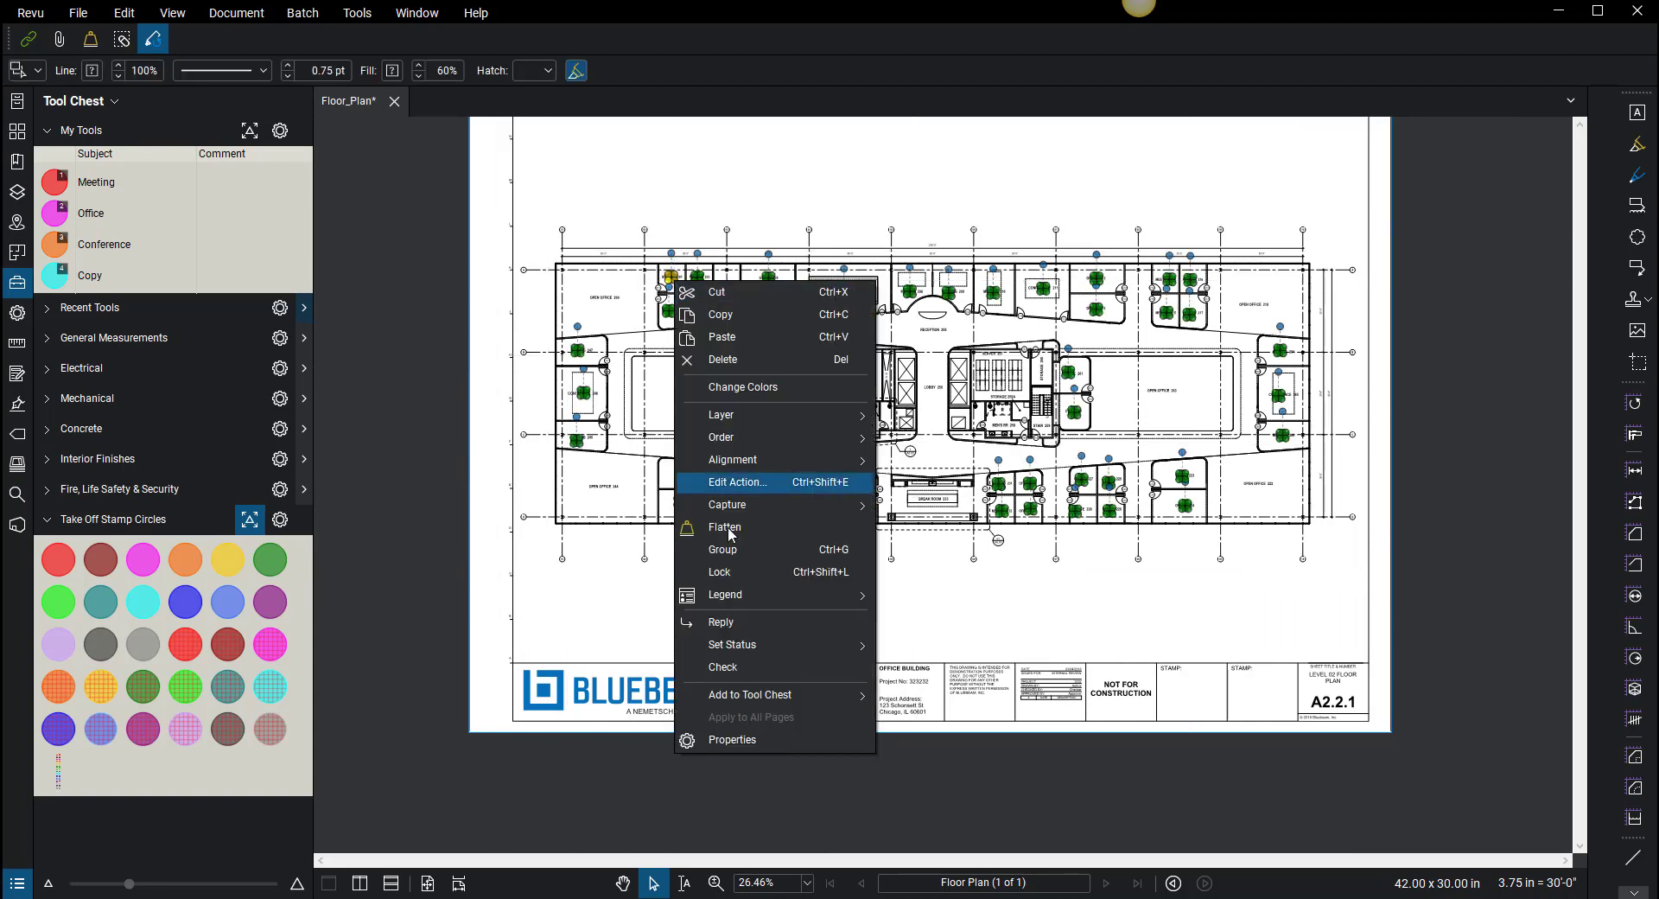
pyautogui.click(934, 613)
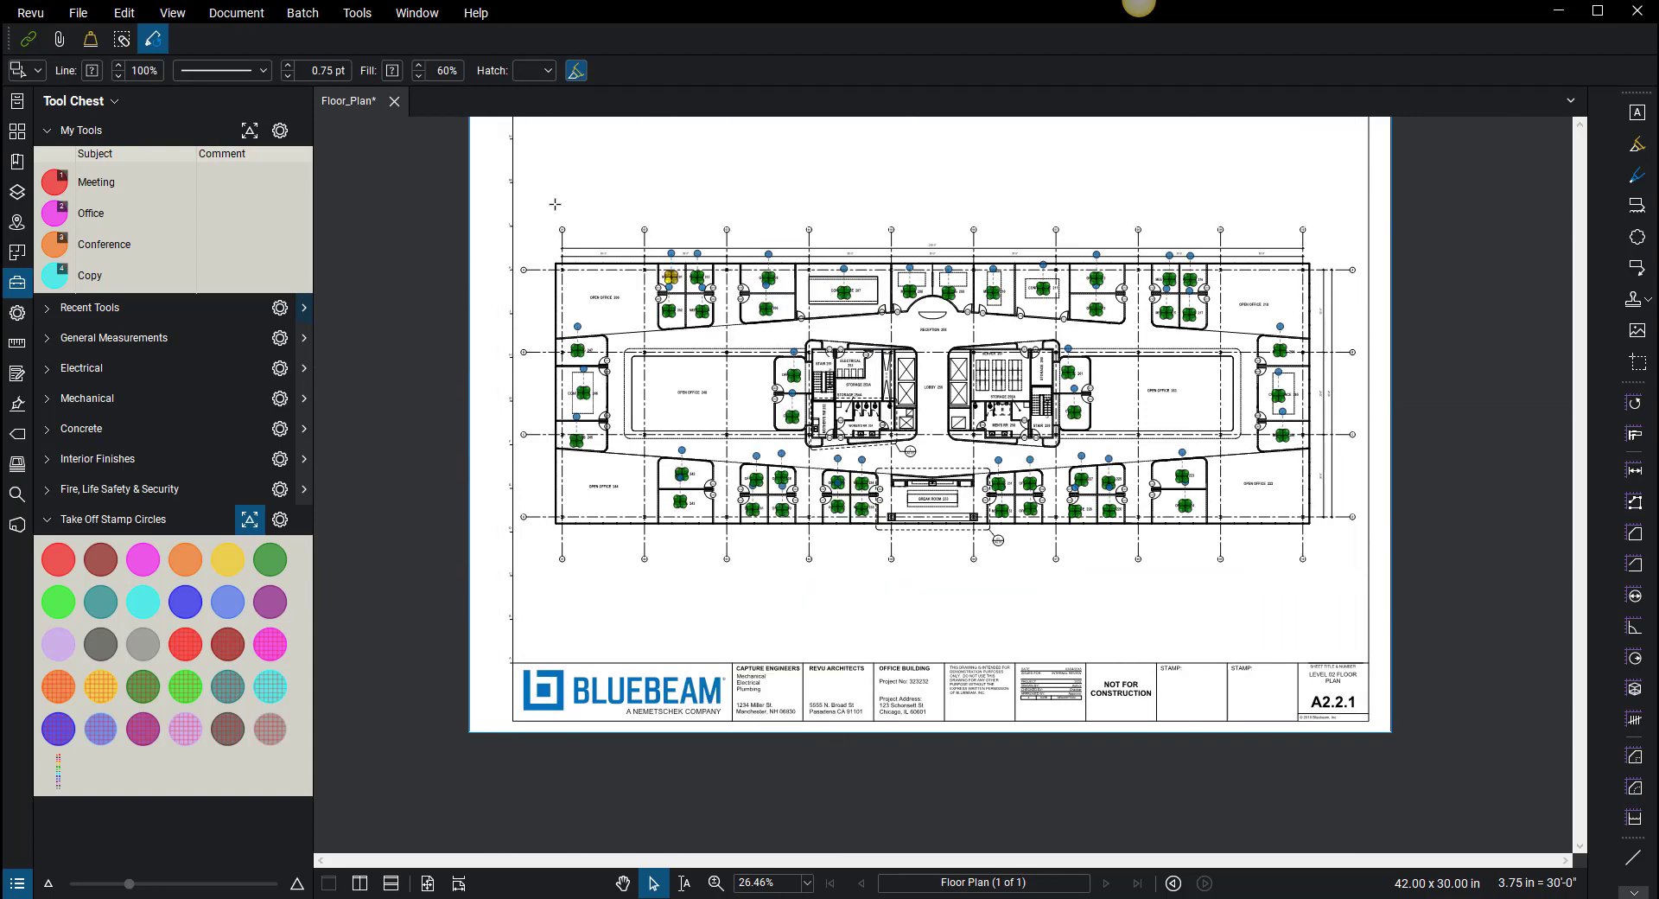
# - Drop the legend above the plan's top-left corner and zoom in to check its counts
pyautogui.click(562, 177)
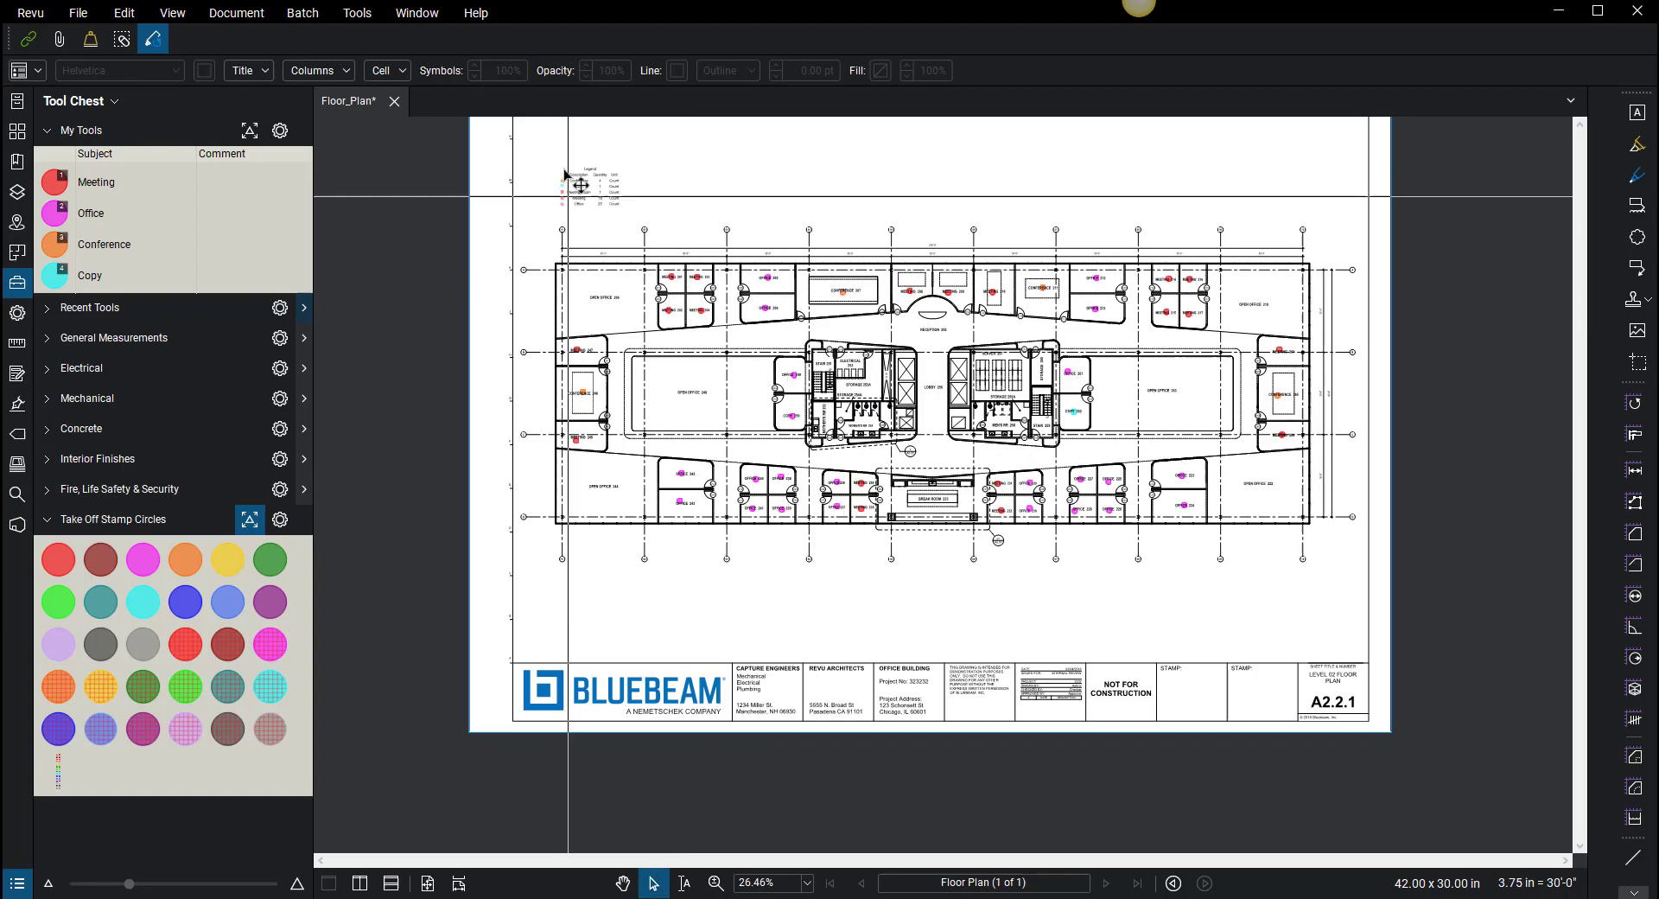
pyautogui.scroll(5, 568, 177)
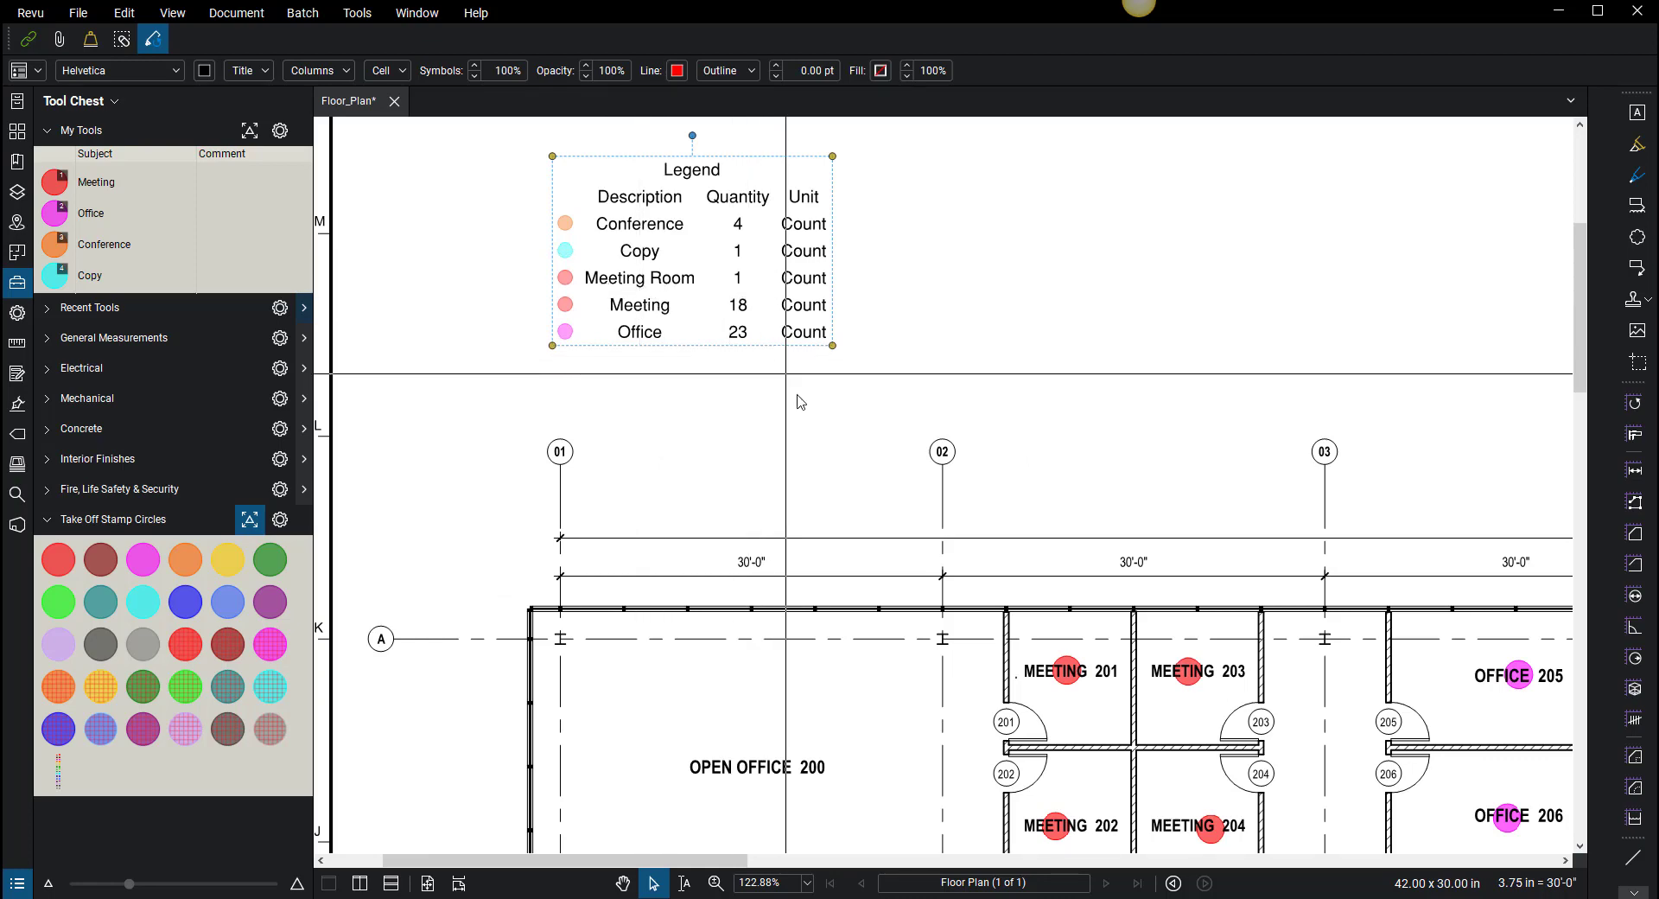
pyautogui.scroll(-3, 720, 288)
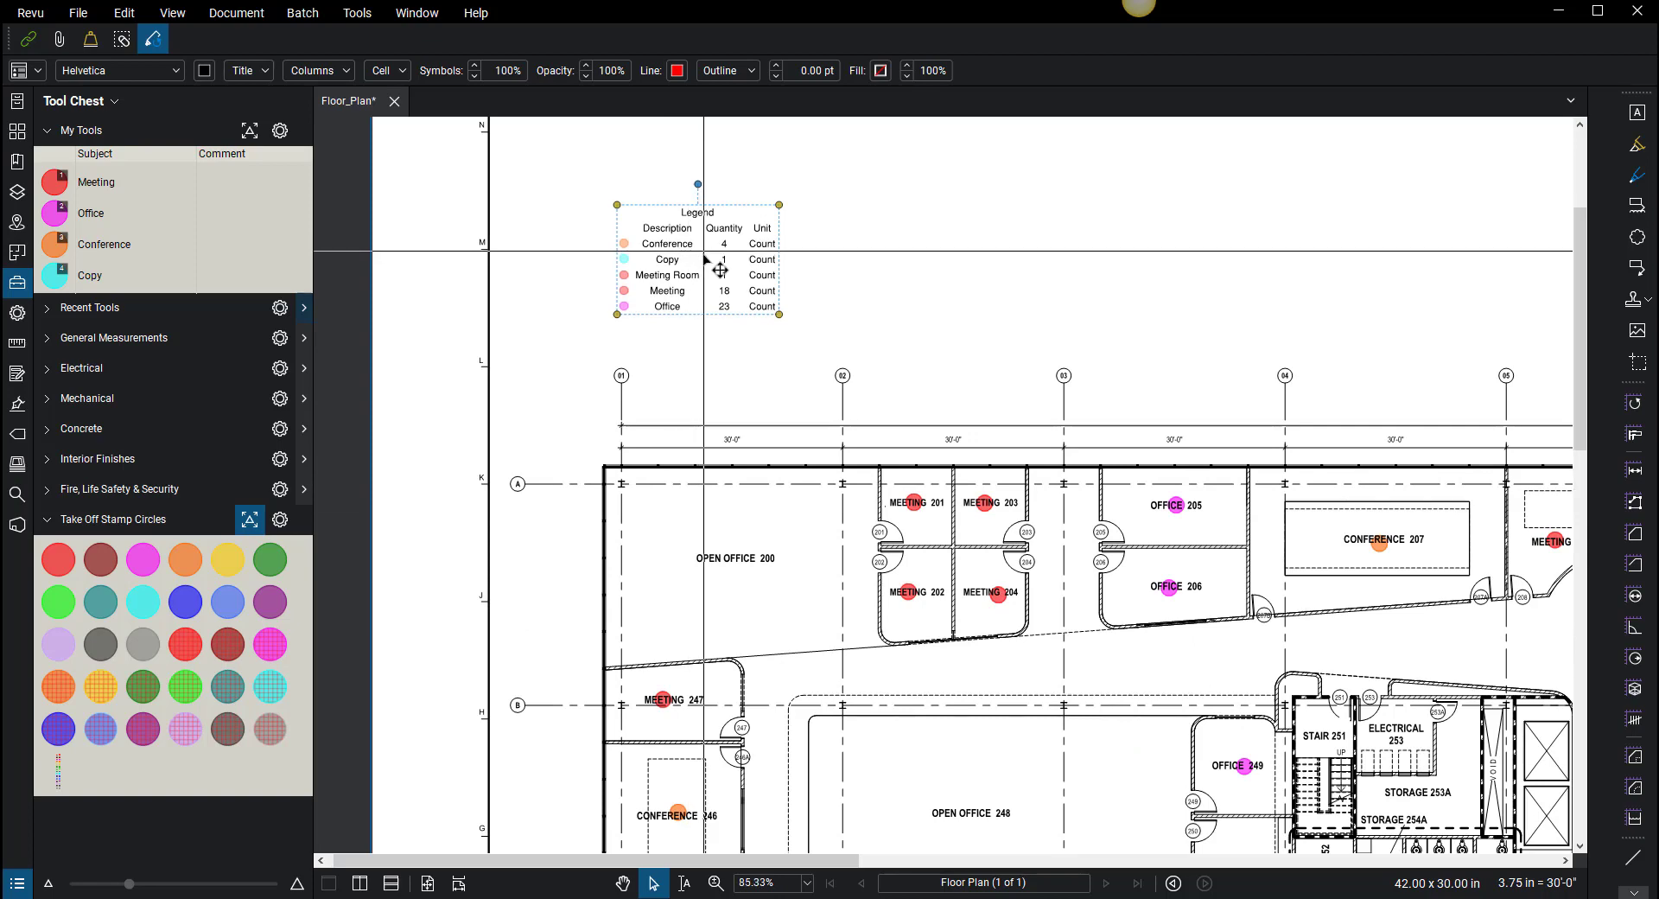
pyautogui.scroll(2, 646, 277)
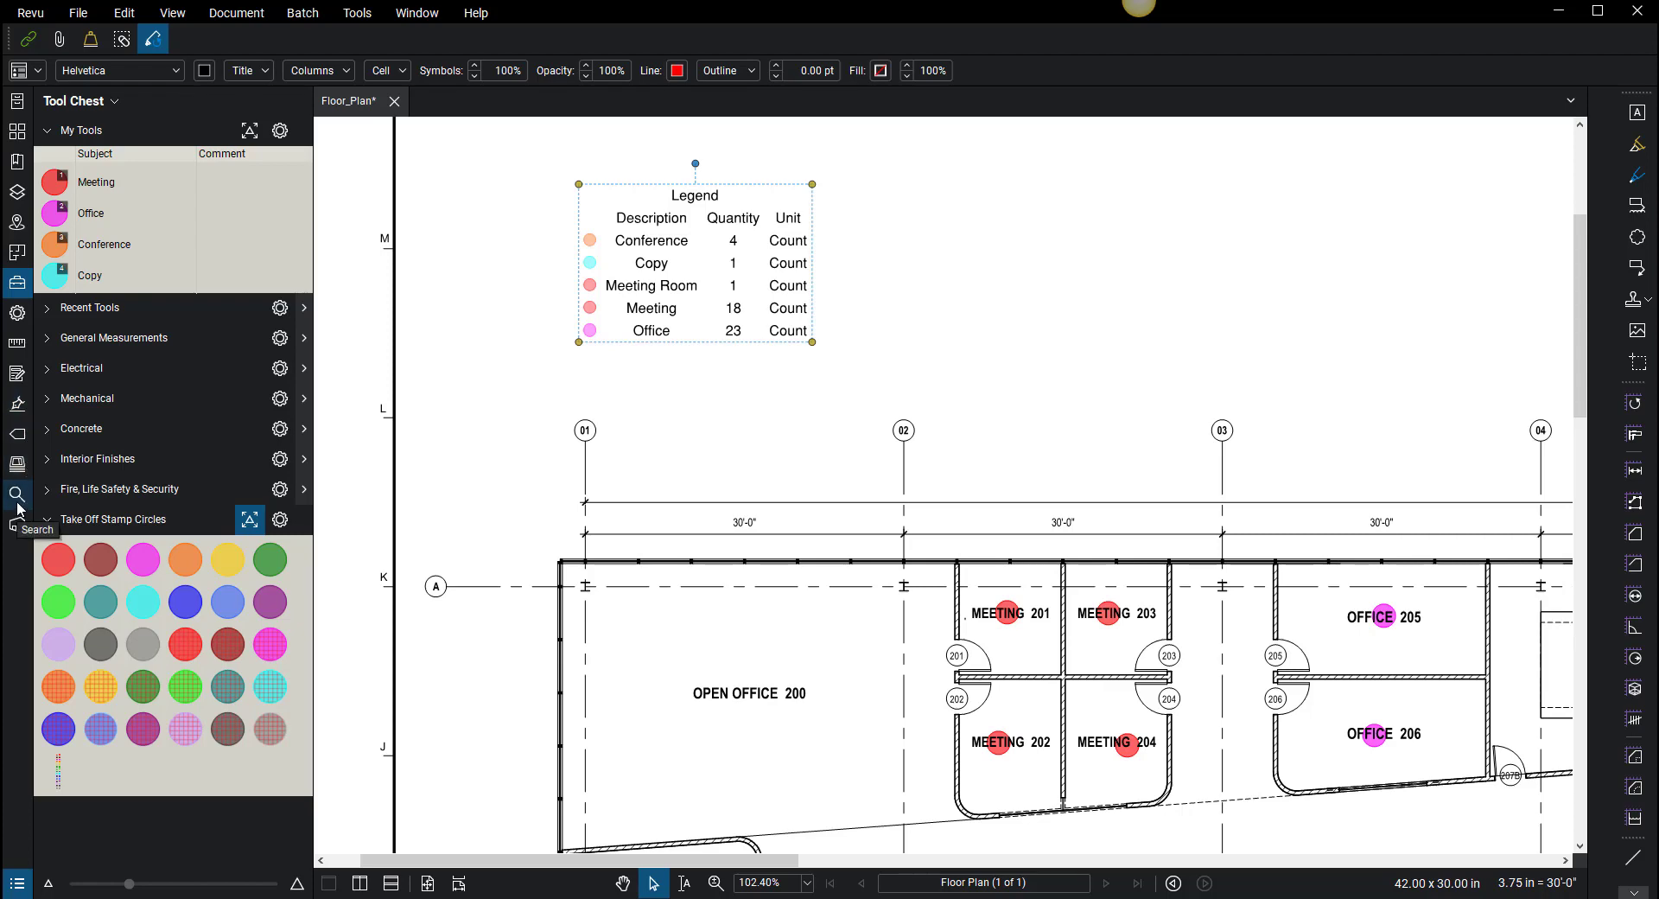
# - In the Markups List, change the Meeting Room circle's subject to Meeting, then close the list
pyautogui.click(26, 891)
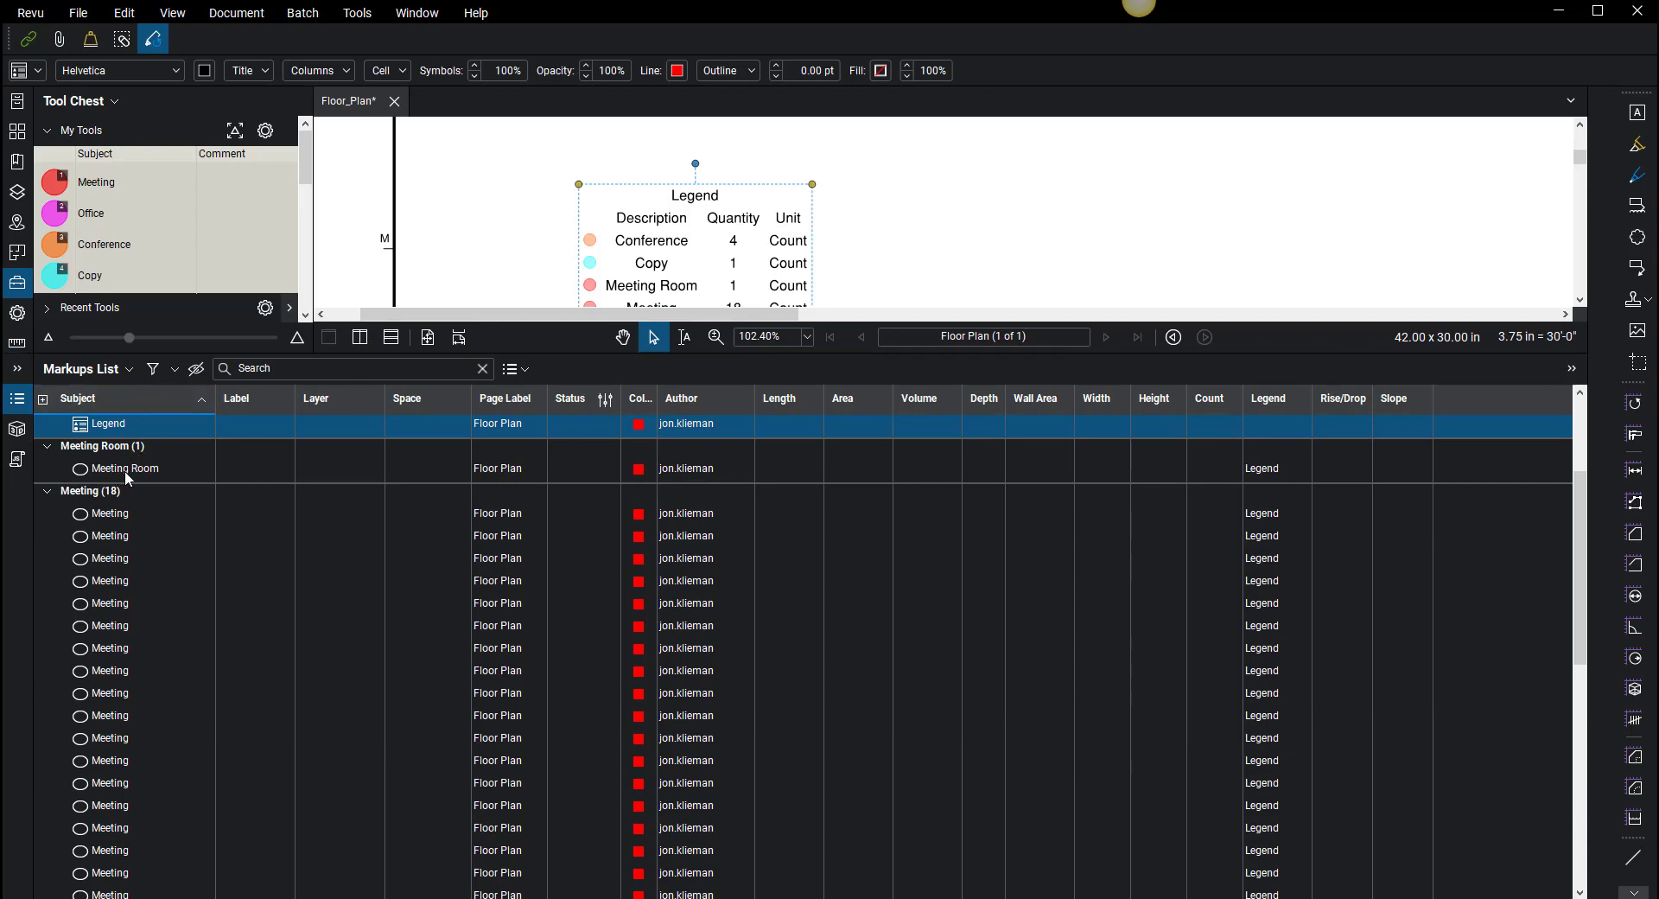
pyautogui.click(125, 471)
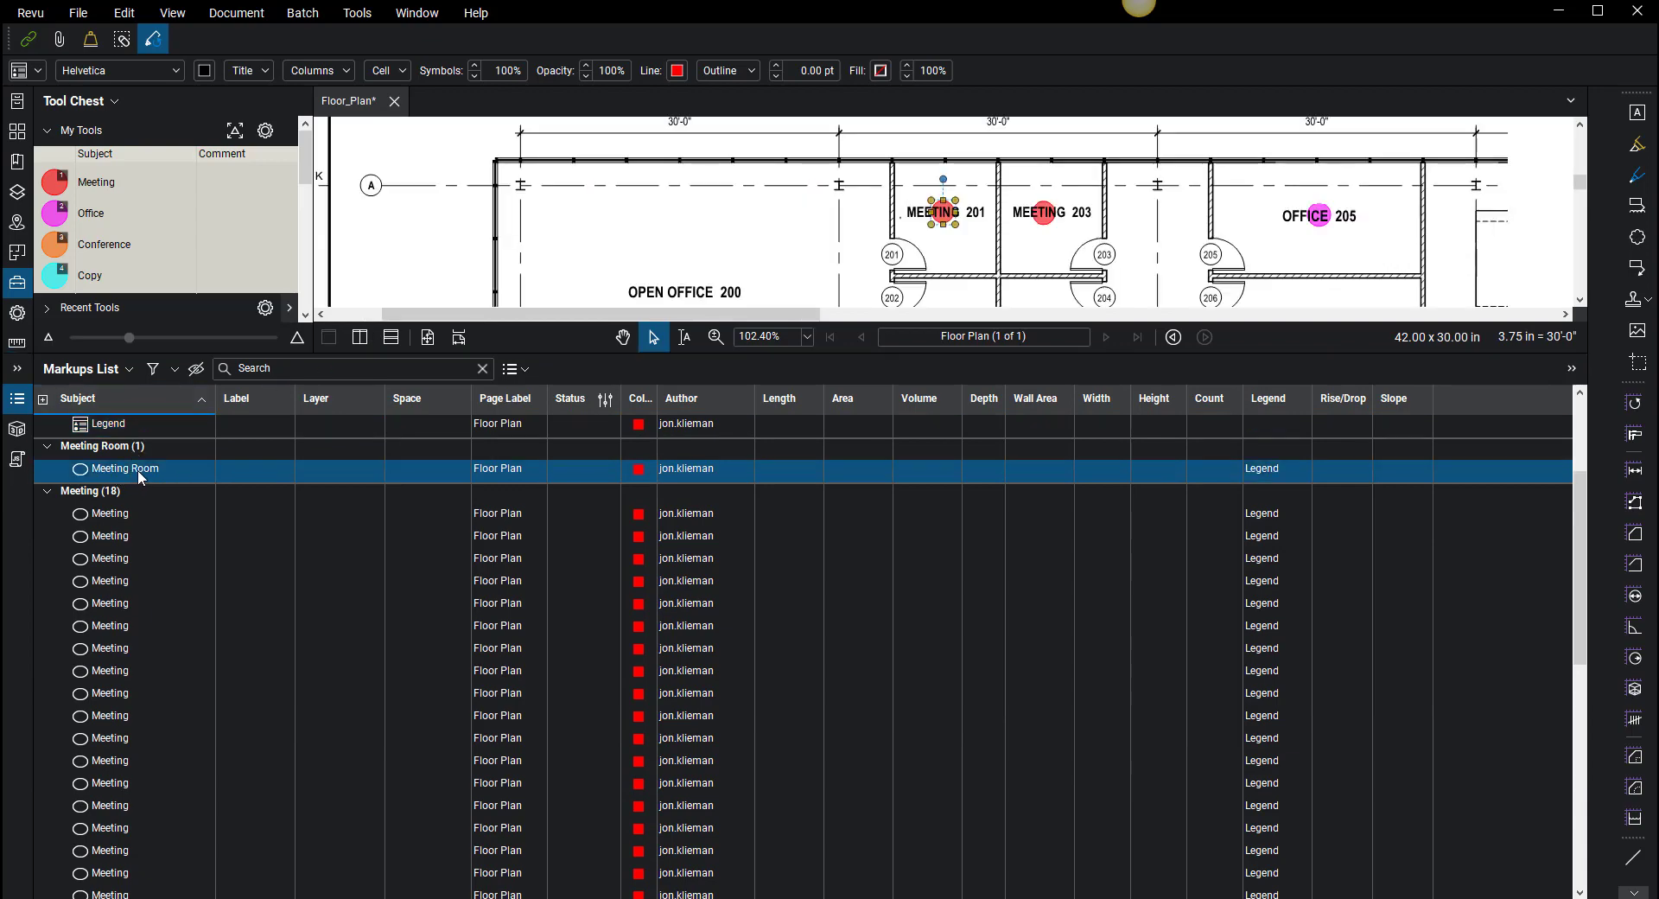
pyautogui.click(168, 471)
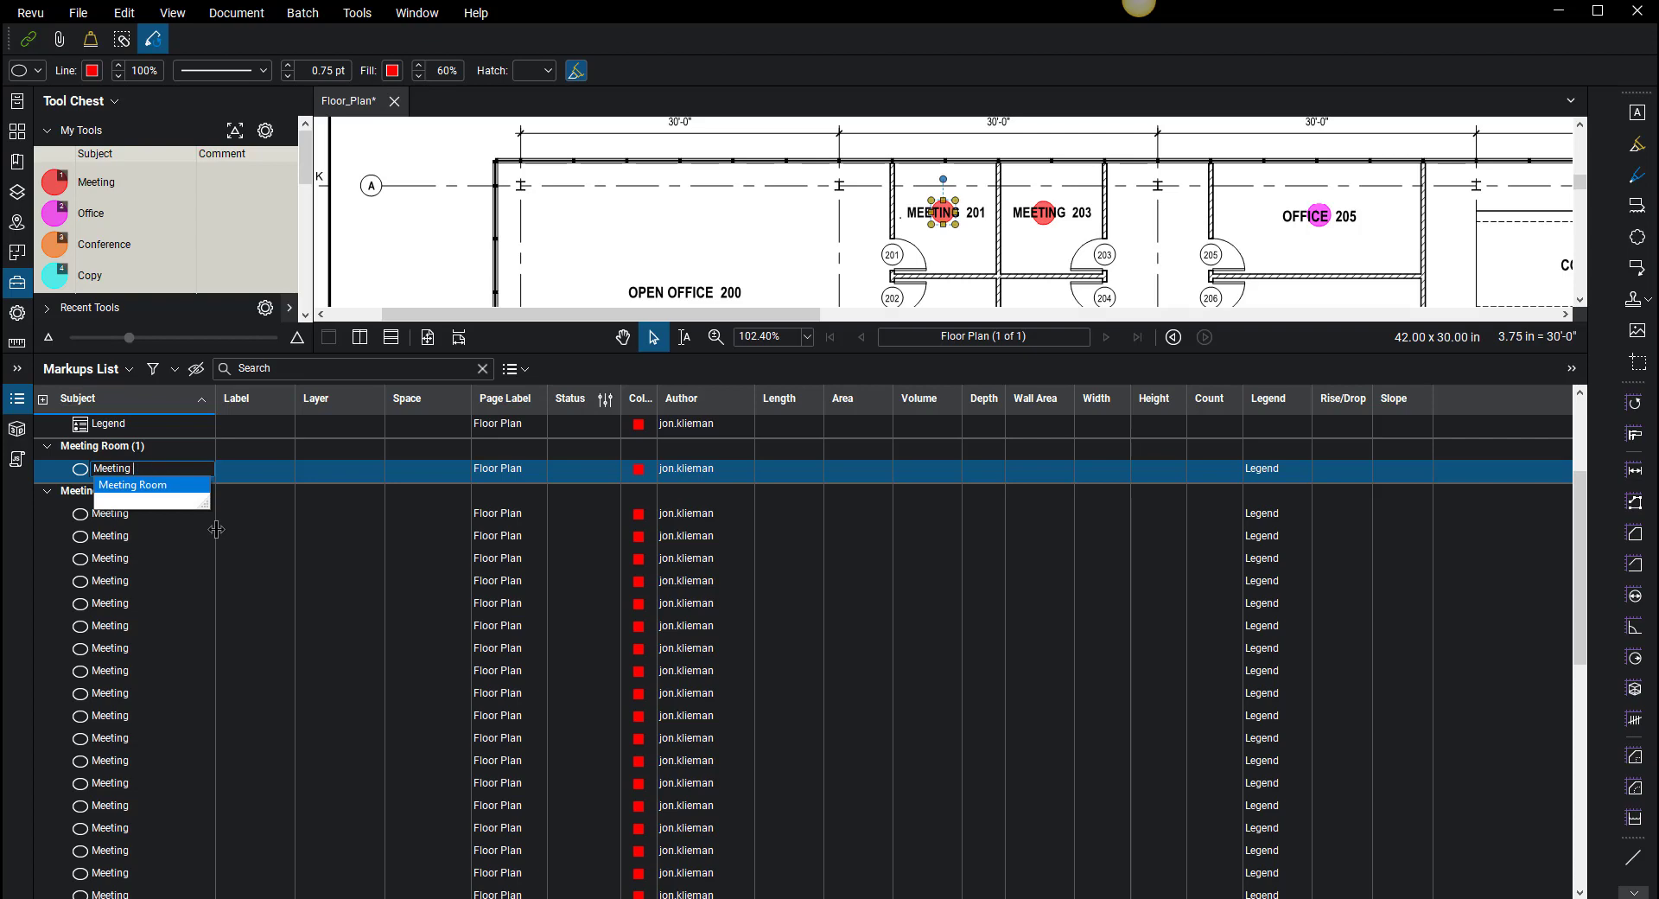
pyautogui.press('Return')
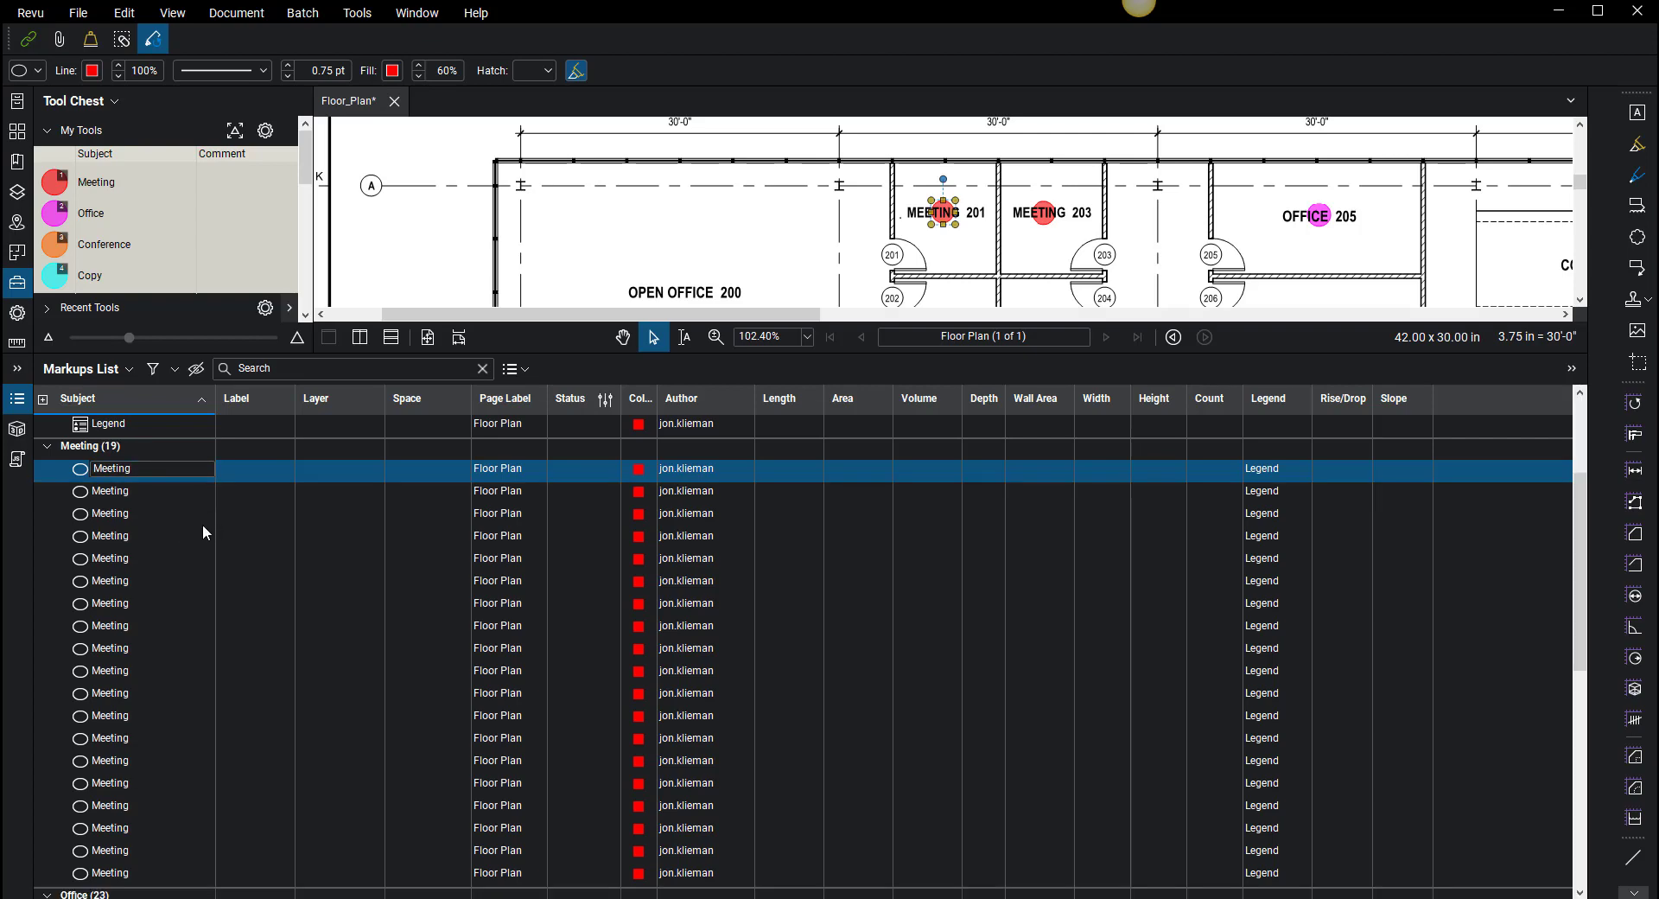
pyautogui.click(202, 521)
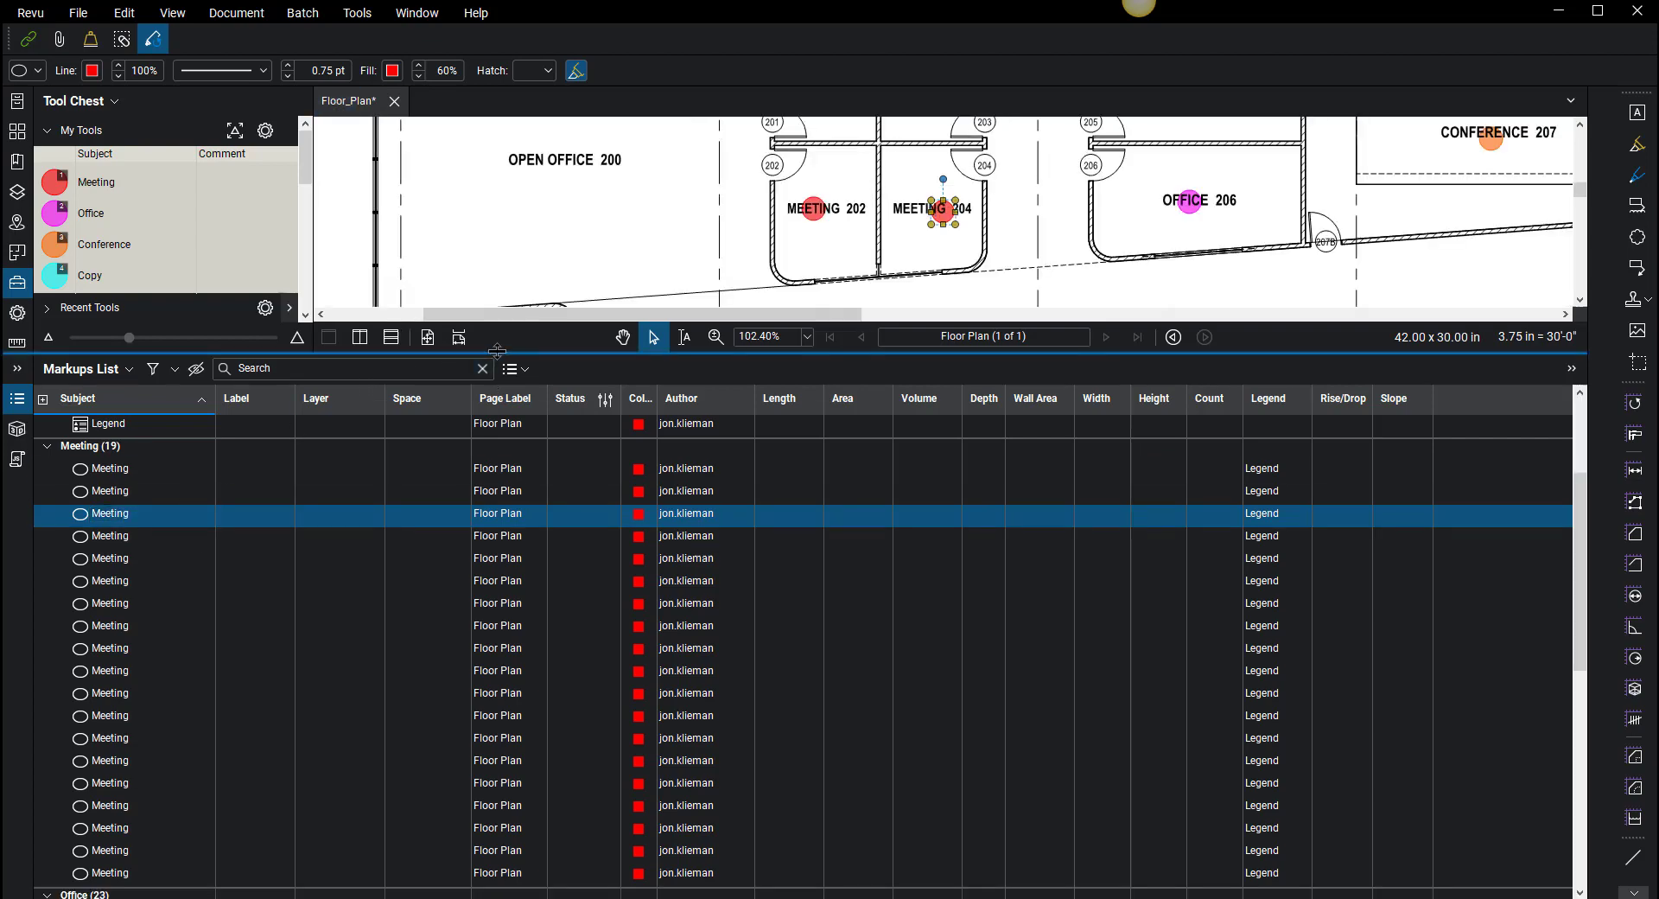
pyautogui.hotkey('alt', 'l')
pyautogui.scroll(-5, 669, 471)
# - Delete the old legend table from the sheet
pyautogui.scroll(4, 668, 470)
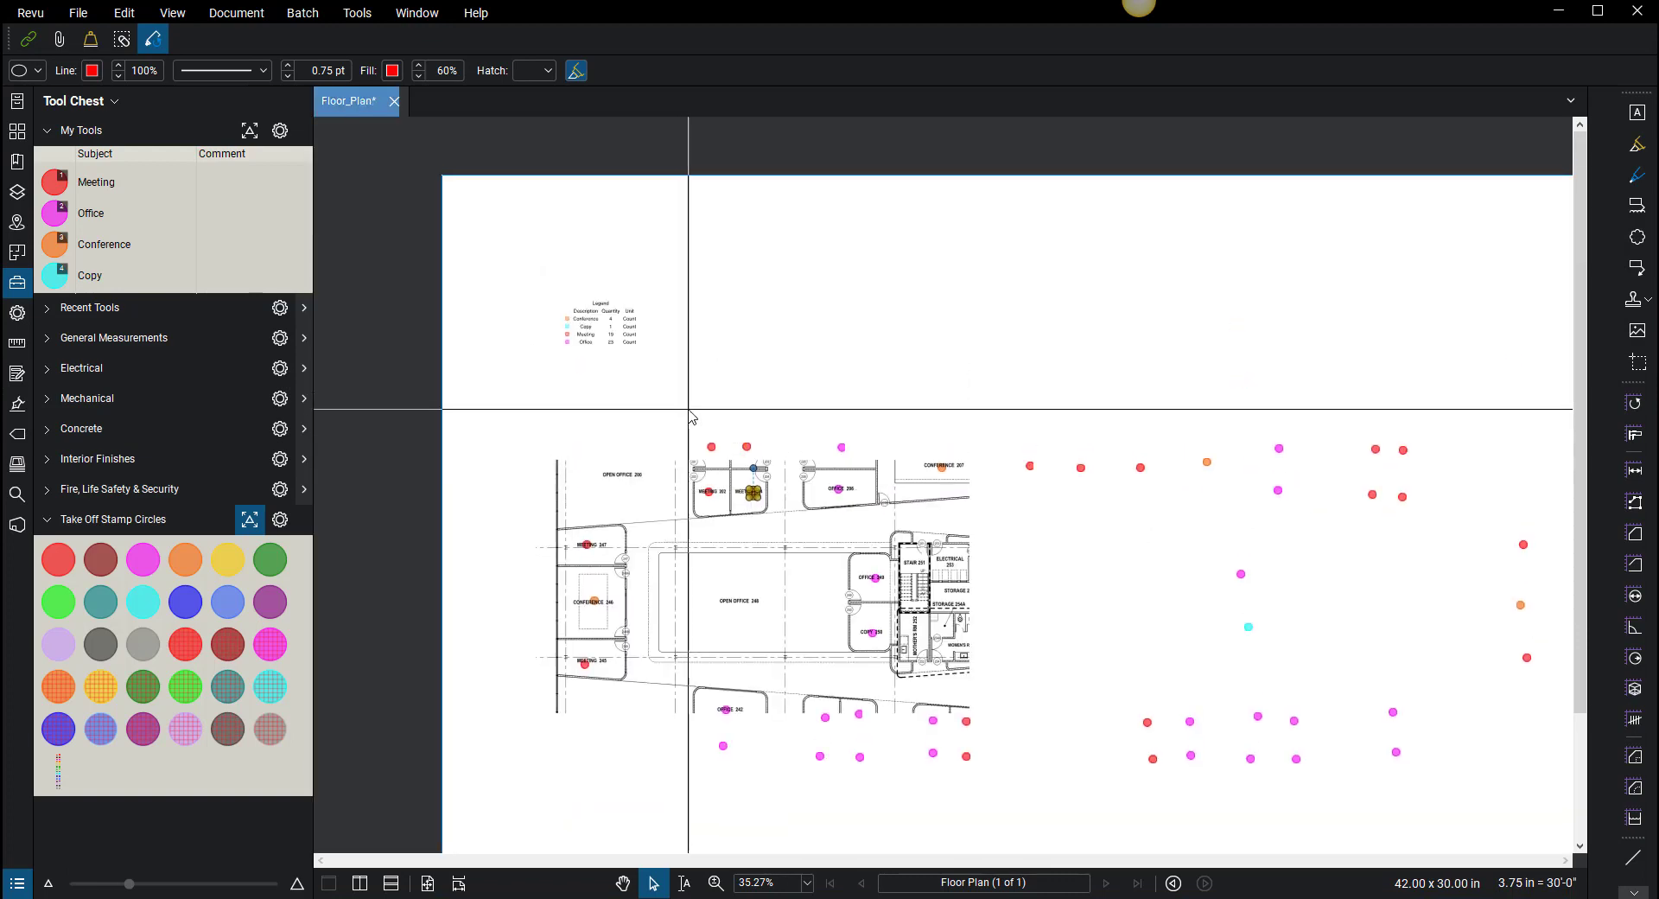
pyautogui.click(616, 349)
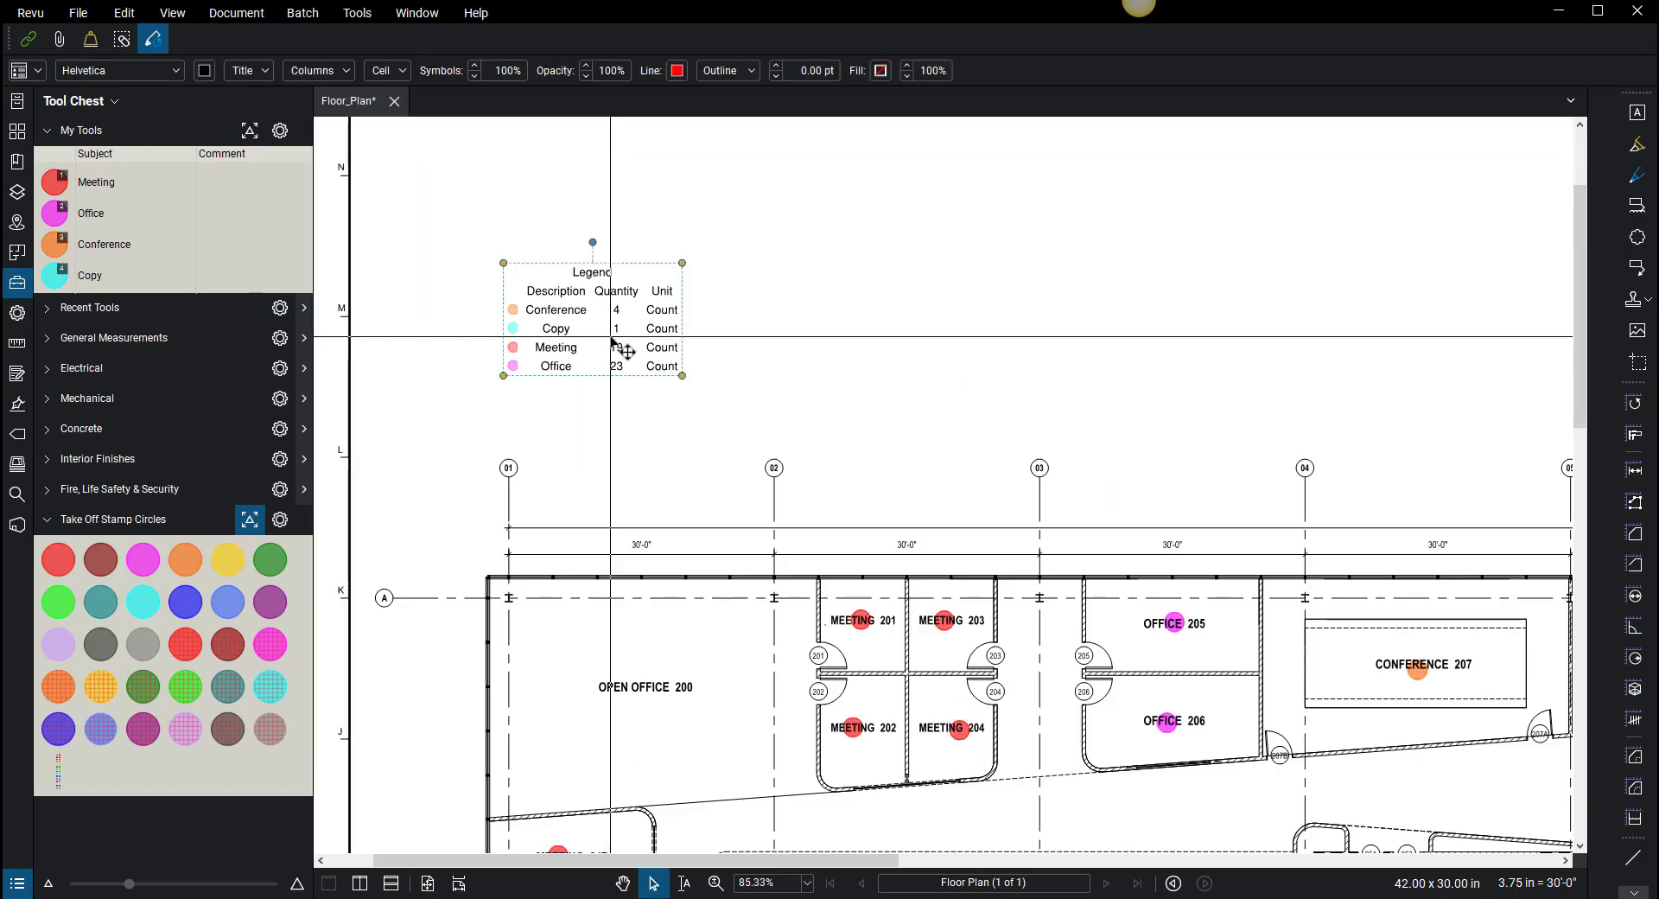
pyautogui.press('Delete')
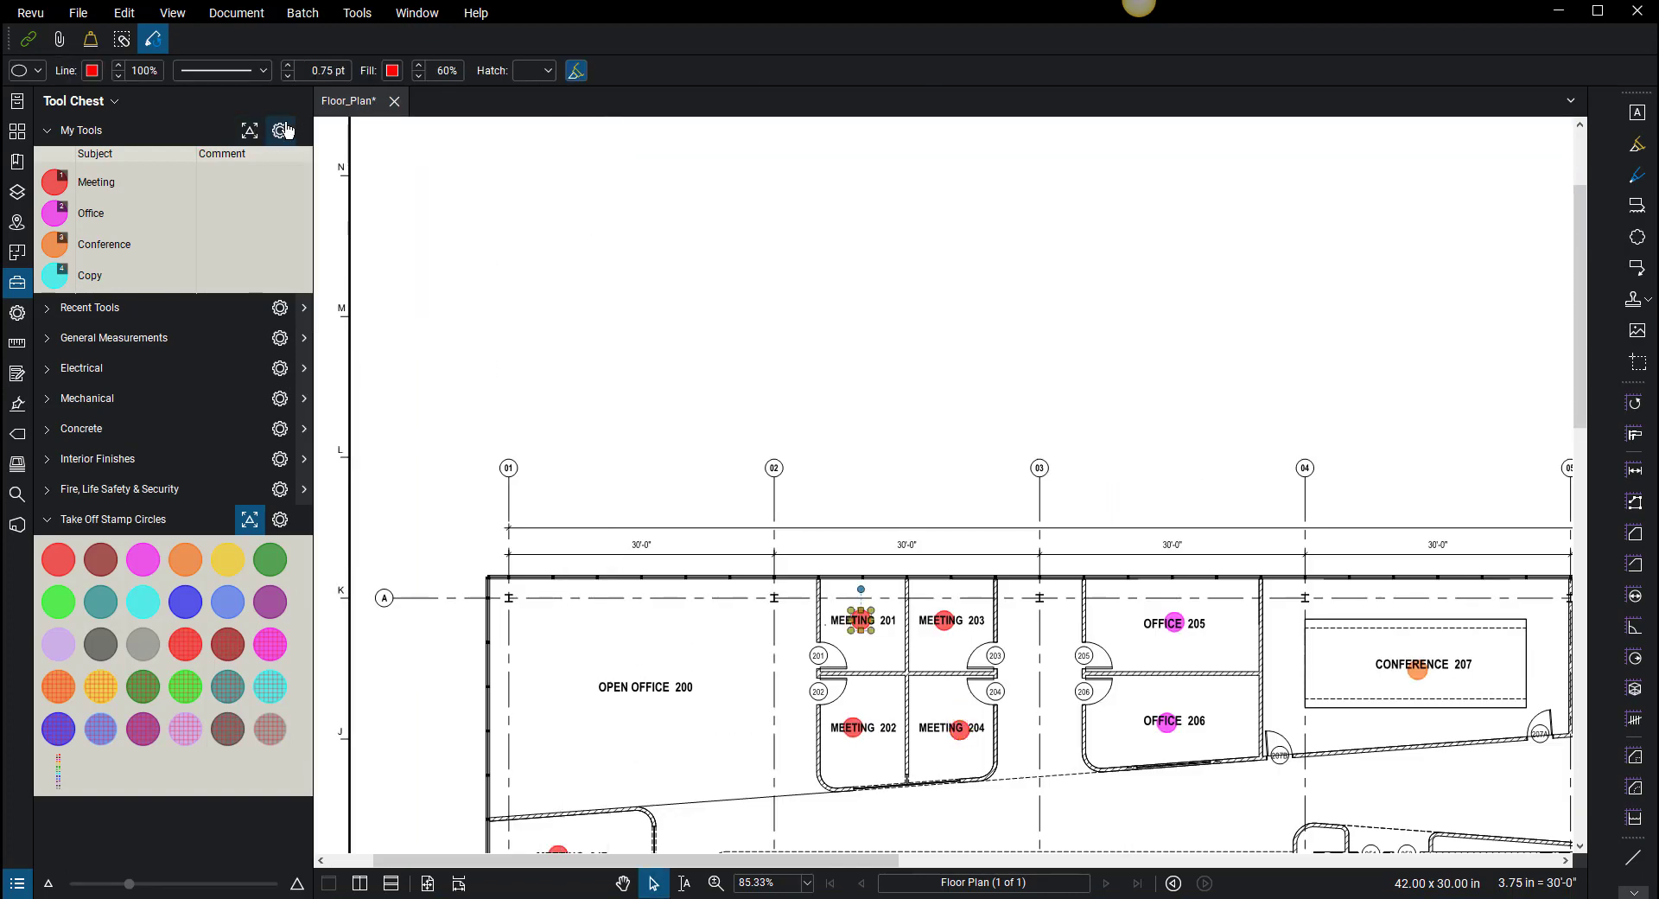
# - Place a new My Tools legend above the plan counting Conference 4, Copy 1, Meeting 19, Office 23
pyautogui.click(280, 130)
pyautogui.moveTo(303, 240)
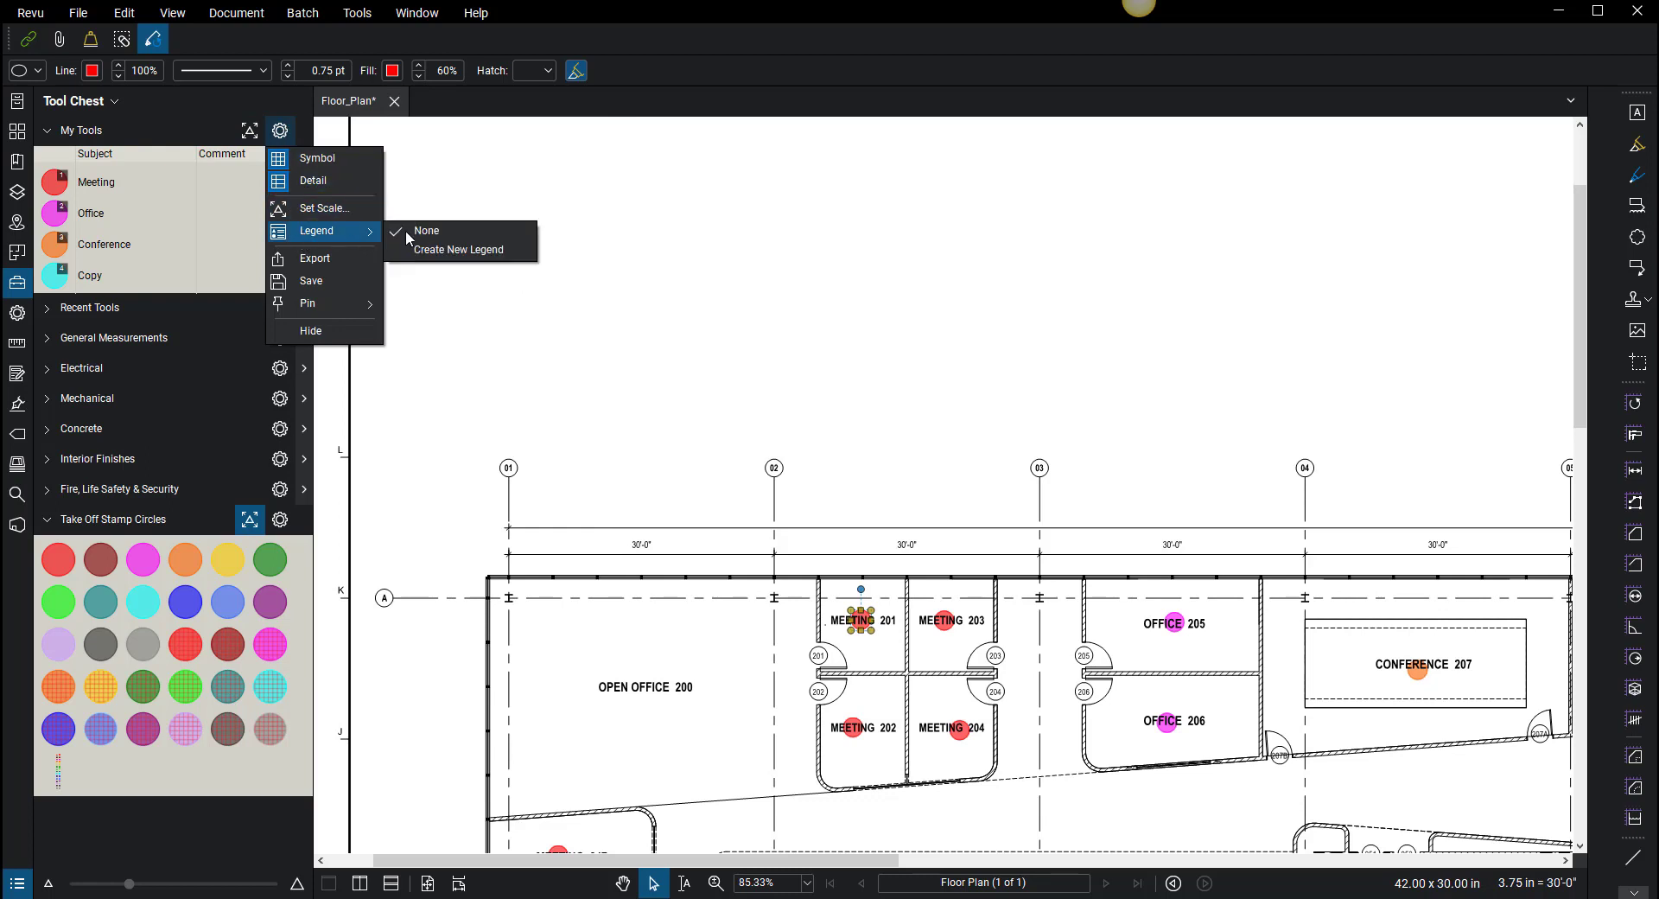
pyautogui.click(429, 249)
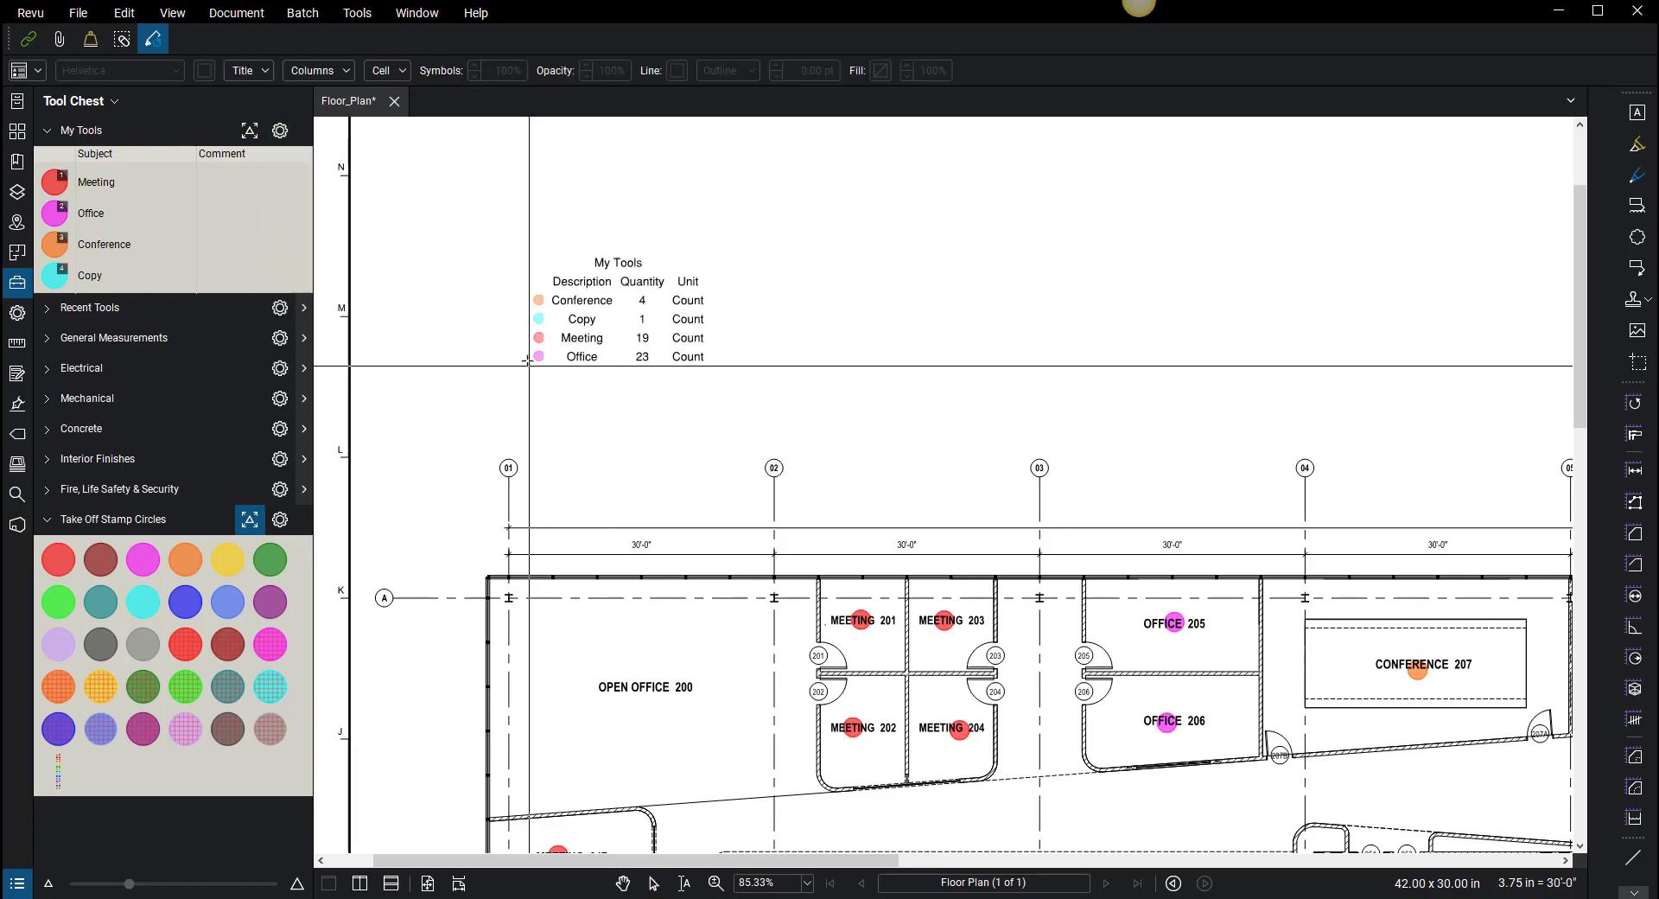
pyautogui.click(514, 330)
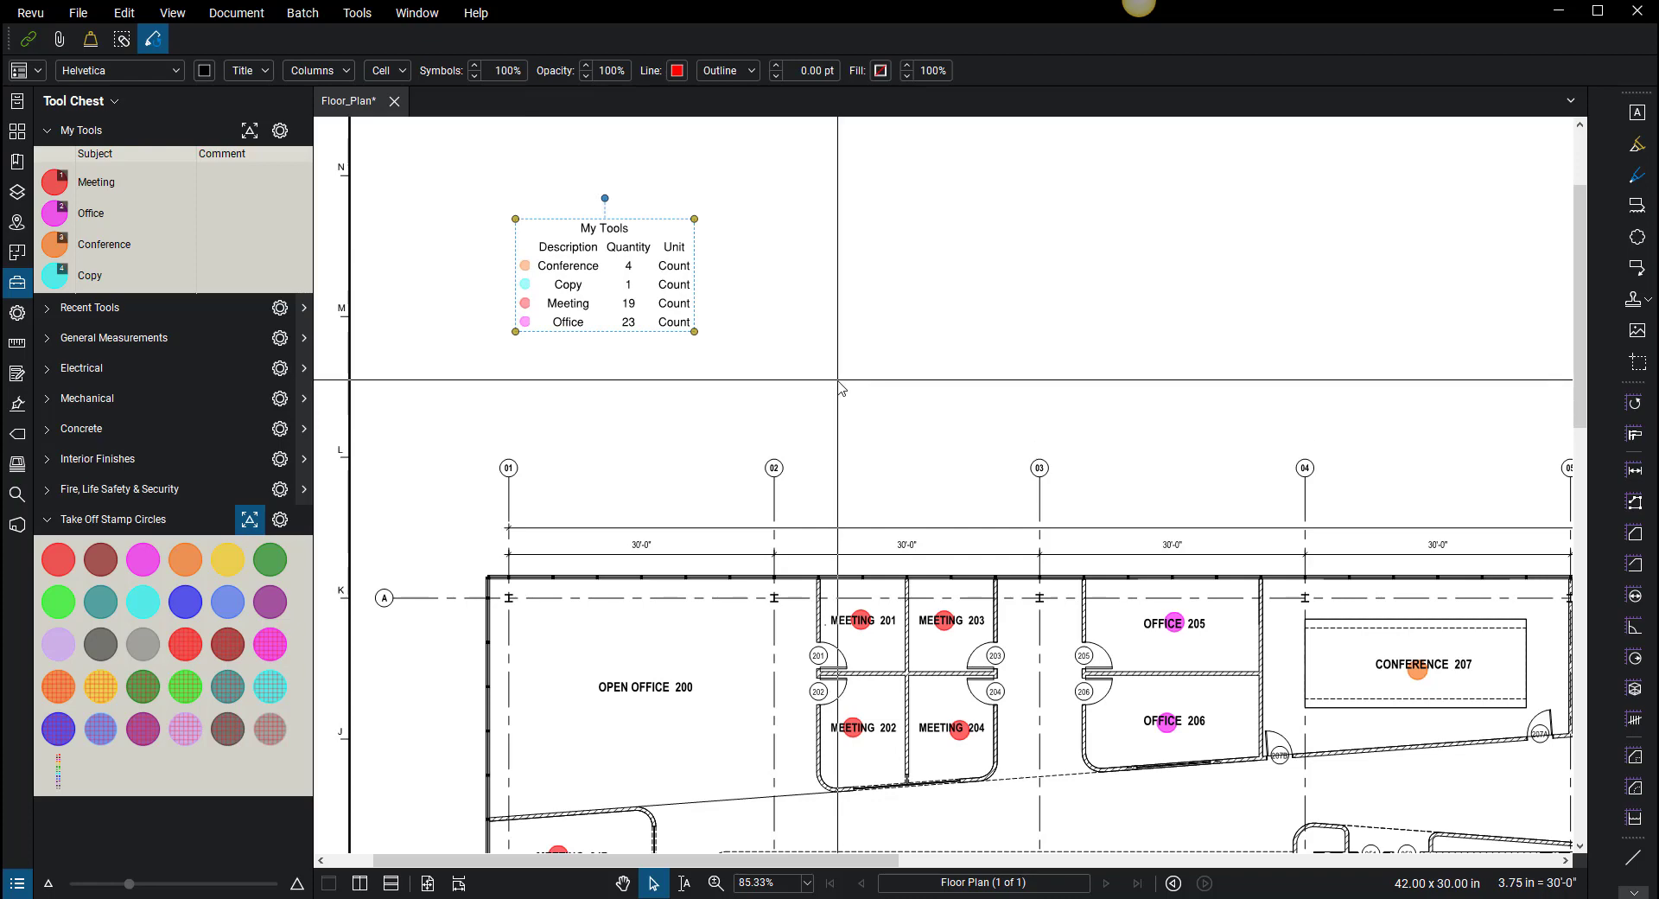
pyautogui.scroll(-5, 848, 376)
pyautogui.moveTo(855, 363); pyautogui.dragTo(700, 380)
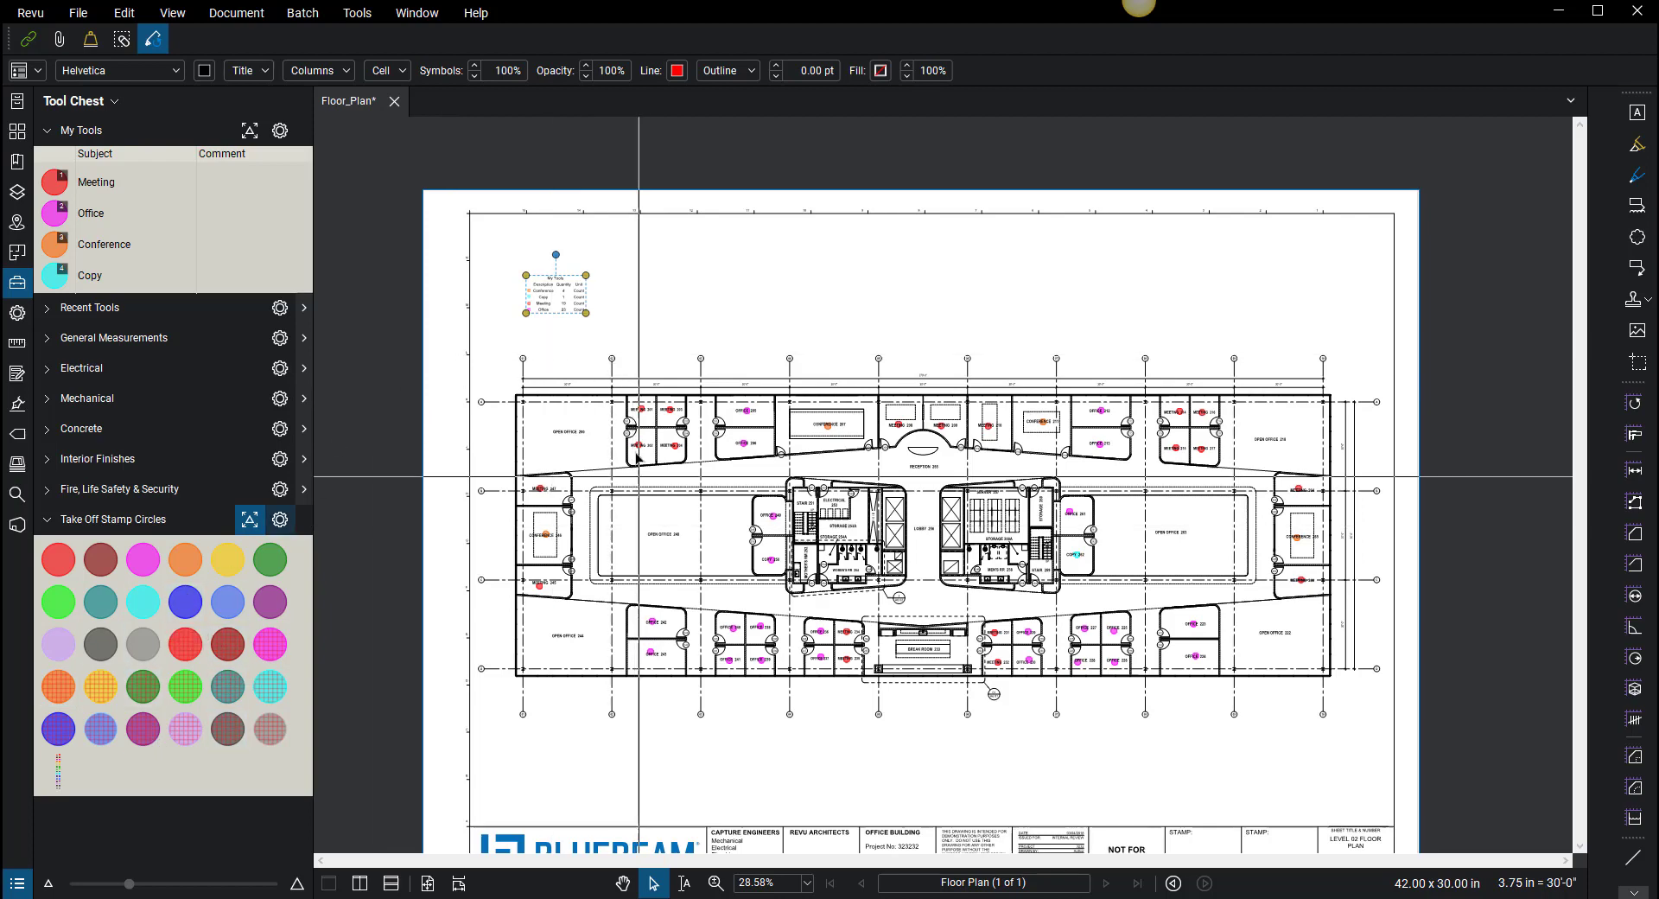
# - Copy the OFFICE 242 circle and paste it onto the OPEN OFFICE 244 label
pyautogui.scroll(5, 584, 575)
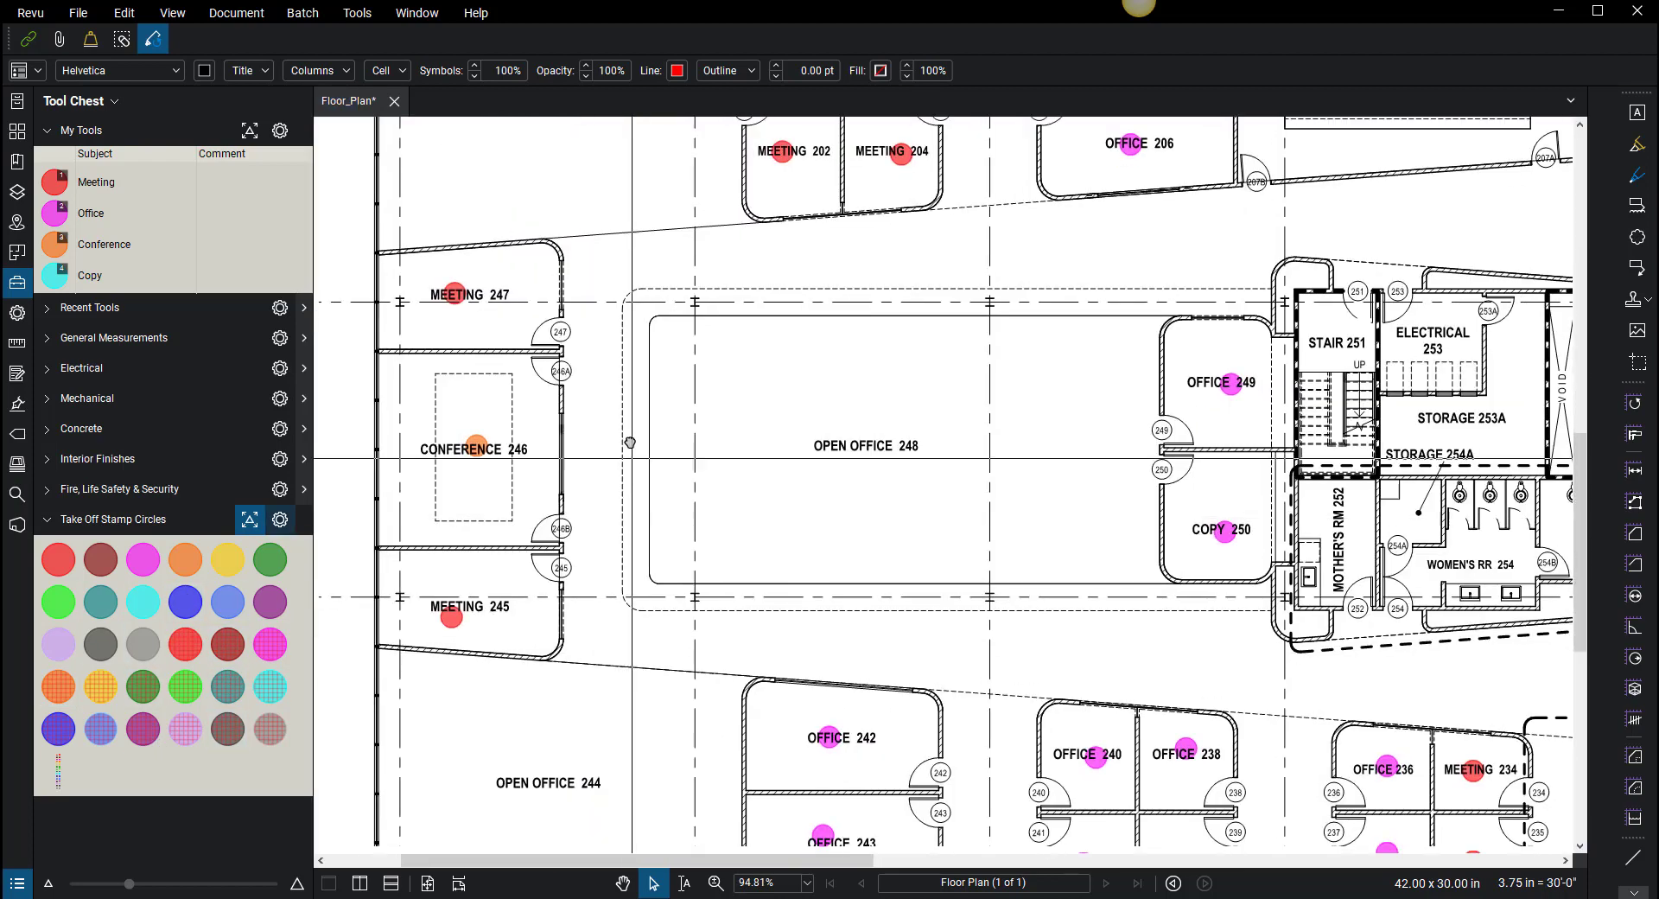
pyautogui.scroll(-3, 869, 541)
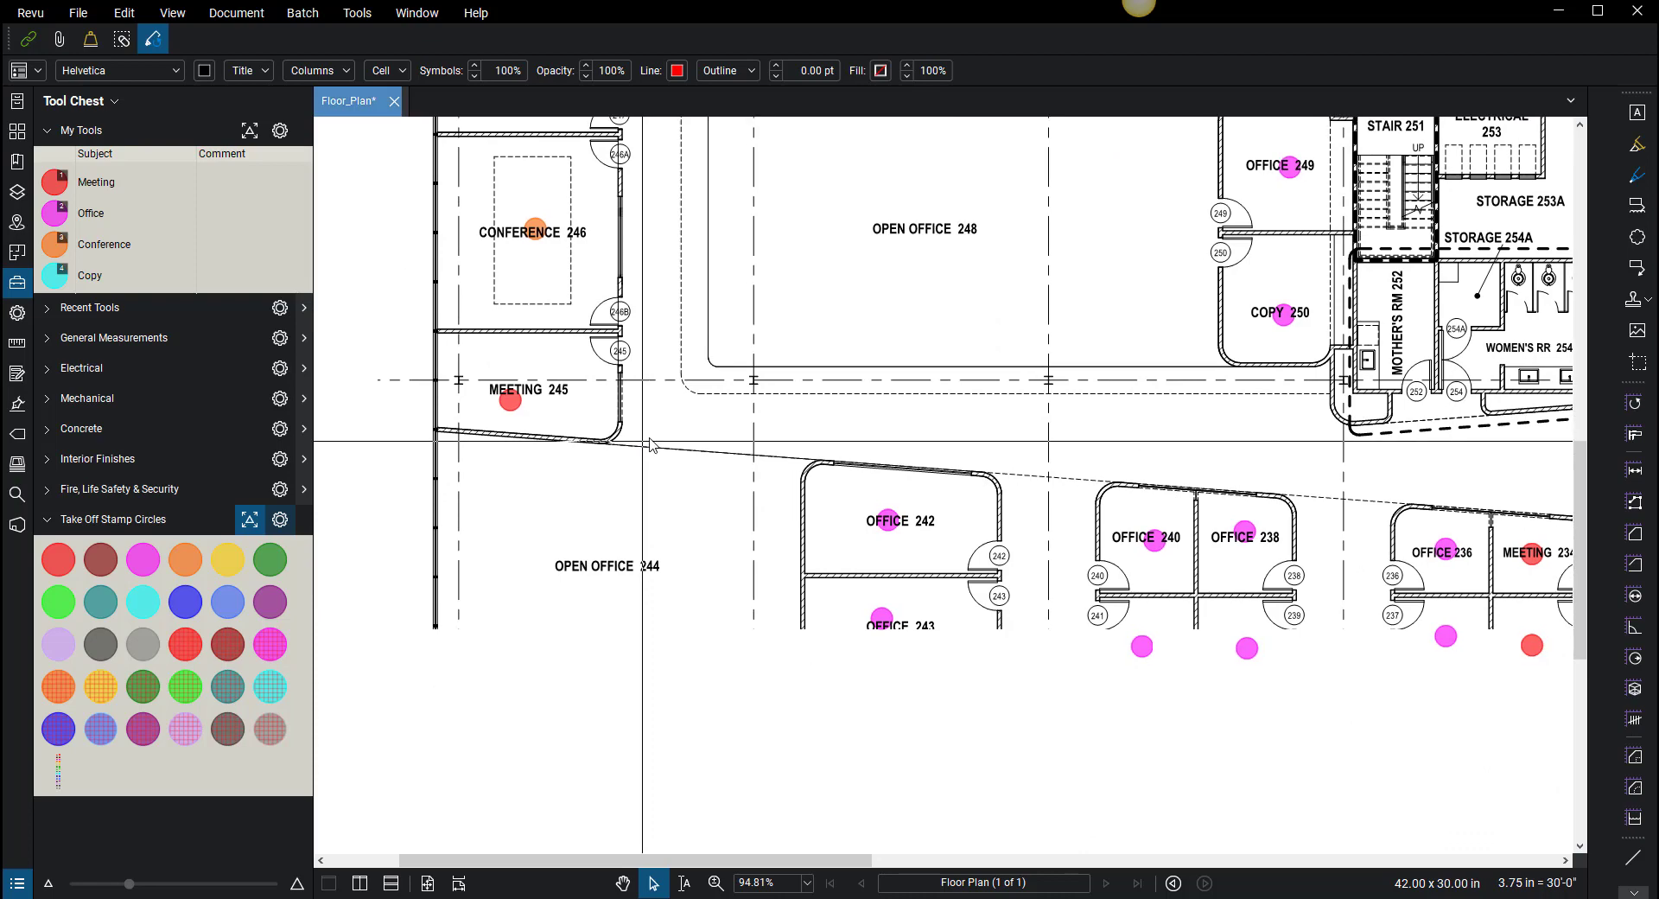
pyautogui.rightClick(887, 523)
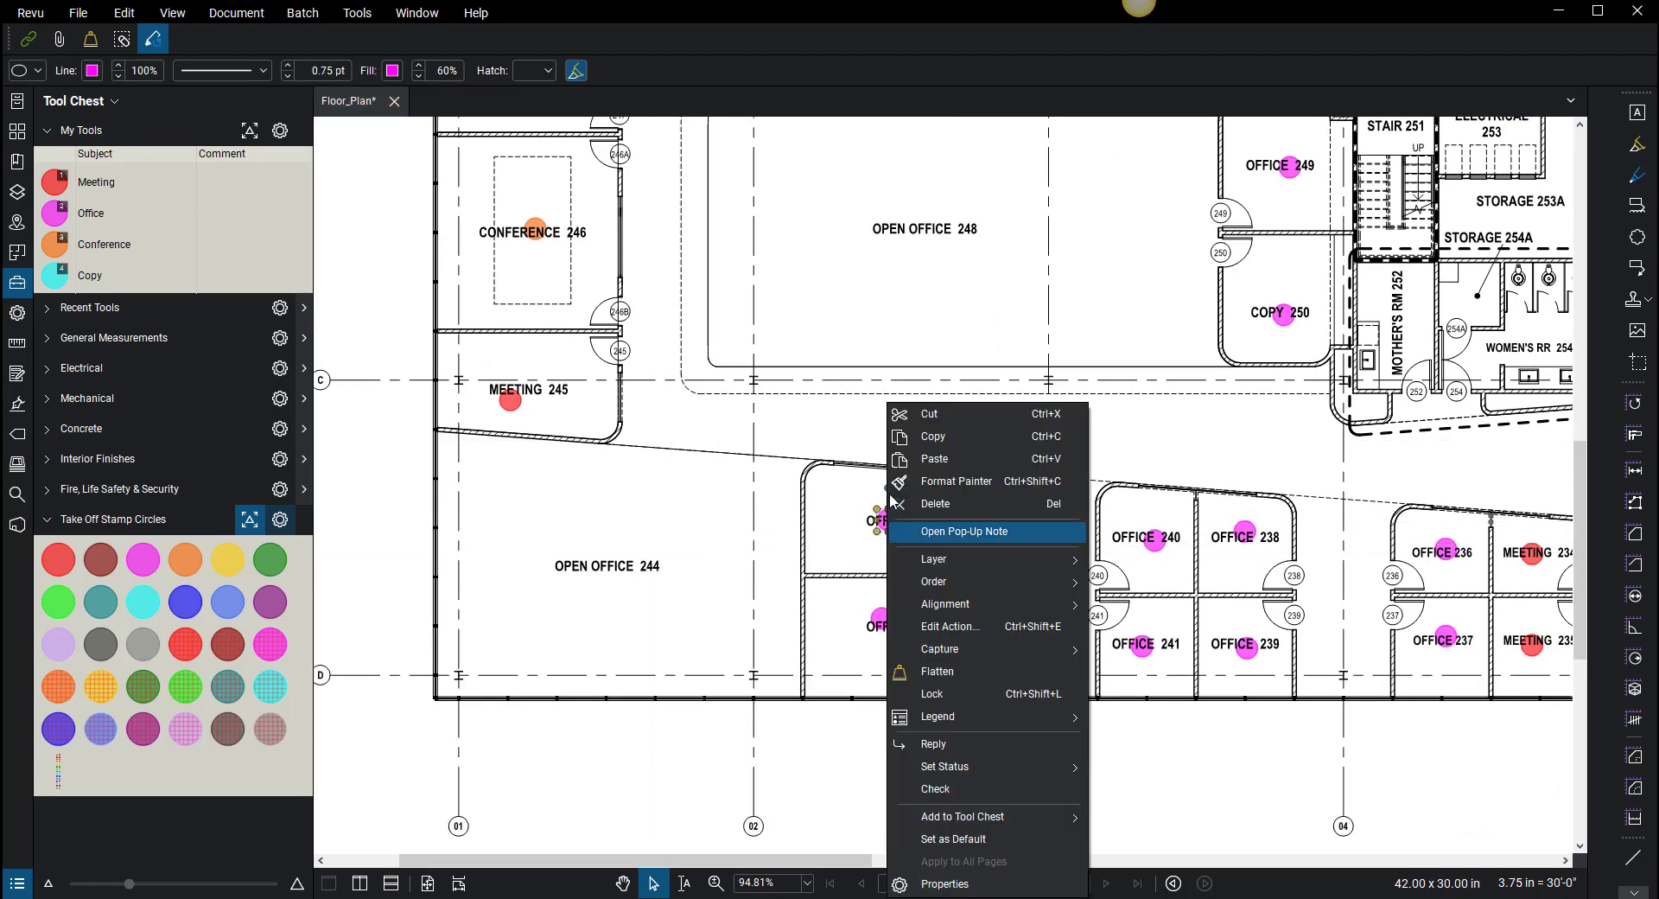
pyautogui.click(929, 436)
pyautogui.rightClick(553, 562)
pyautogui.click(616, 576)
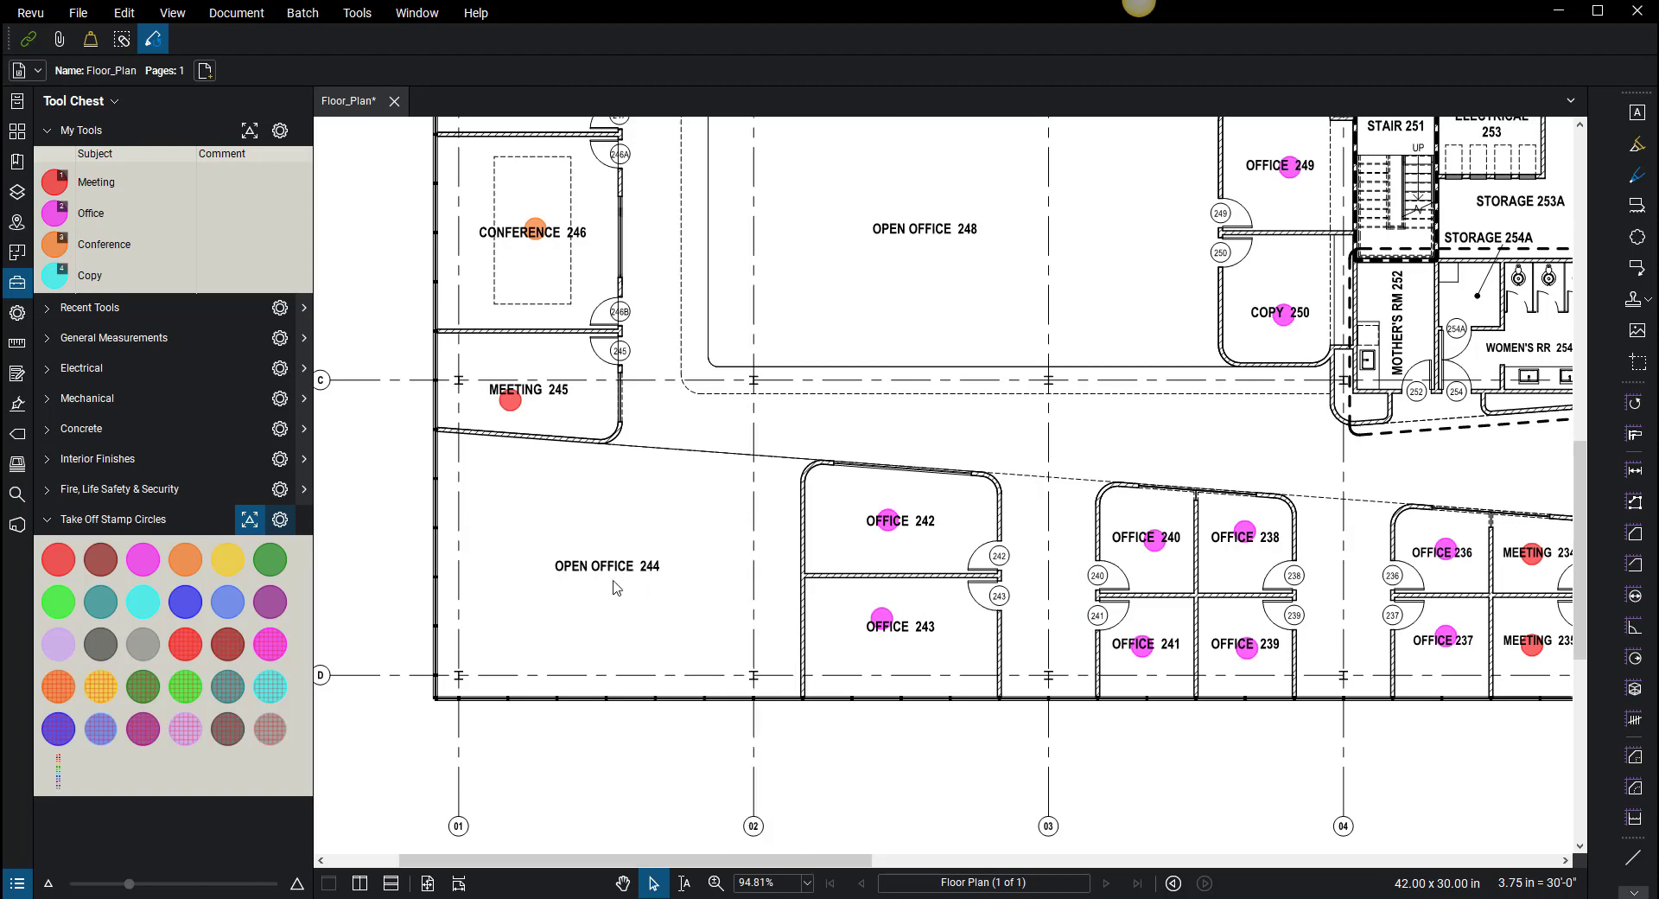
pyautogui.scroll(4, 617, 588)
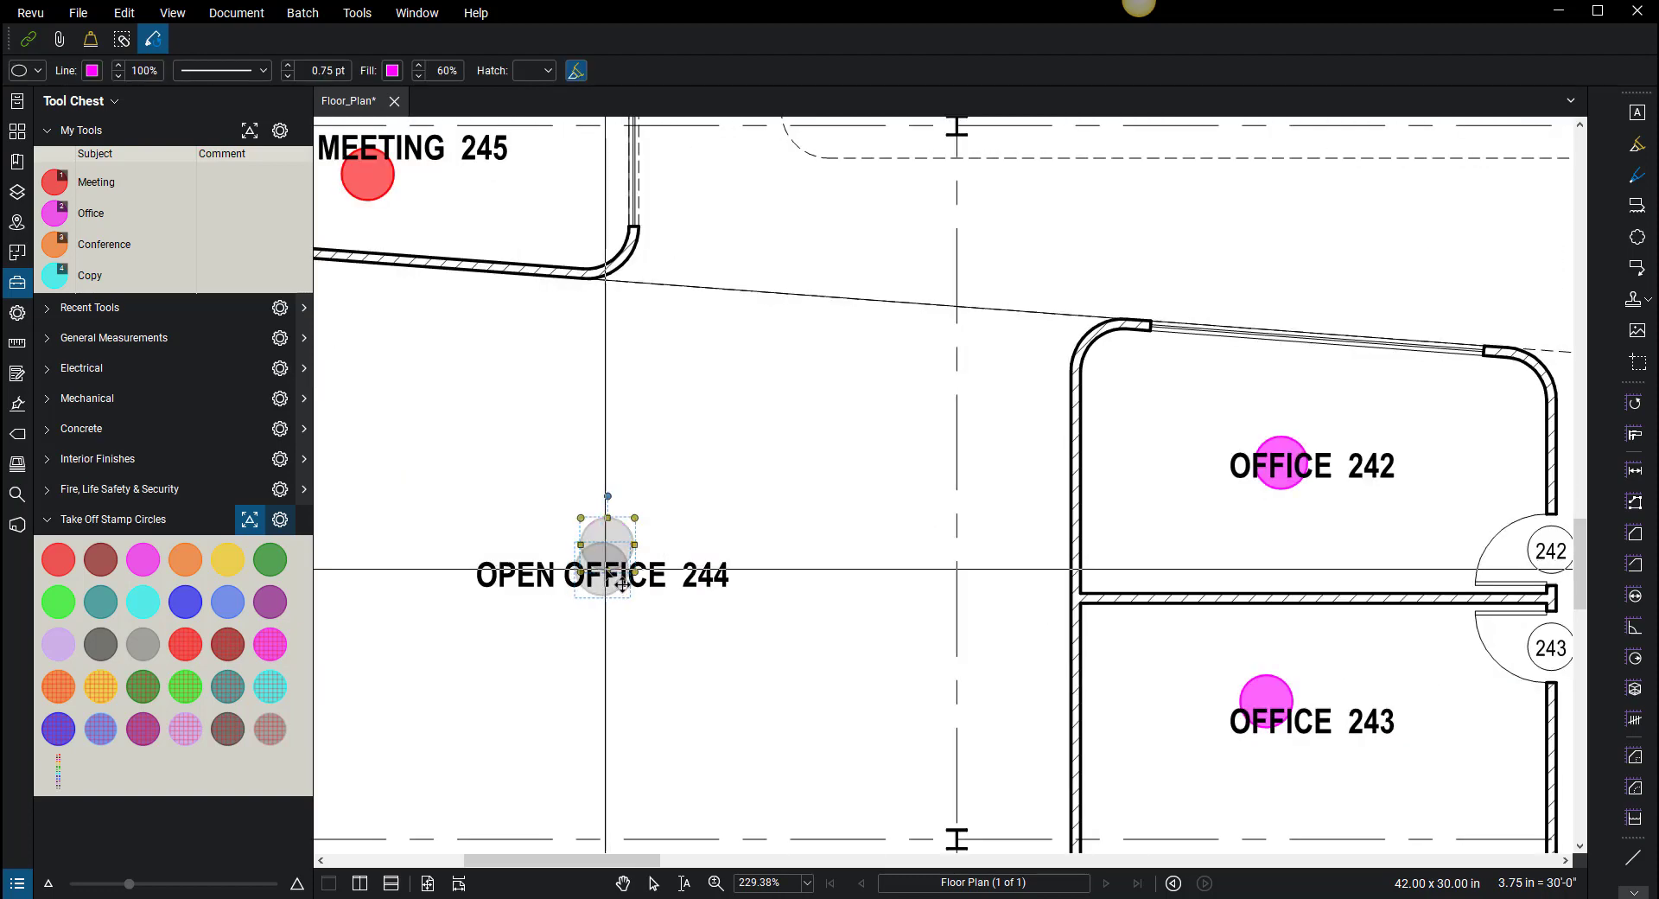
pyautogui.moveTo(622, 585); pyautogui.dragTo(617, 611)
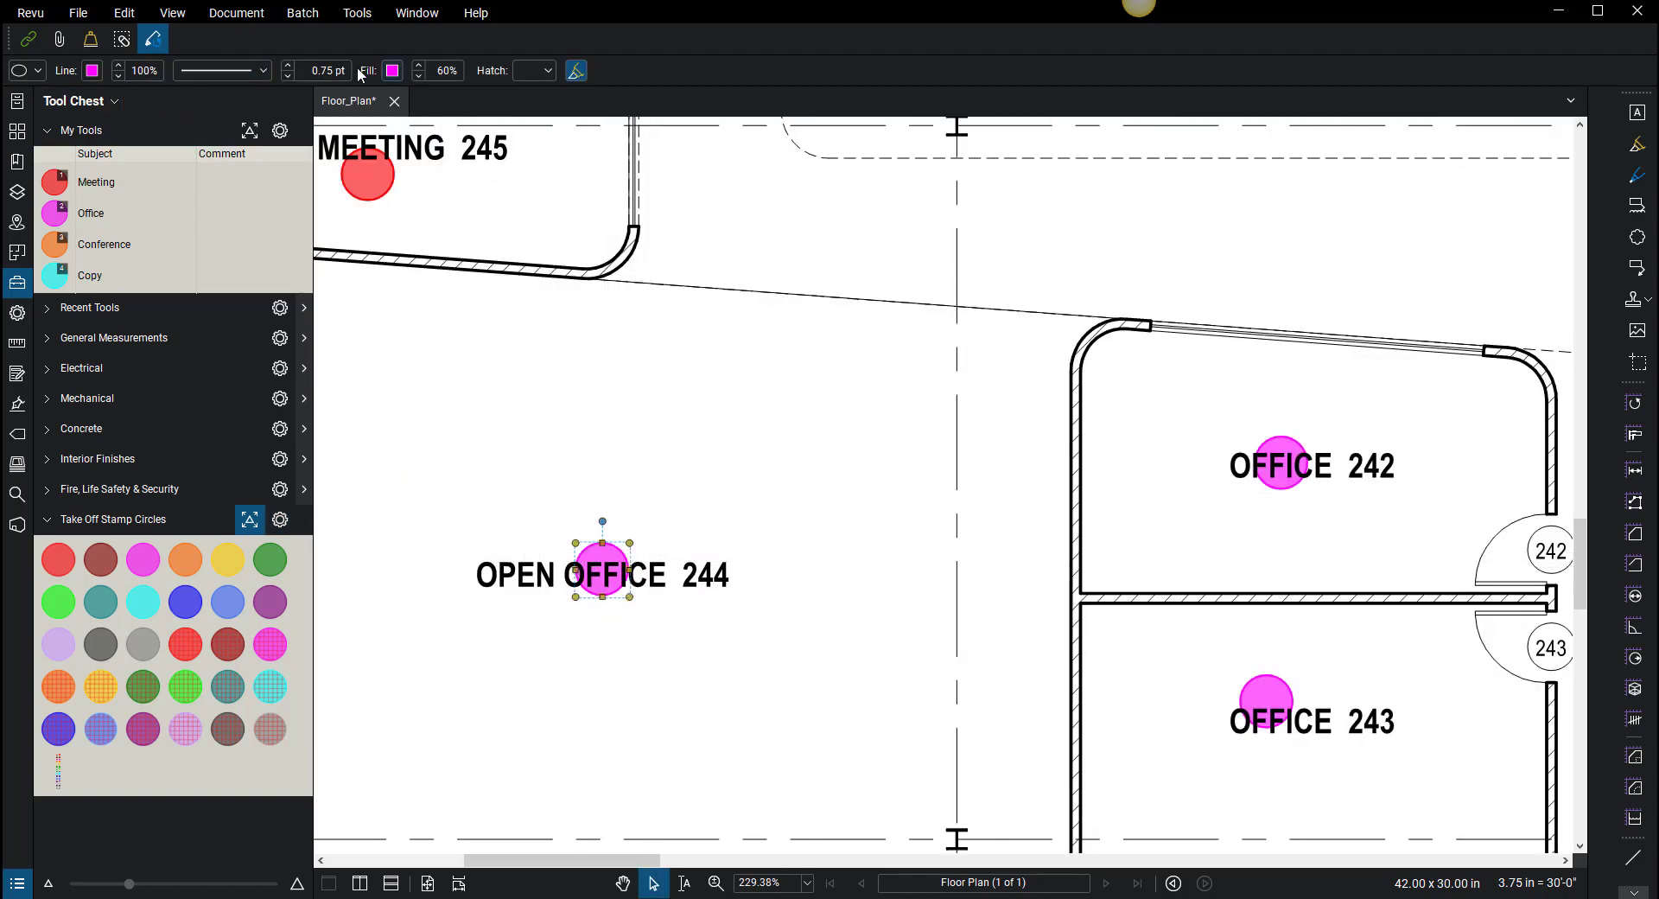
# - Give the pasted Open Office circle a blue 1.00 pt outline
pyautogui.click(94, 71)
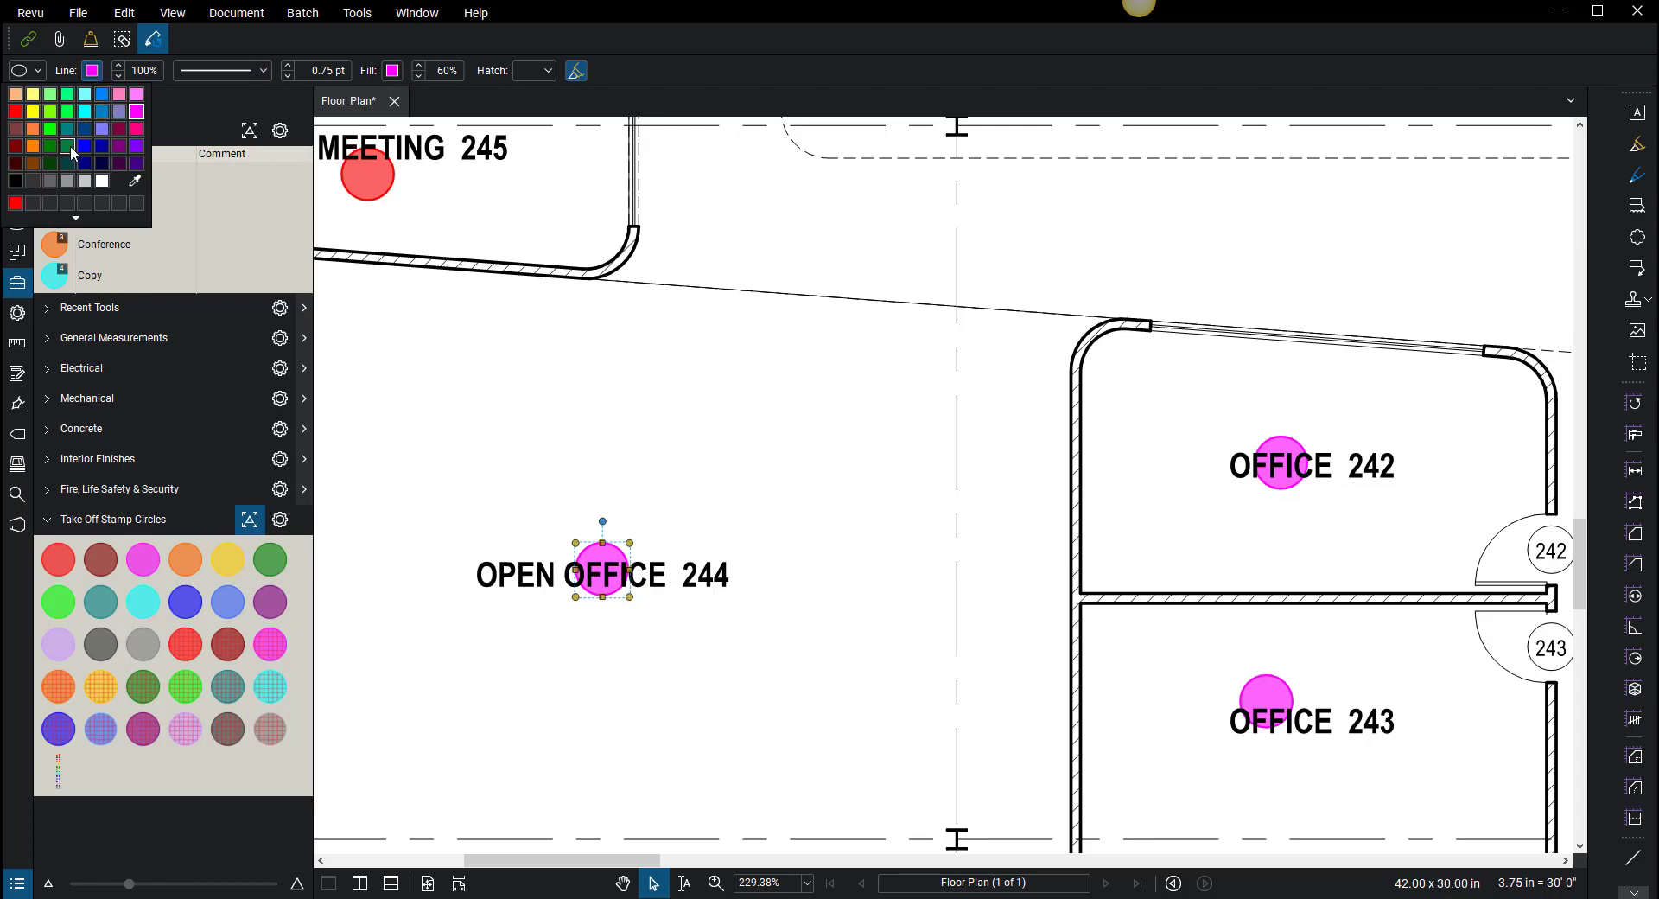
pyautogui.click(21, 178)
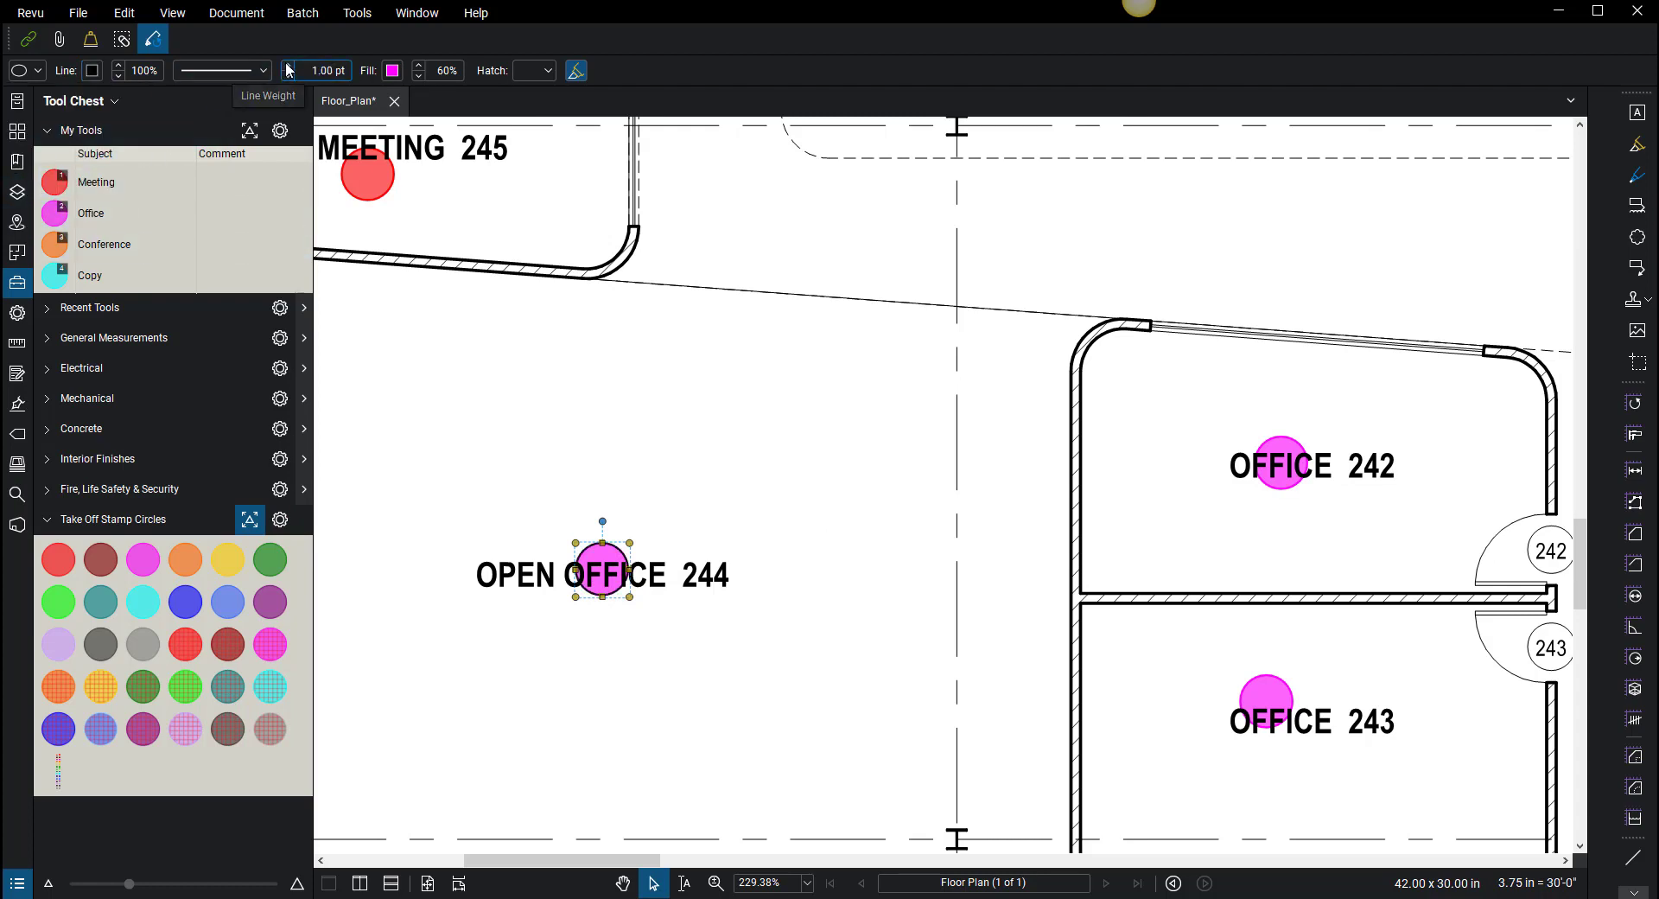
pyautogui.moveTo(621, 586); pyautogui.dragTo(623, 592)
pyautogui.click(93, 71)
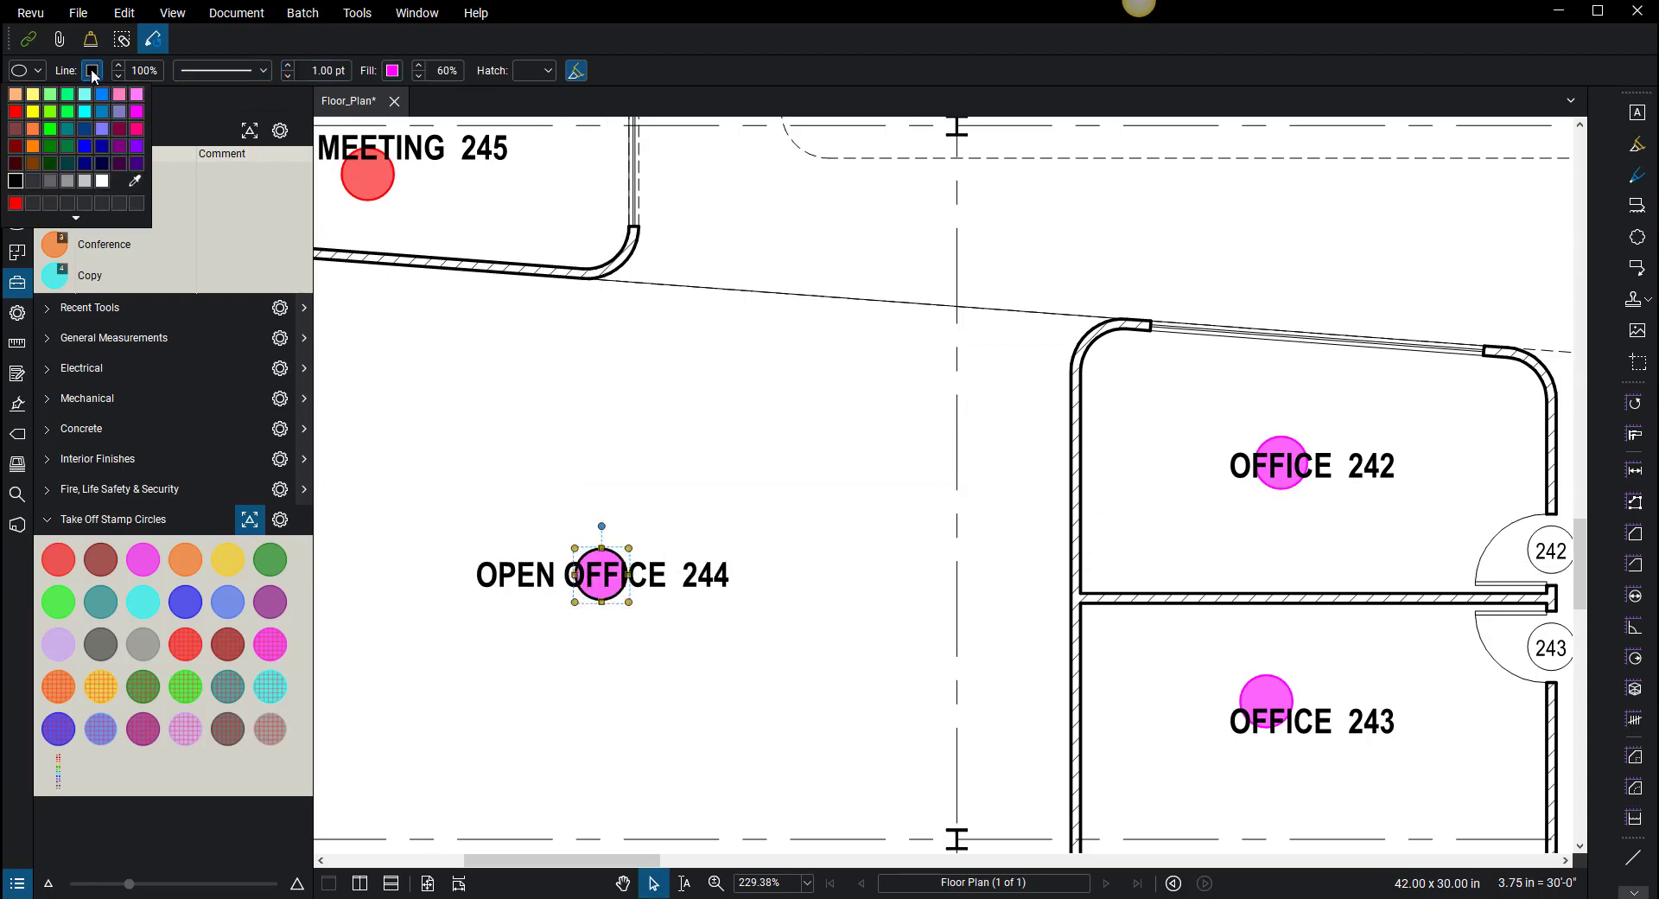
pyautogui.click(86, 149)
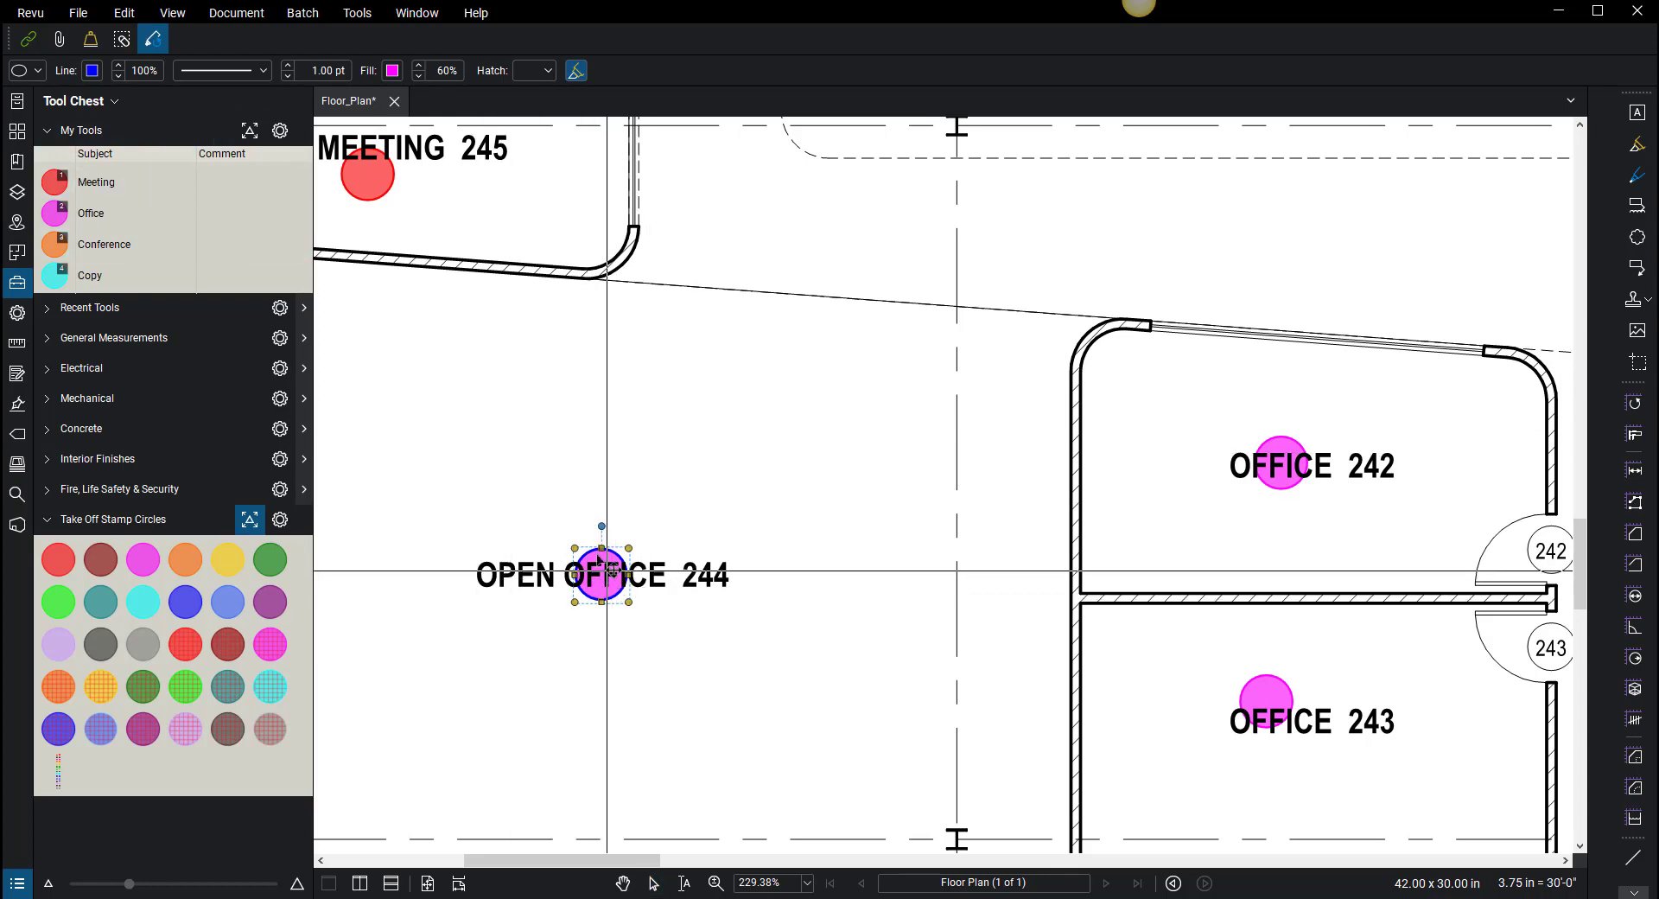
pyautogui.click(38, 71)
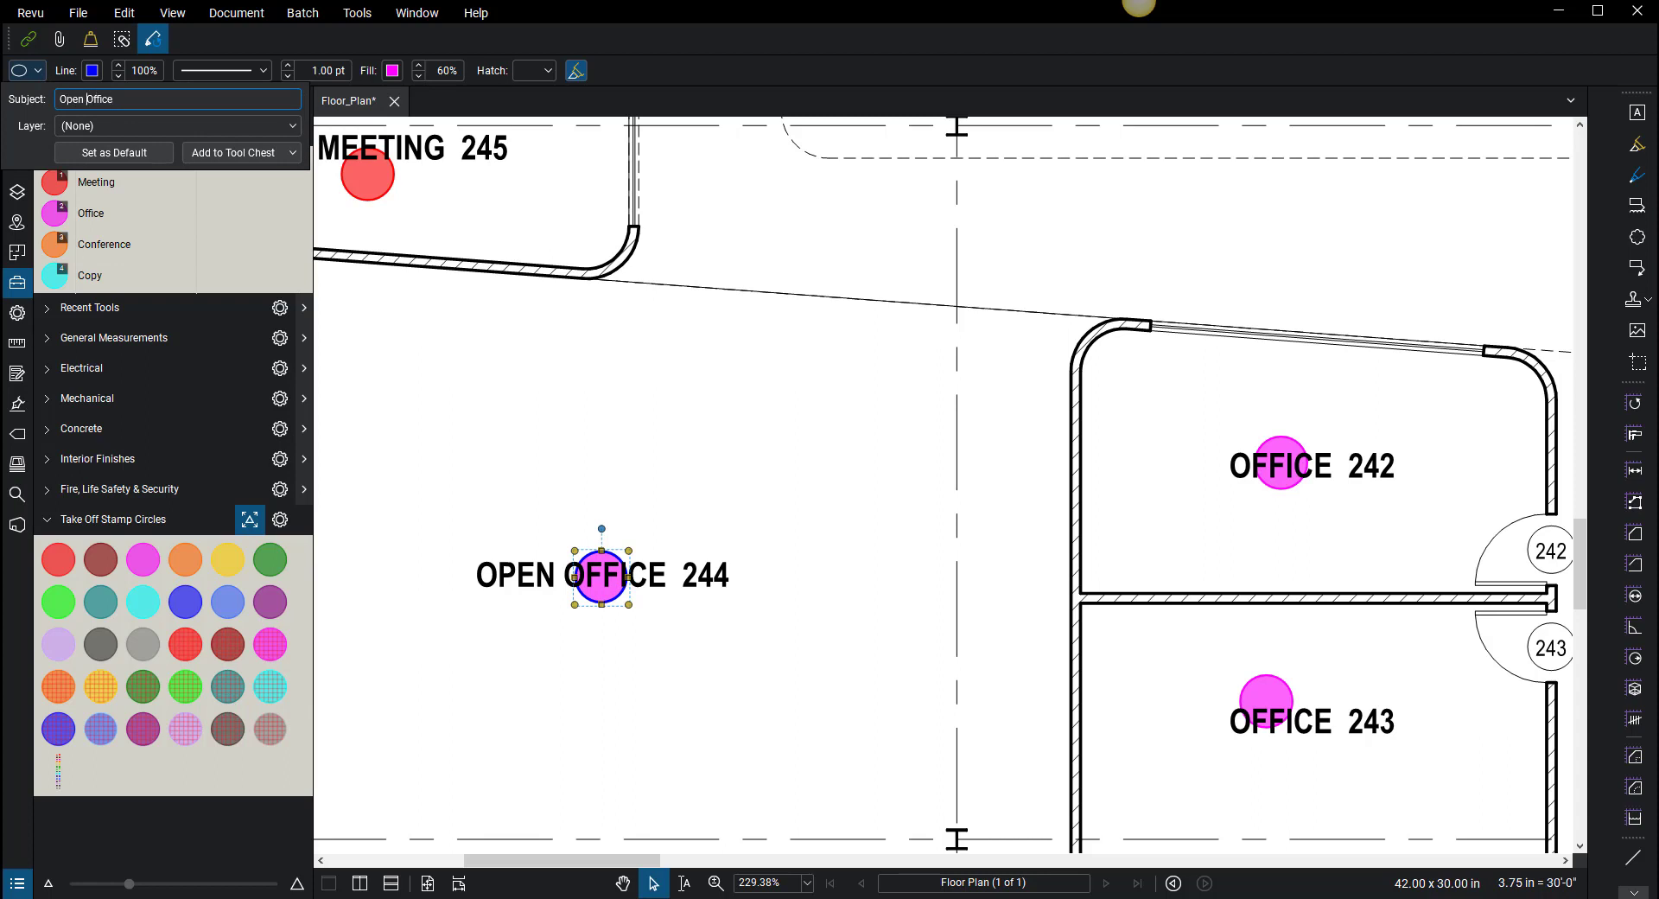
# - Add the blue-outlined circle to My Tools as the Open Office tool
pyautogui.rightClick(601, 588)
pyautogui.moveTo(674, 568)
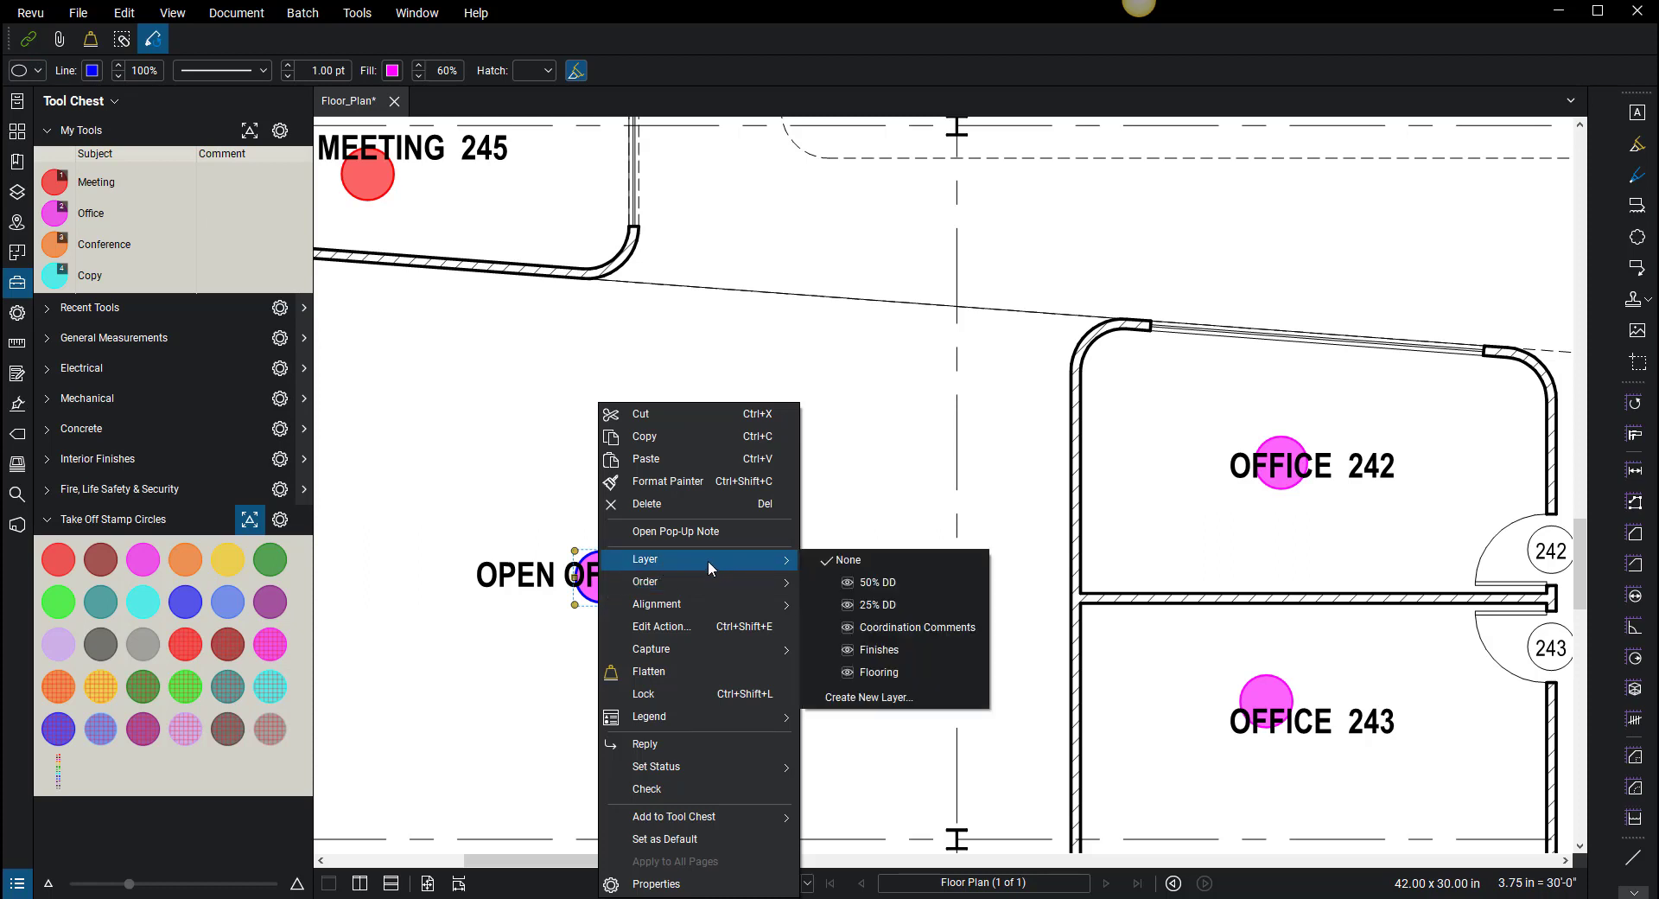
pyautogui.moveTo(692, 816)
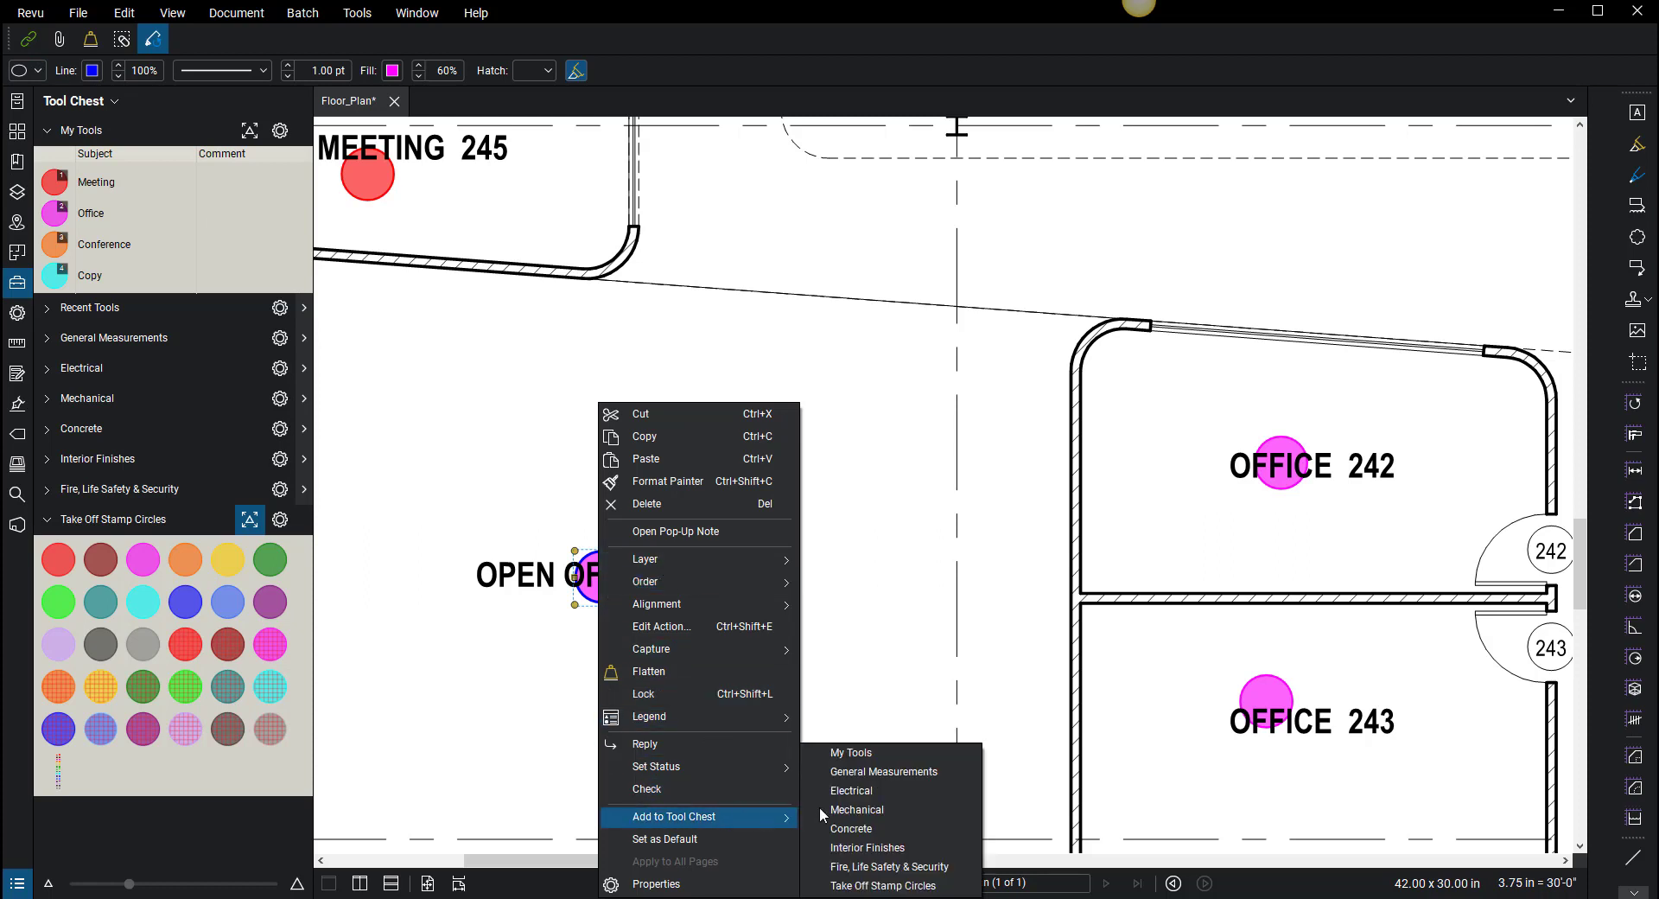
pyautogui.click(855, 751)
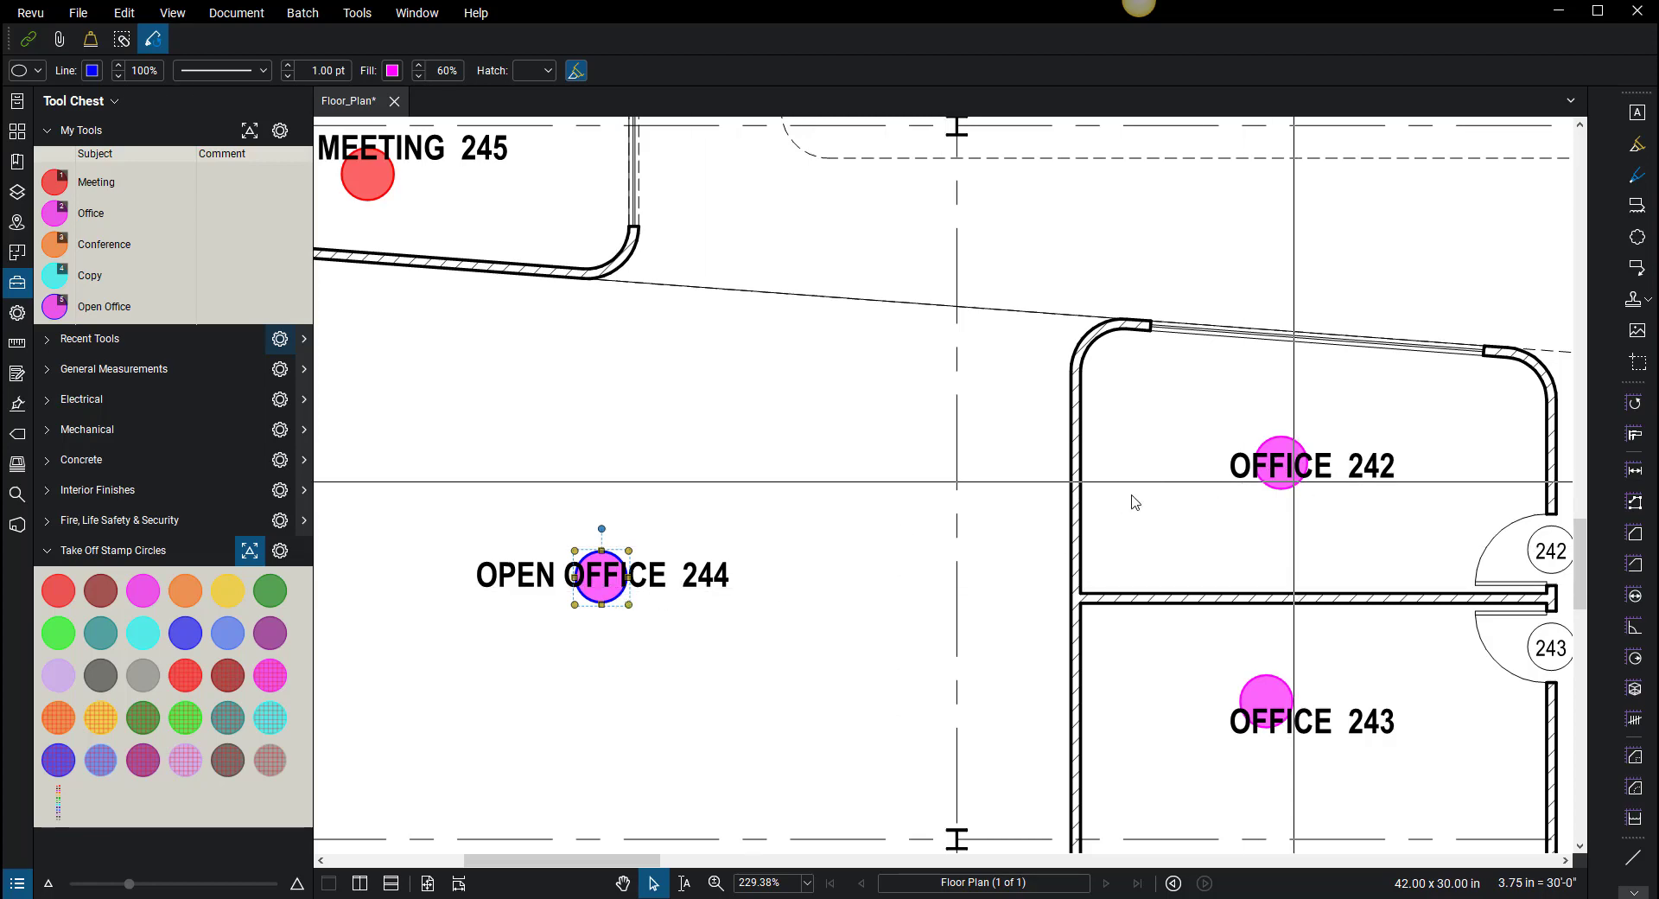
# - Zoom out to view the My Tools legend with its new Open Office row
pyautogui.scroll(-2, 772, 536)
pyautogui.scroll(-4, 772, 536)
pyautogui.scroll(2, 722, 359)
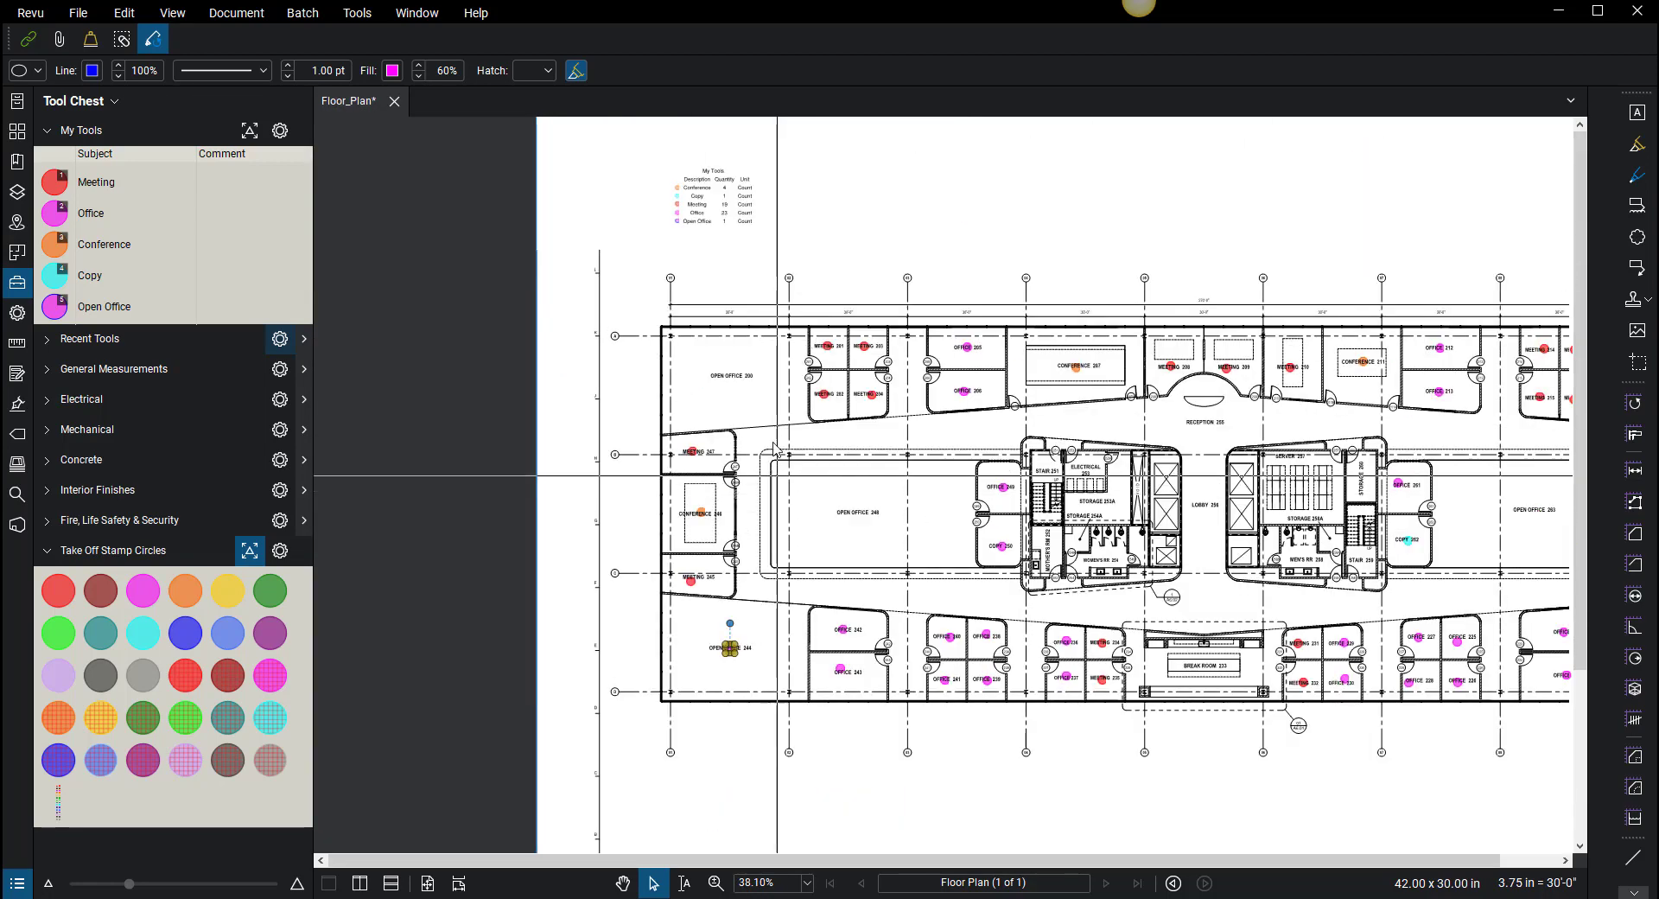
pyautogui.scroll(2, 723, 360)
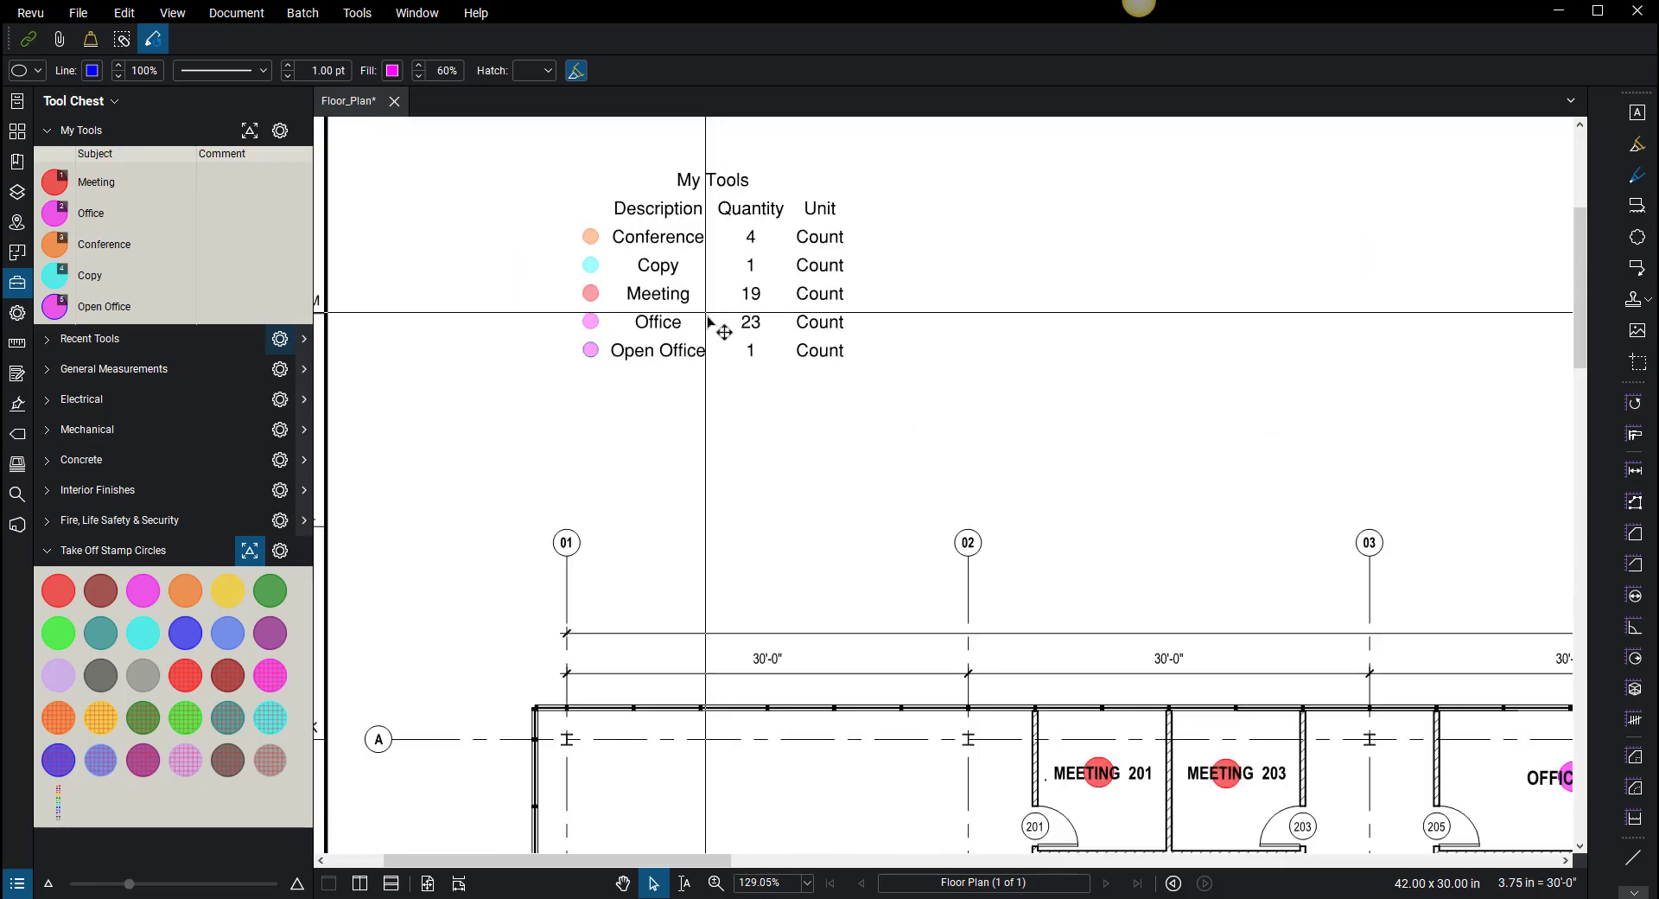
pyautogui.scroll(-3, 719, 360)
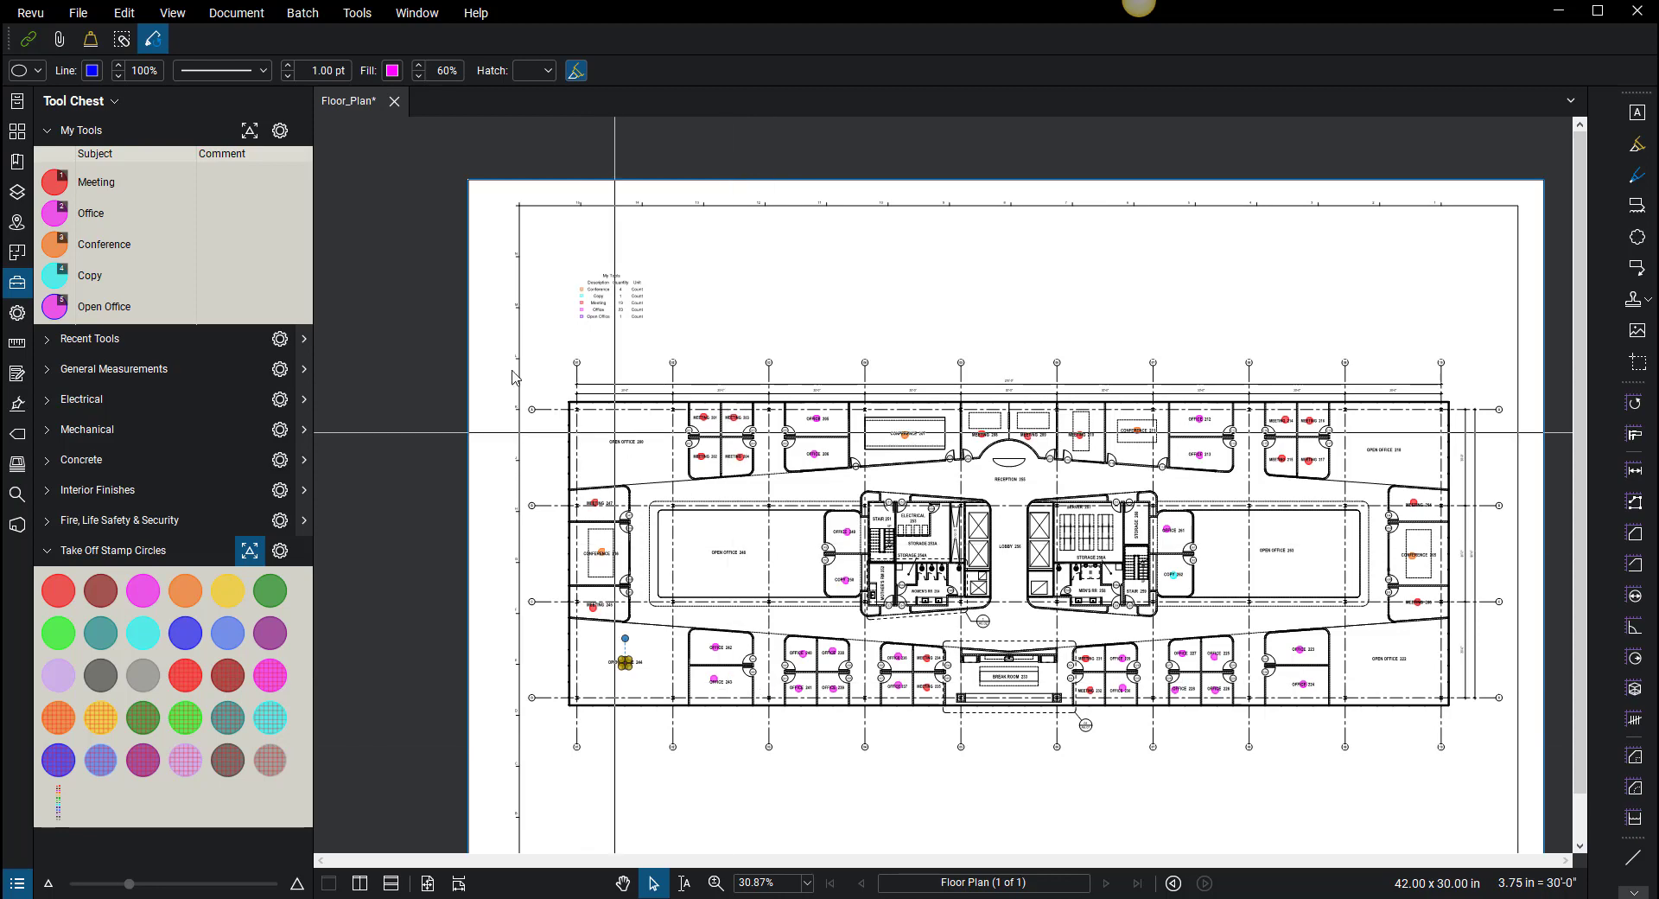
pyautogui.click(359, 16)
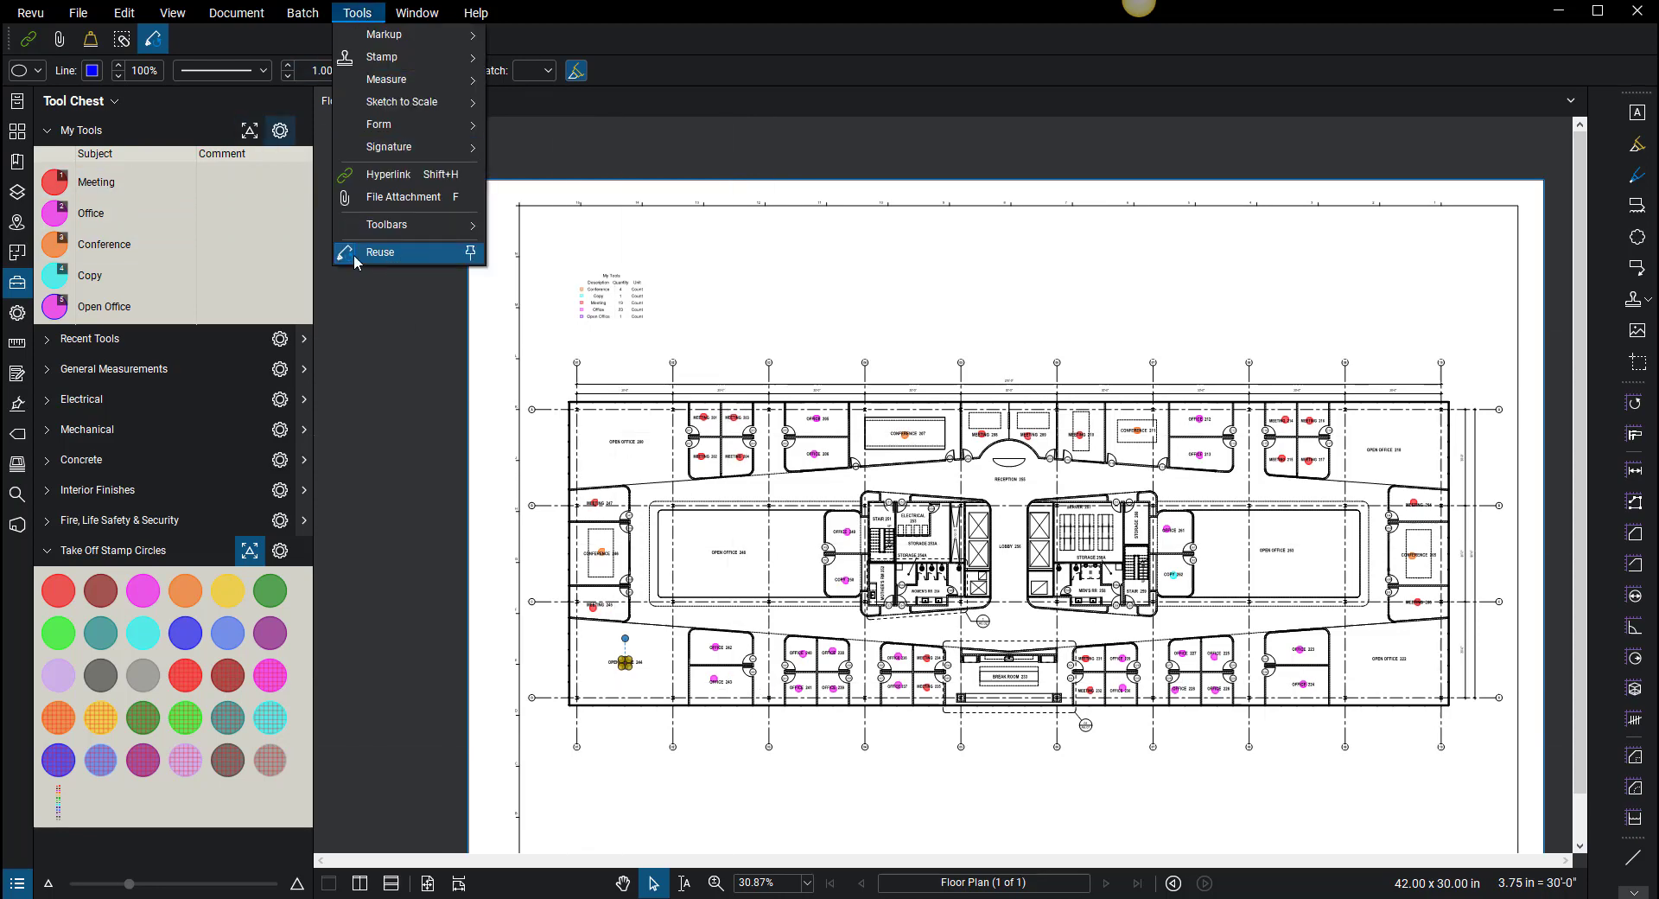
pyautogui.press('Escape')
pyautogui.press('Escape')
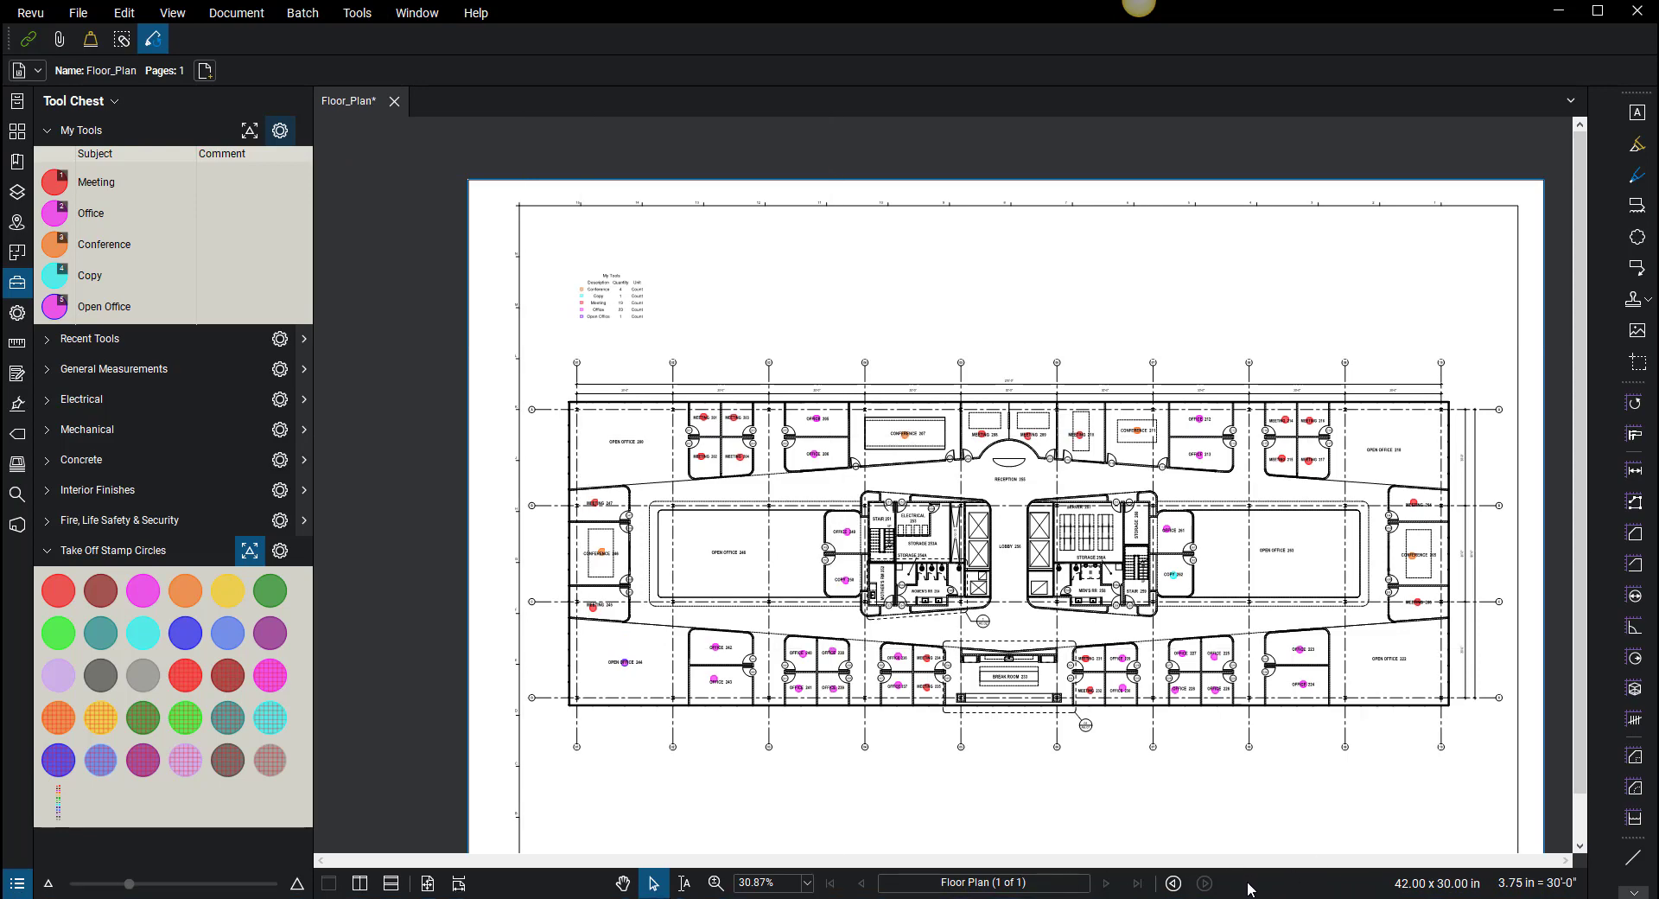
# - End the active tool, select the My Tools legend and open its Legend Properties
pyautogui.click(96, 184)
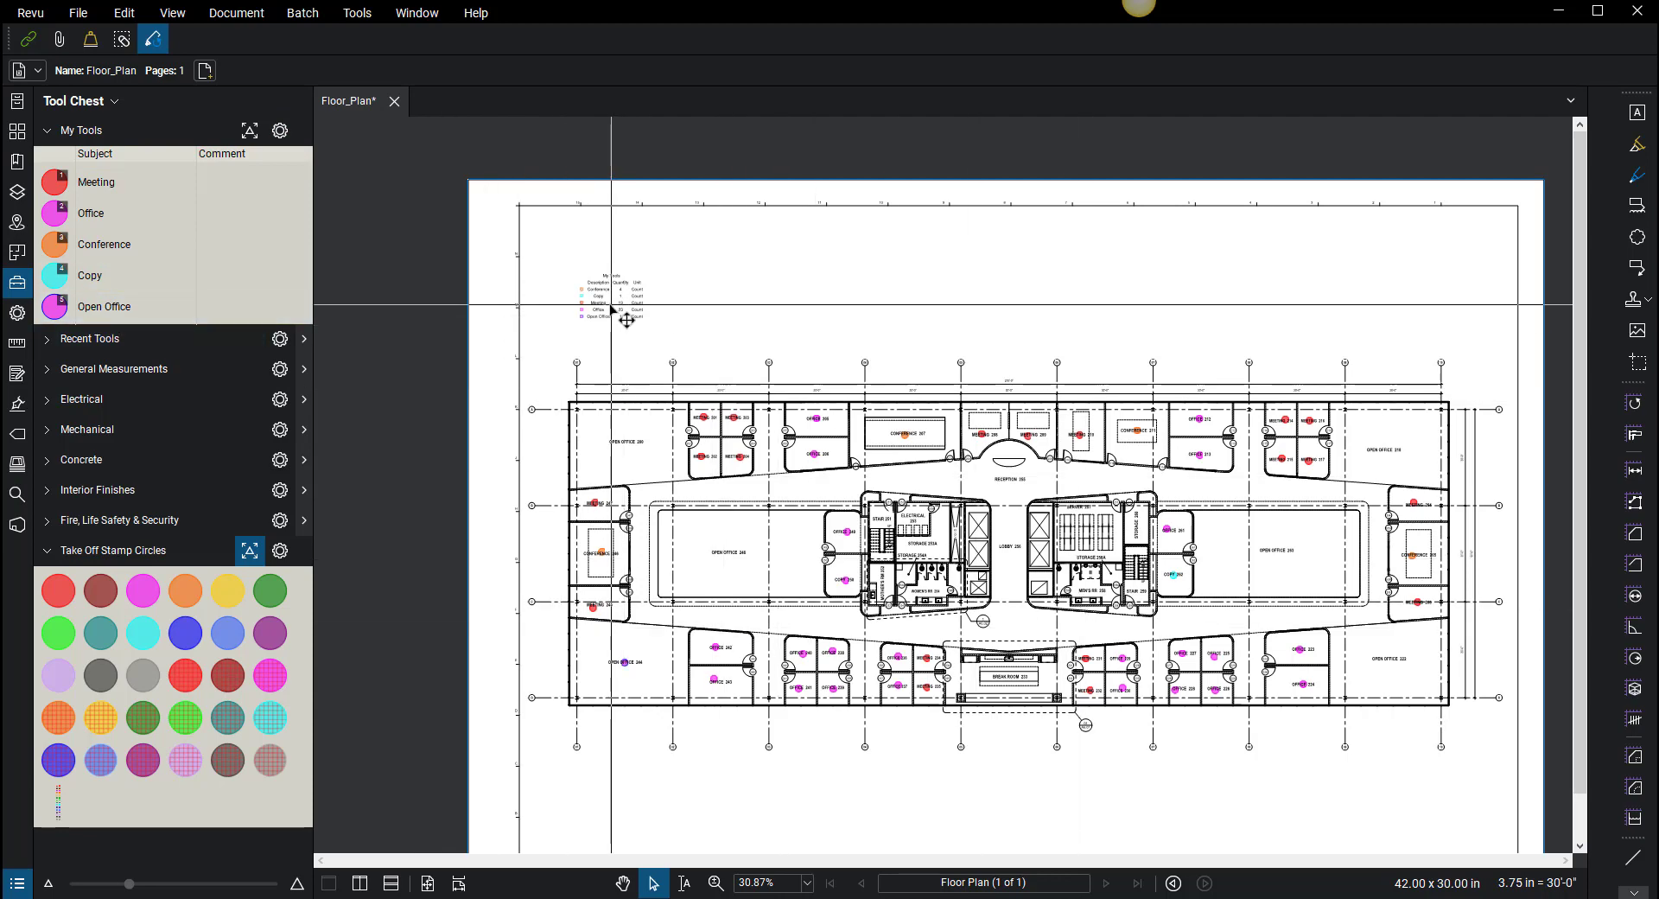
pyautogui.press('Escape')
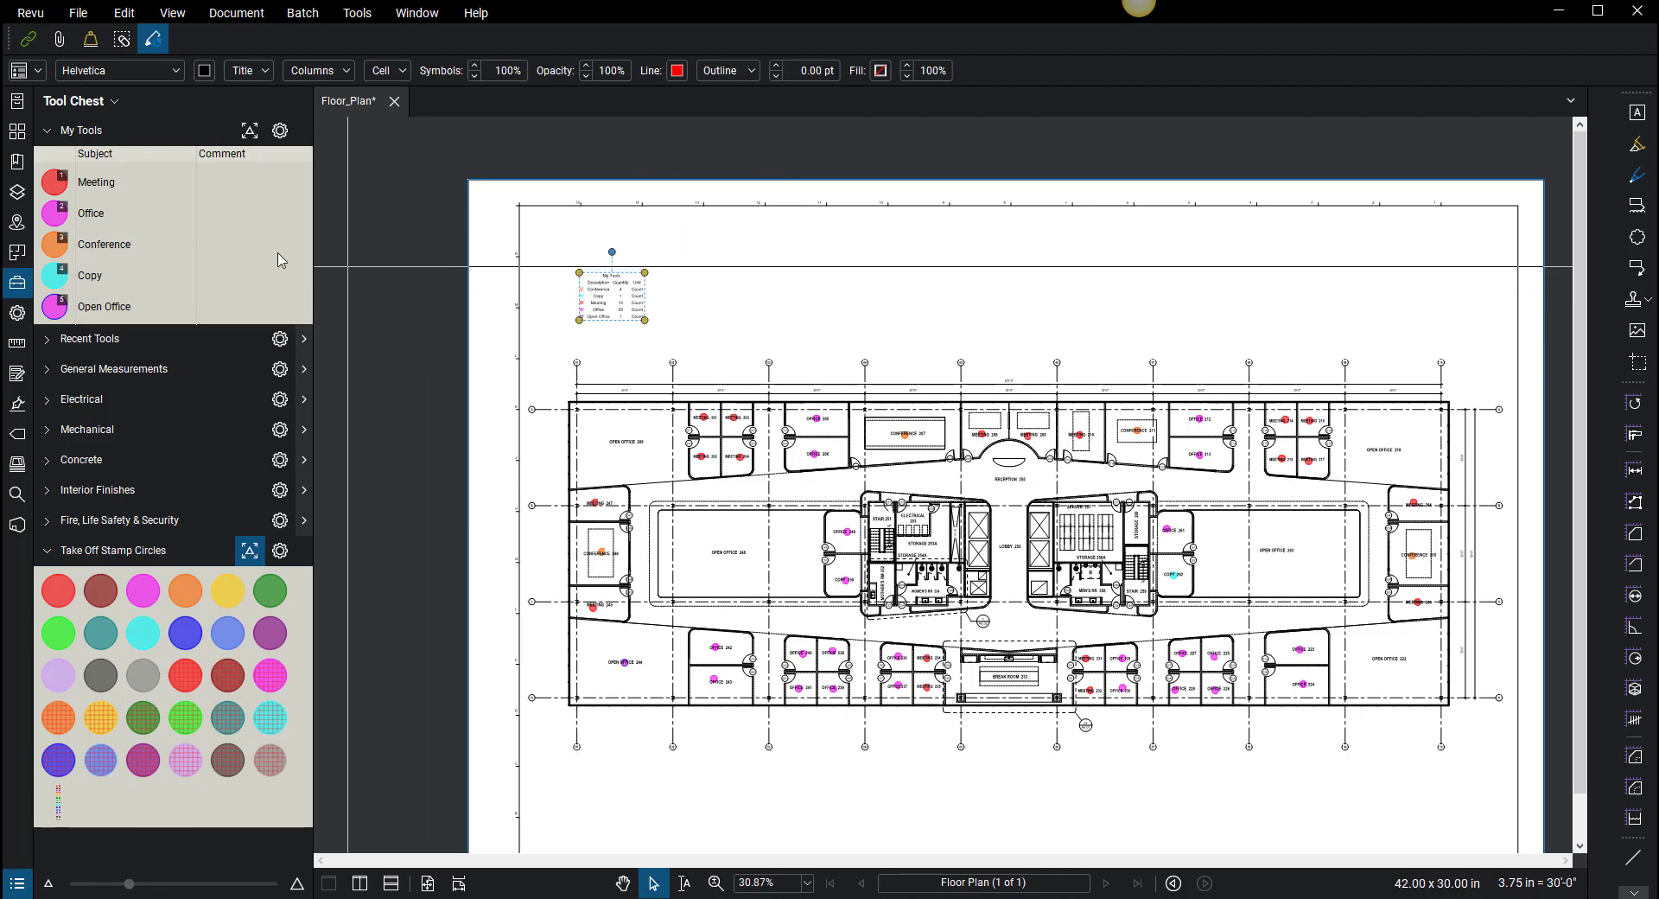
pyautogui.click(82, 245)
pyautogui.click(16, 312)
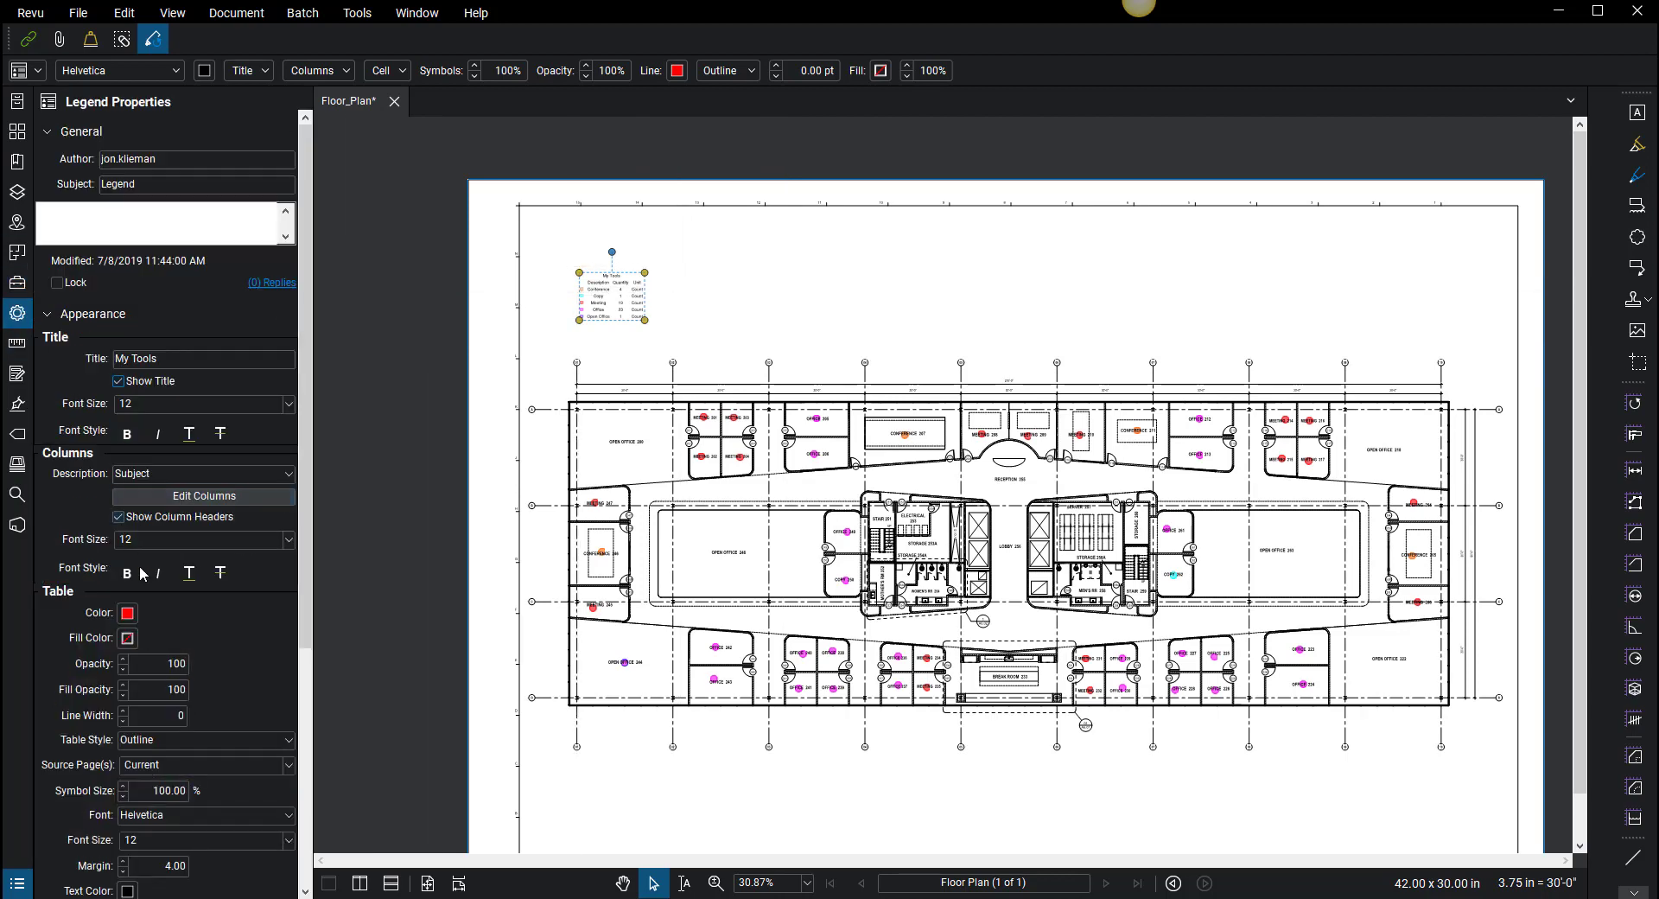
pyautogui.click(287, 766)
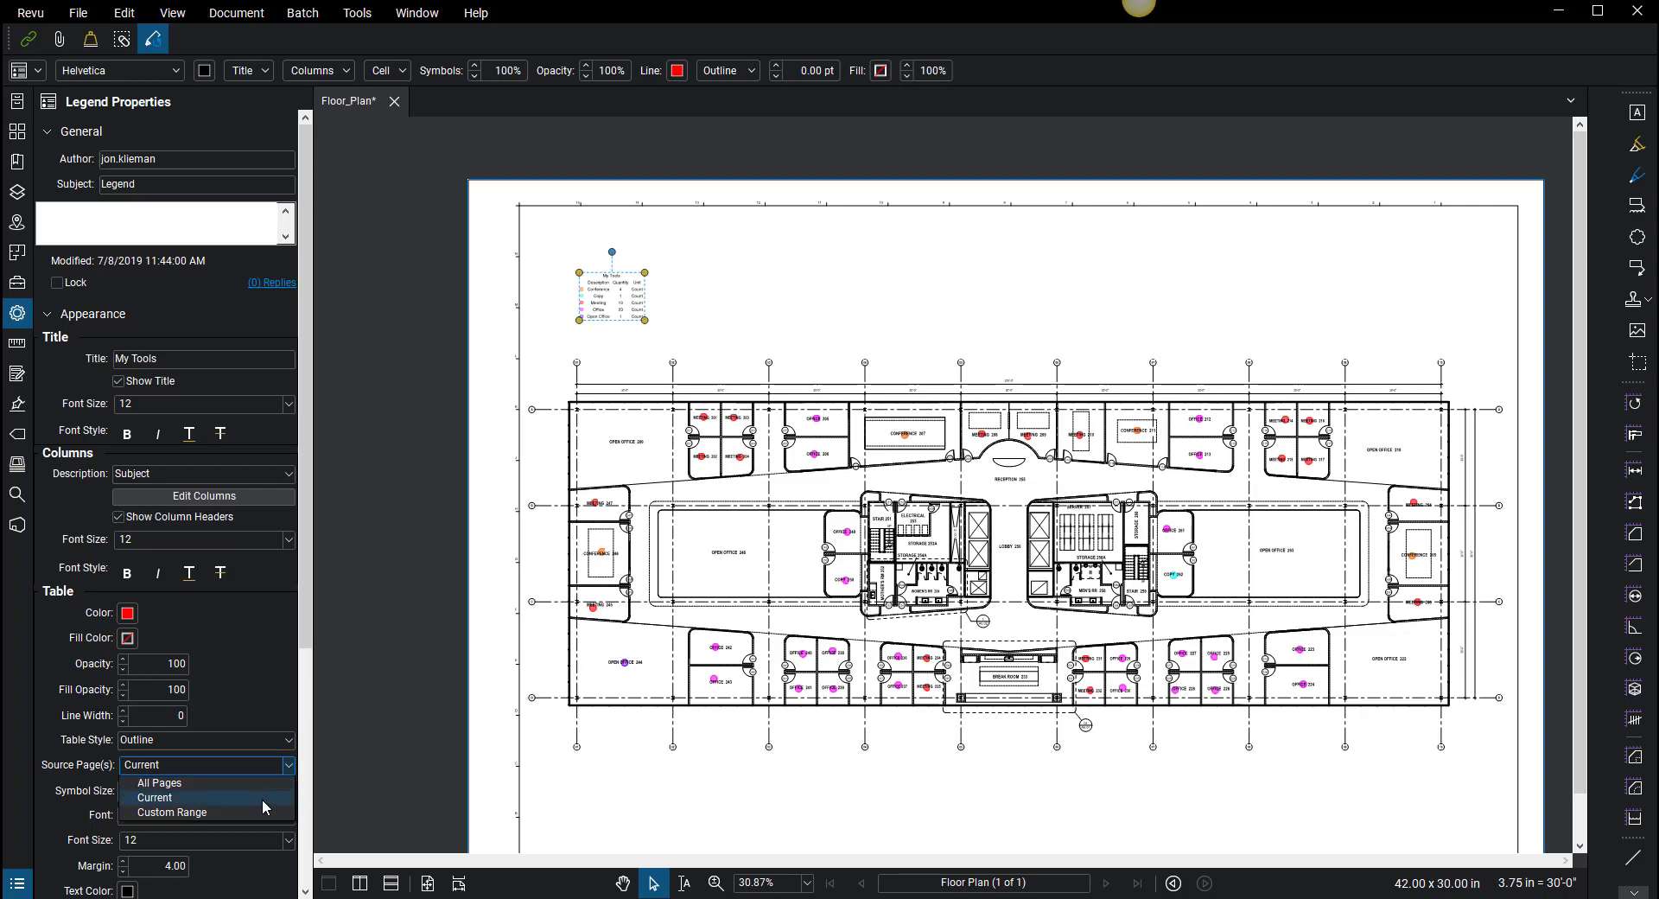
pyautogui.press('Escape')
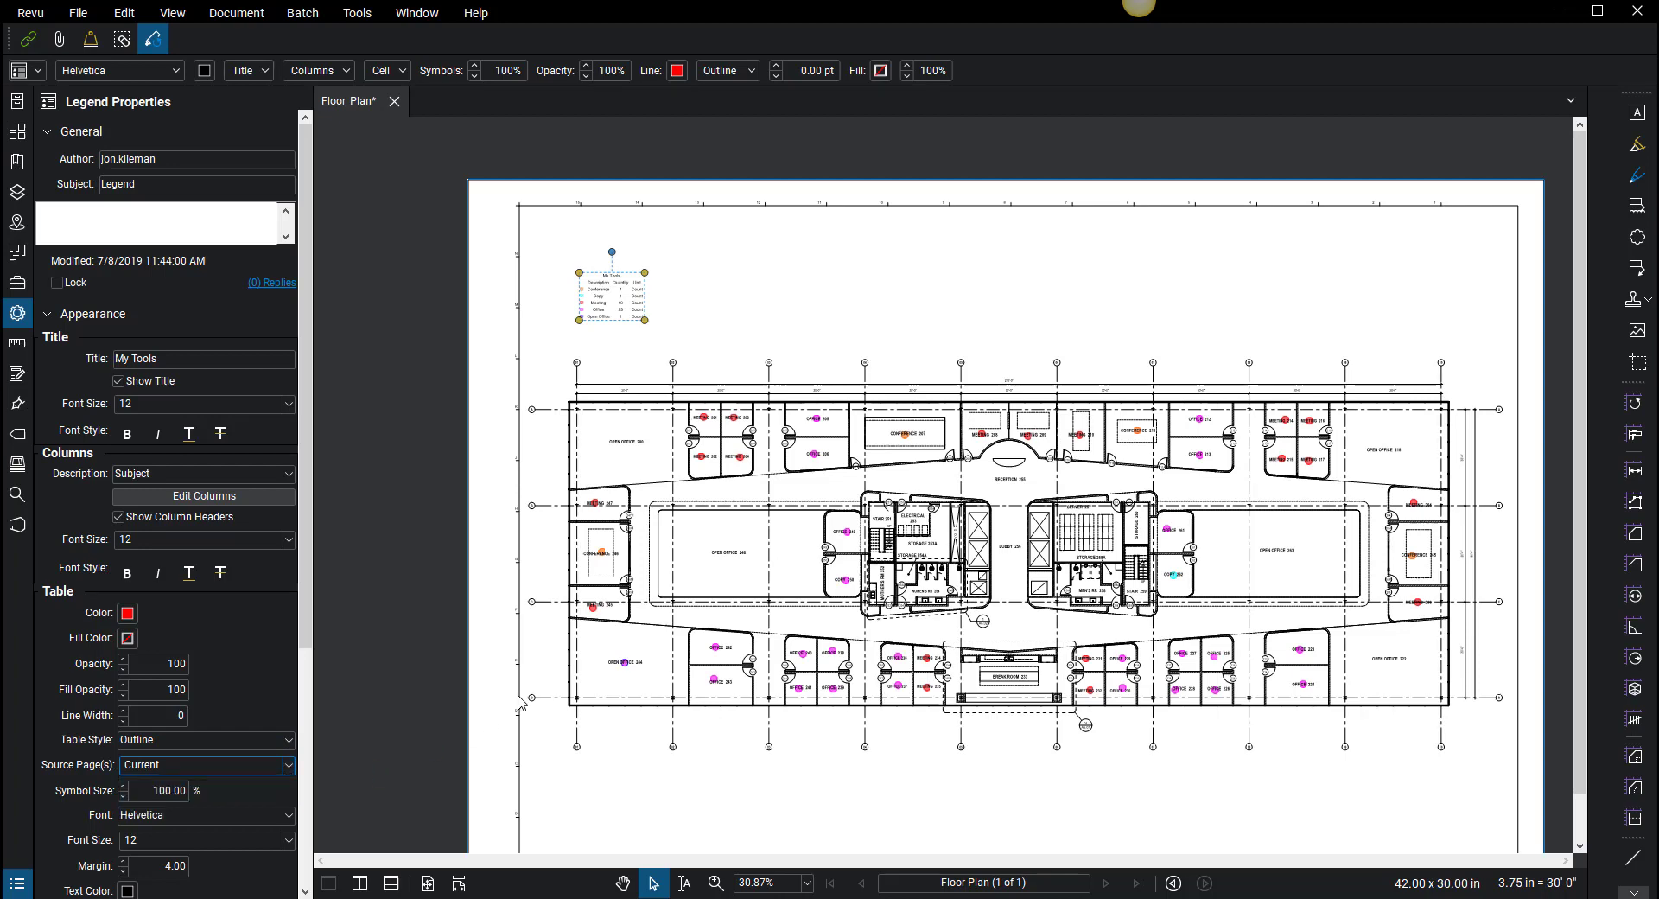
pyautogui.scroll(-1, 571, 609)
pyautogui.scroll(1, 671, 609)
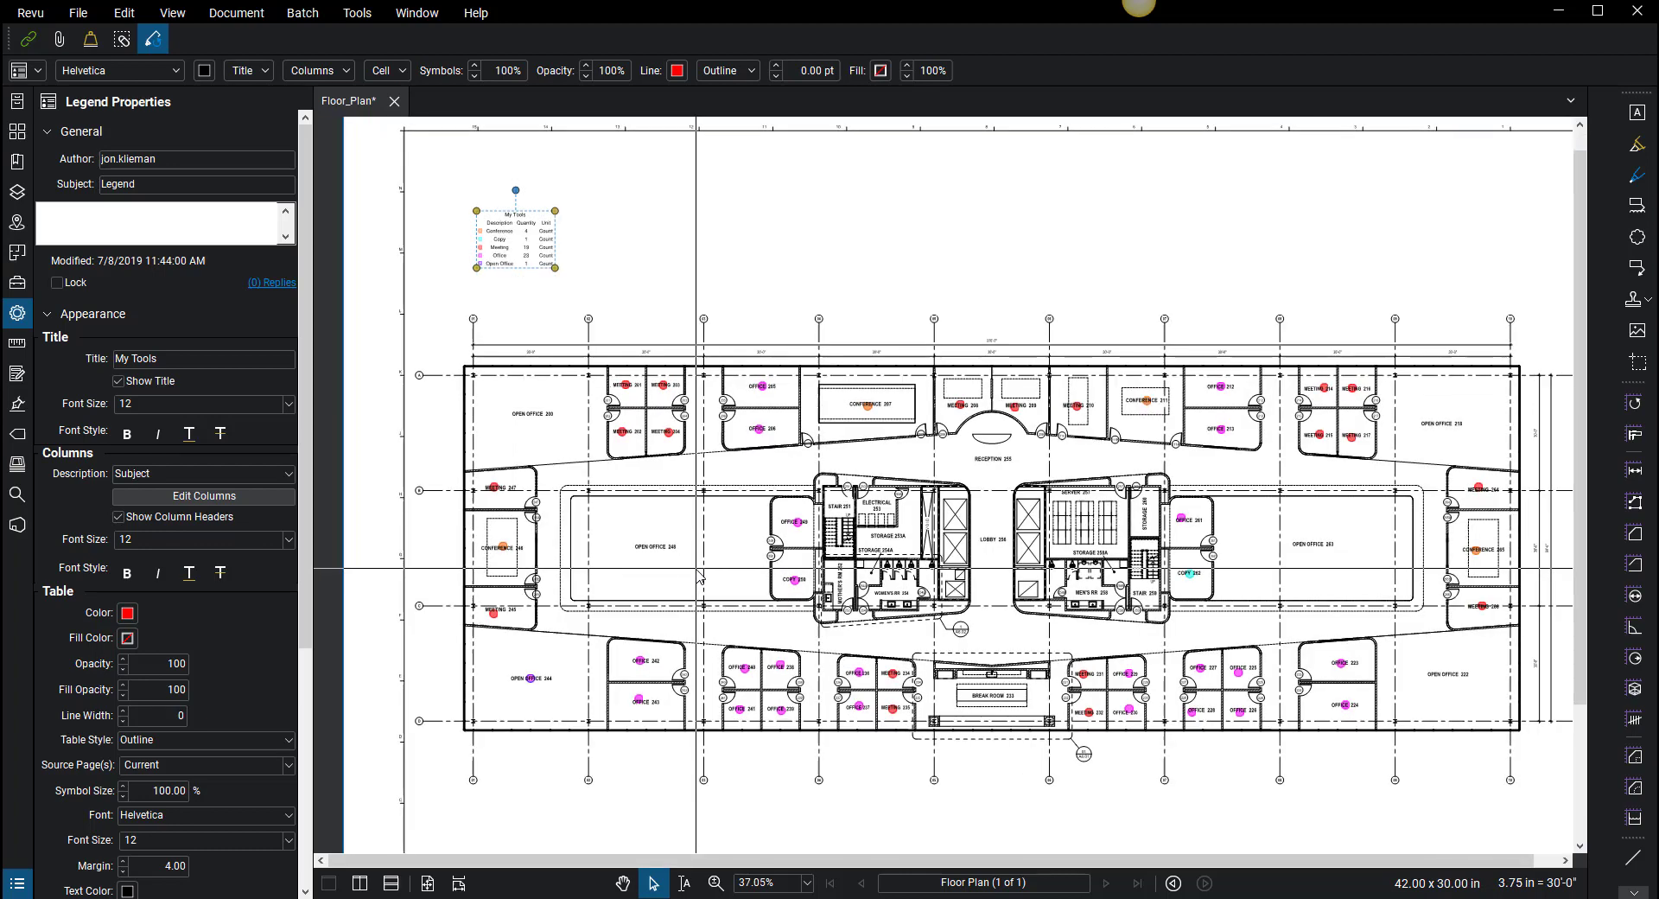
pyautogui.moveTo(698, 571); pyautogui.dragTo(667, 552)
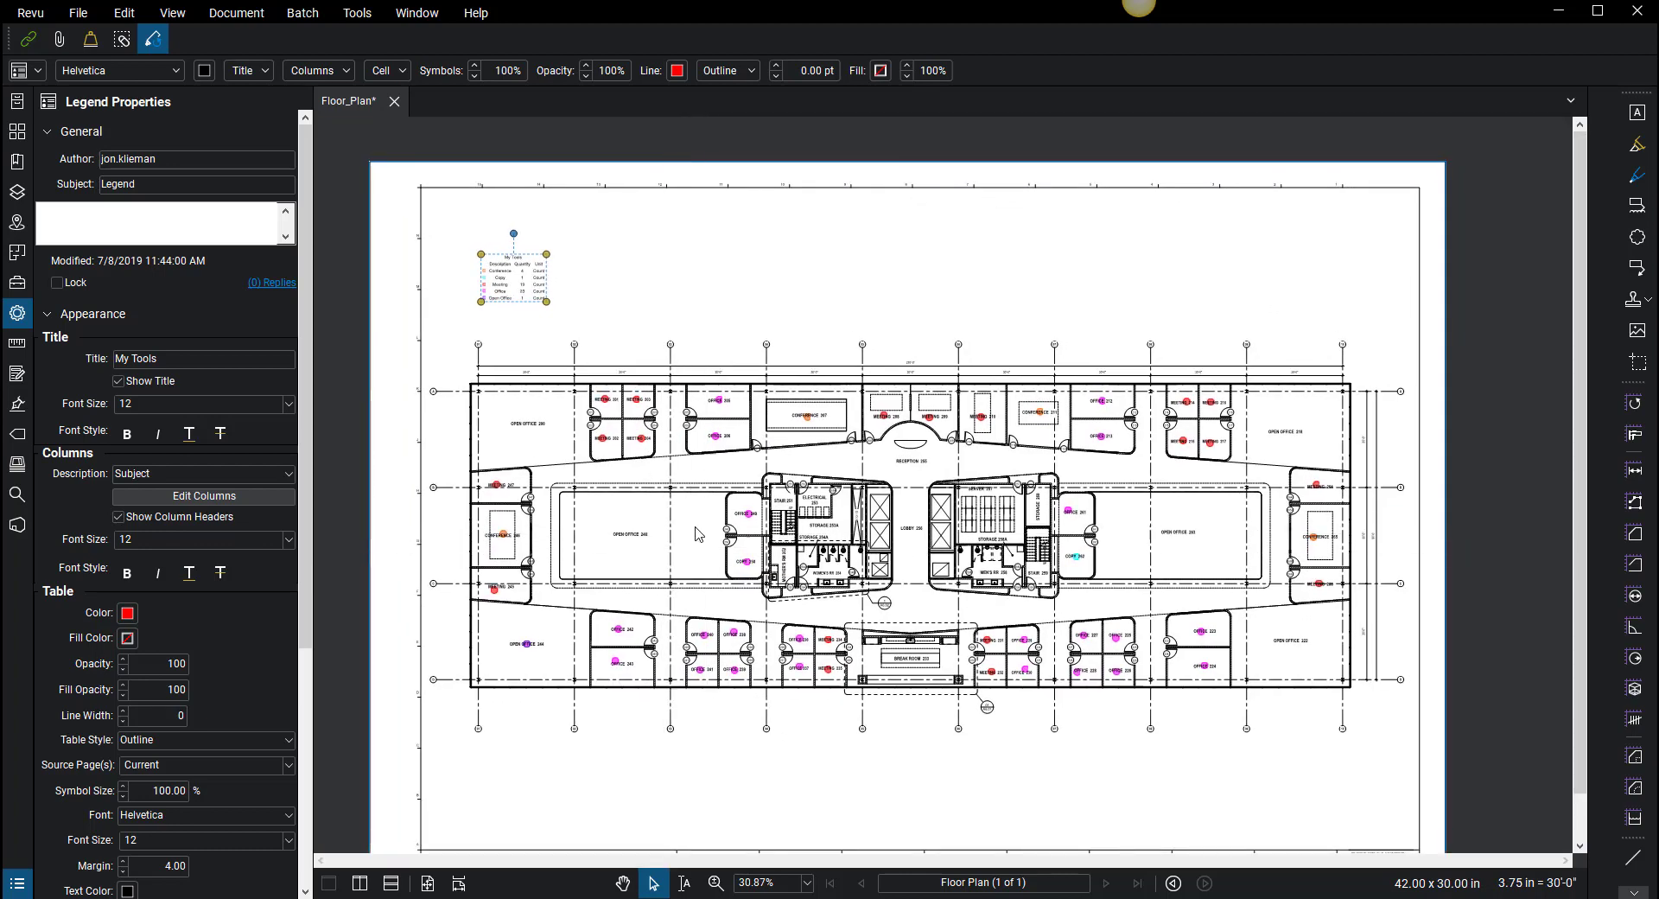